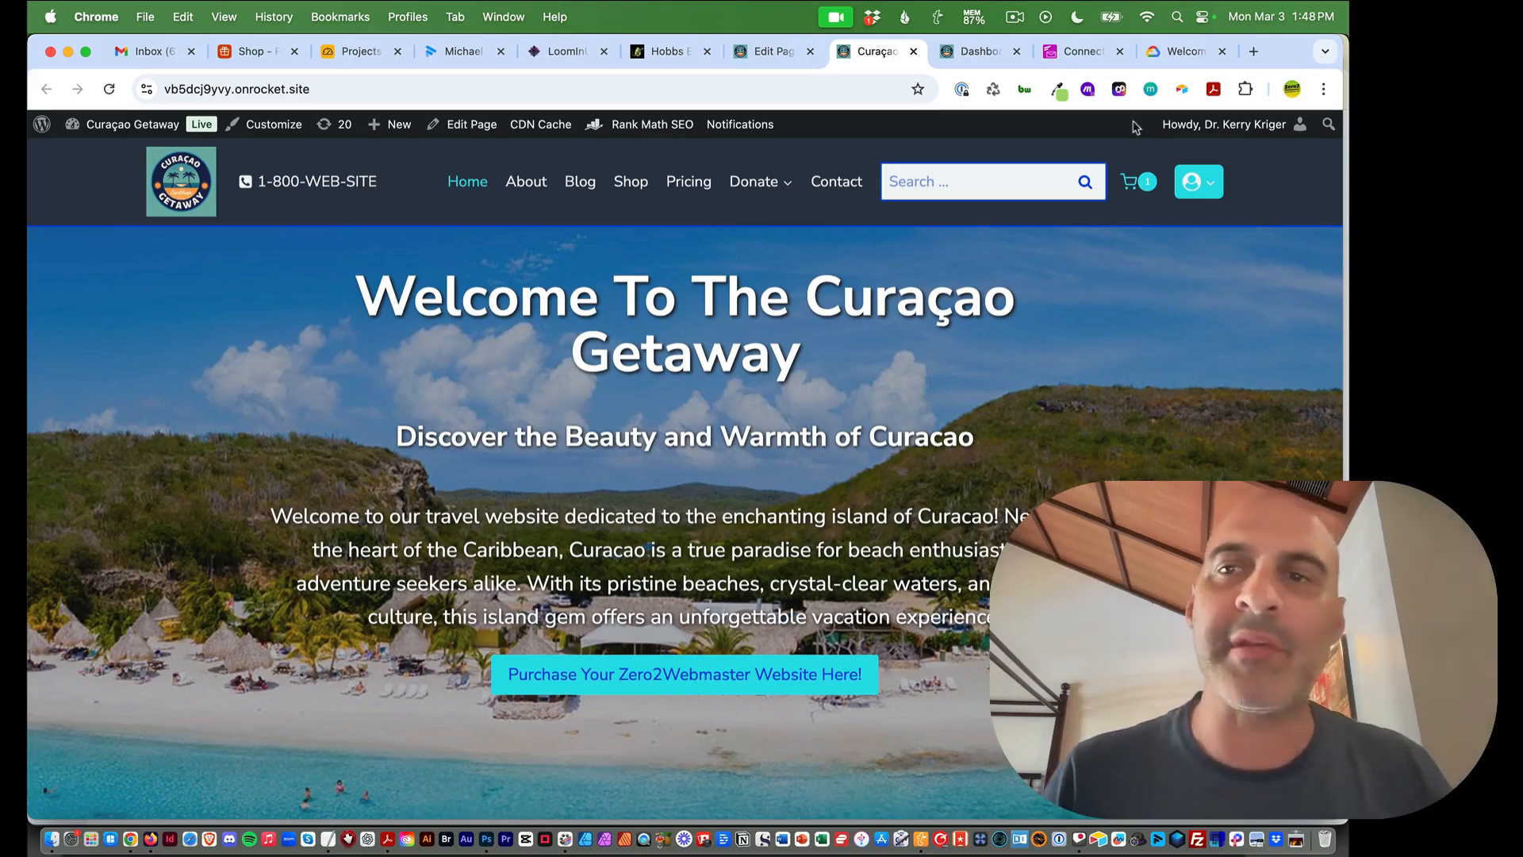
Go to Settings > FluentSMTP in WordPress admin to view the single Amazon SES connection
left_click(981, 54)
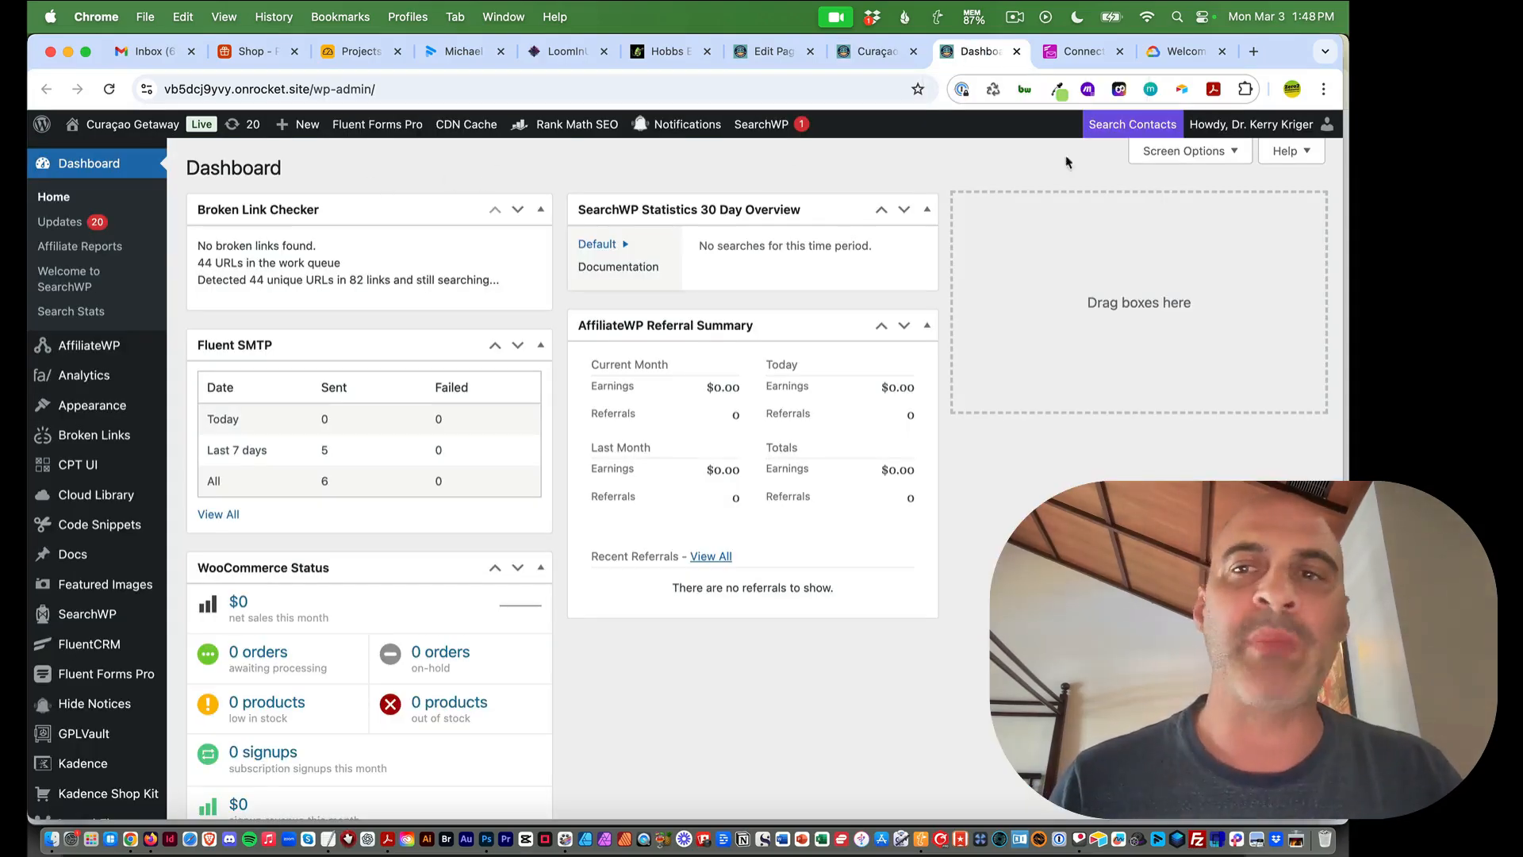
left_click(871, 53)
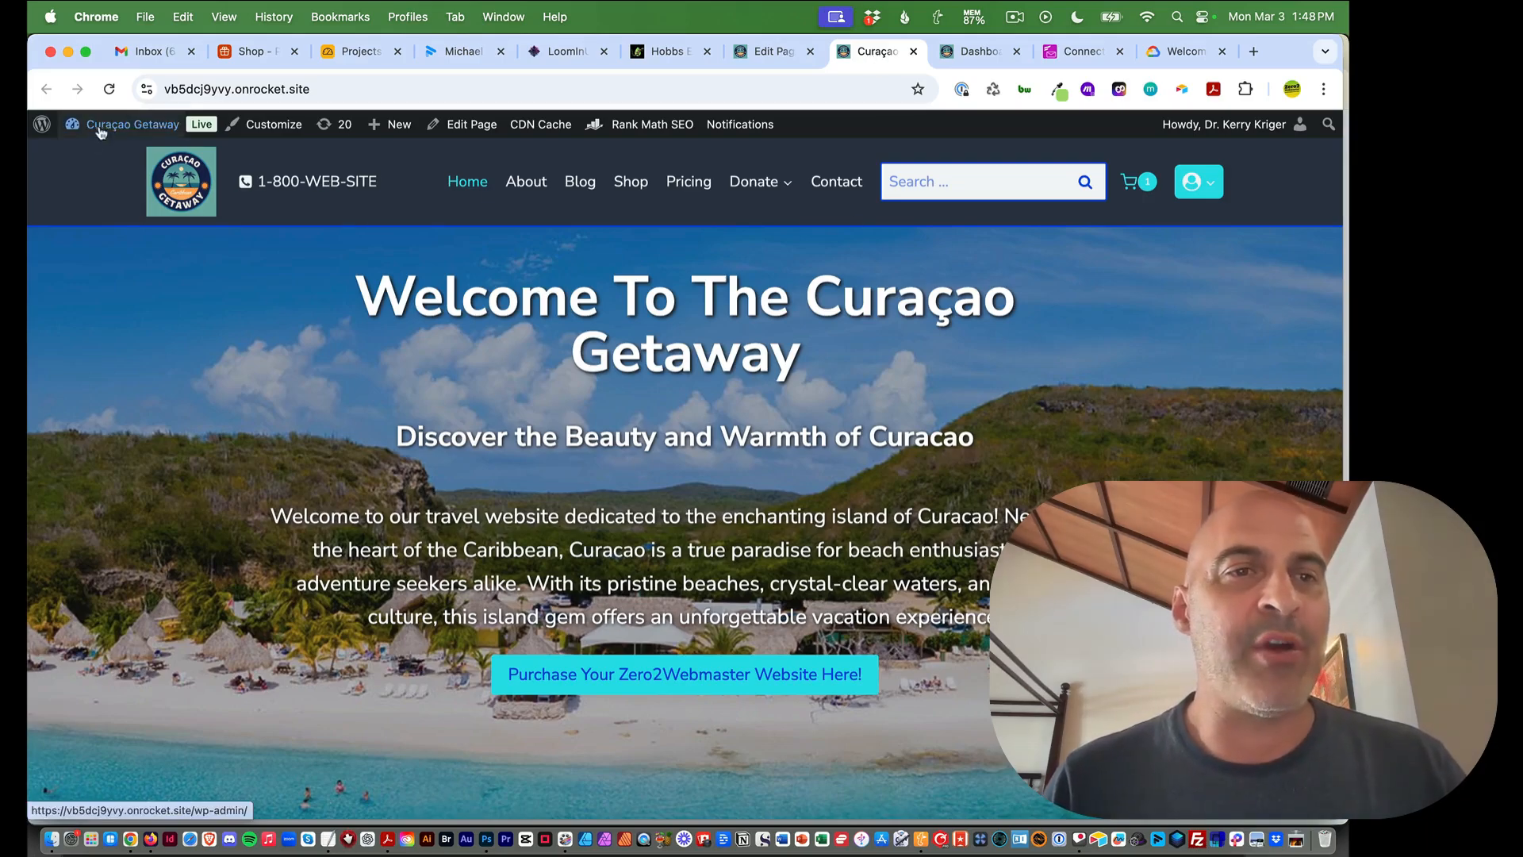
mouse_move(179, 127)
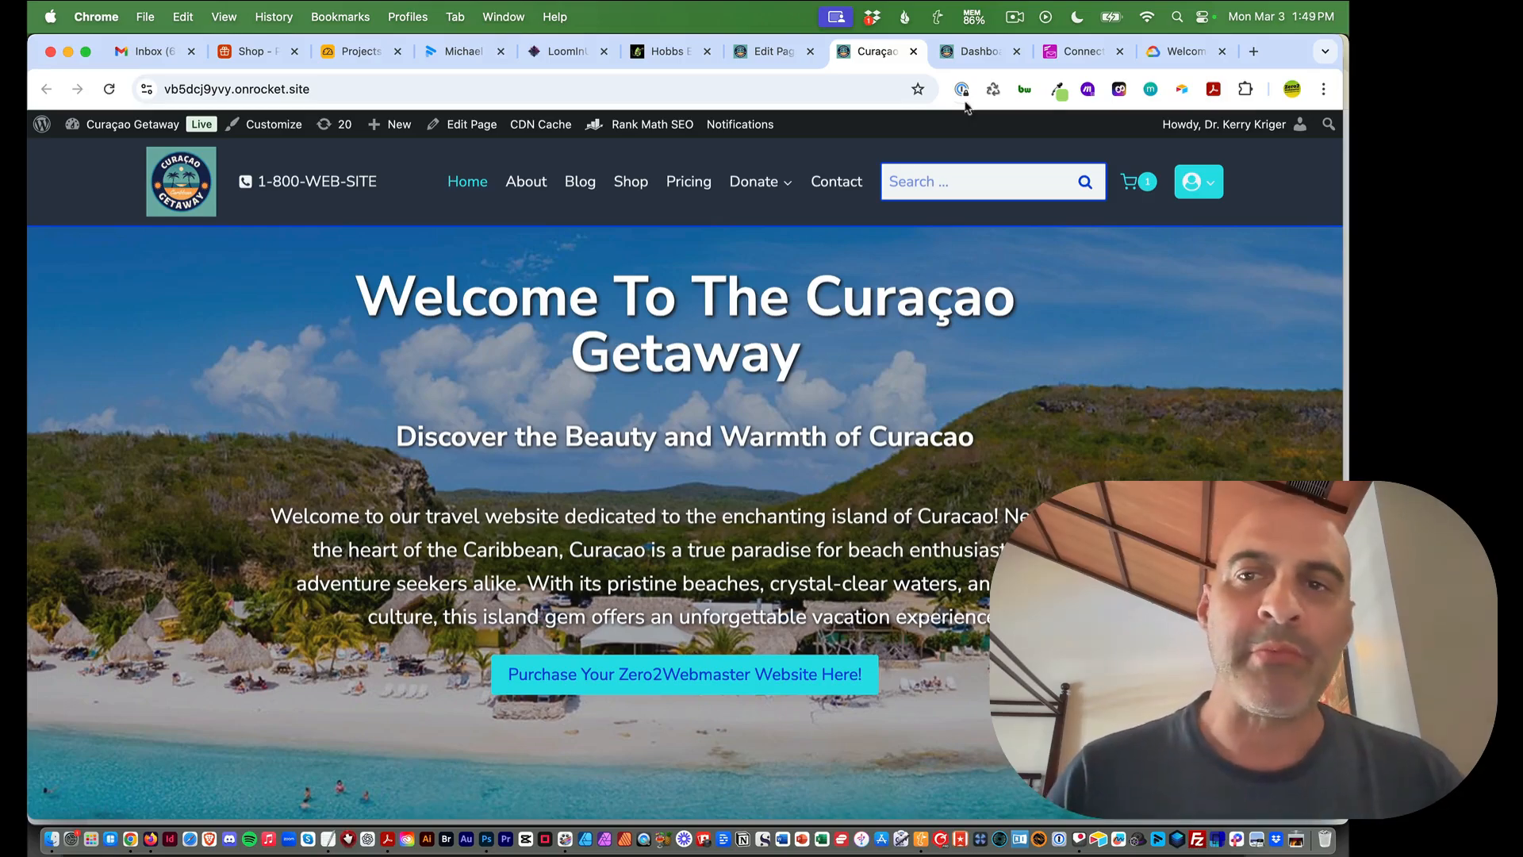
left_click(966, 54)
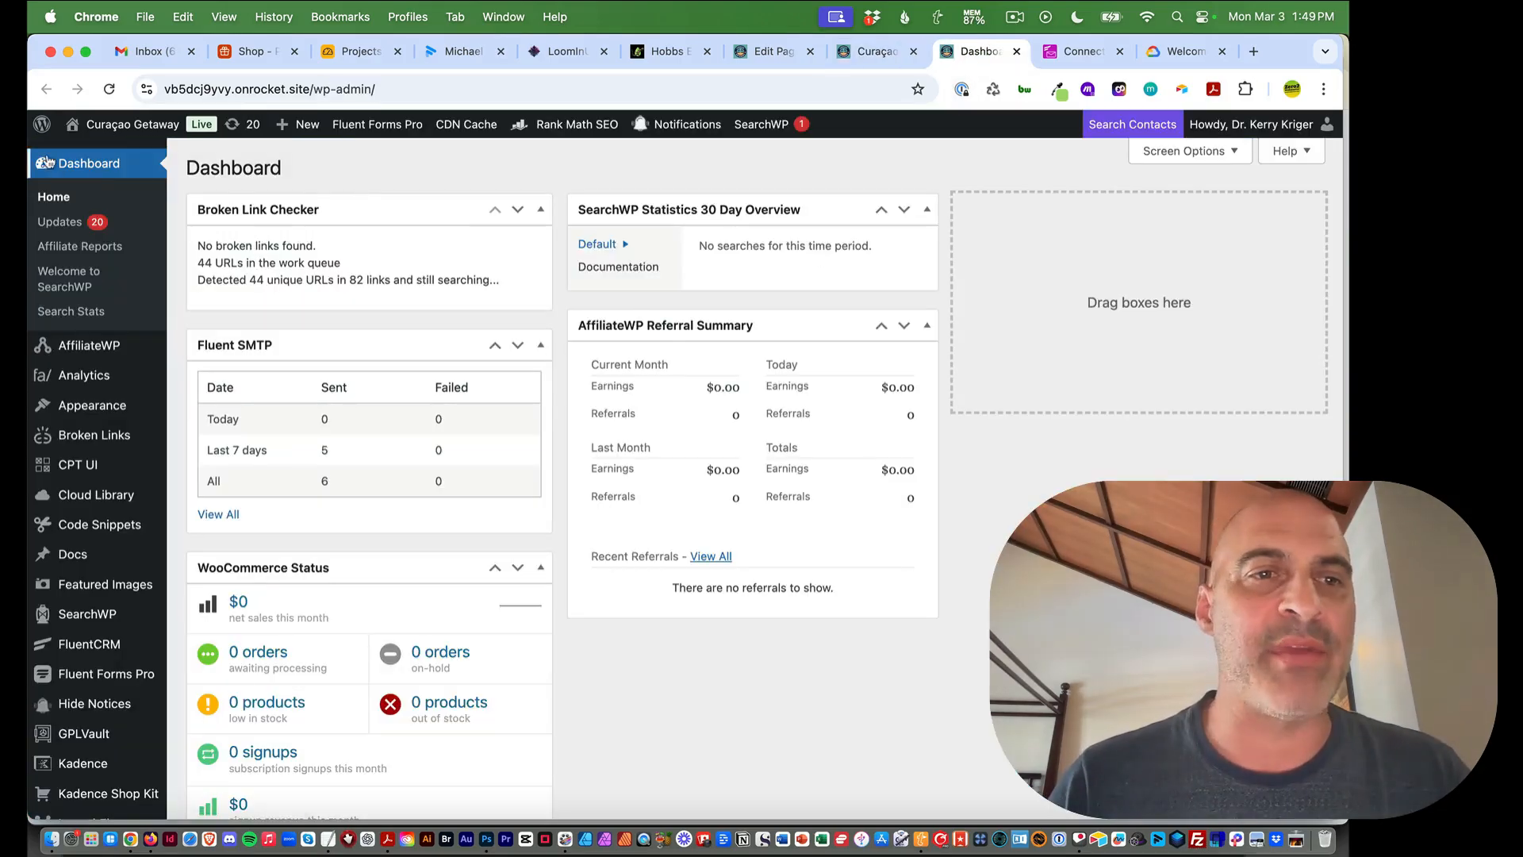
scroll(78, 695, "down", 5)
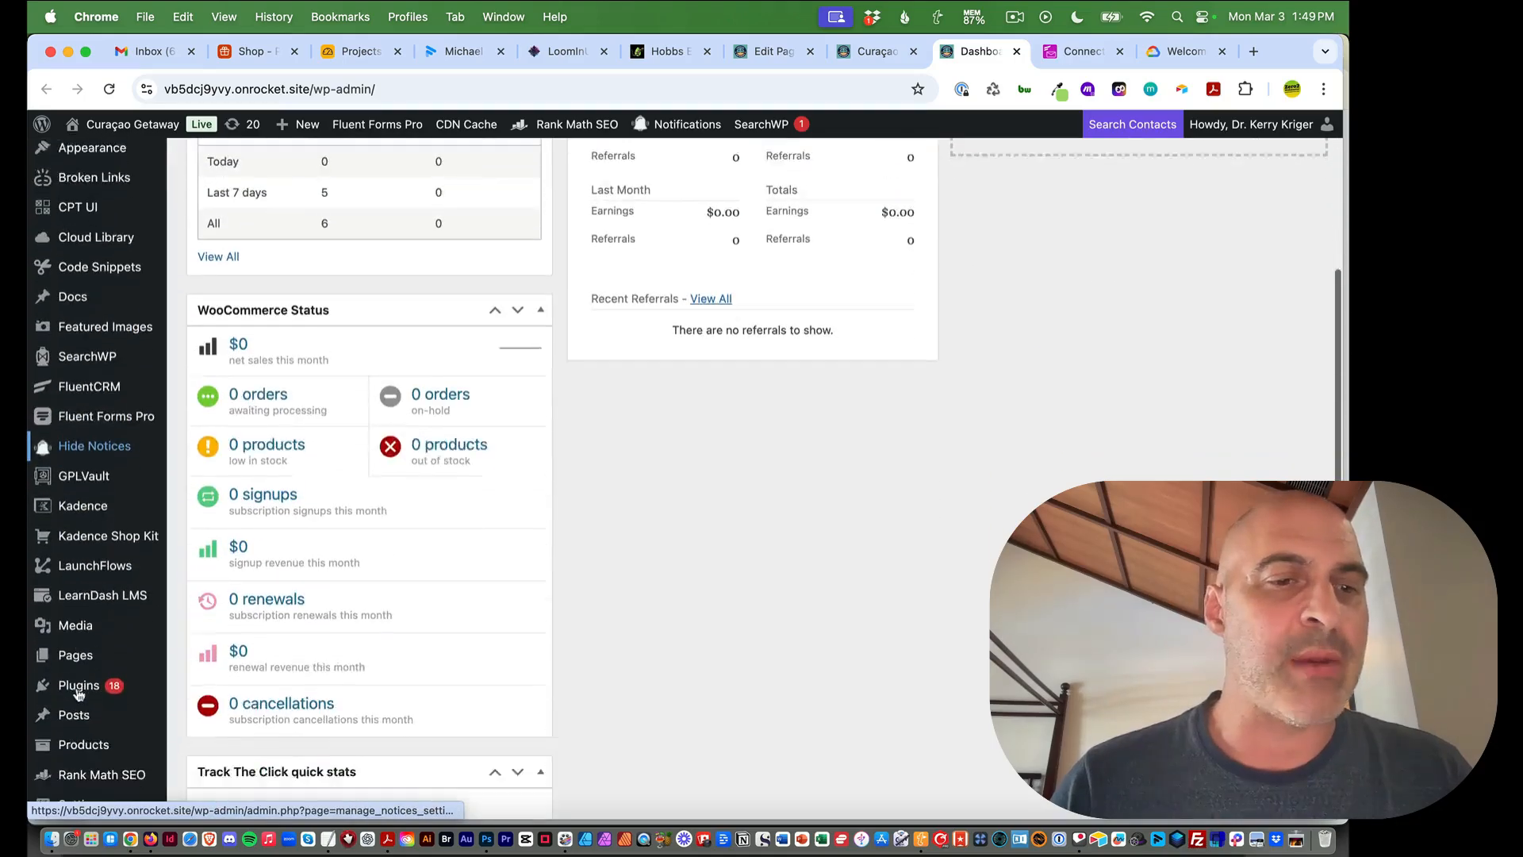
mouse_move(76, 745)
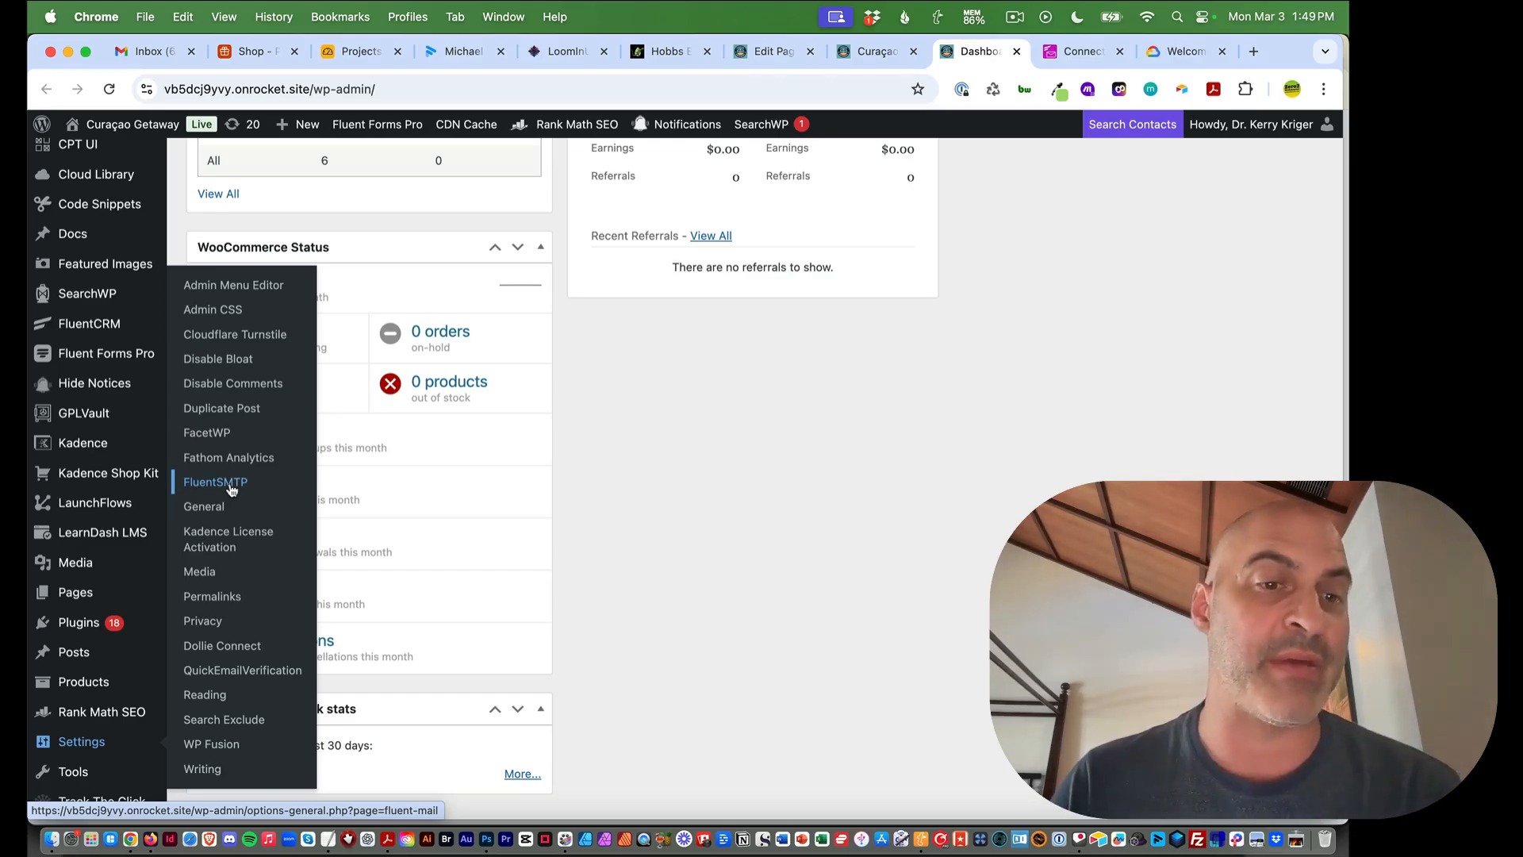
mouse_move(79, 622)
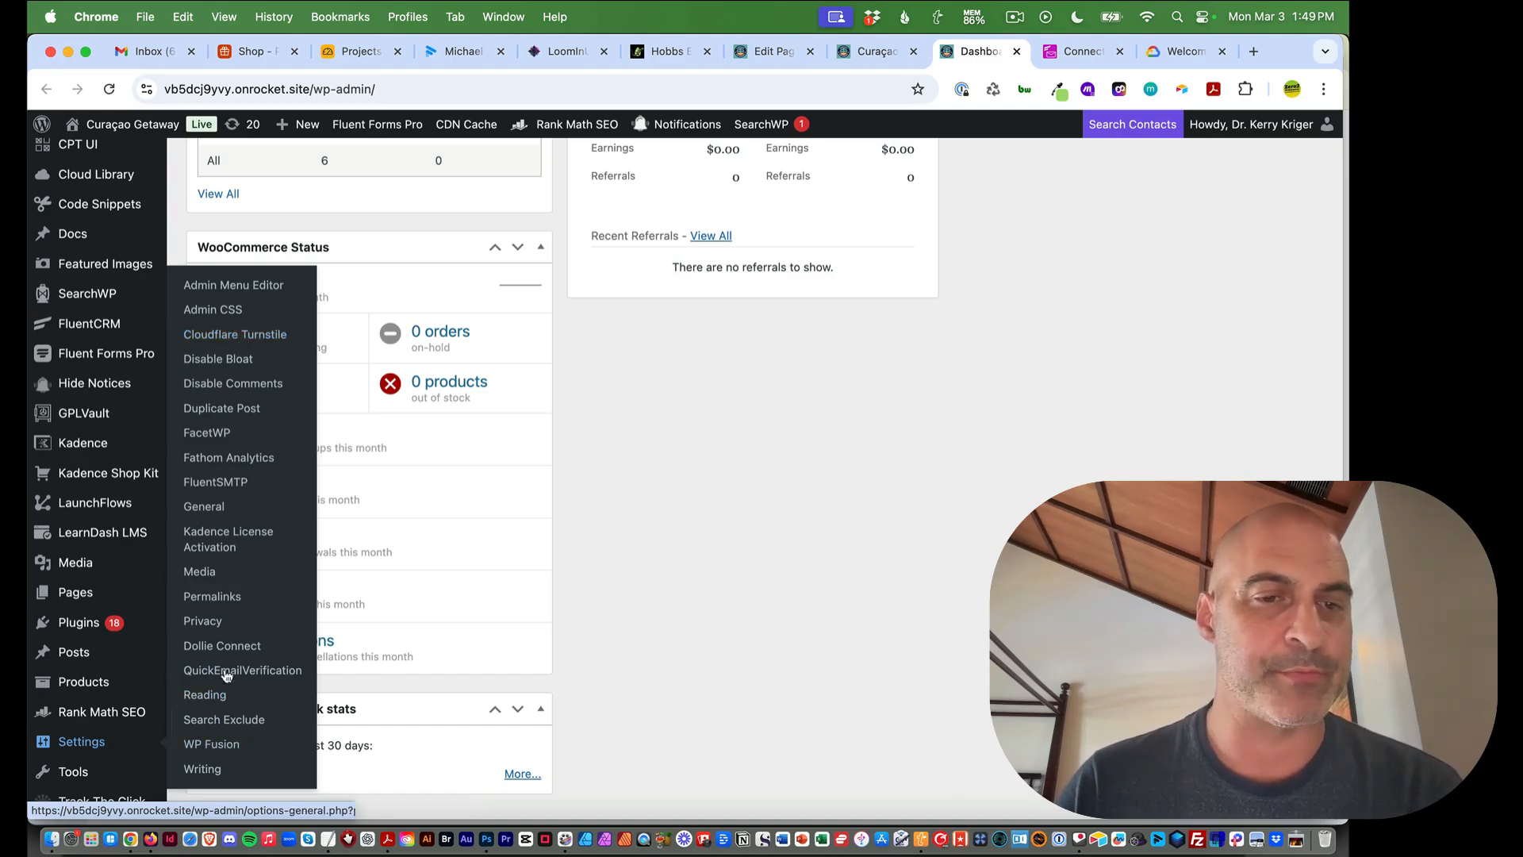
left_click(209, 484)
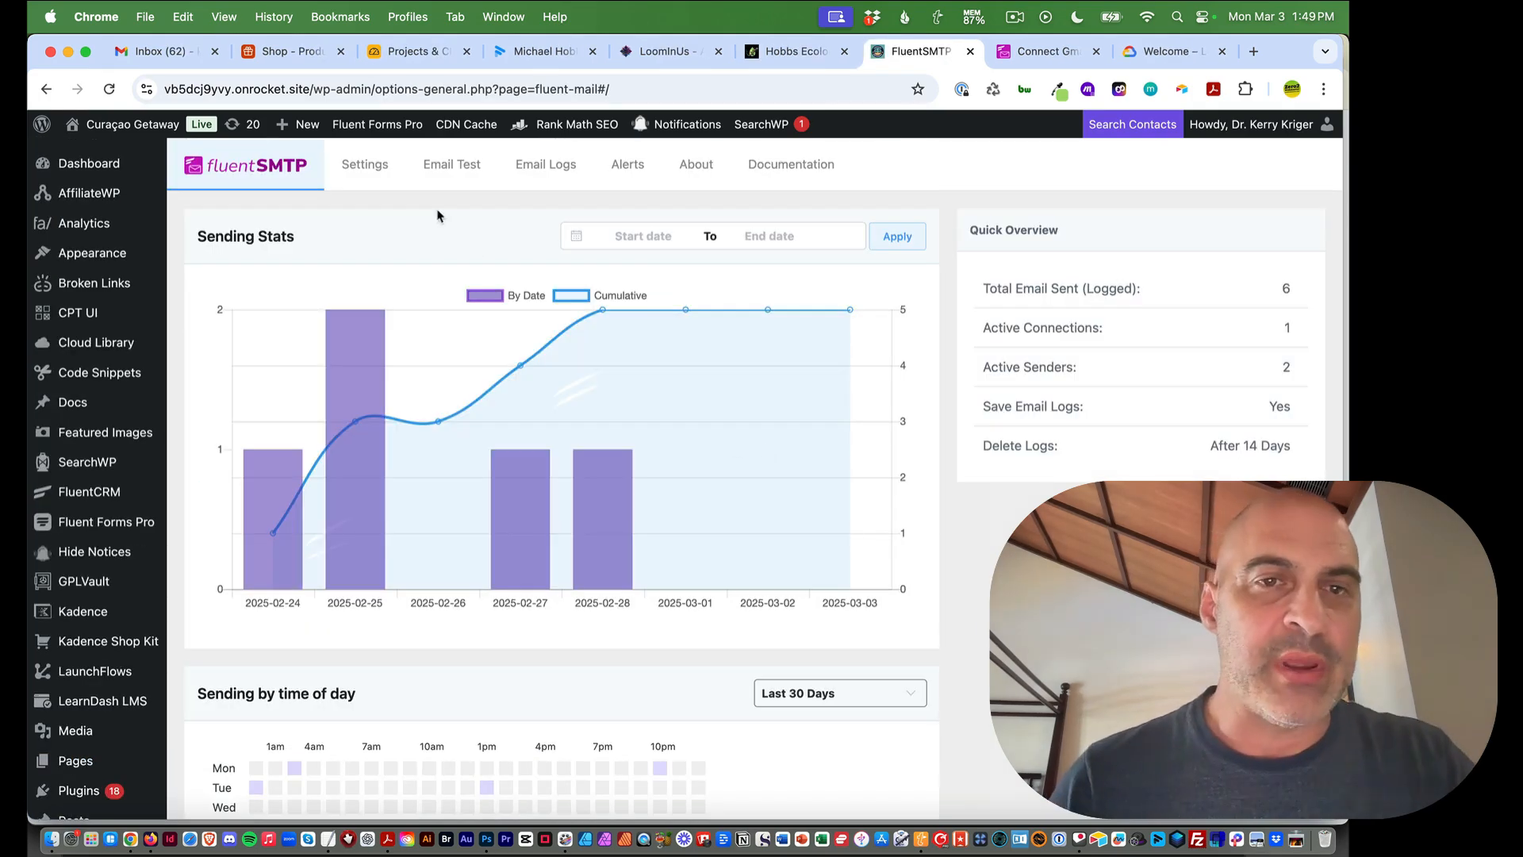
left_click(354, 162)
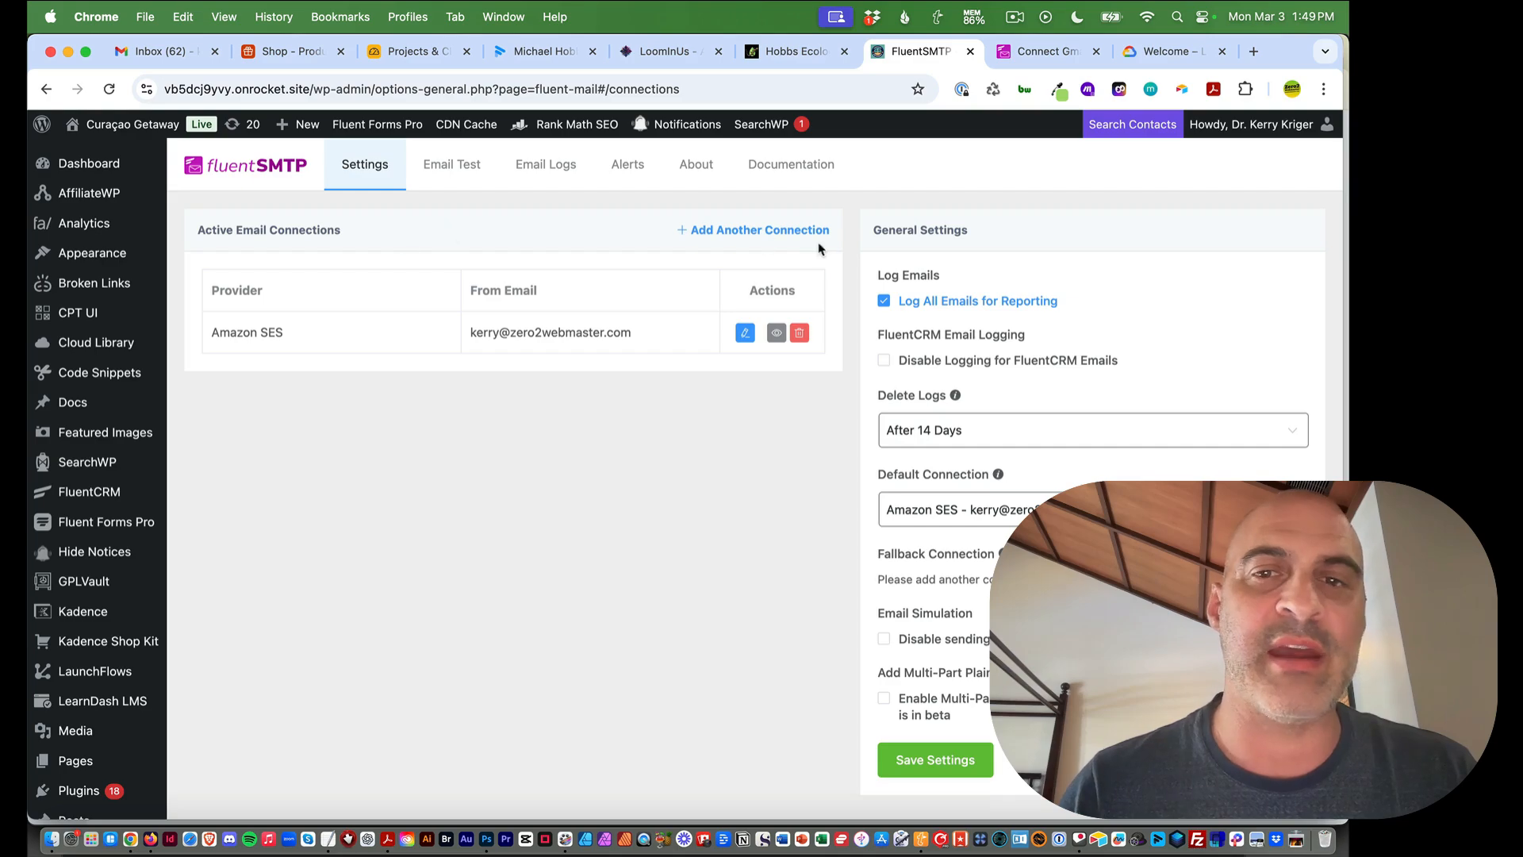
Choose '+ Add Another Connection' to bring up the email provider grid
left_click(787, 234)
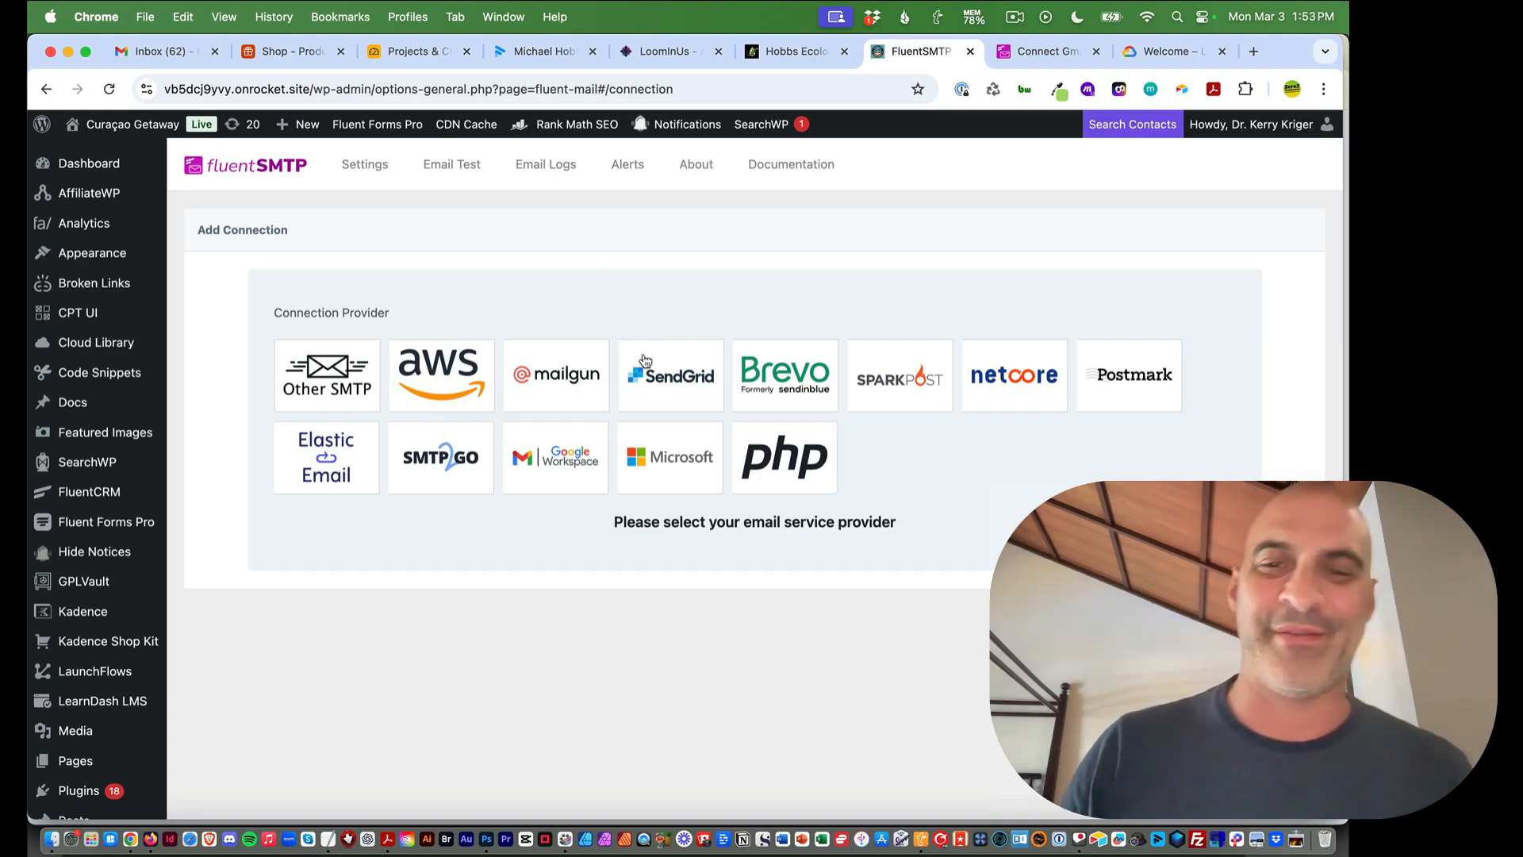
Select the Google Workspace provider and scroll down to its sender and Gmail API fields
left_click(538, 454)
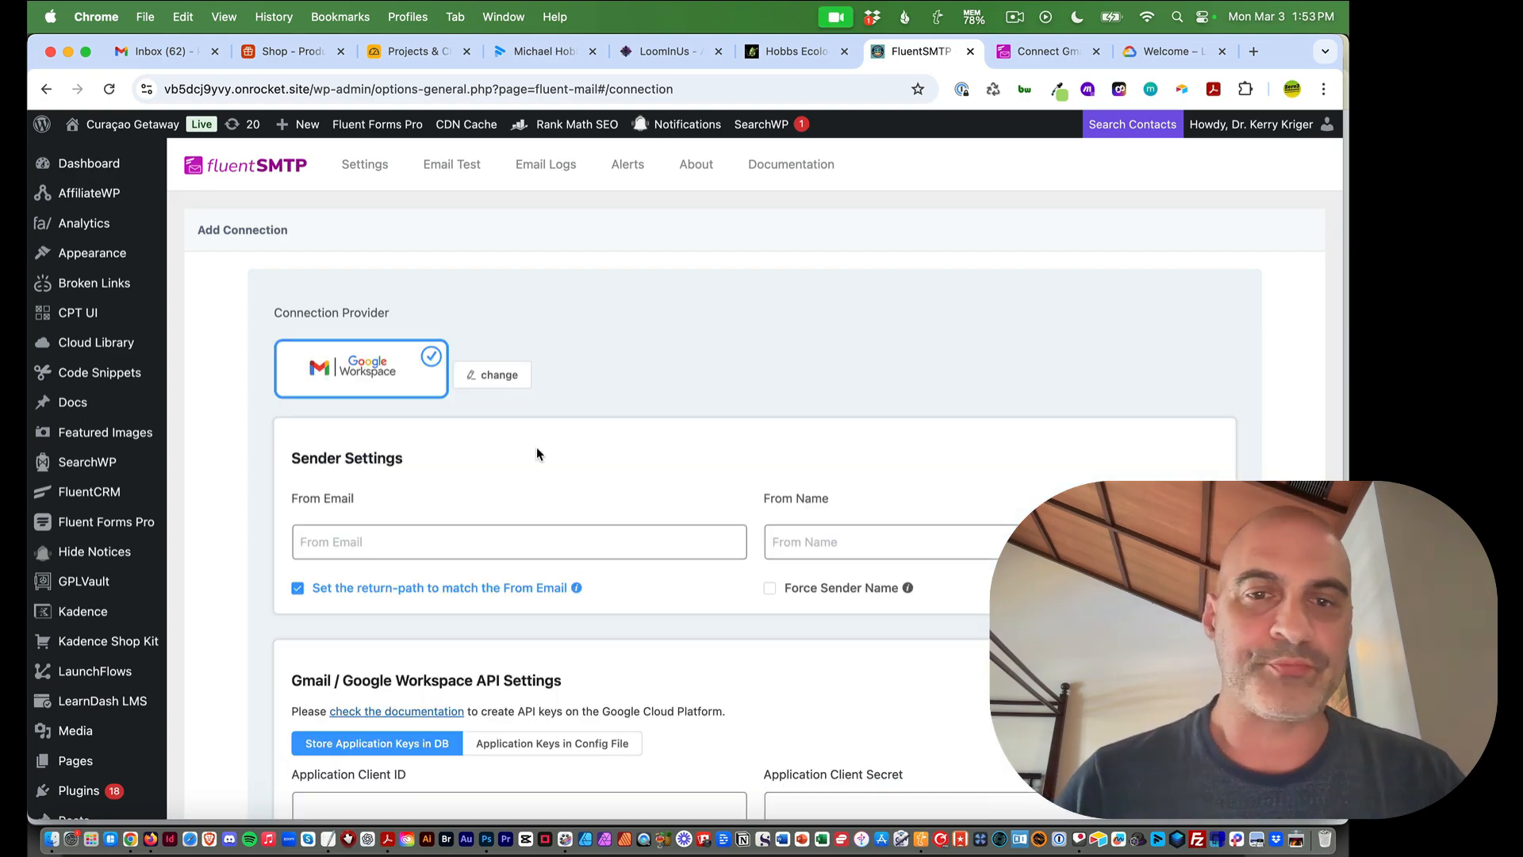
scroll(645, 290, "down", 1)
scroll(645, 290, "down", 1)
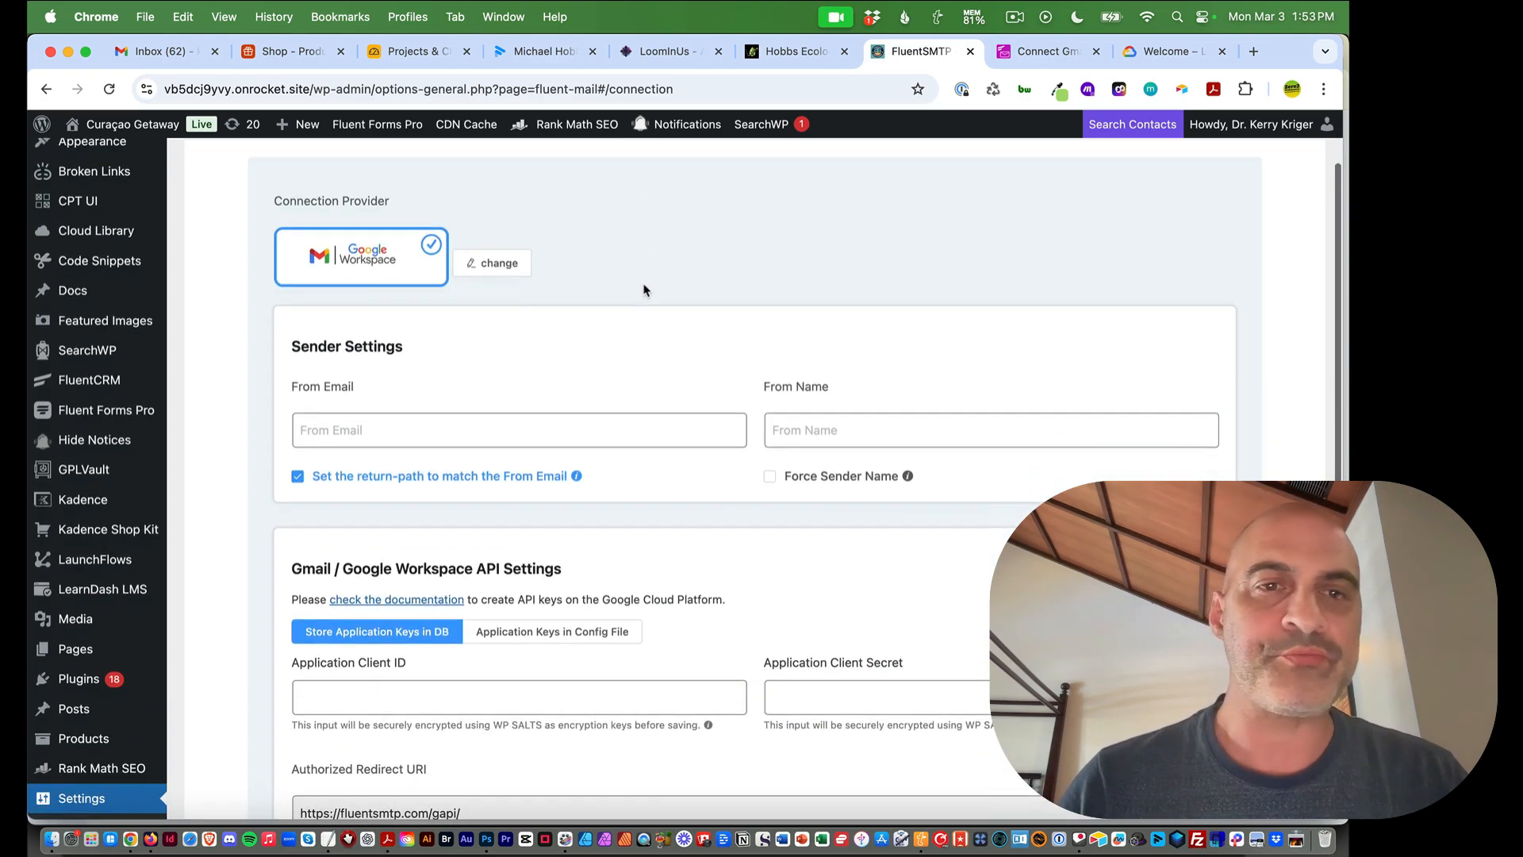
scroll(645, 290, "up", 3)
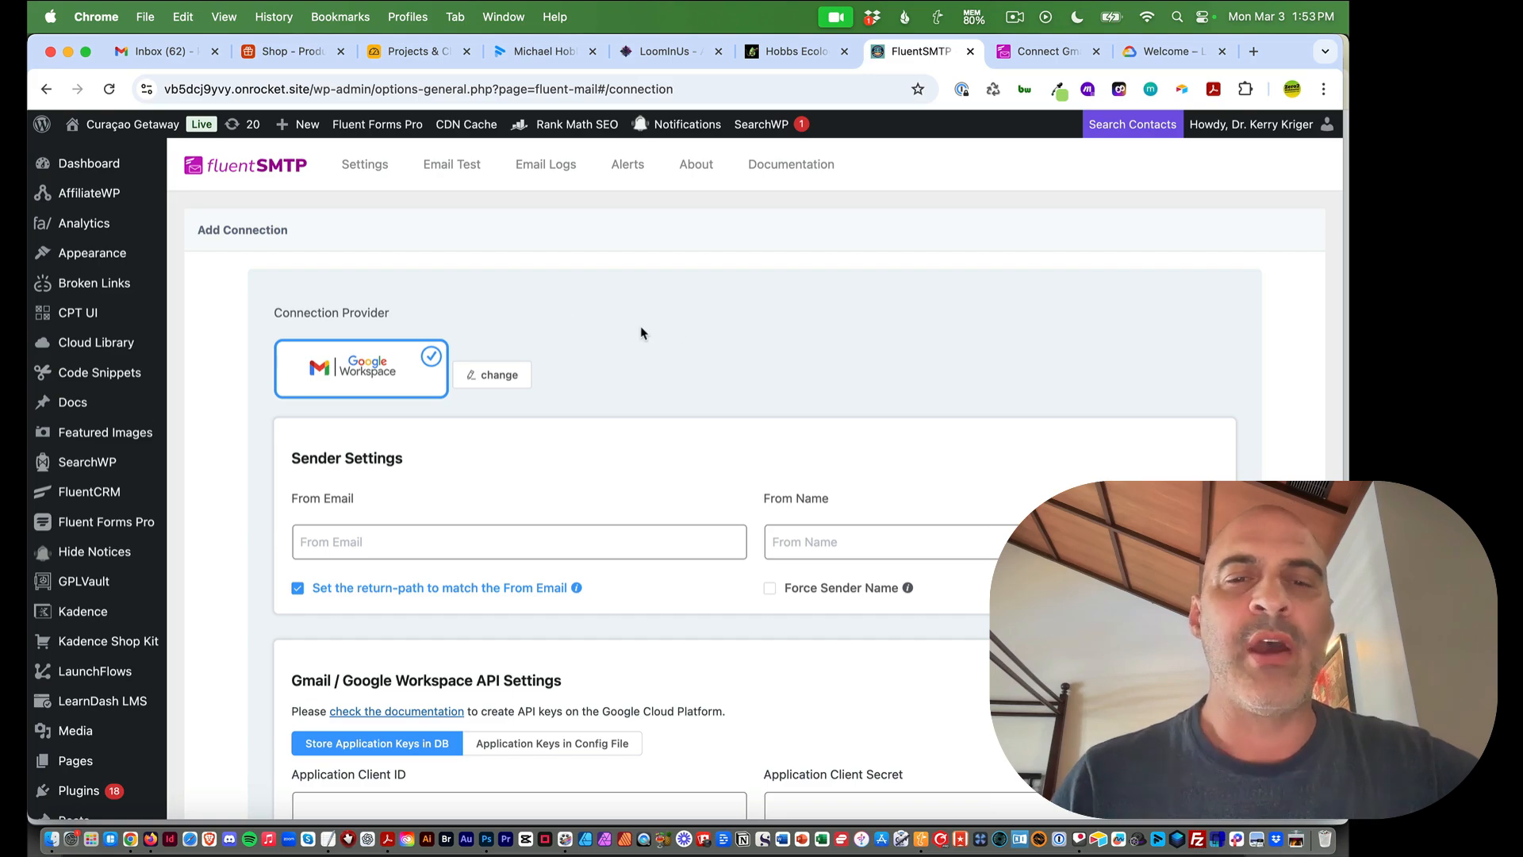
scroll(645, 334, "down", 2)
scroll(514, 392, "down", 1)
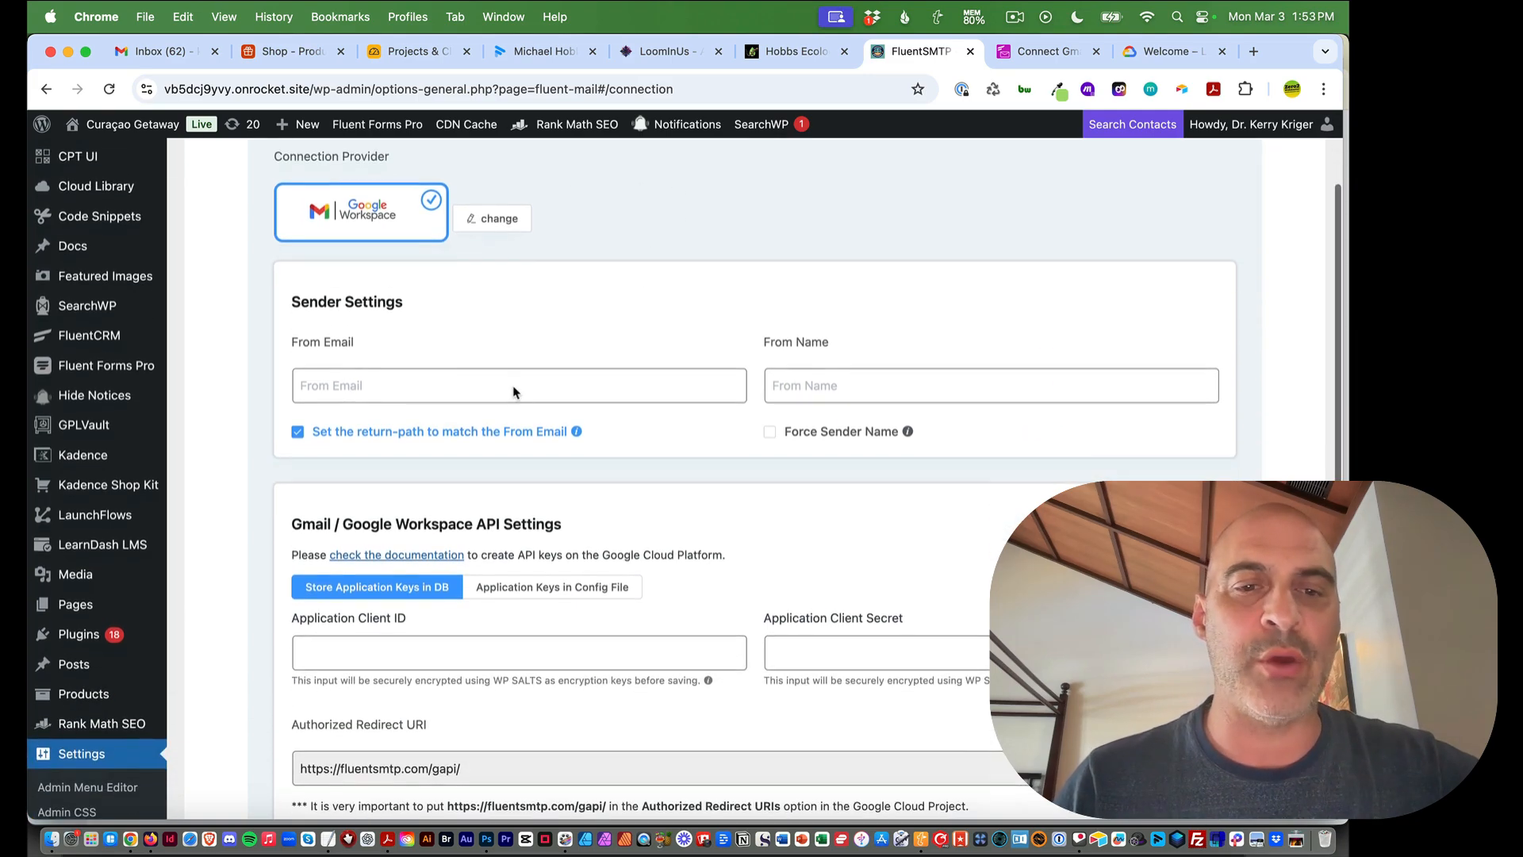
Open the 'Connect Gmail or Google Workspace With FluentSMTP' guide and skim its table of contents
left_click(418, 555)
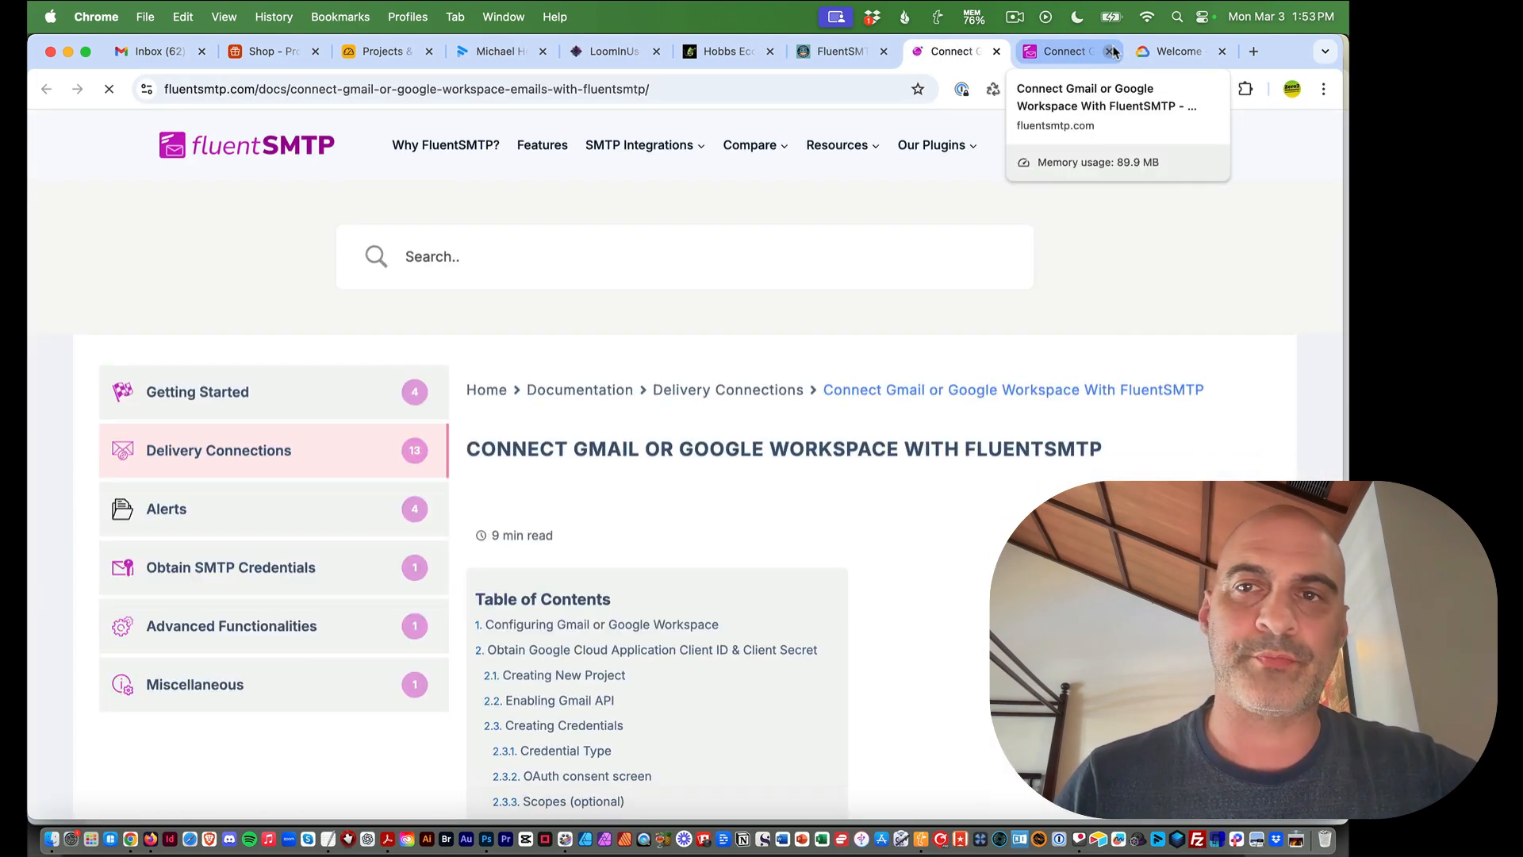
left_click(1110, 50)
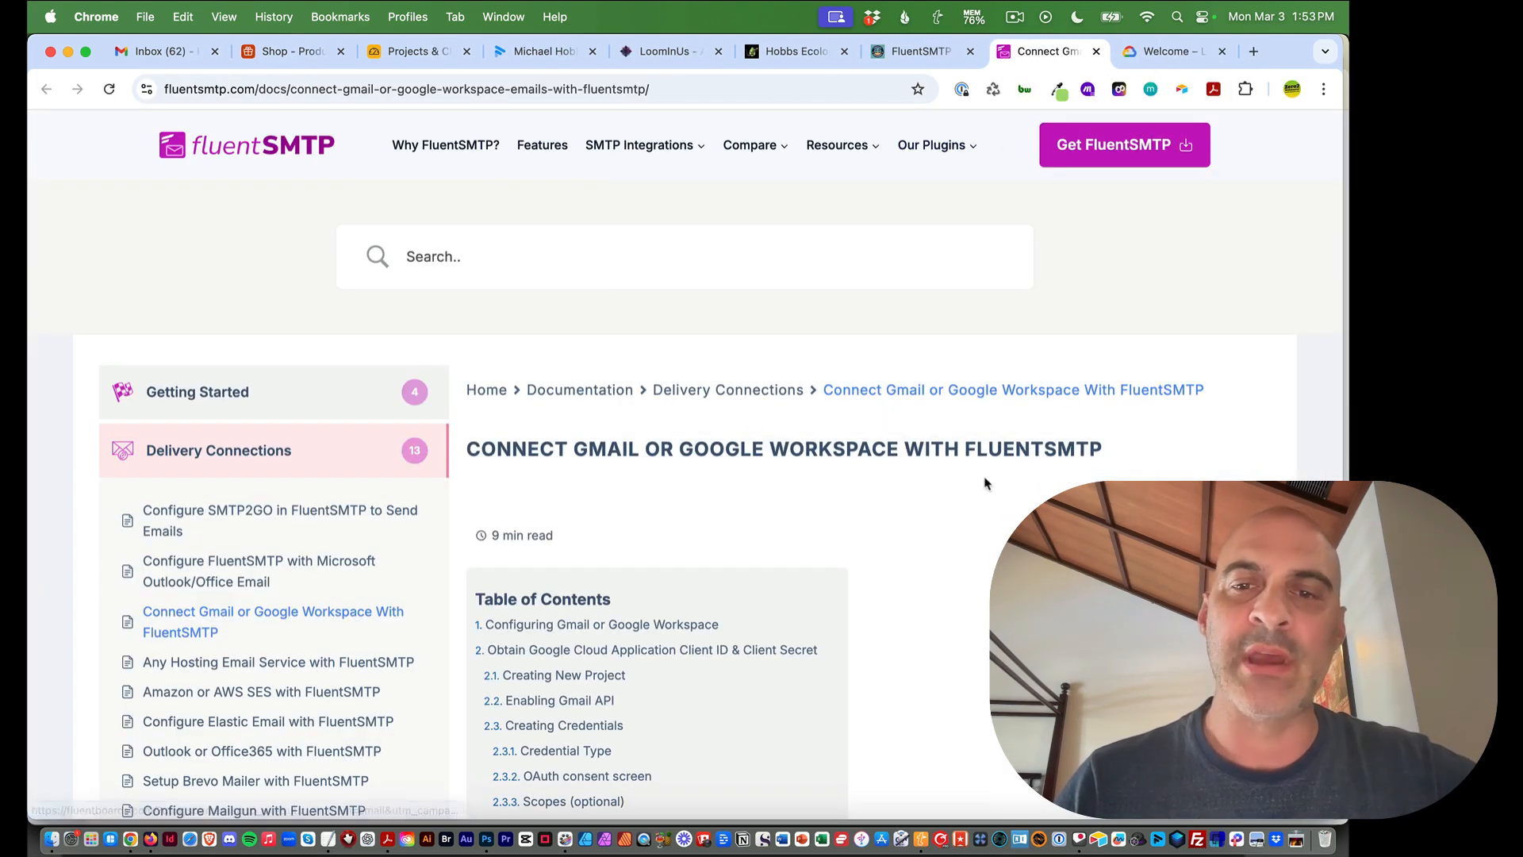
scroll(1019, 443, "down", 4)
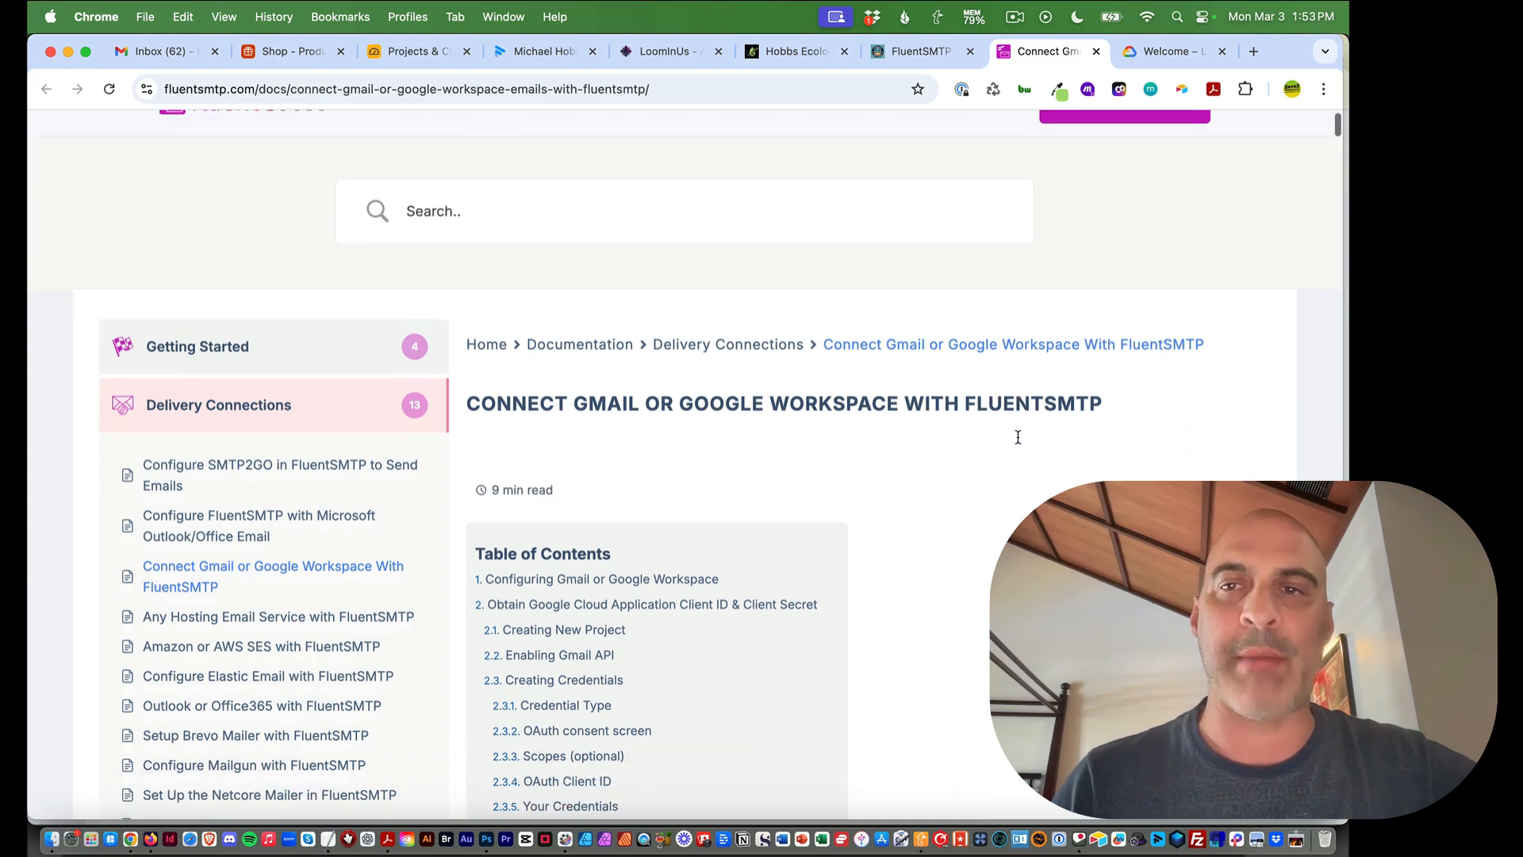
scroll(1019, 443, "down", 1)
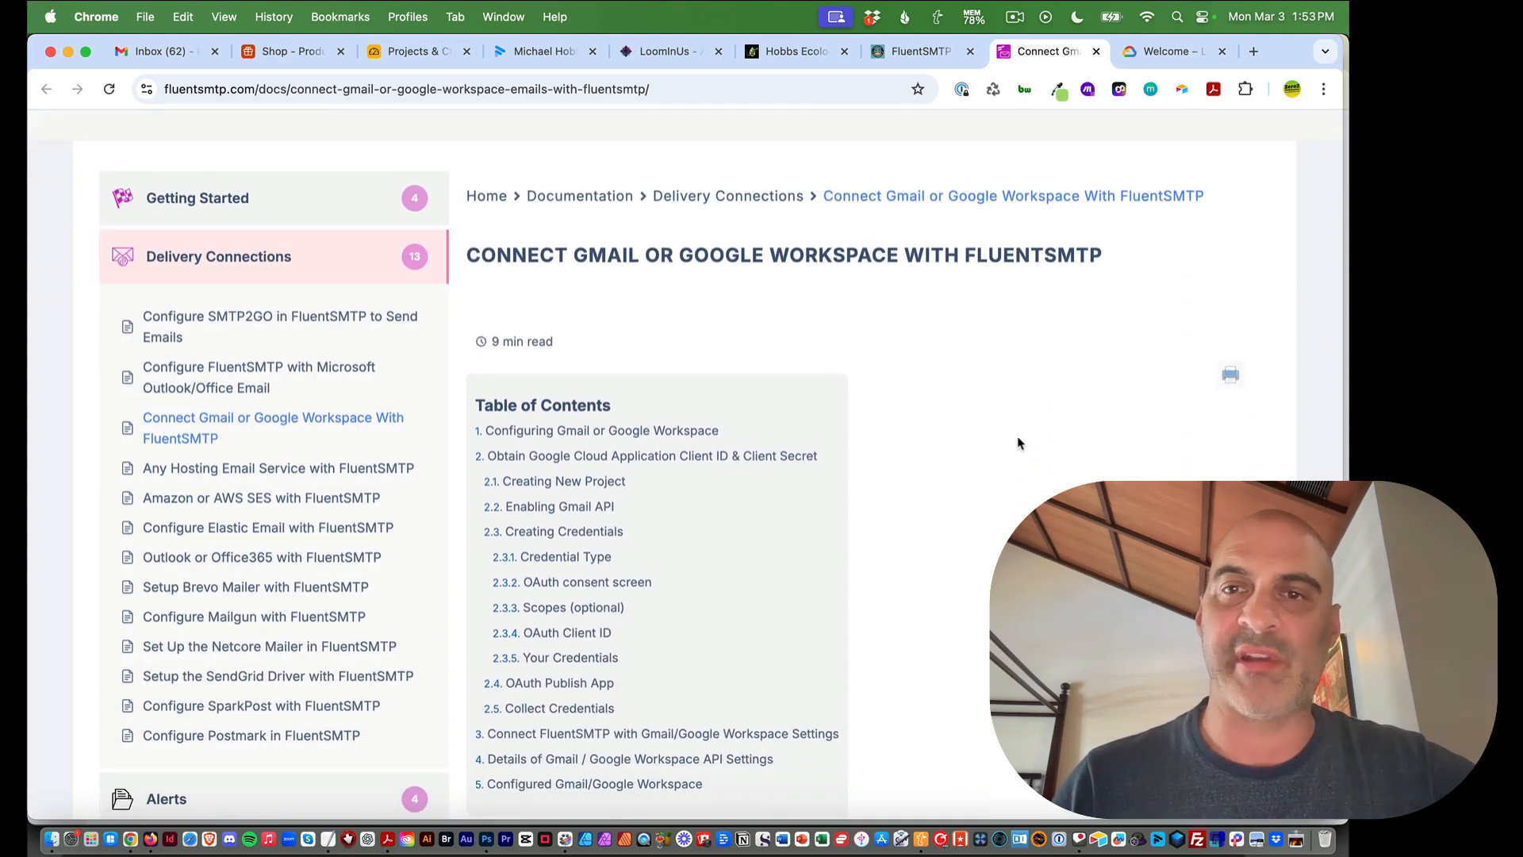
scroll(1019, 442, "down", 5)
scroll(1019, 442, "up", 5)
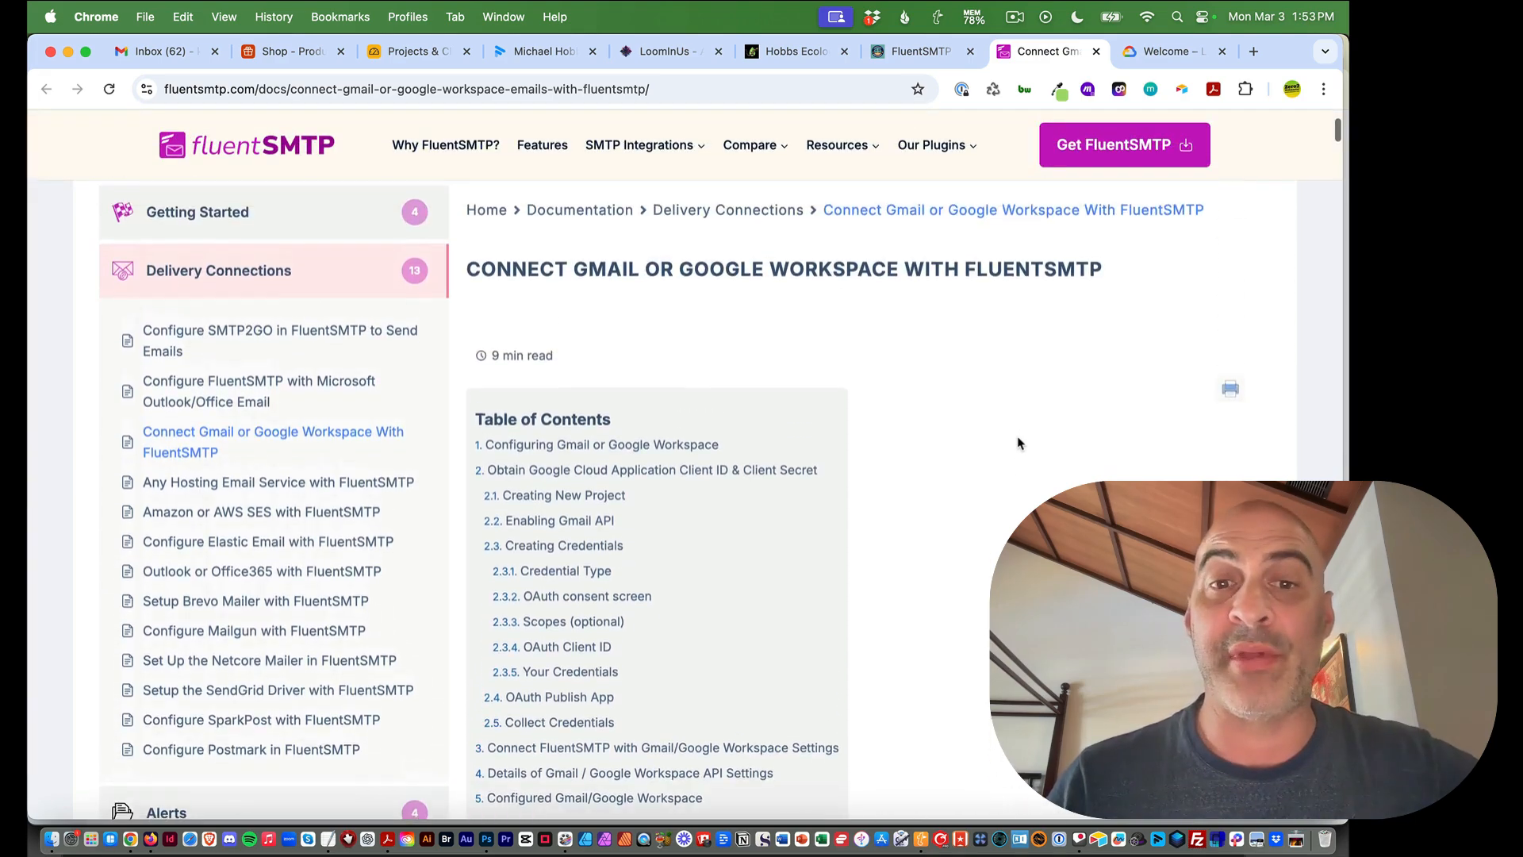
scroll(1019, 443, "down", 4)
scroll(1020, 442, "down", 3)
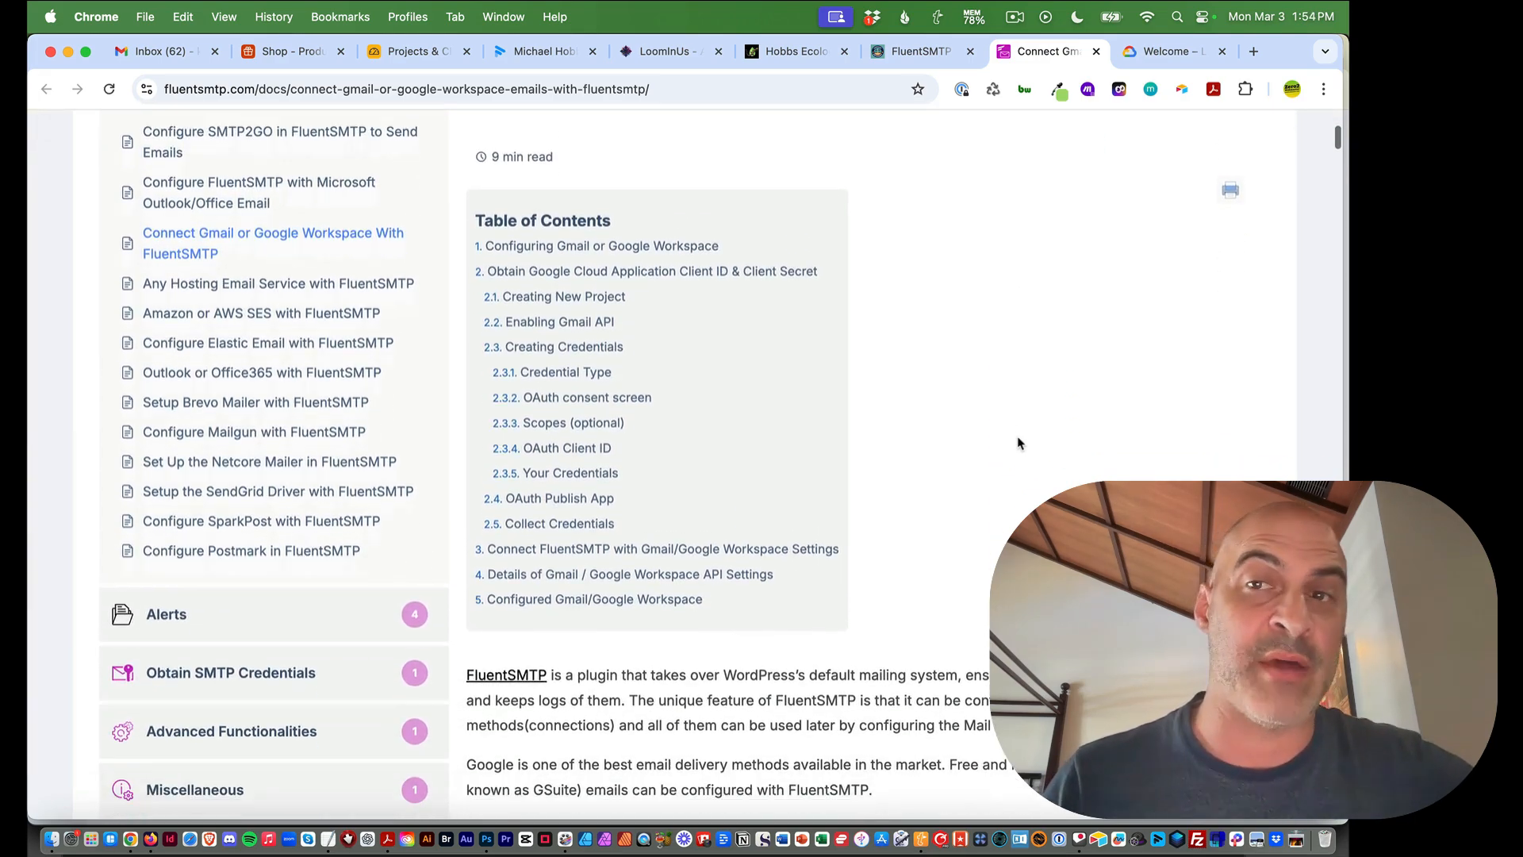
scroll(1019, 442, "up", 1)
scroll(1019, 442, "down", 1)
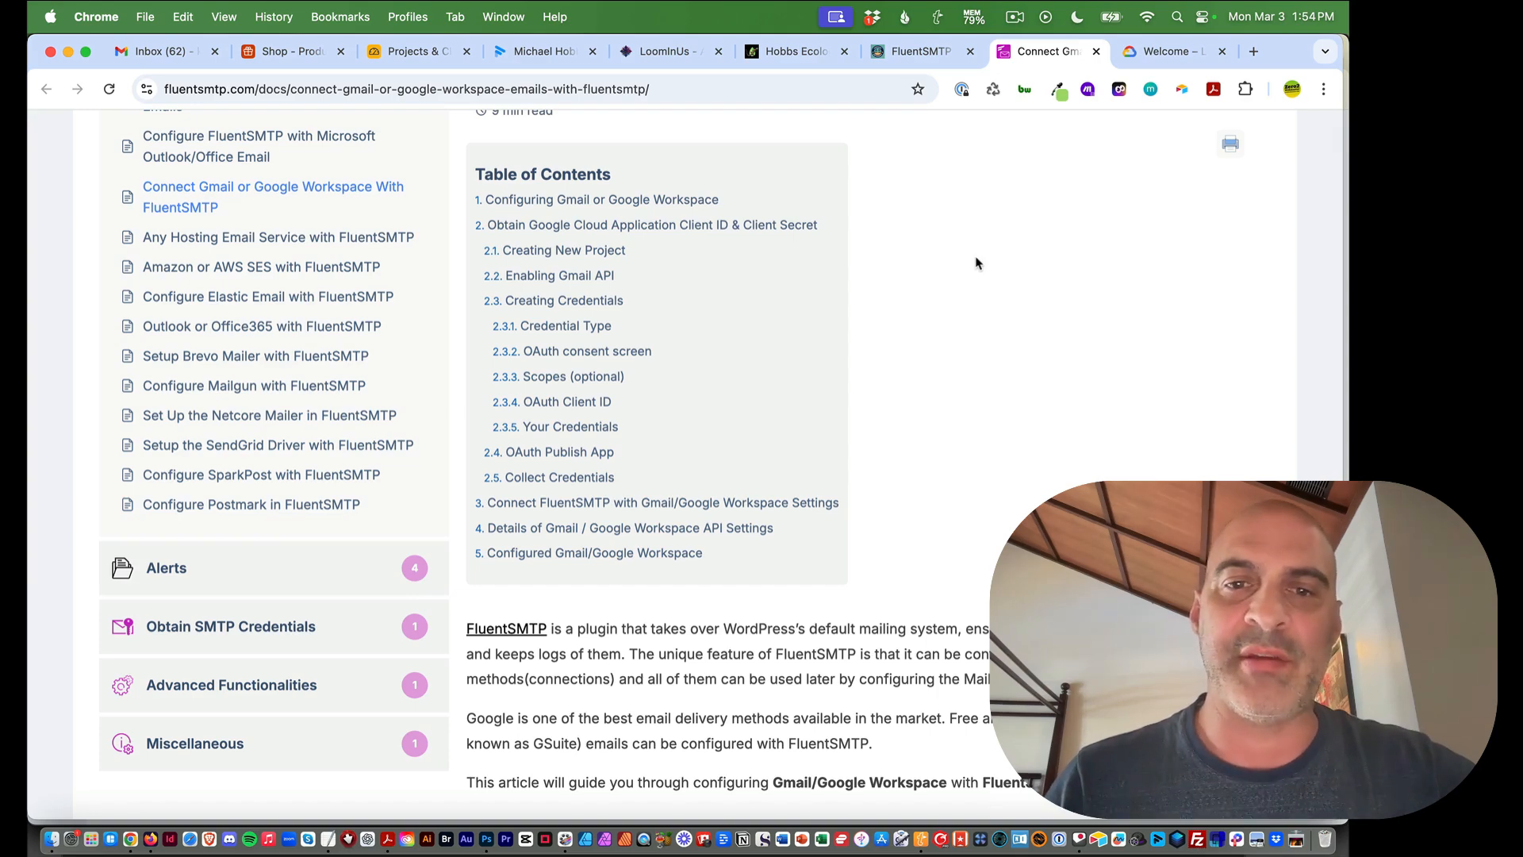
scroll(975, 262, "down", 2)
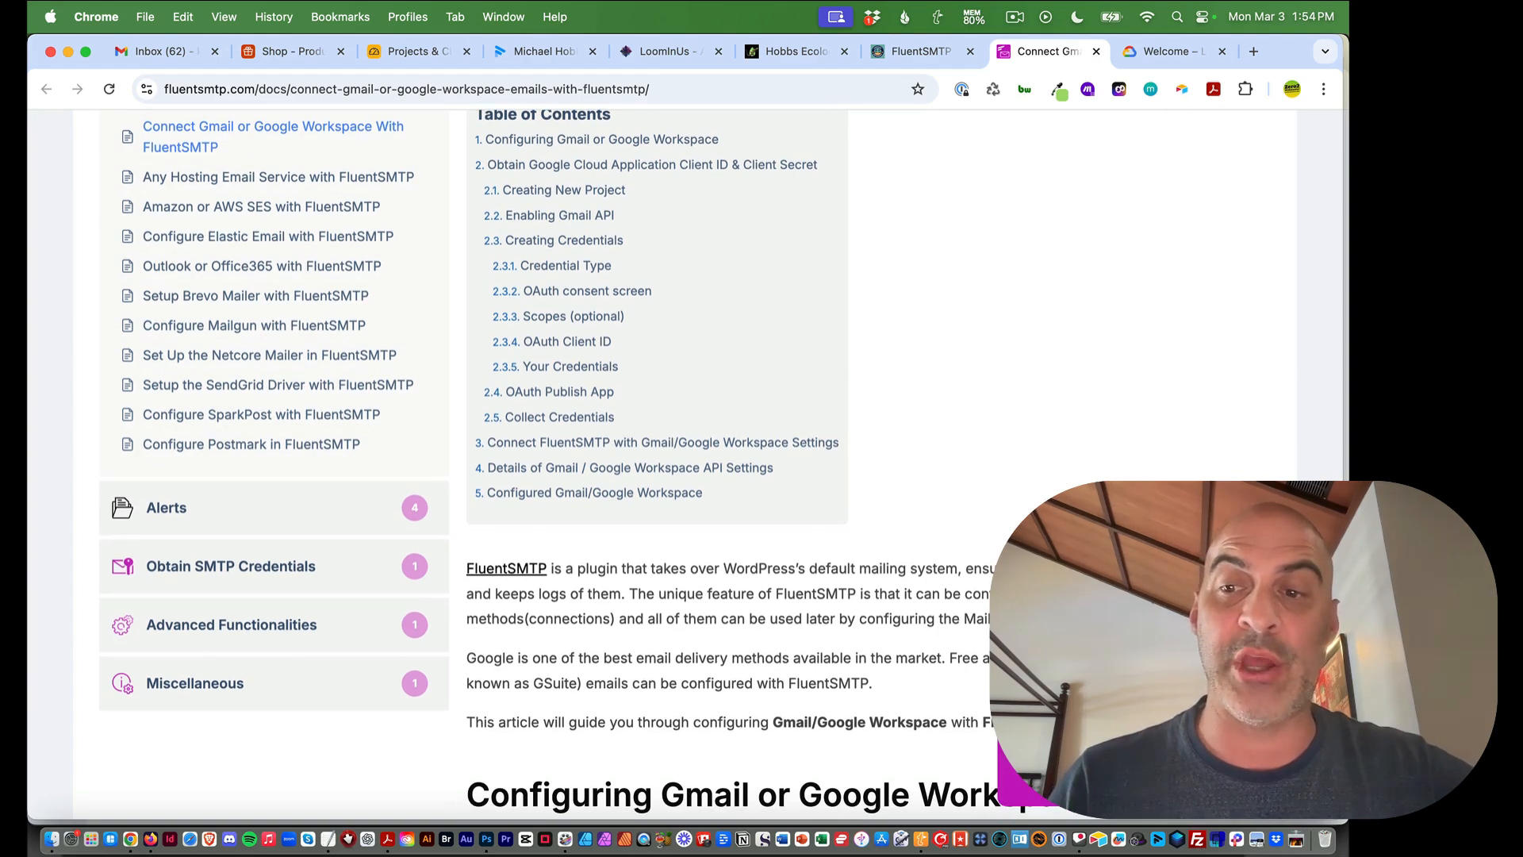
Return to the empty Google Workspace connection form in FluentSMTP
left_click(923, 52)
left_click(1045, 52)
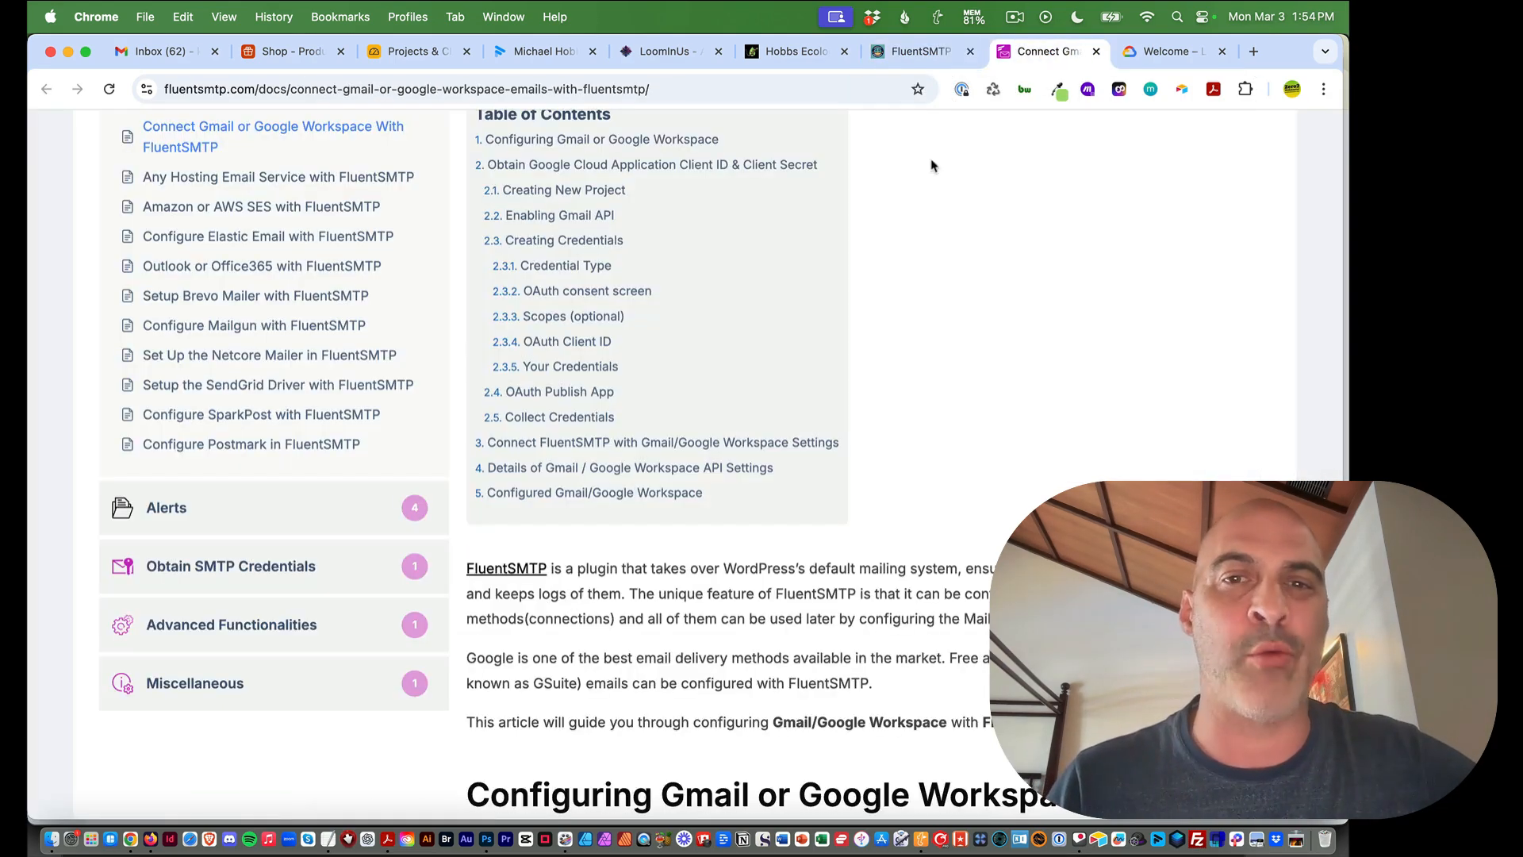
left_click(920, 51)
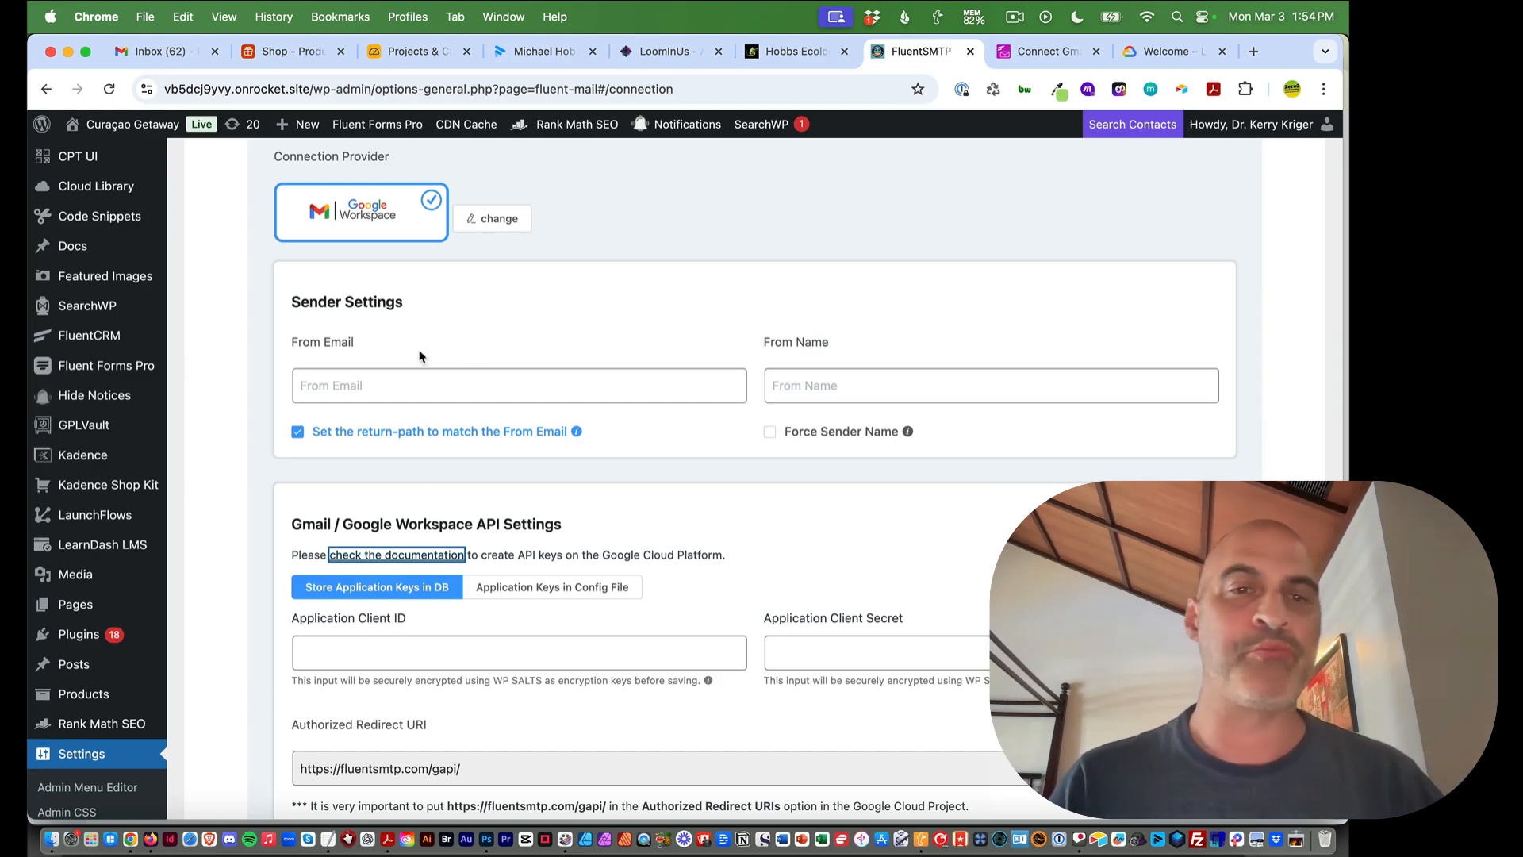
Enter the site owner's email address as the From Email
scroll(406, 341, "up", 1)
scroll(406, 340, "down", 7)
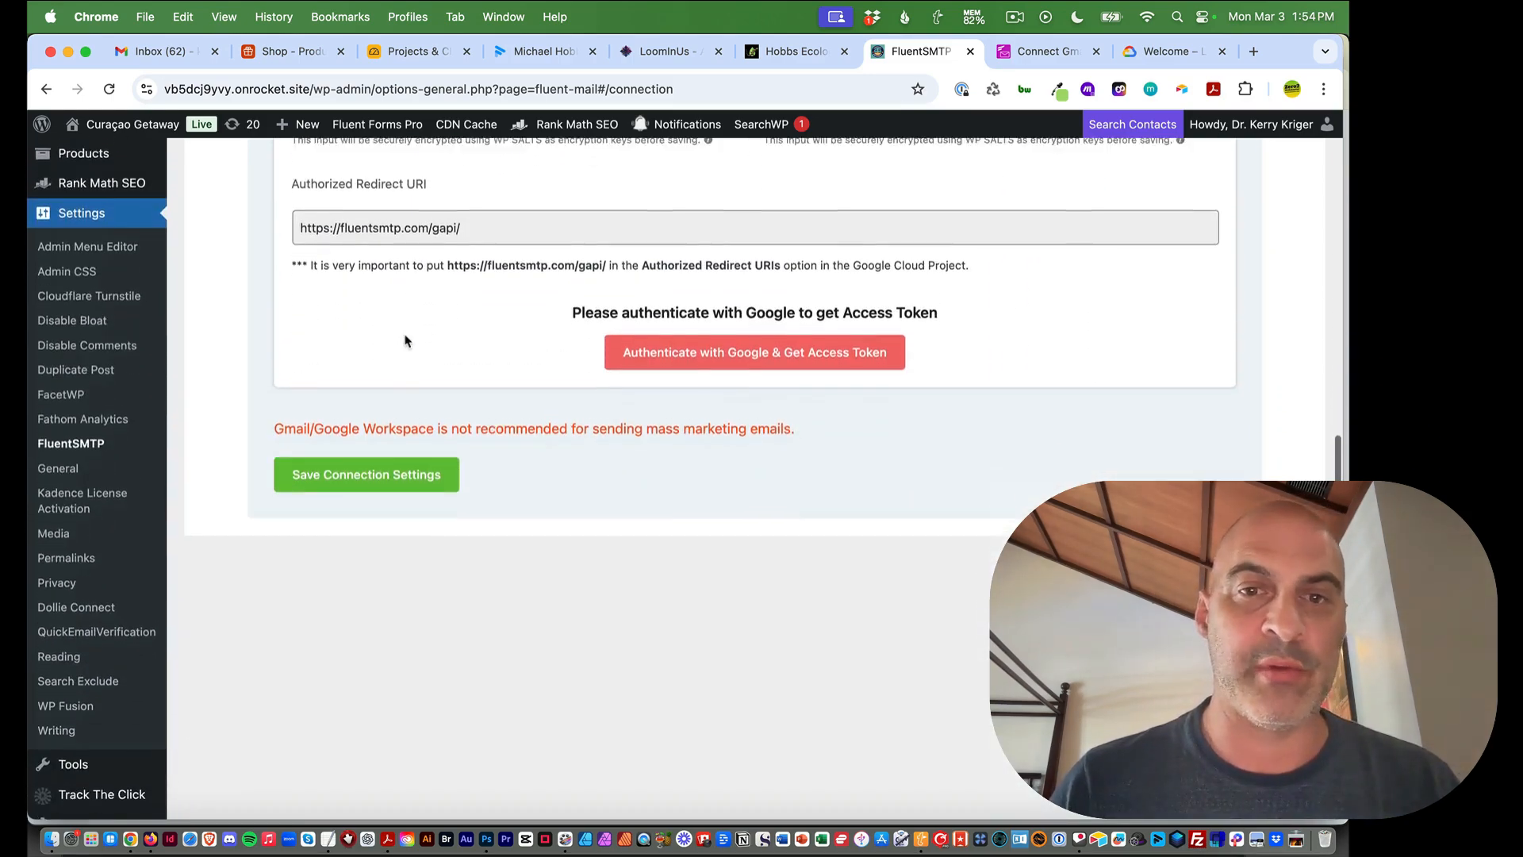
scroll(408, 339, "up", 5)
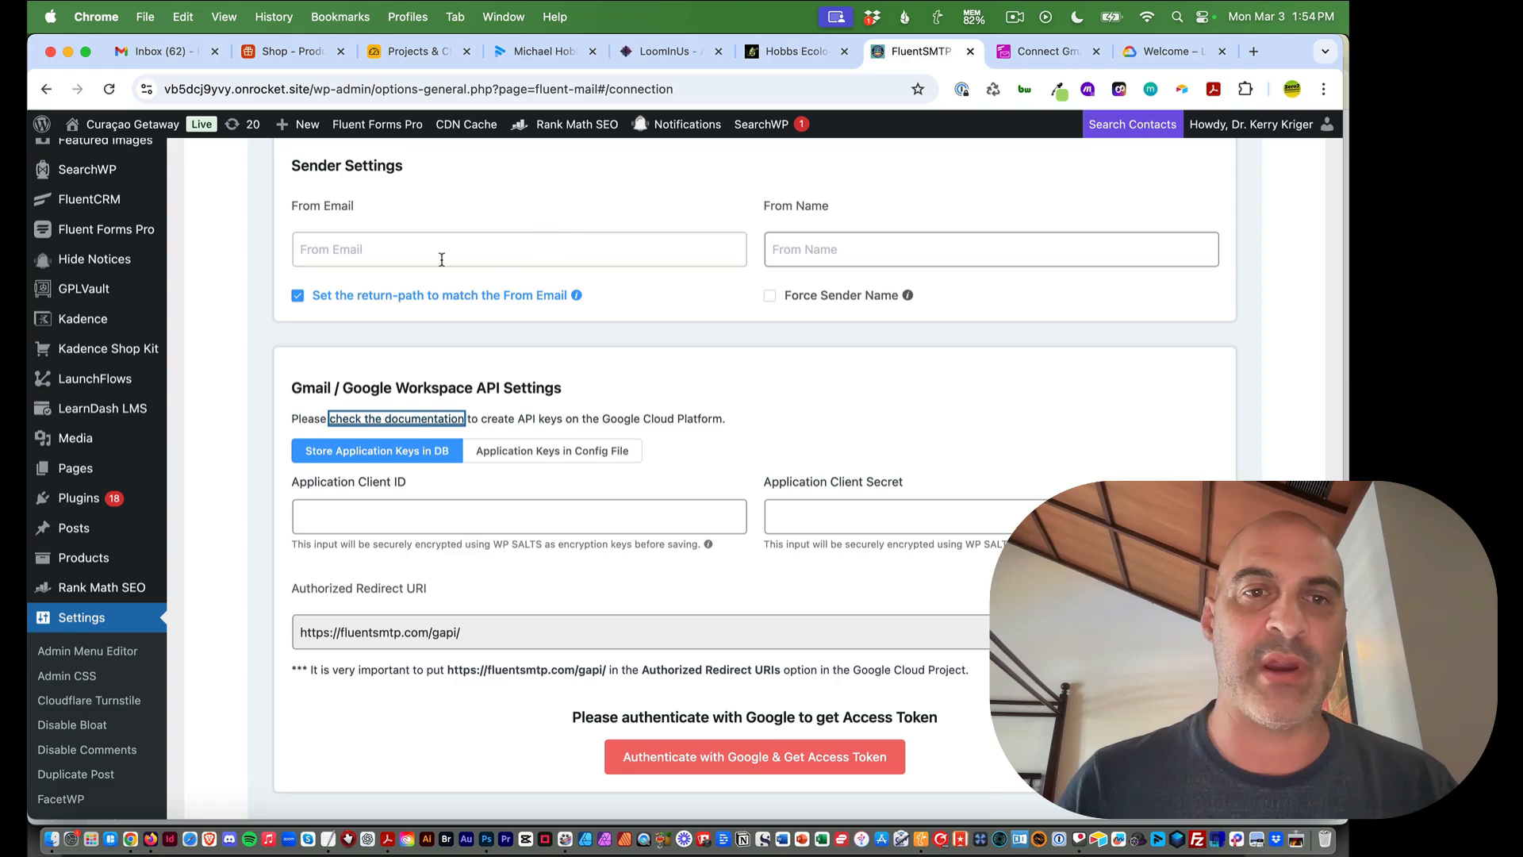
left_click(365, 253)
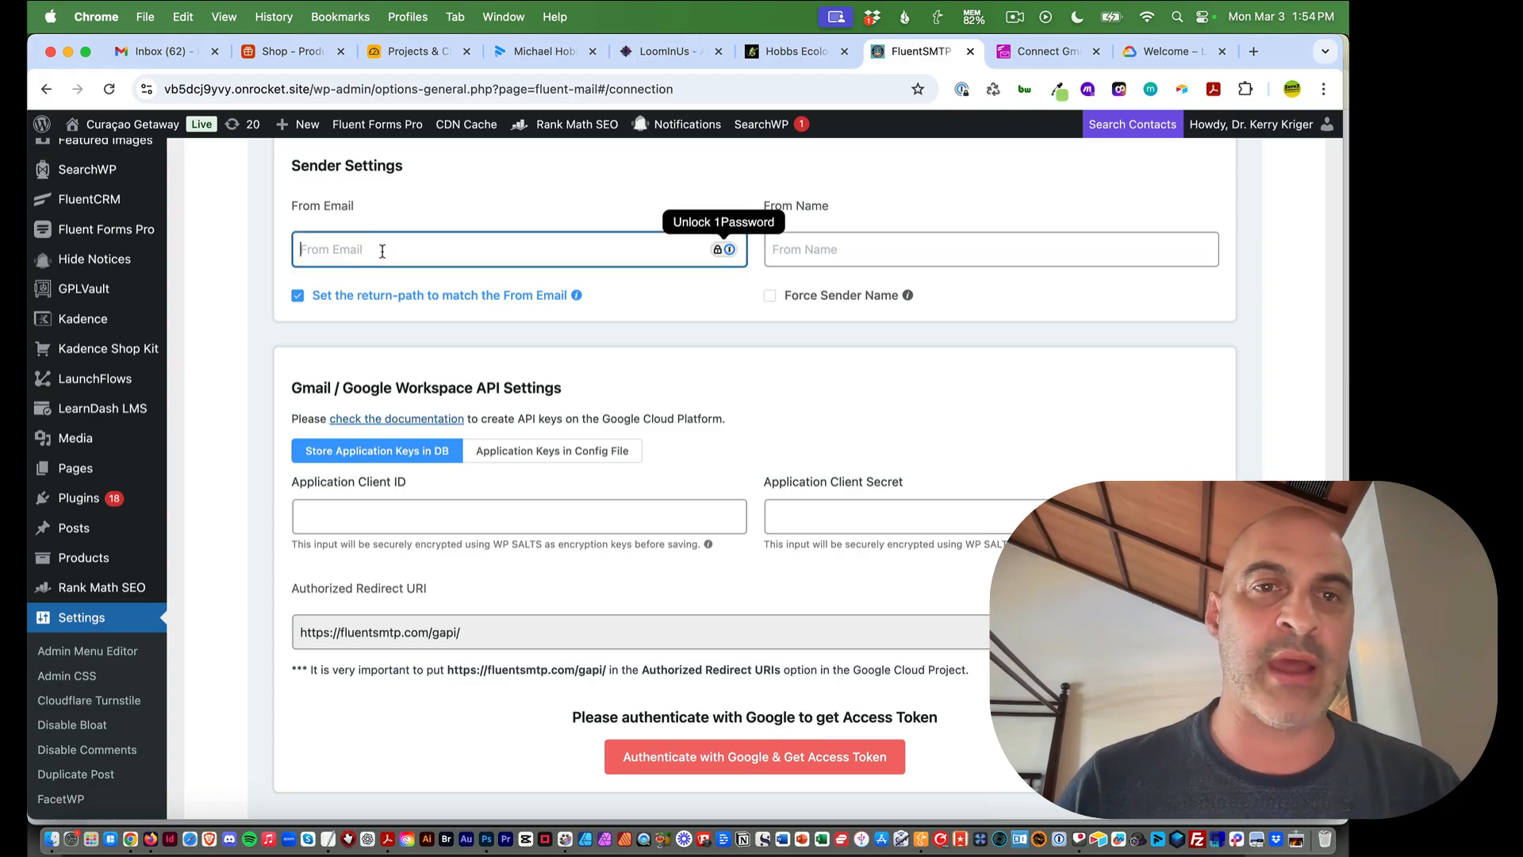
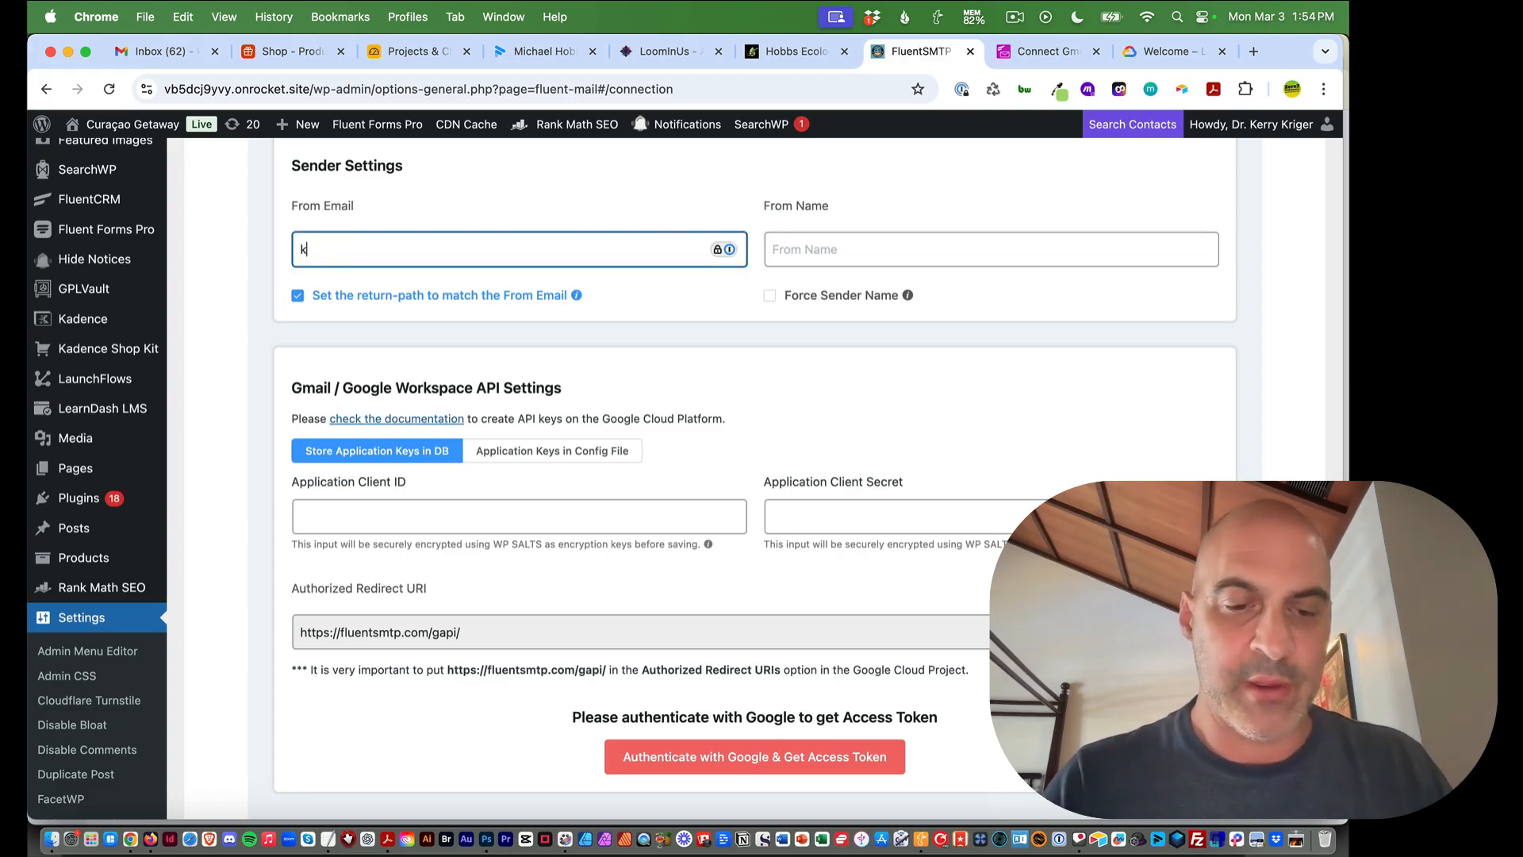
left_click(529, 207)
scroll(543, 327, "up", 2)
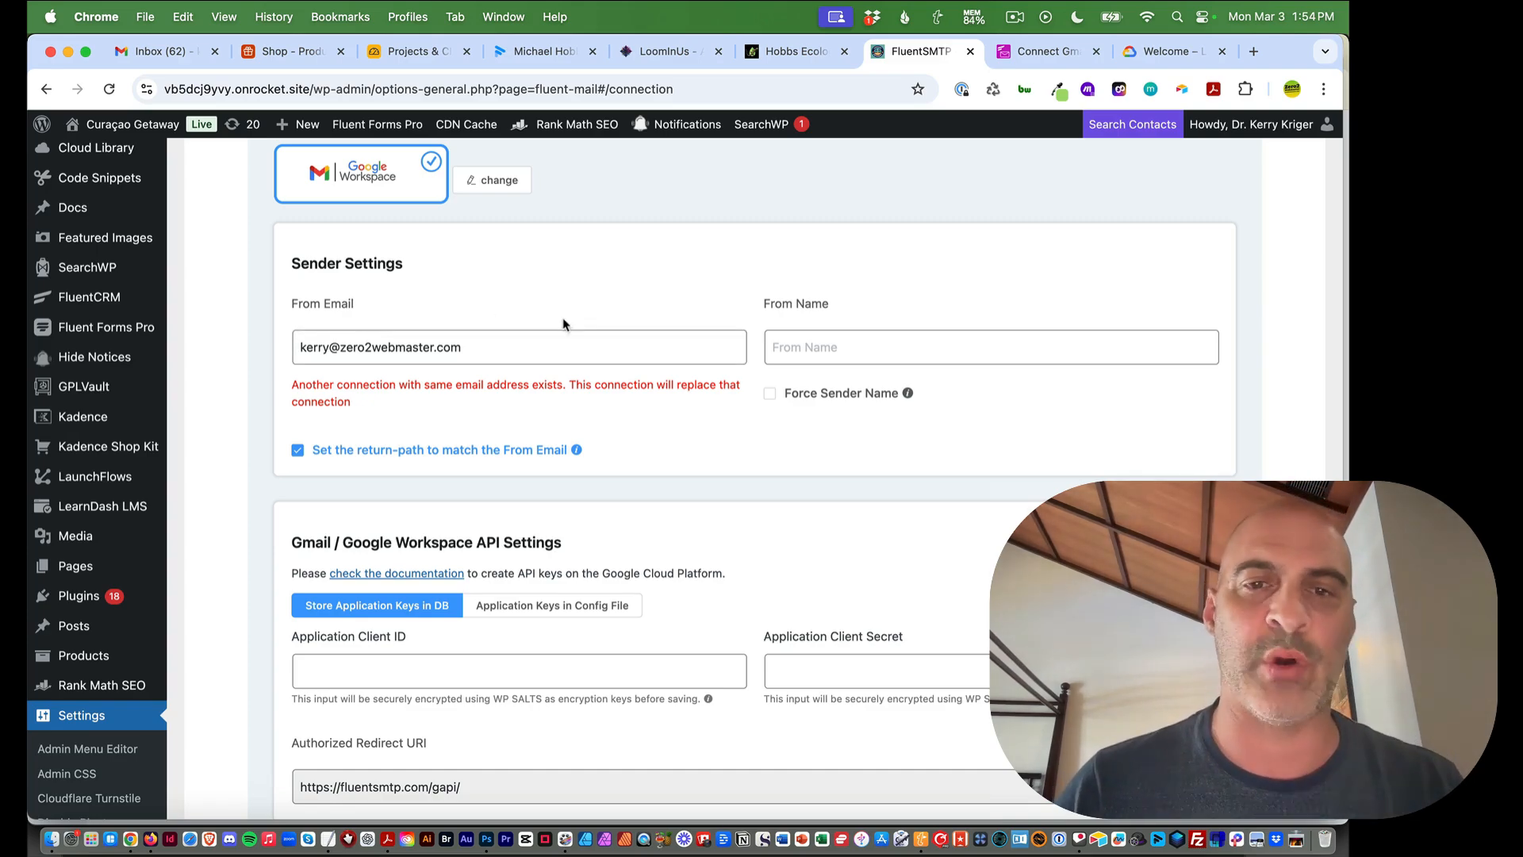
left_click(486, 349)
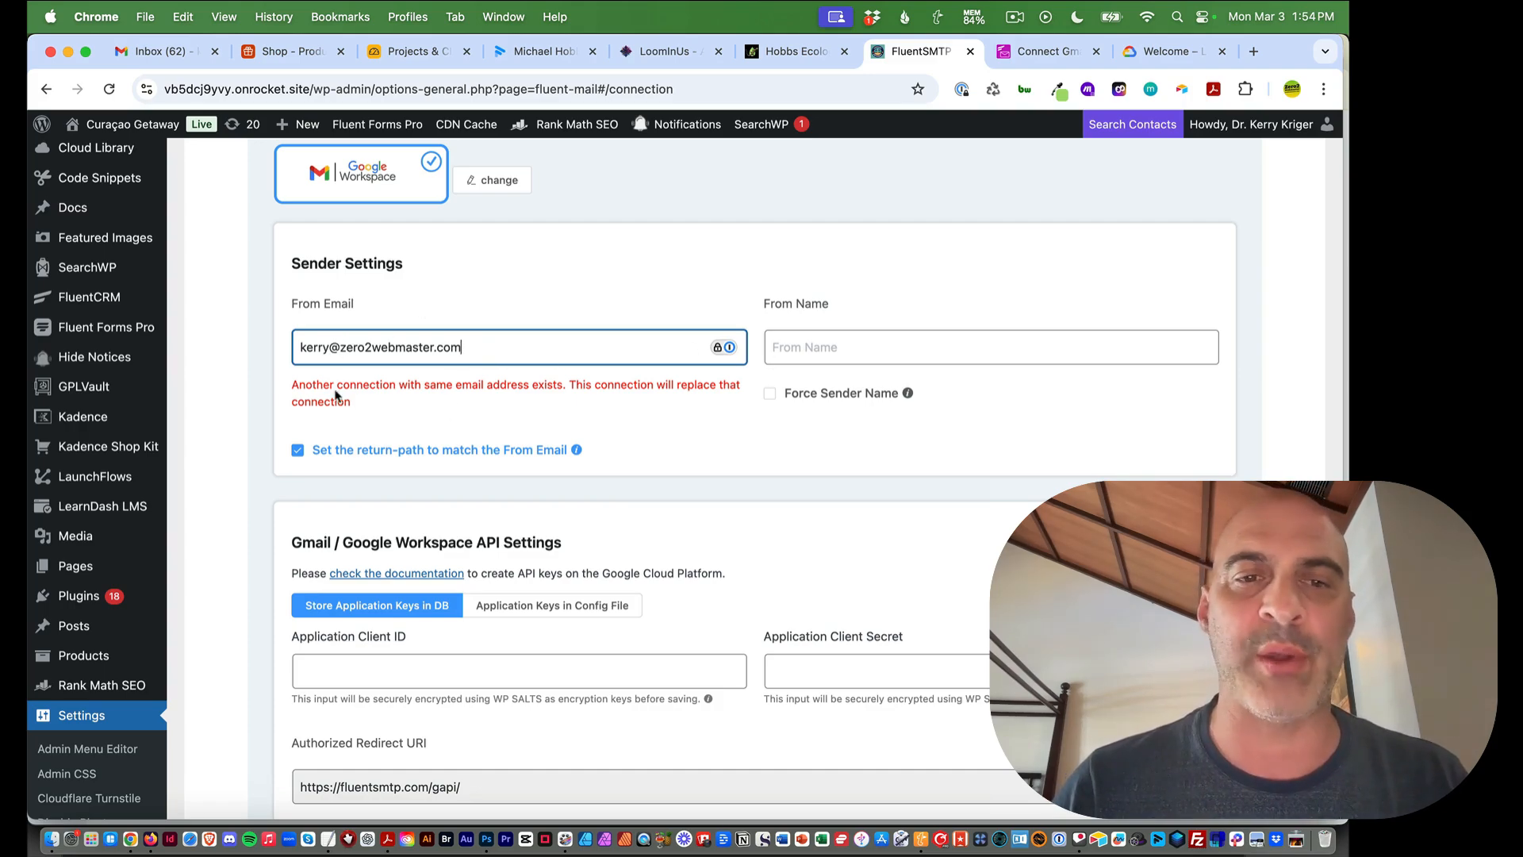
Type a From Name combining Curacao Getaway with the owner's name in parentheses
left_click(828, 349)
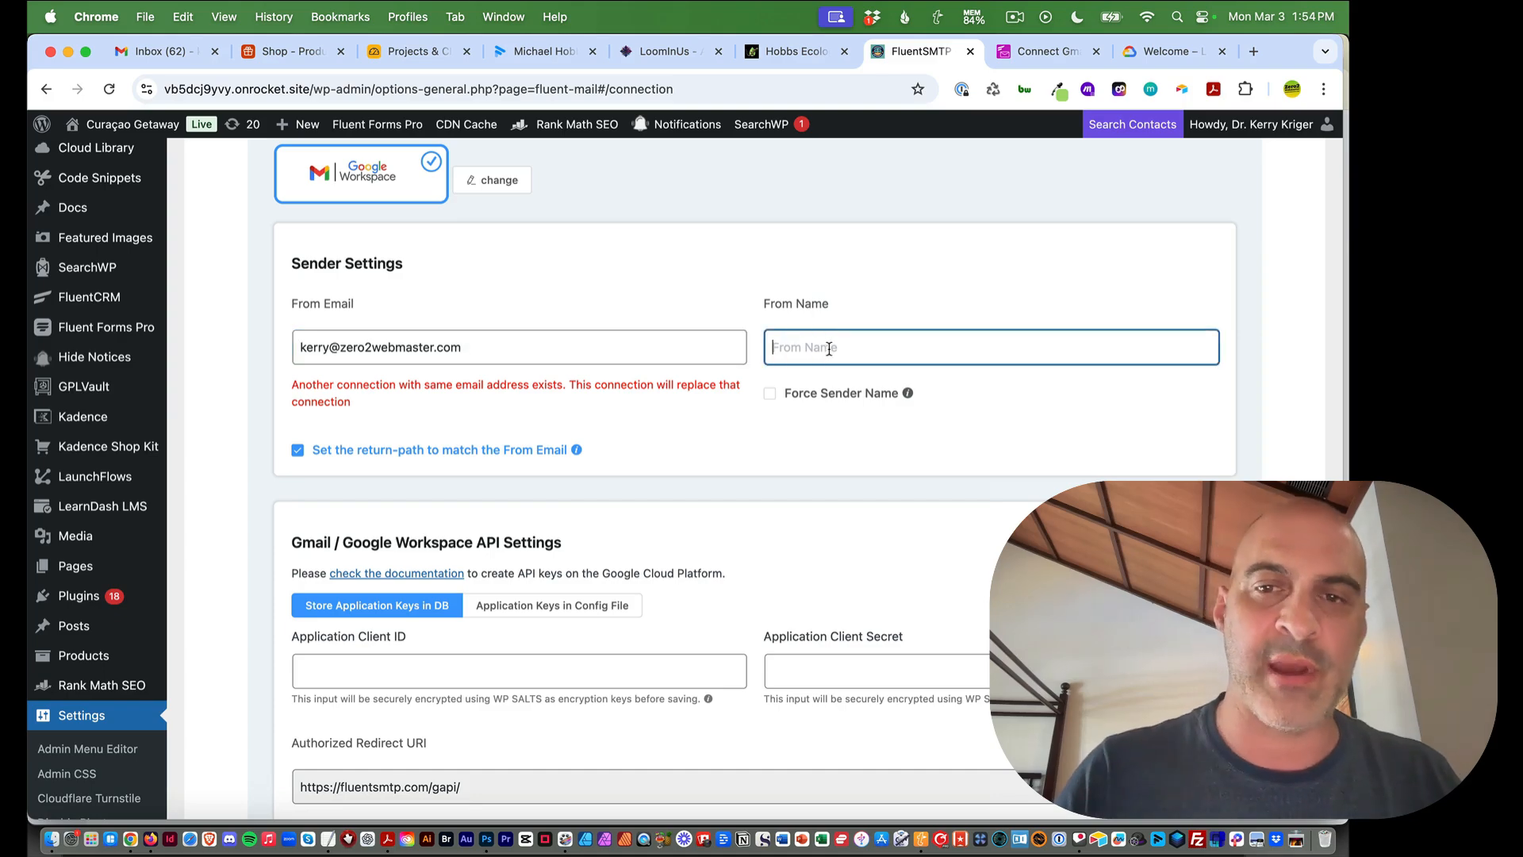
type("Curacao Getaway (Dr. K")
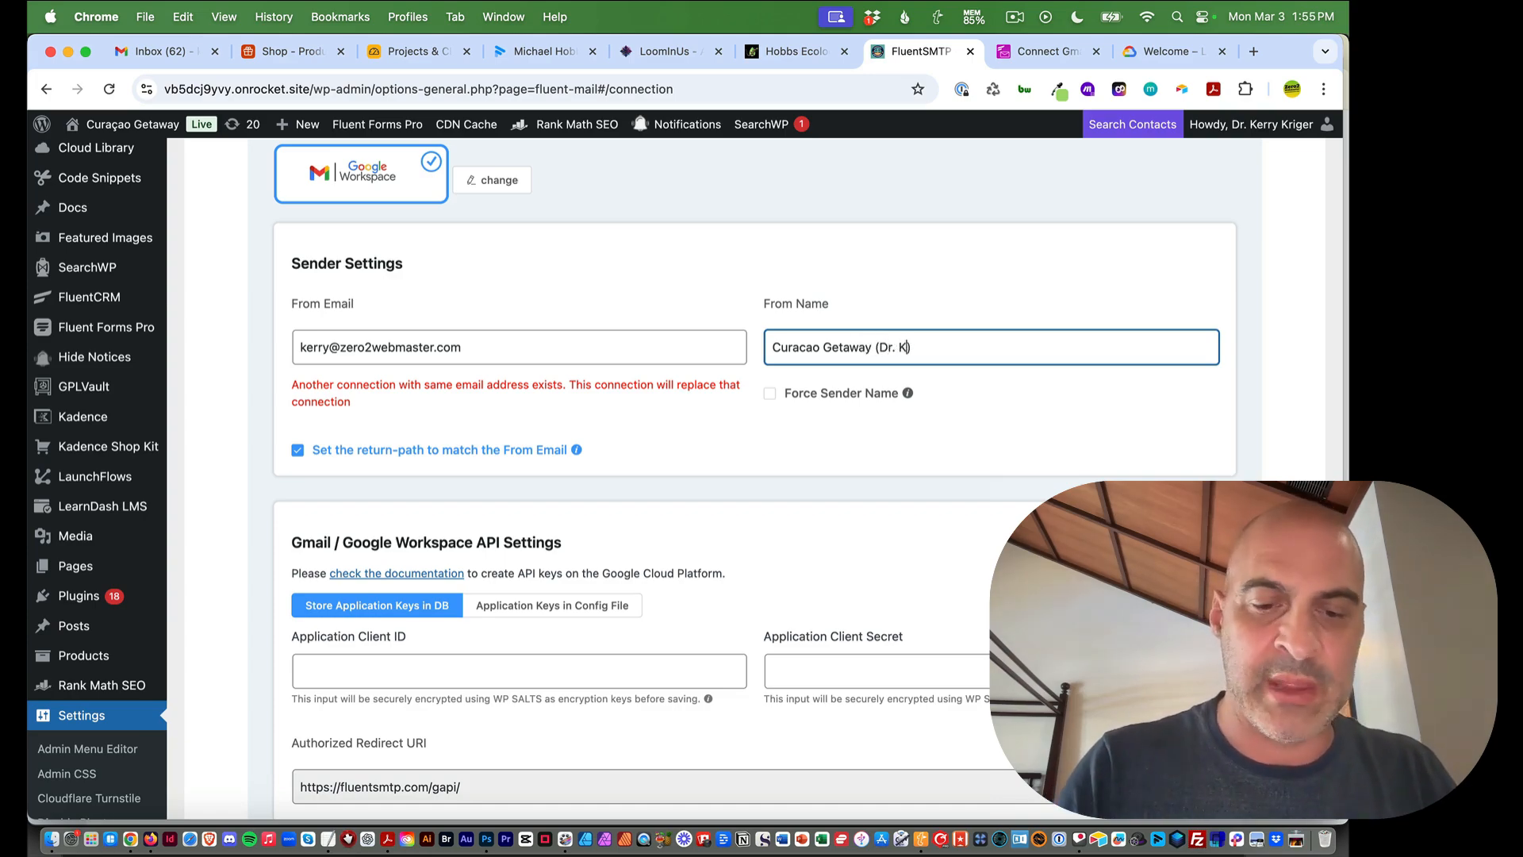
type("riger")
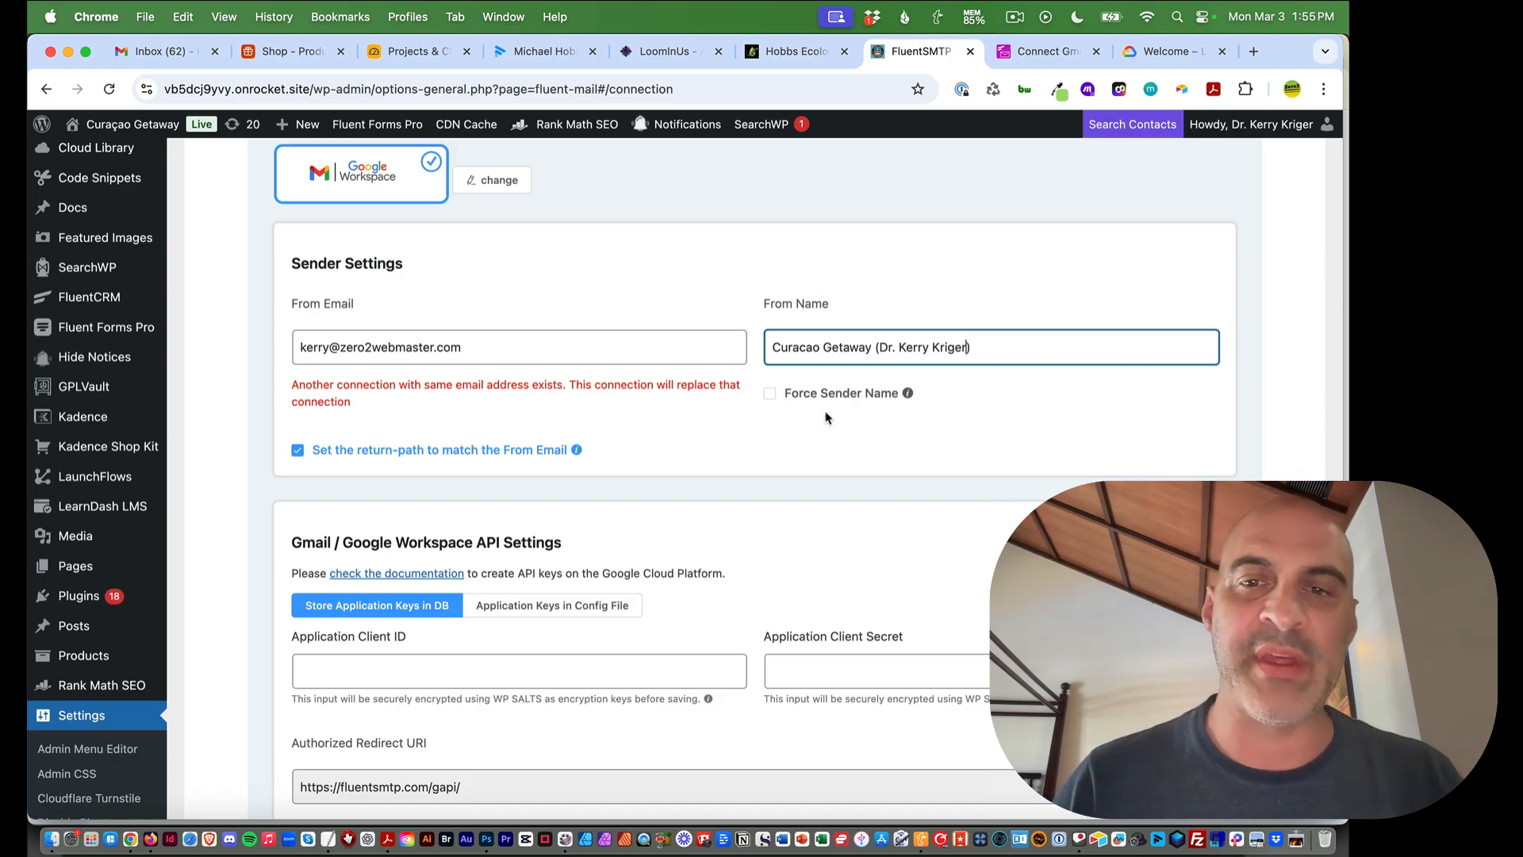
mouse_move(490, 440)
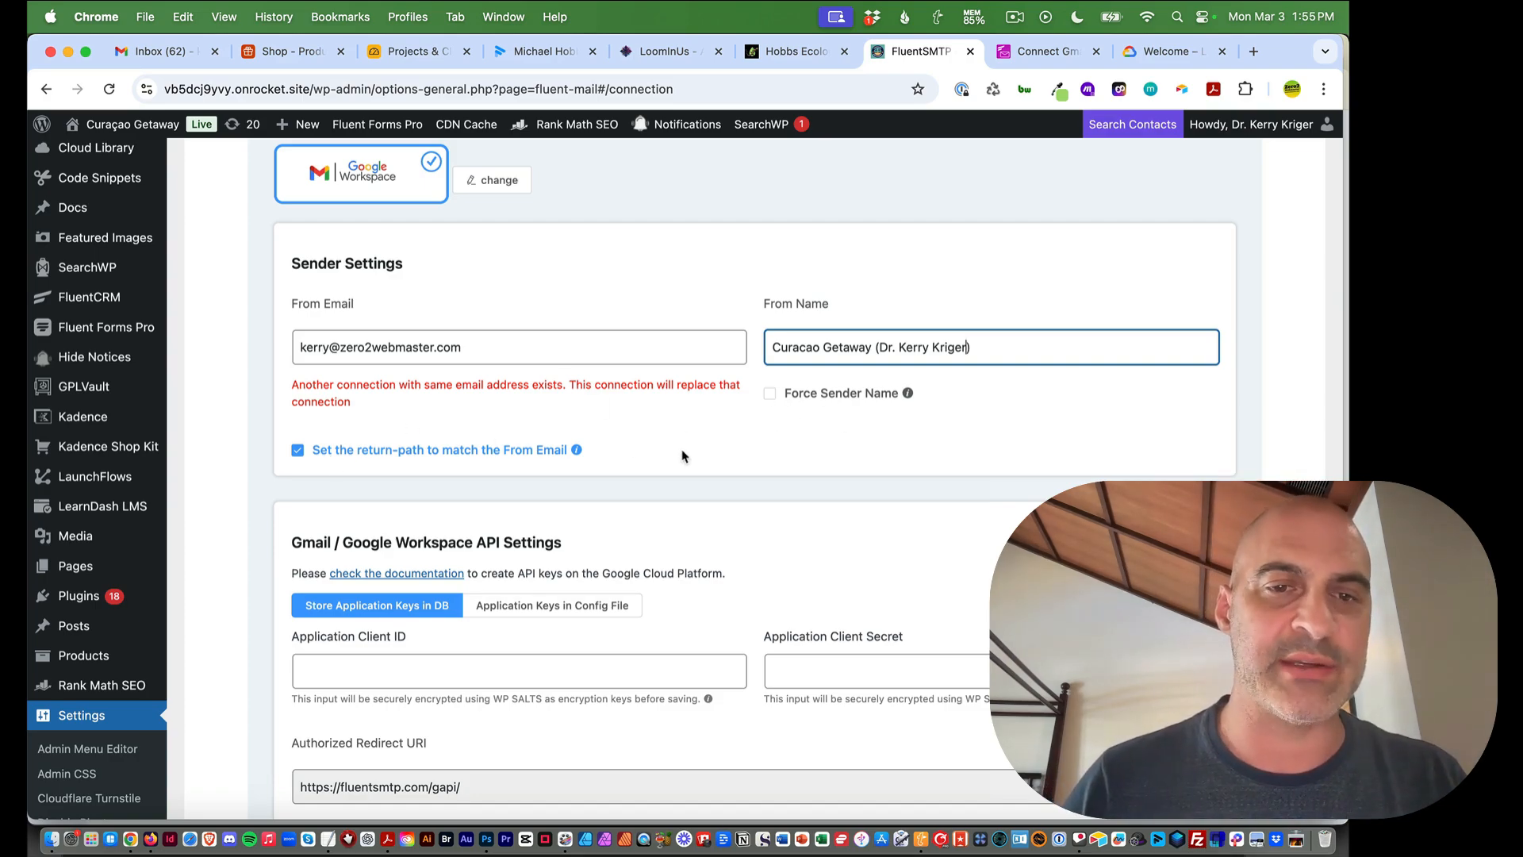
scroll(683, 456, "down", 5)
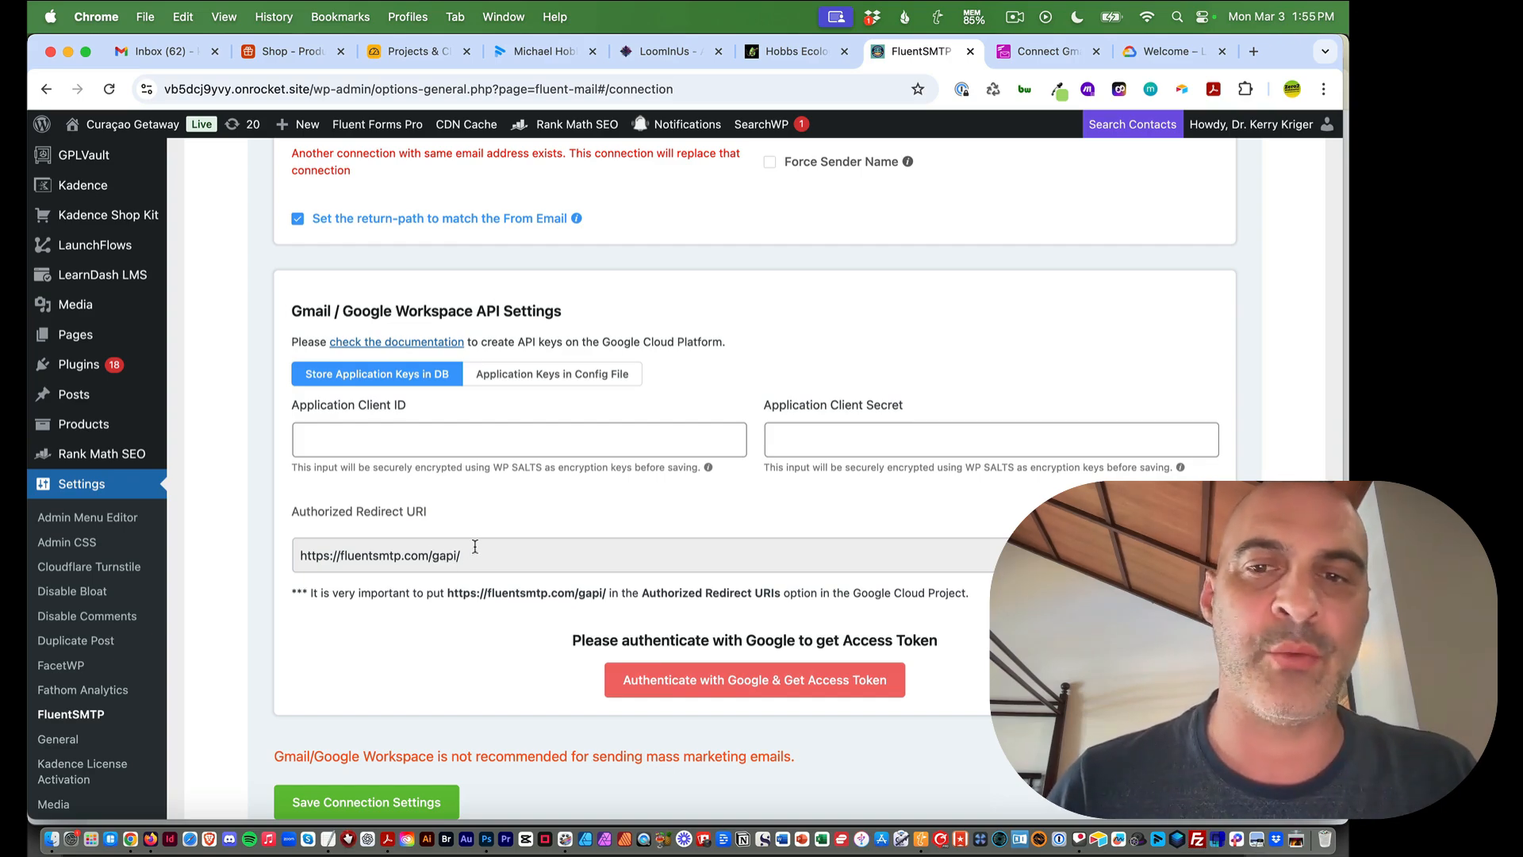
scroll(475, 547, "down", 2)
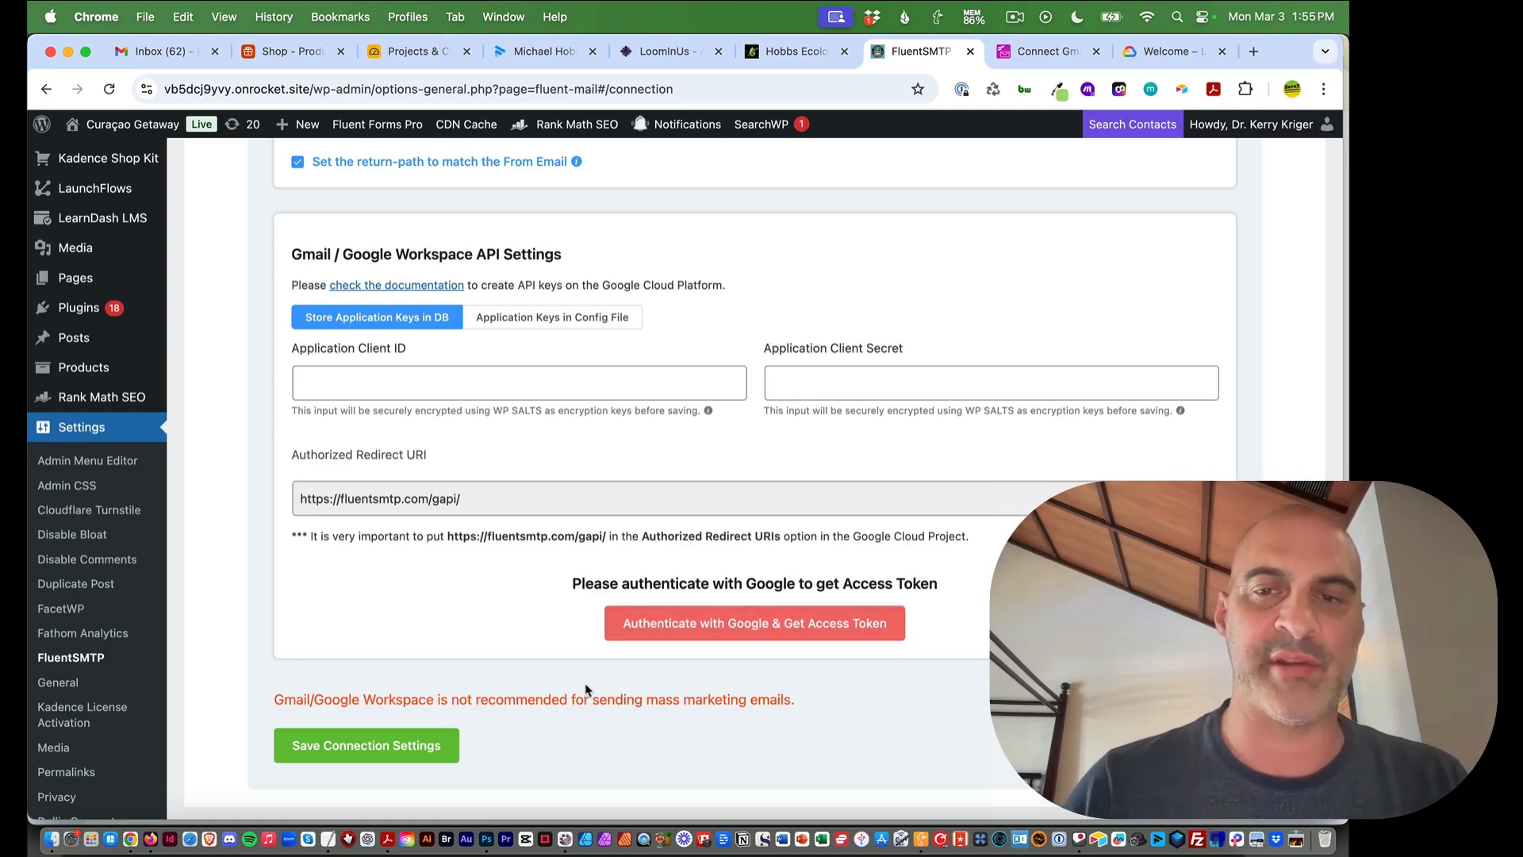
scroll(503, 629, "up", 1)
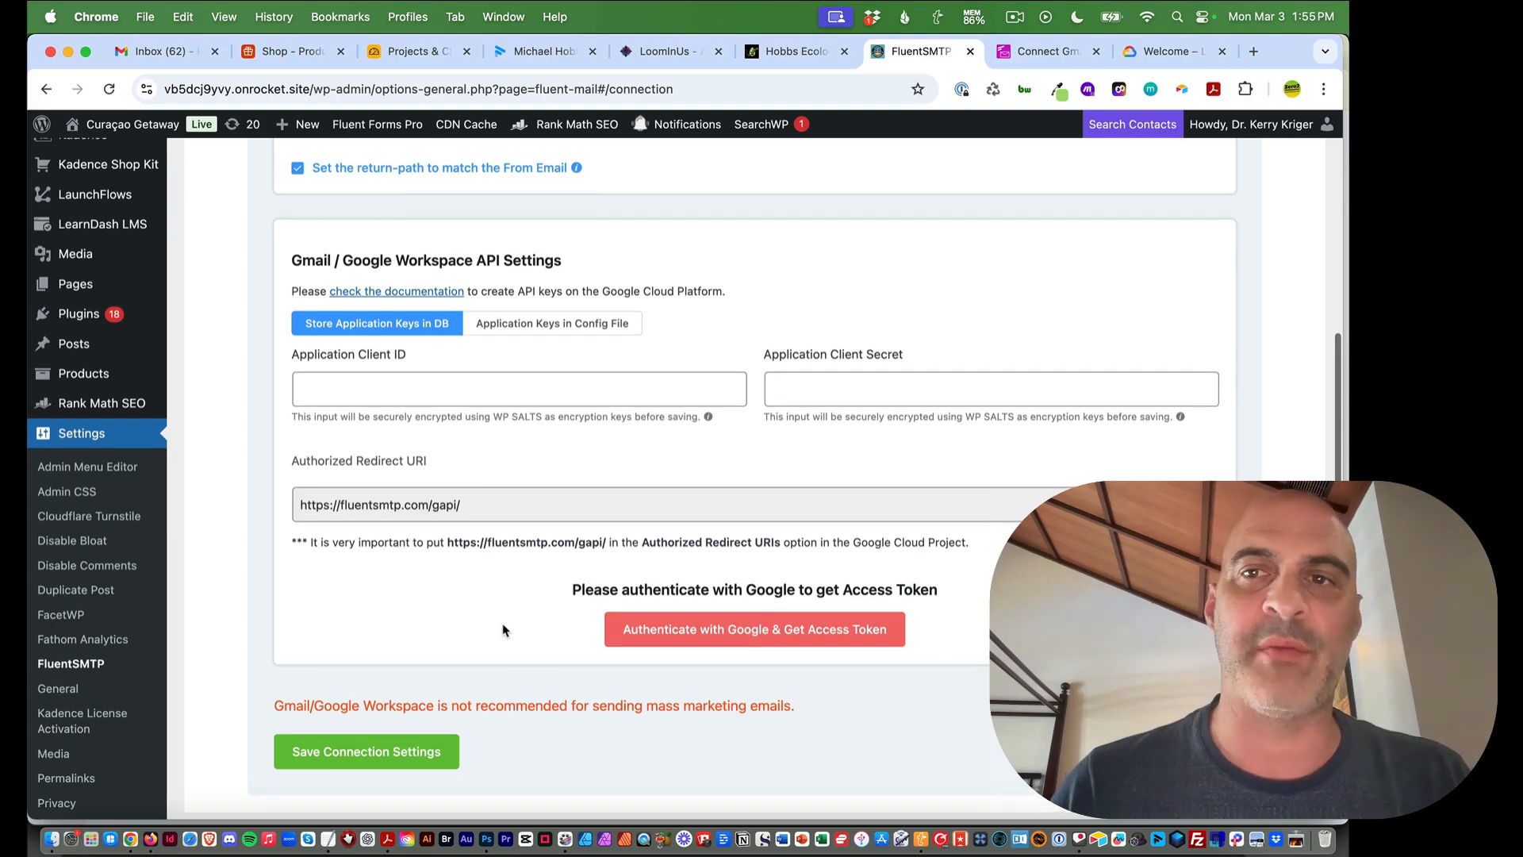
scroll(503, 630, "down", 1)
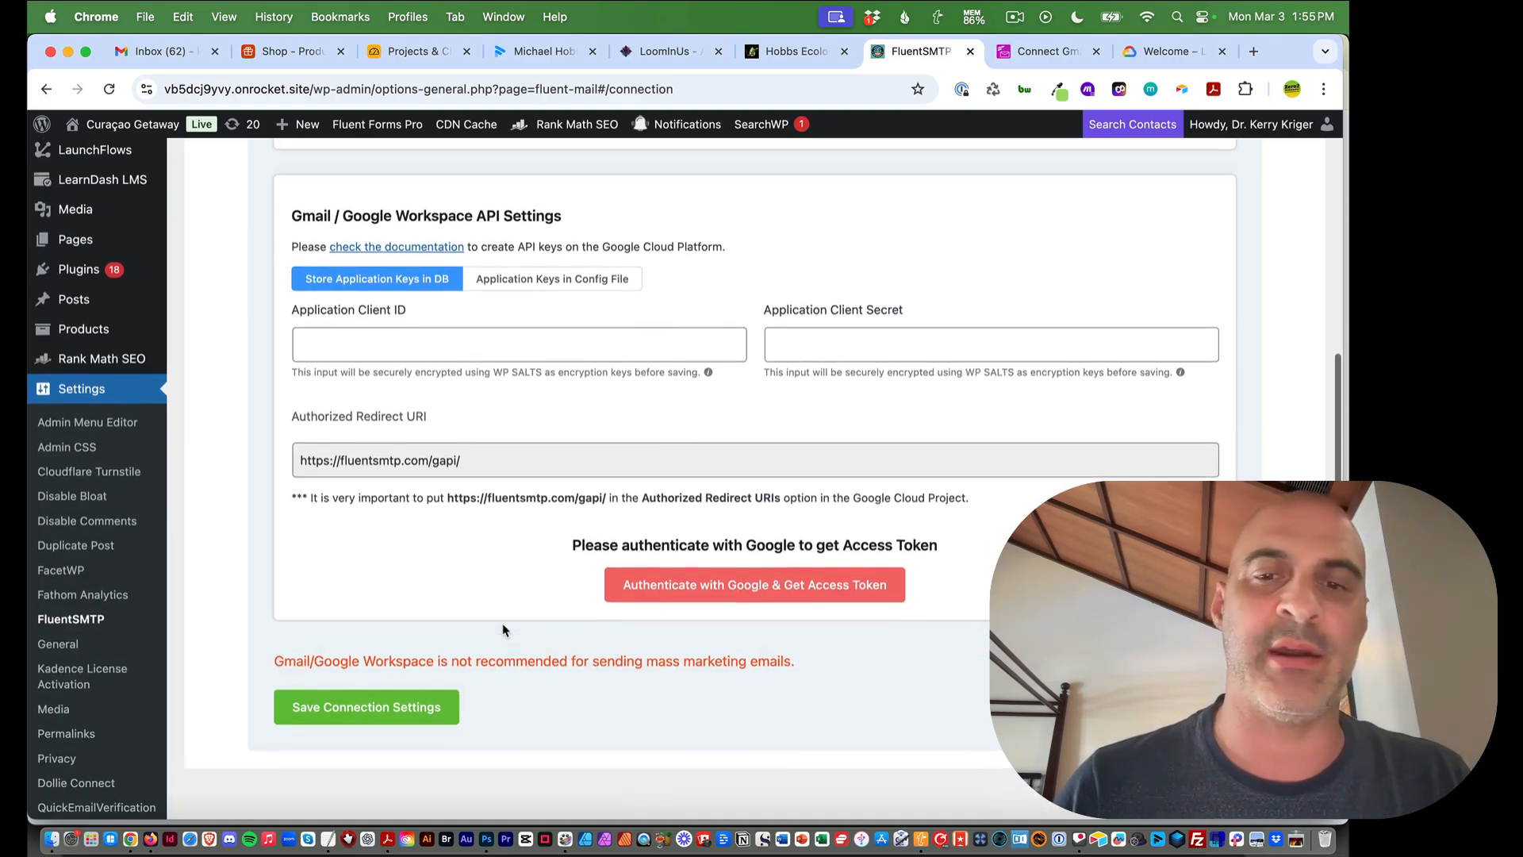
scroll(503, 630, "up", 2)
scroll(503, 629, "down", 2)
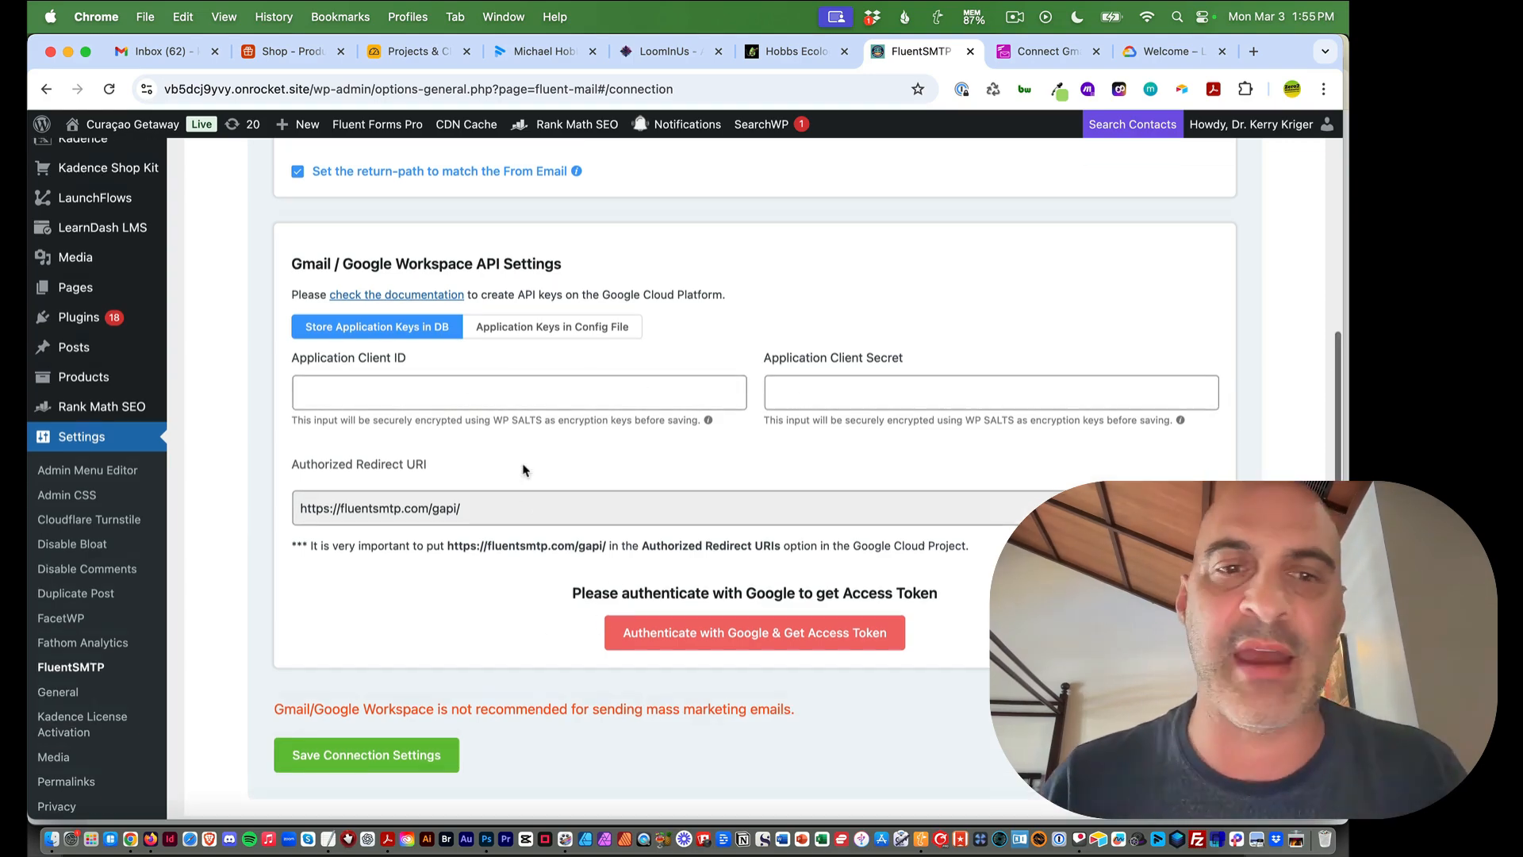
scroll(528, 476, "up", 2)
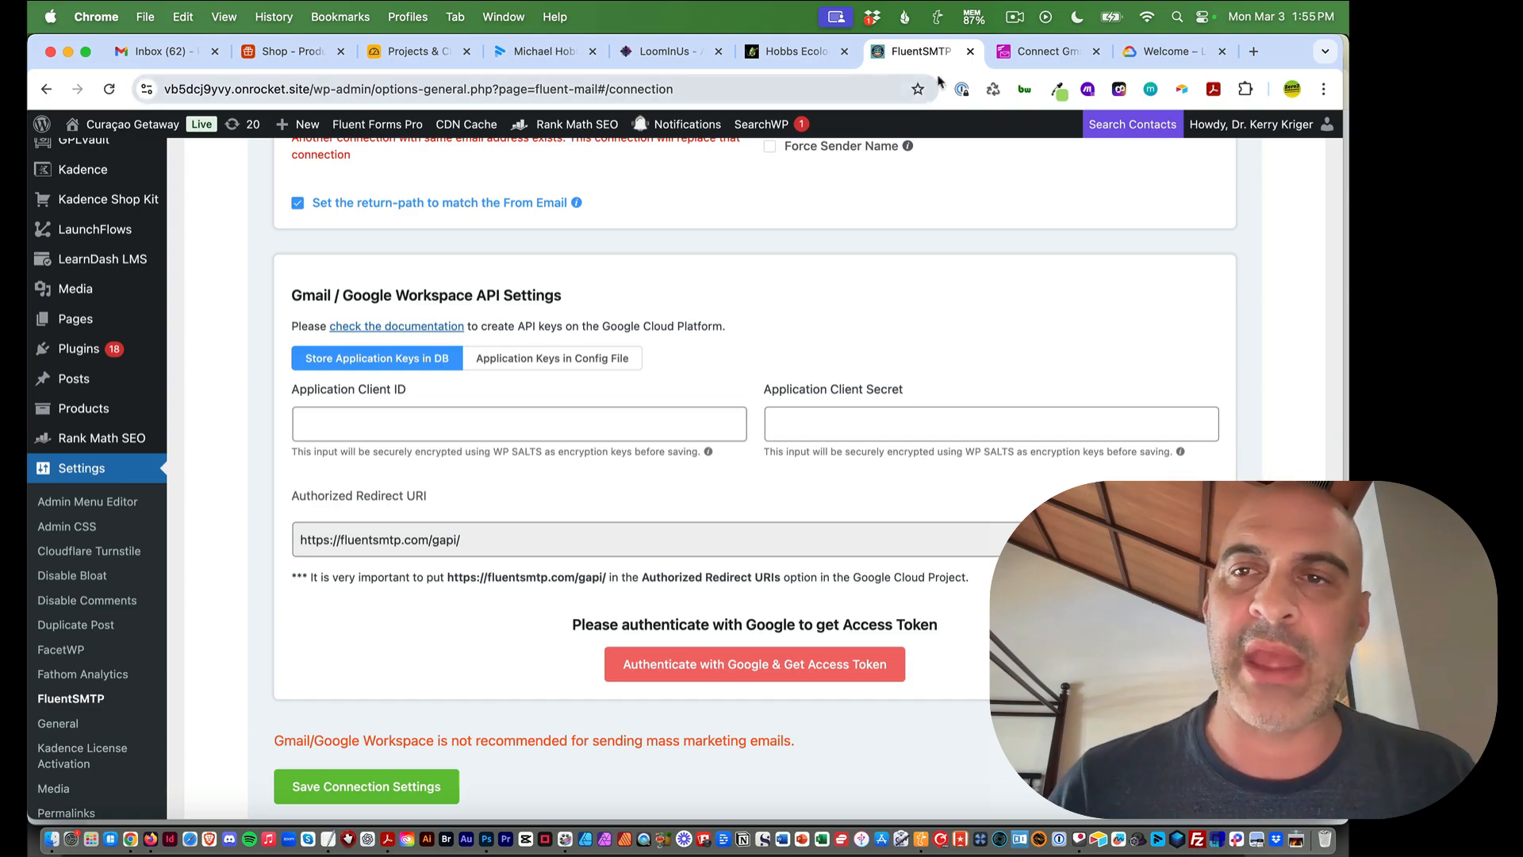
Scroll the Gmail docs to 'Obtain Google Cloud Application Client ID & Client Secret'
left_click(1045, 58)
scroll(745, 389, "down", 5)
scroll(739, 395, "down", 3)
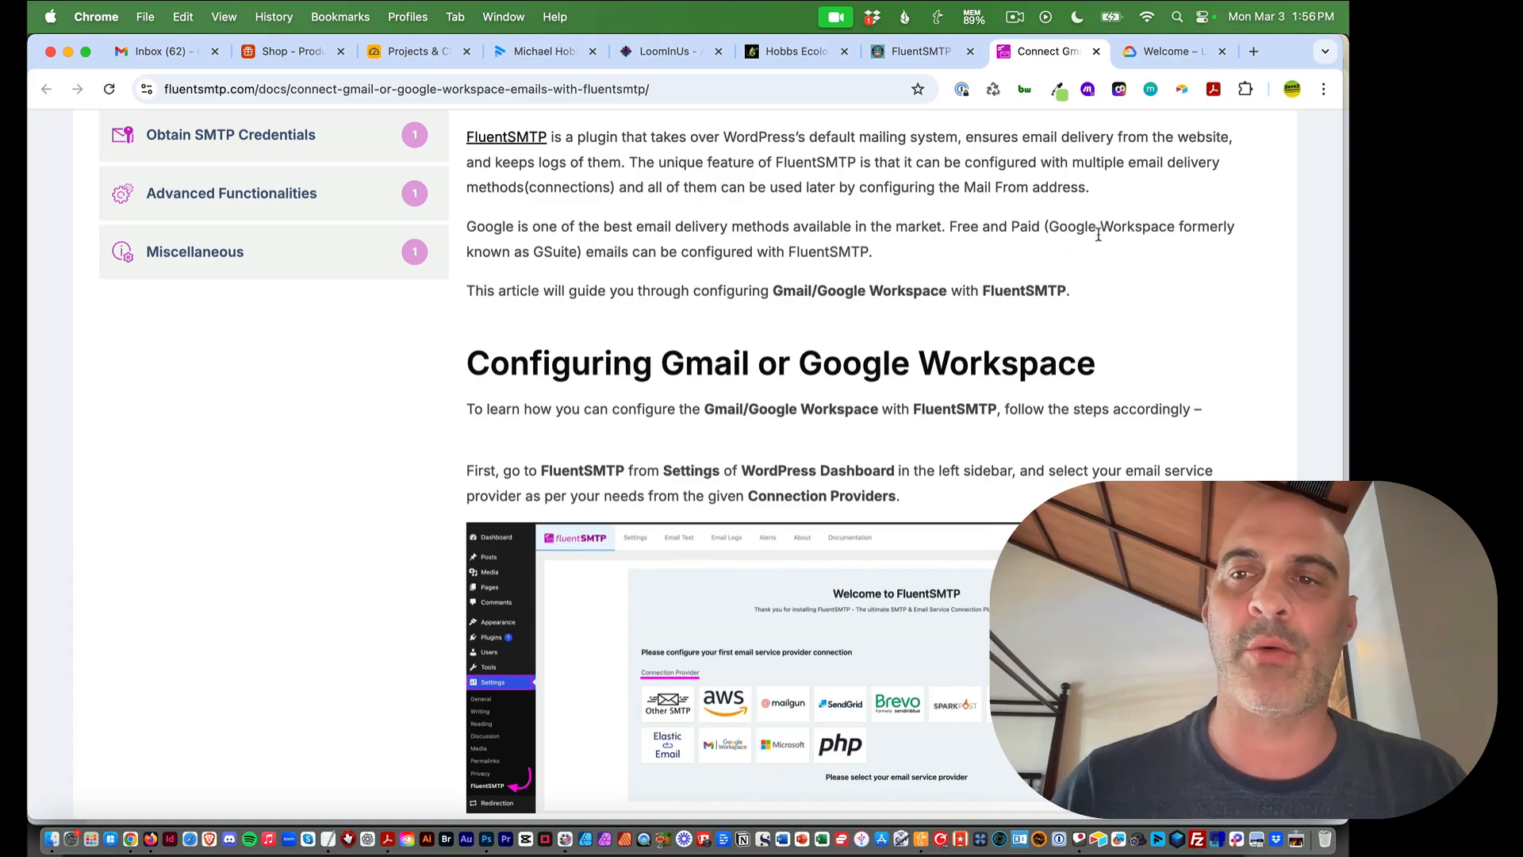
scroll(416, 336, "down", 1)
scroll(416, 337, "down", 10)
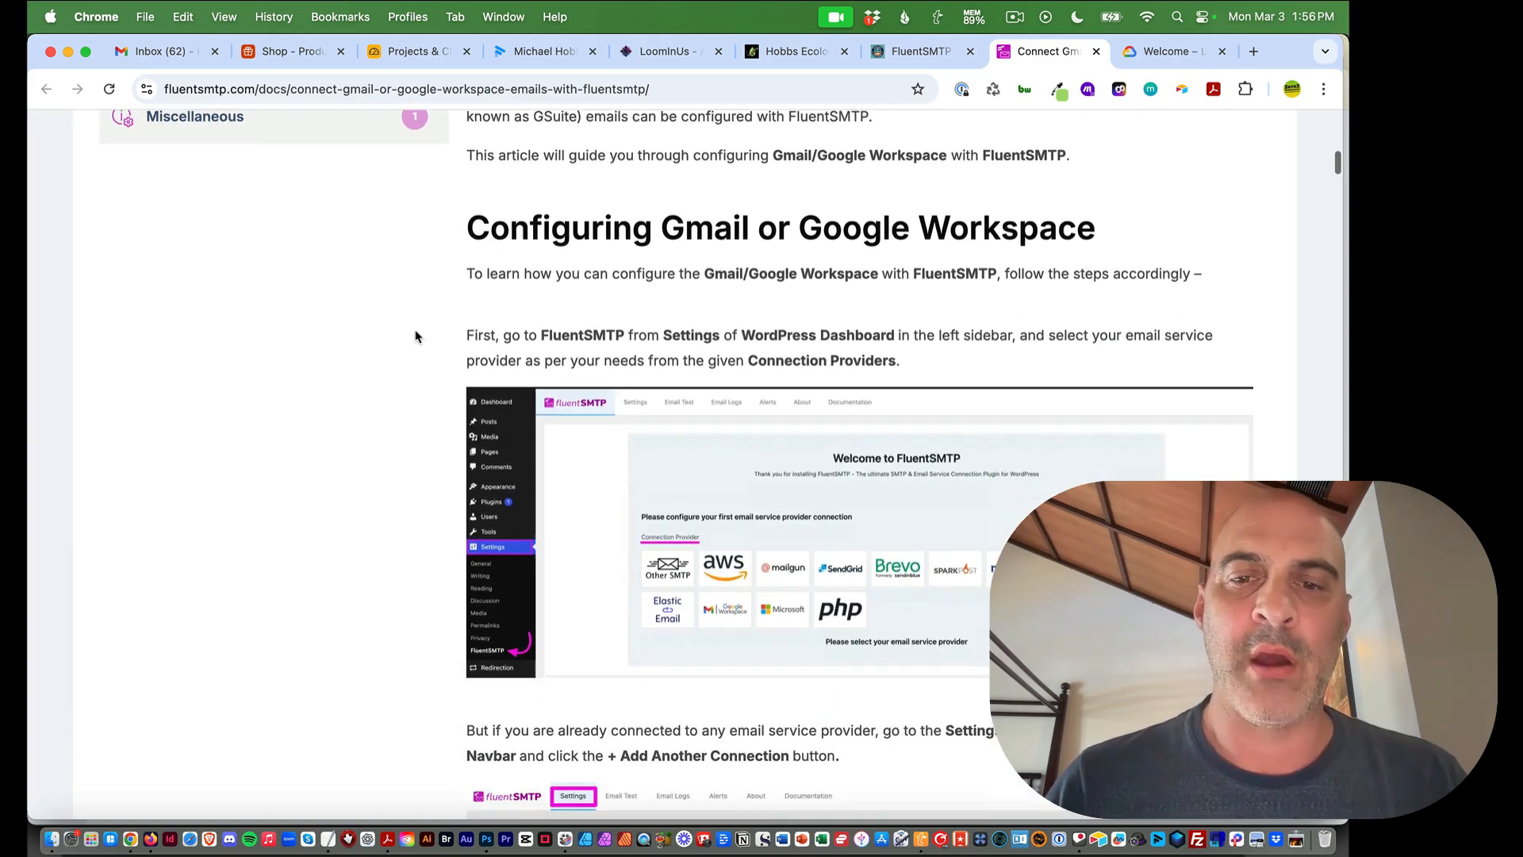
scroll(415, 336, "down", 20)
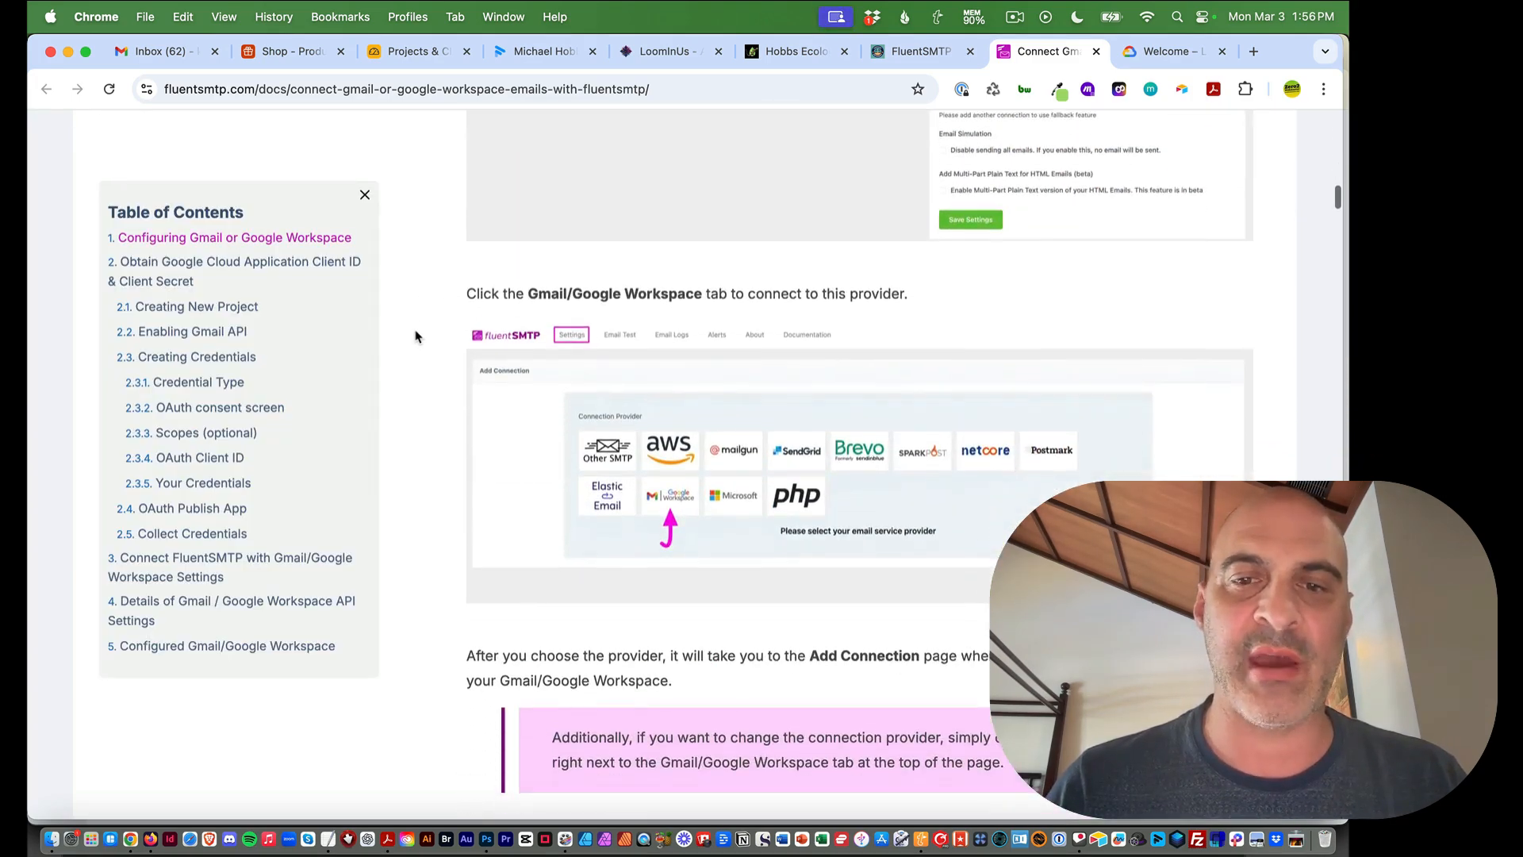
scroll(416, 336, "down", 6)
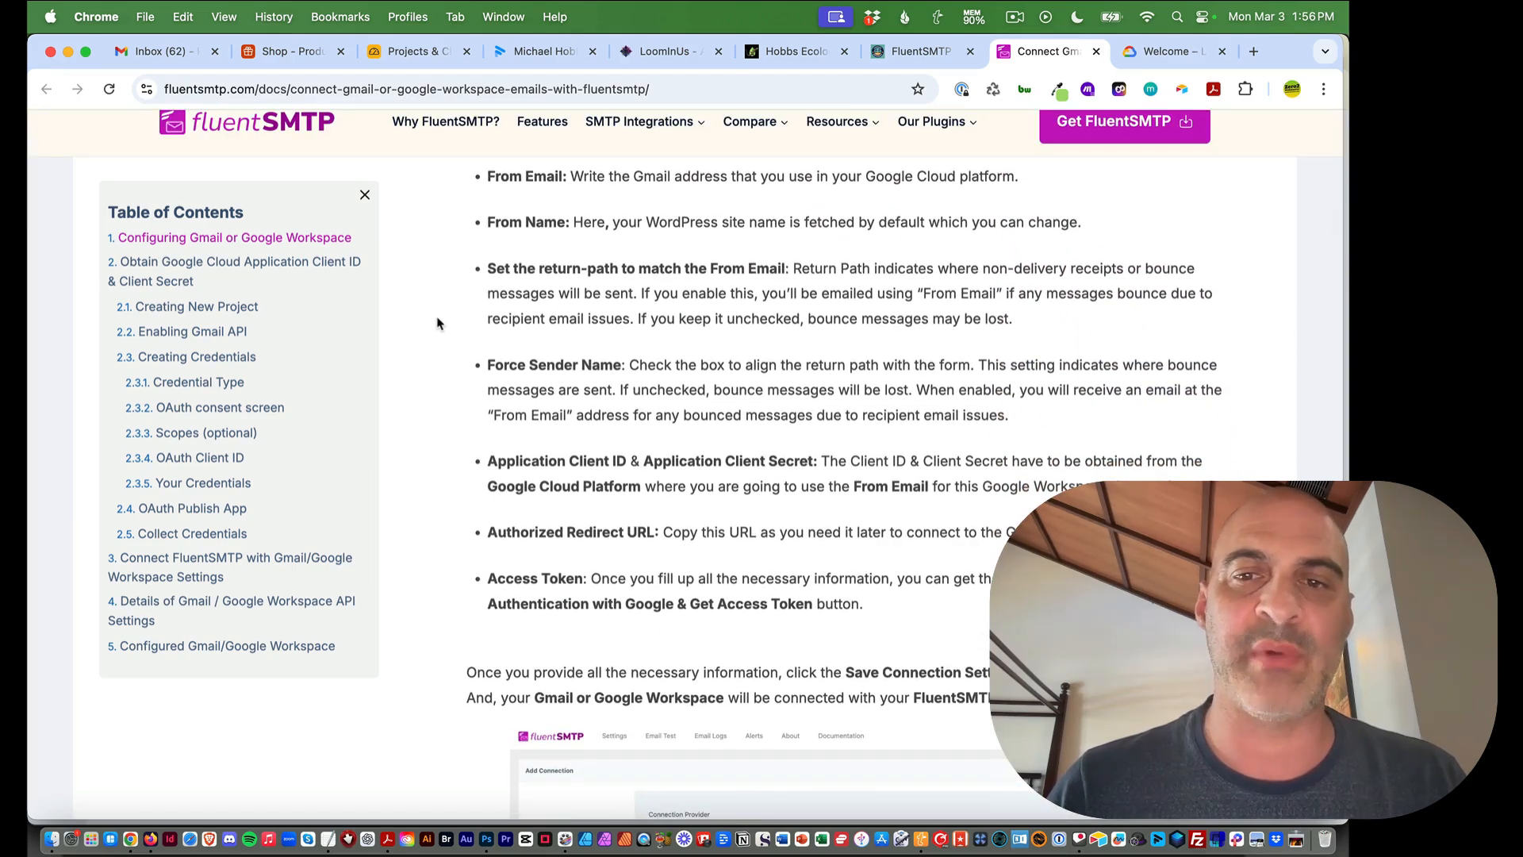
scroll(436, 323, "down", 7)
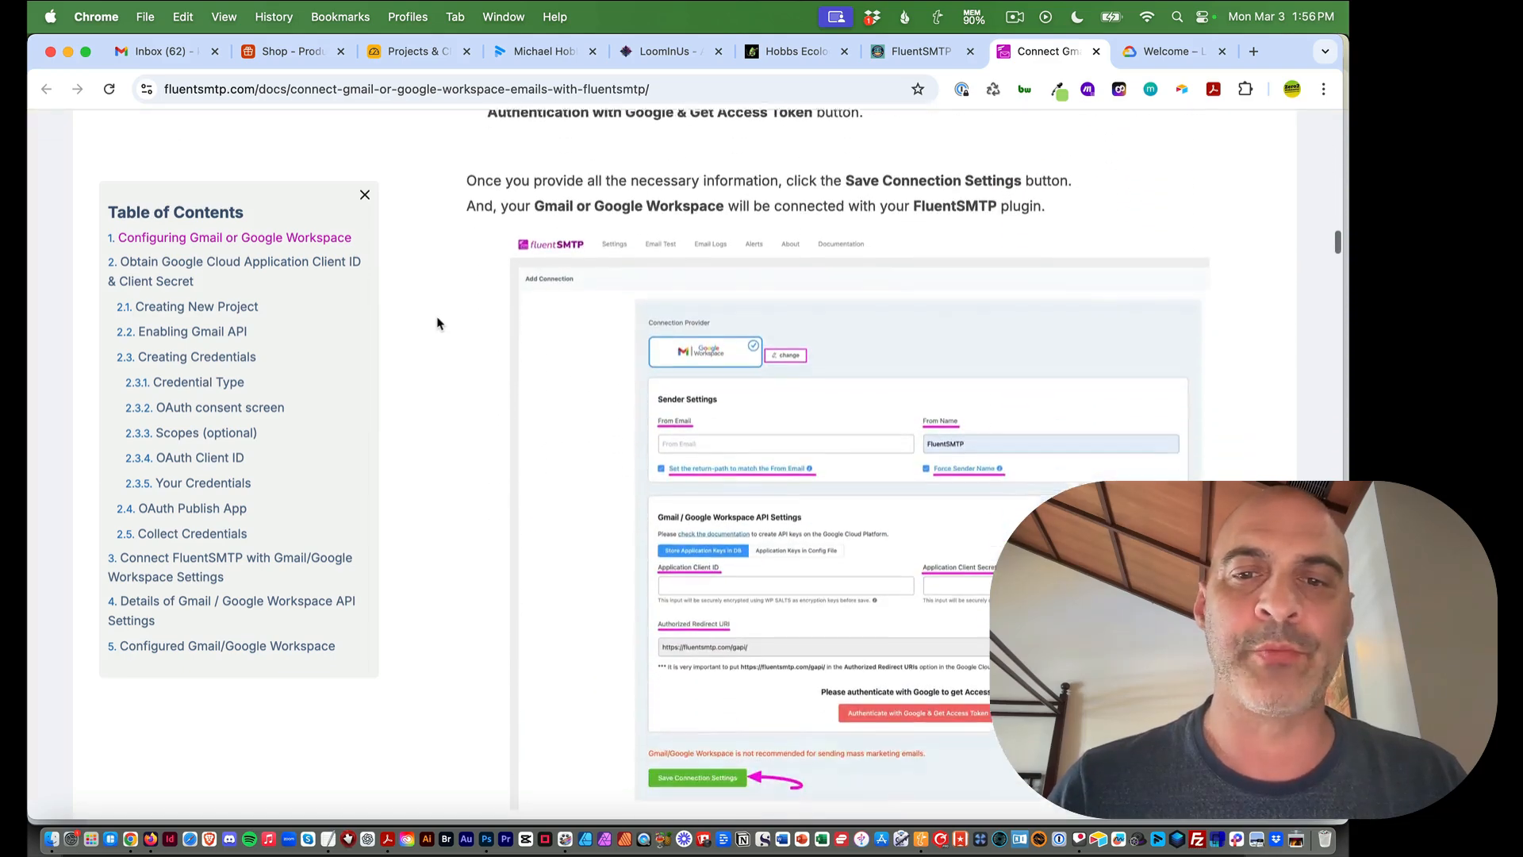
scroll(437, 323, "down", 2)
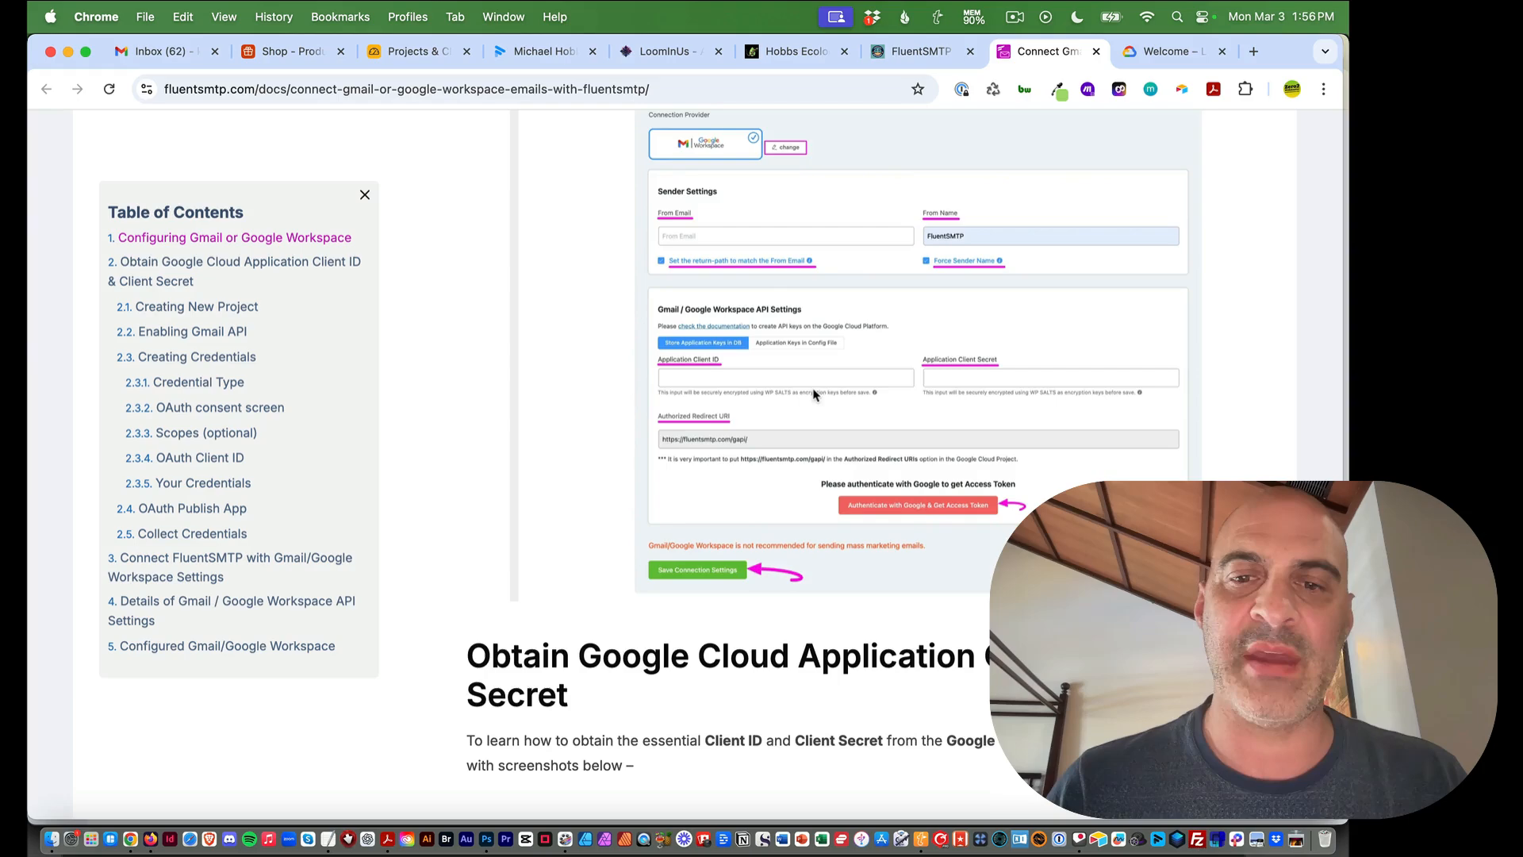
scroll(801, 393, "down", 3)
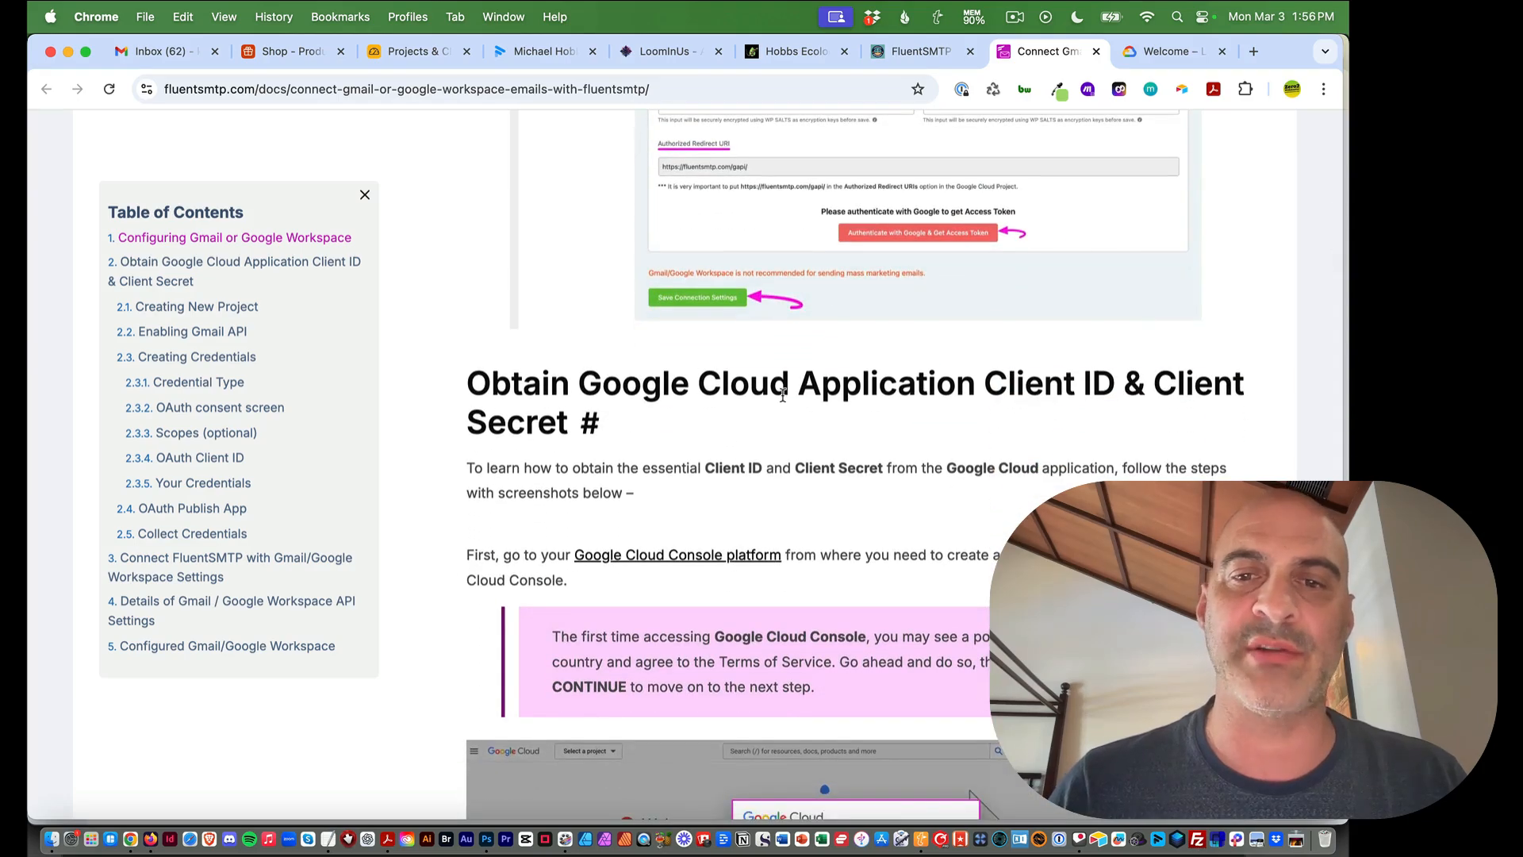
scroll(839, 408, "up", 1)
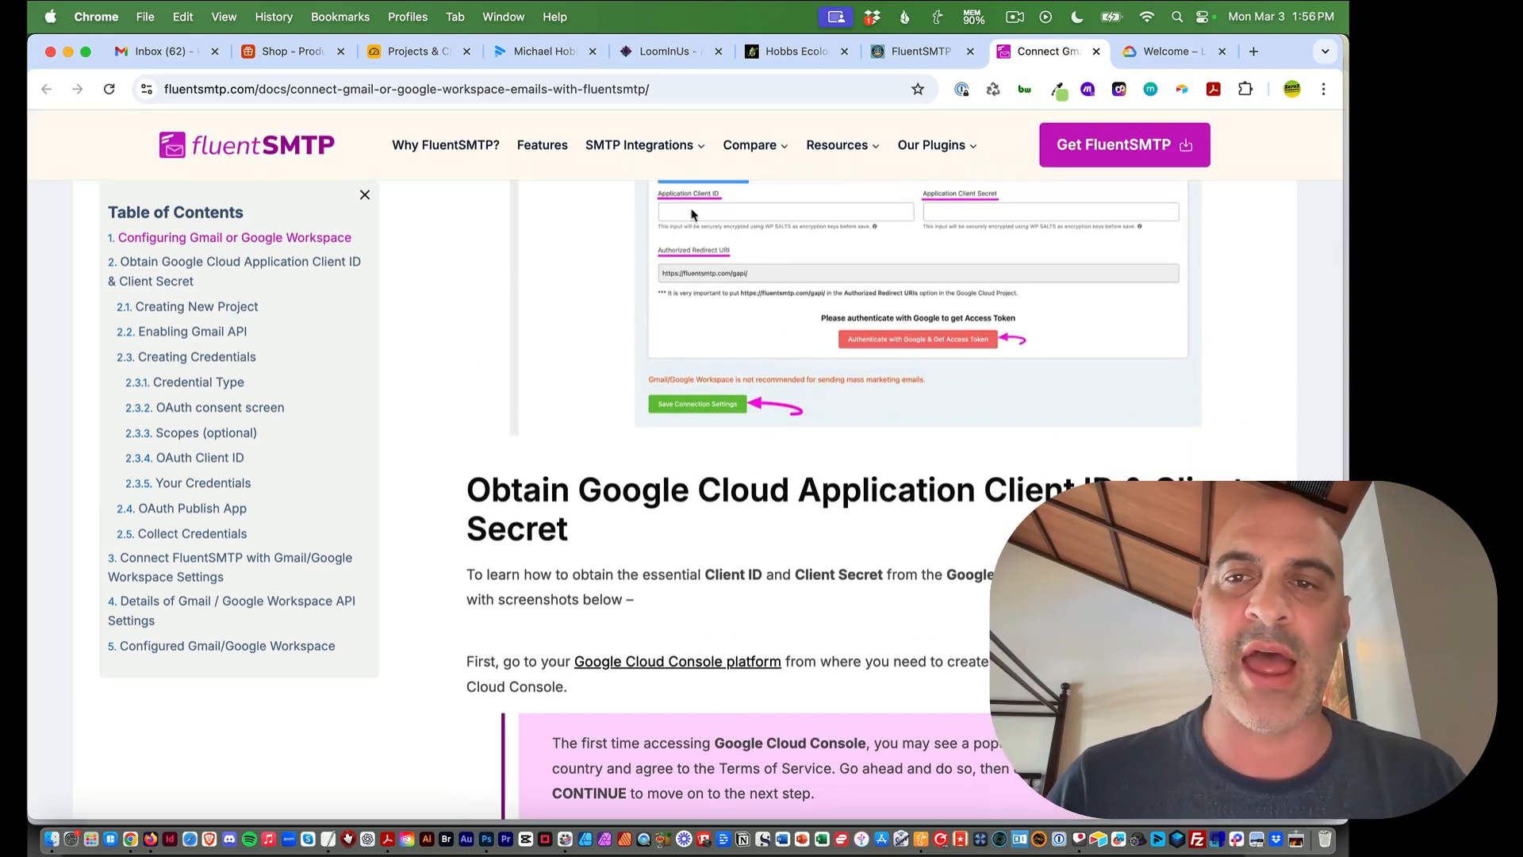
scroll(418, 385, "down", 4)
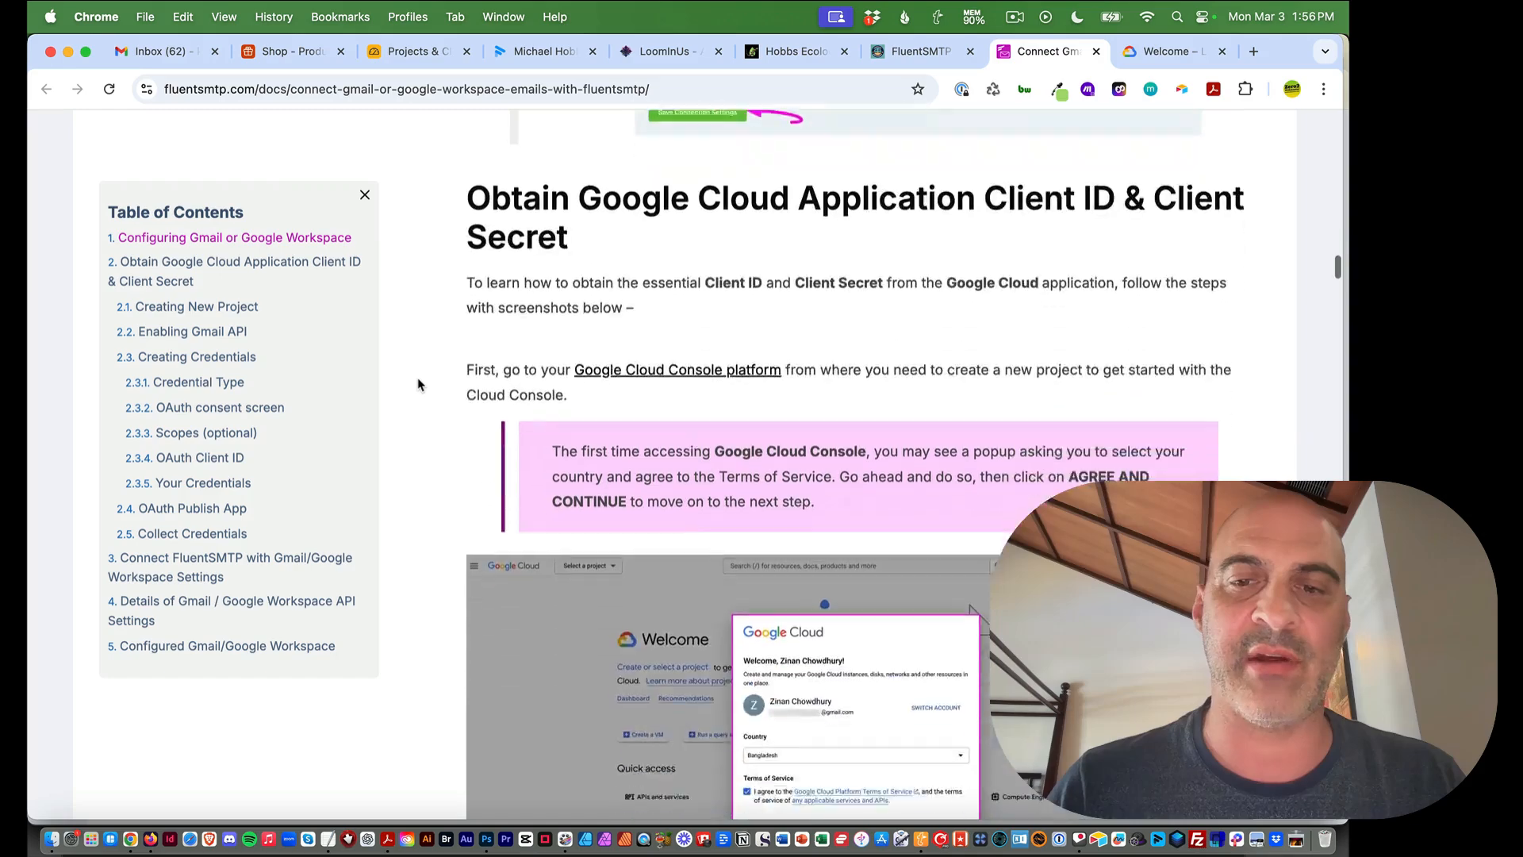
scroll(418, 384, "down", 3)
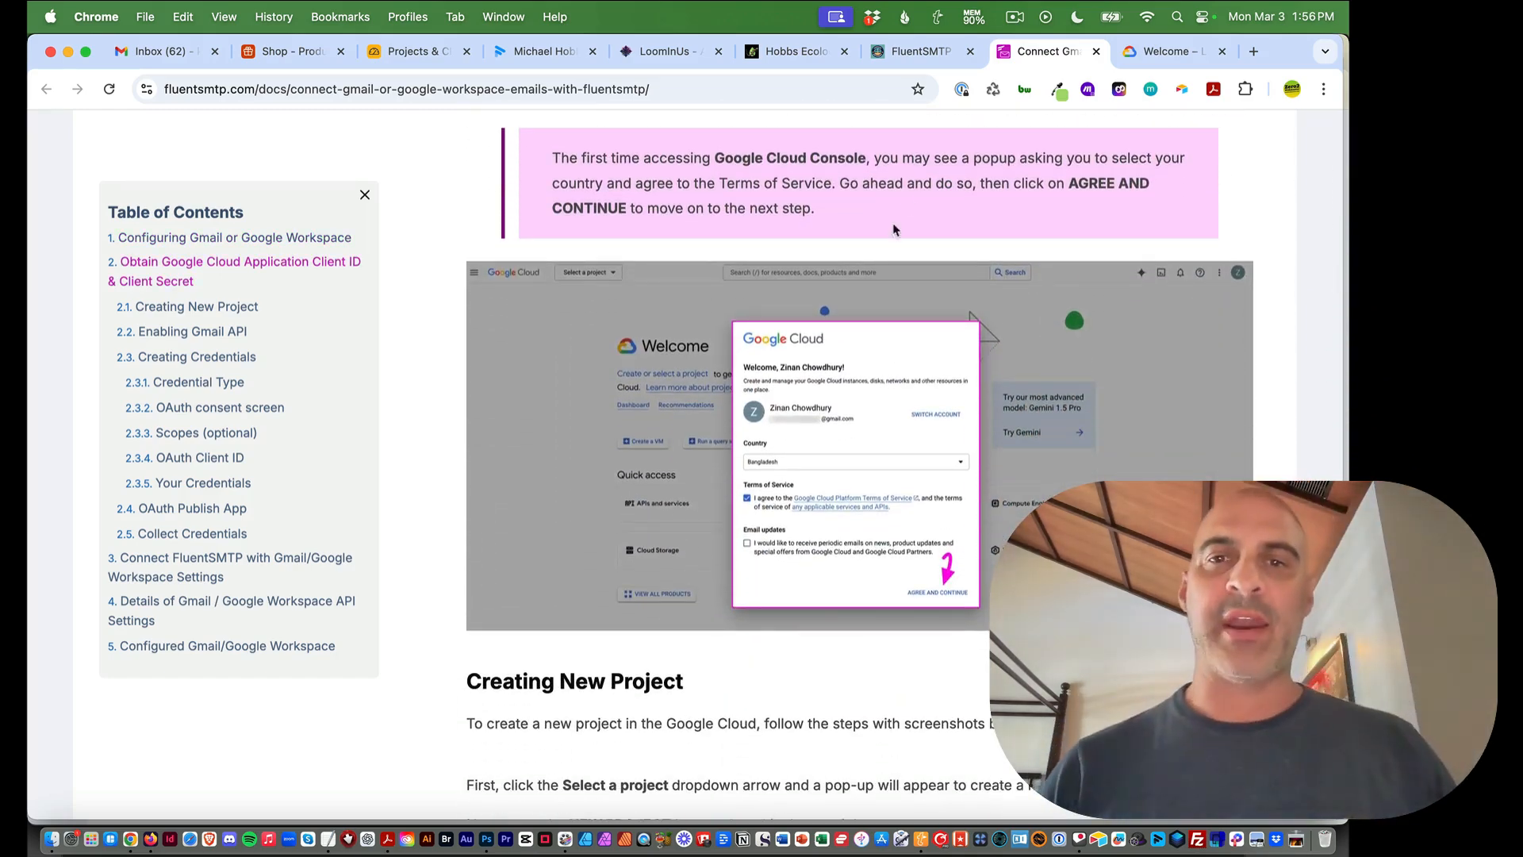
scroll(909, 205, "up", 5)
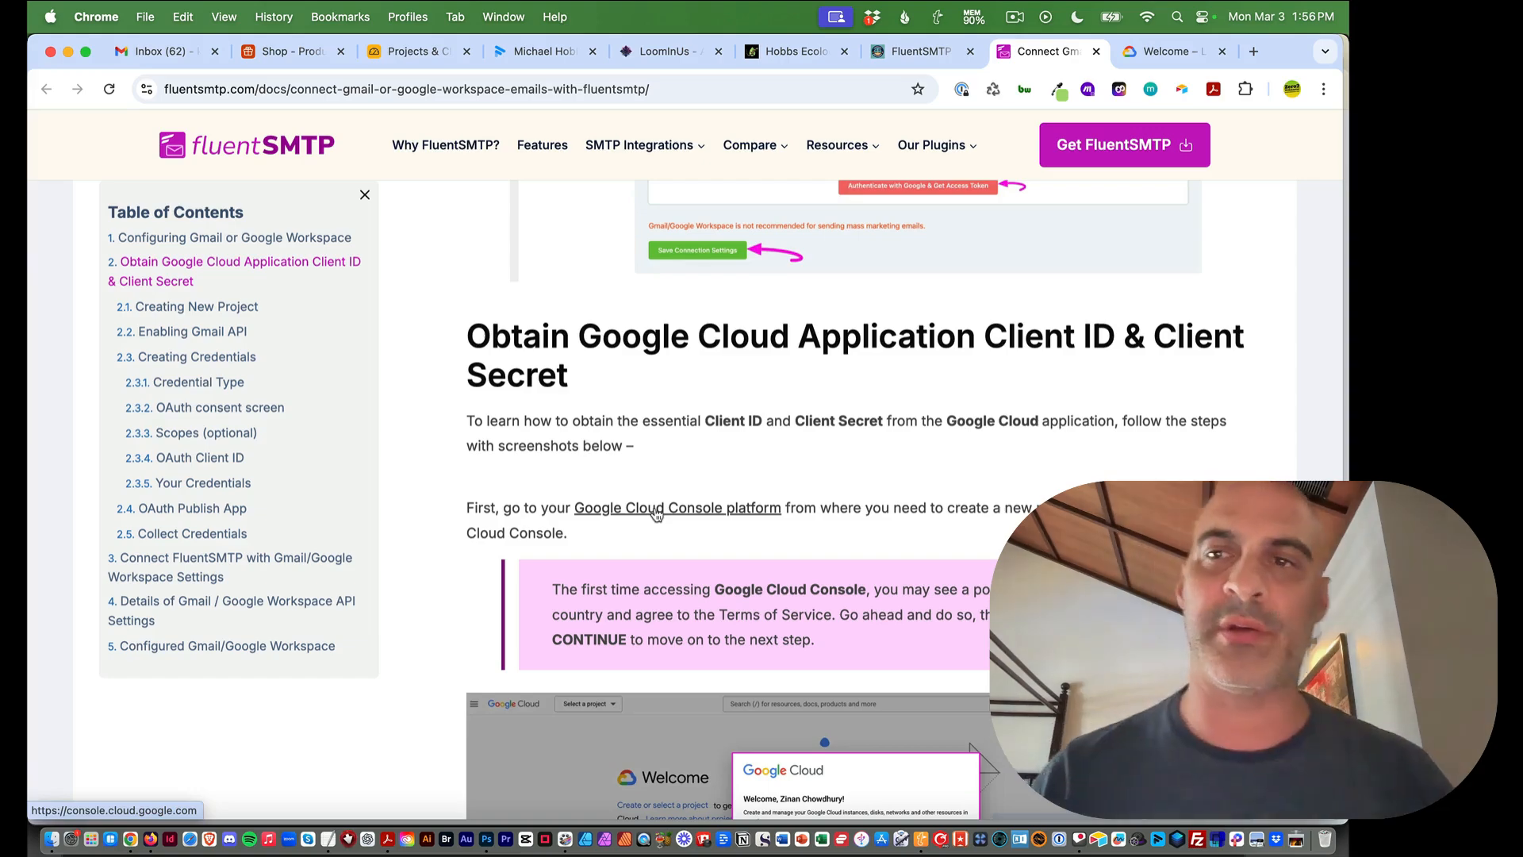
Start a new Google Cloud project named 'Curacao Getaway FluentSMTP', fixing typos in the name
left_click(1162, 51)
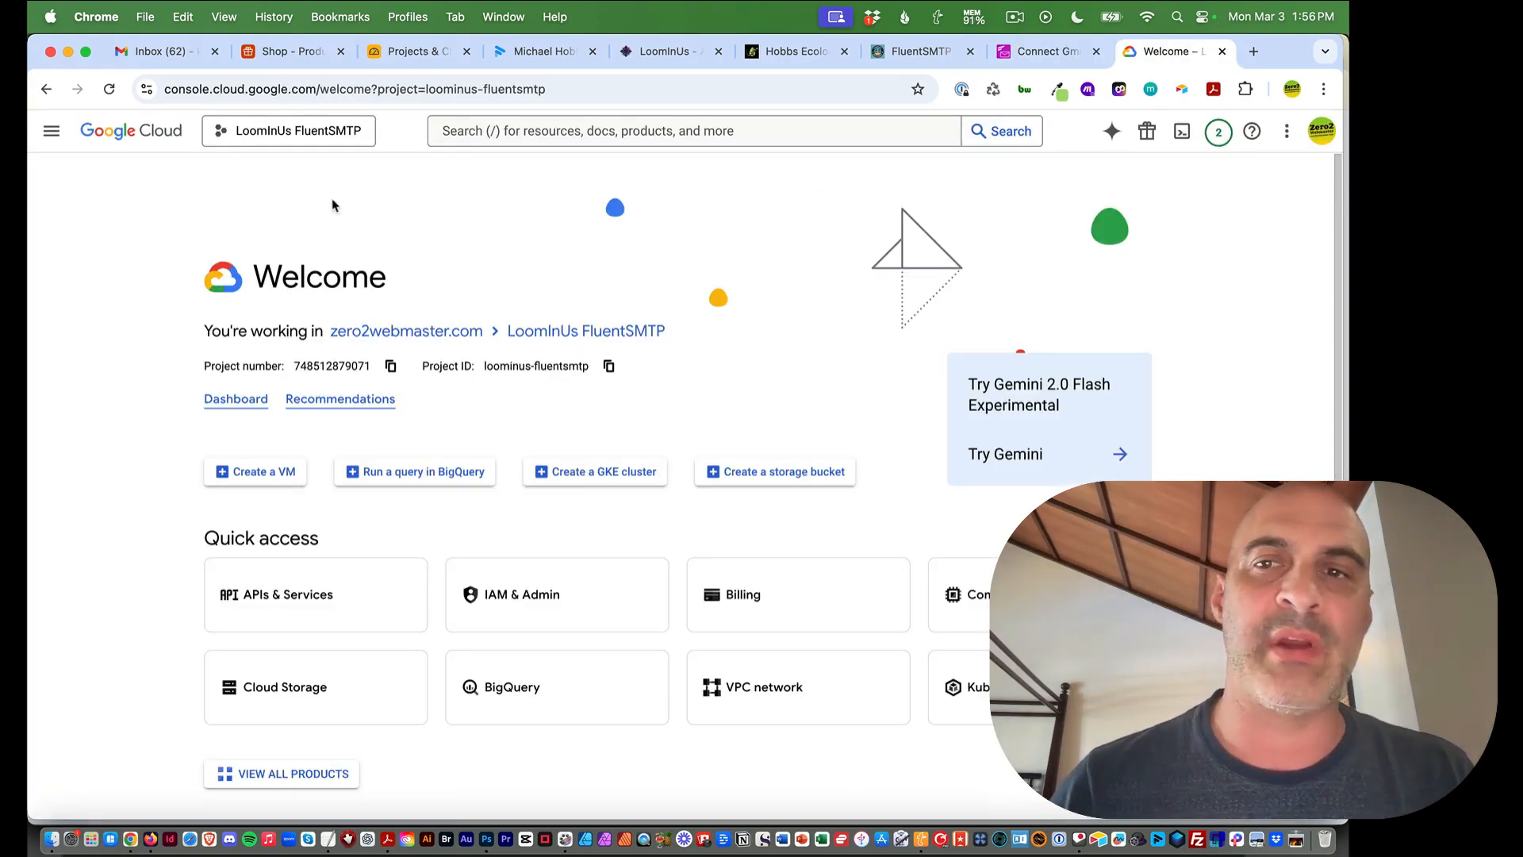
left_click(246, 132)
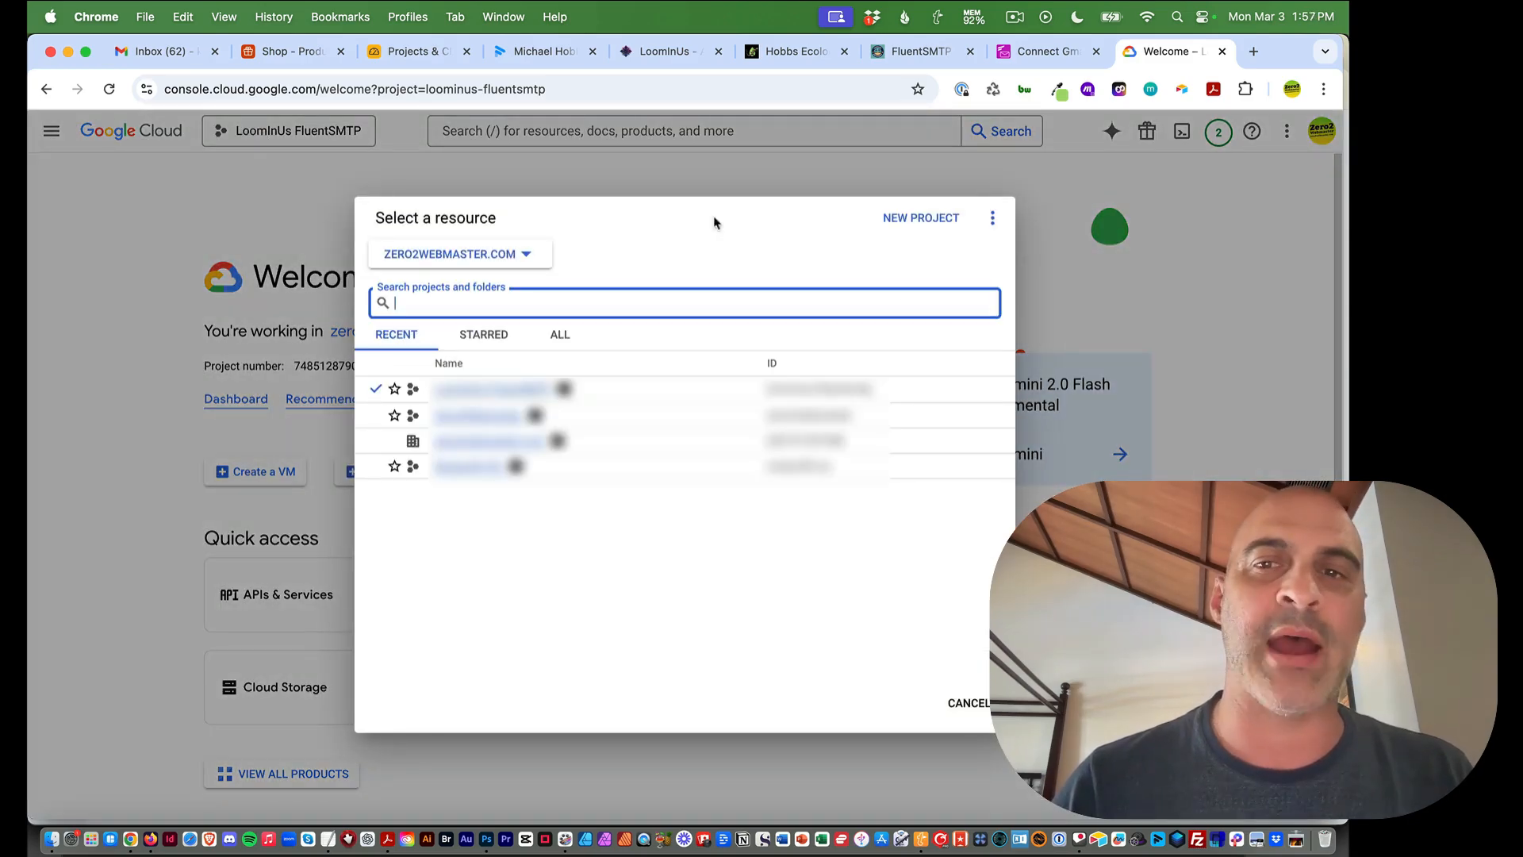
left_click(933, 220)
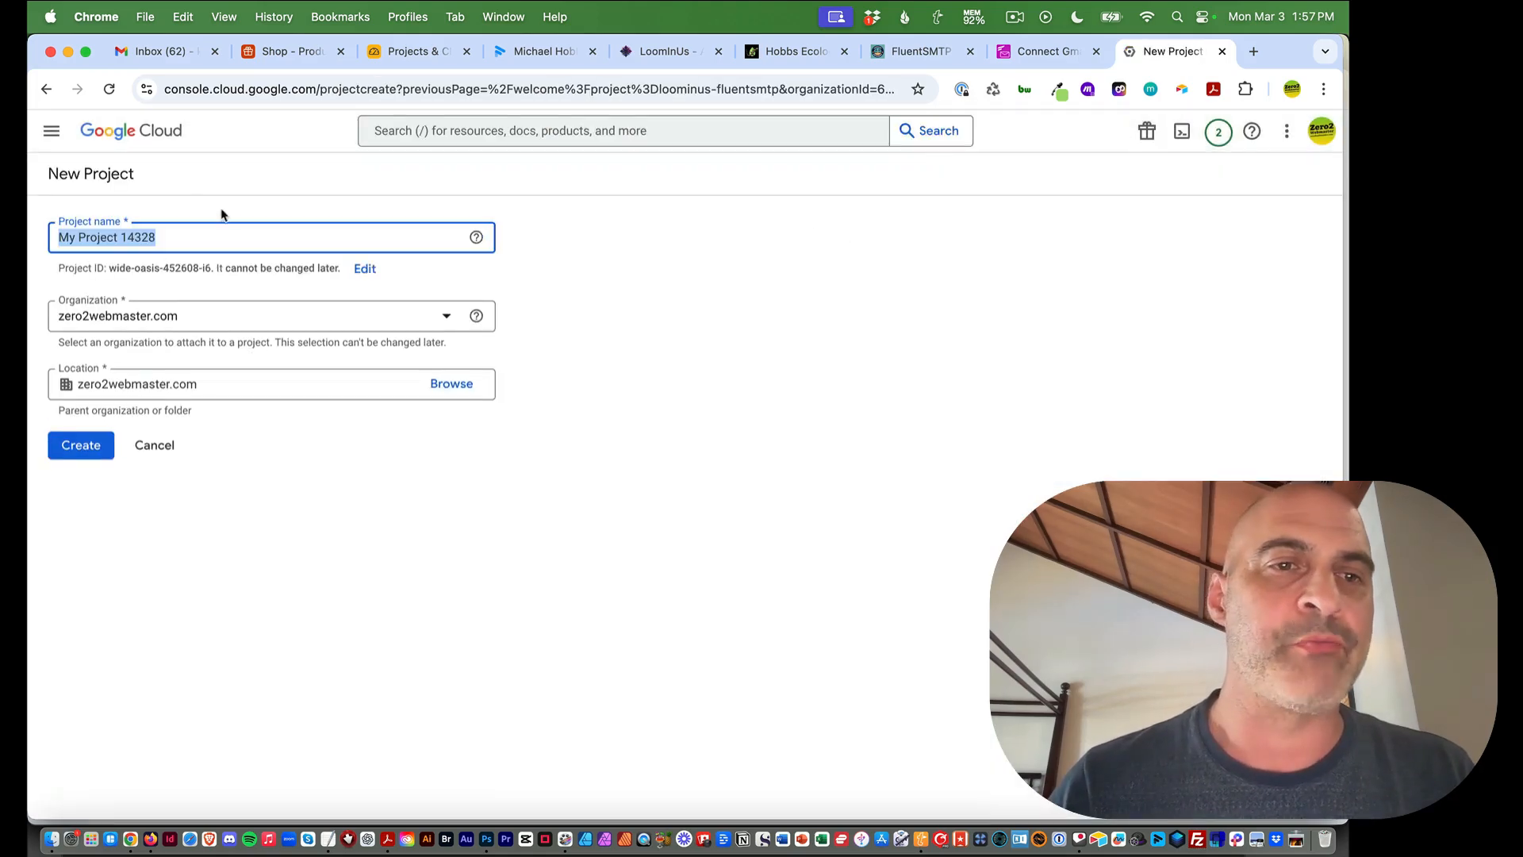
type("Curacao")
key("BackSpace")
type("a")
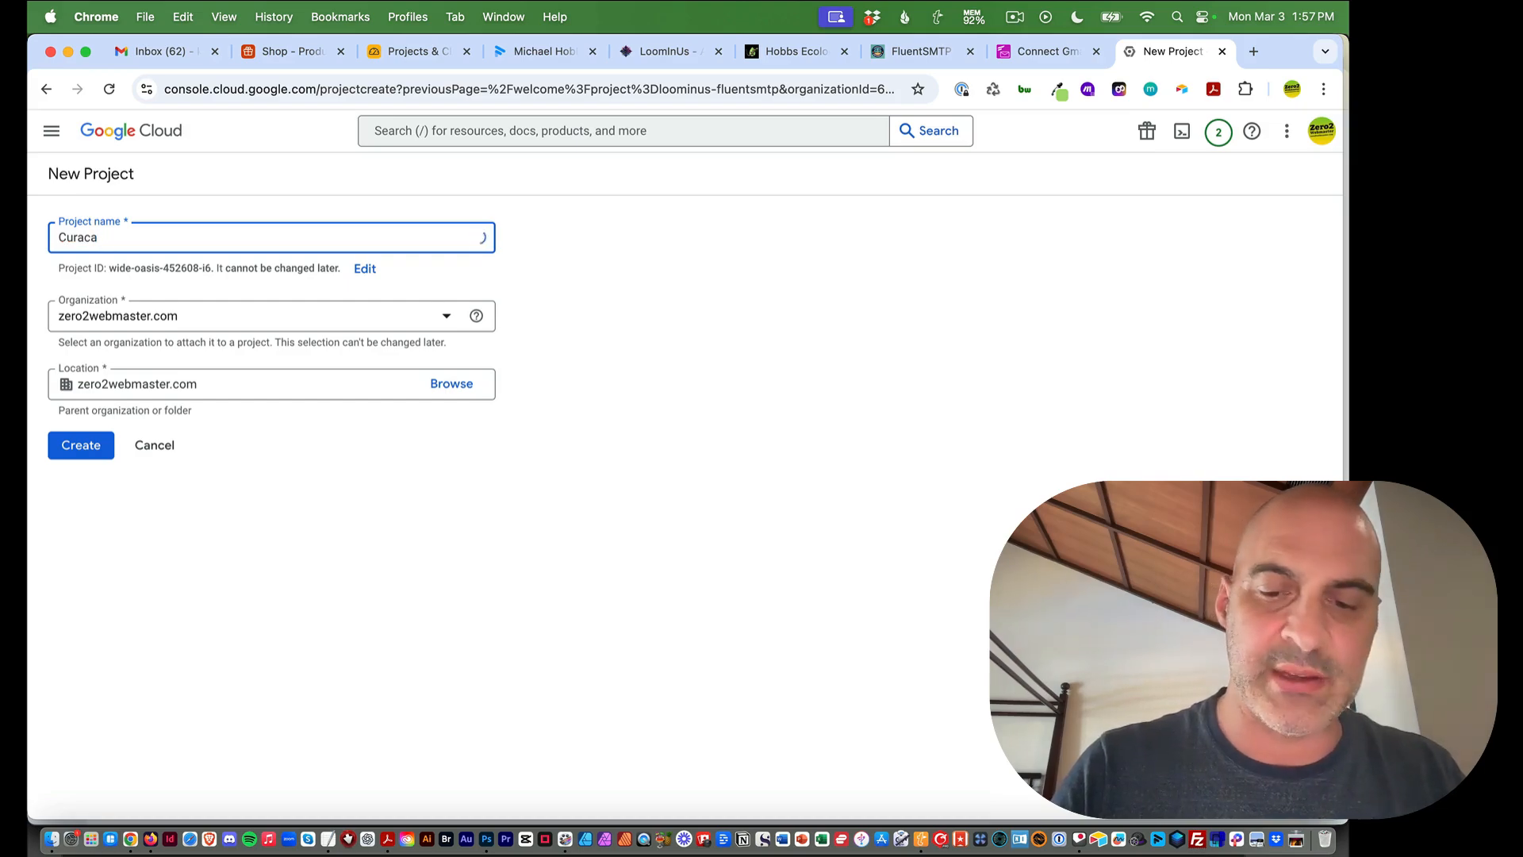
type("o getway")
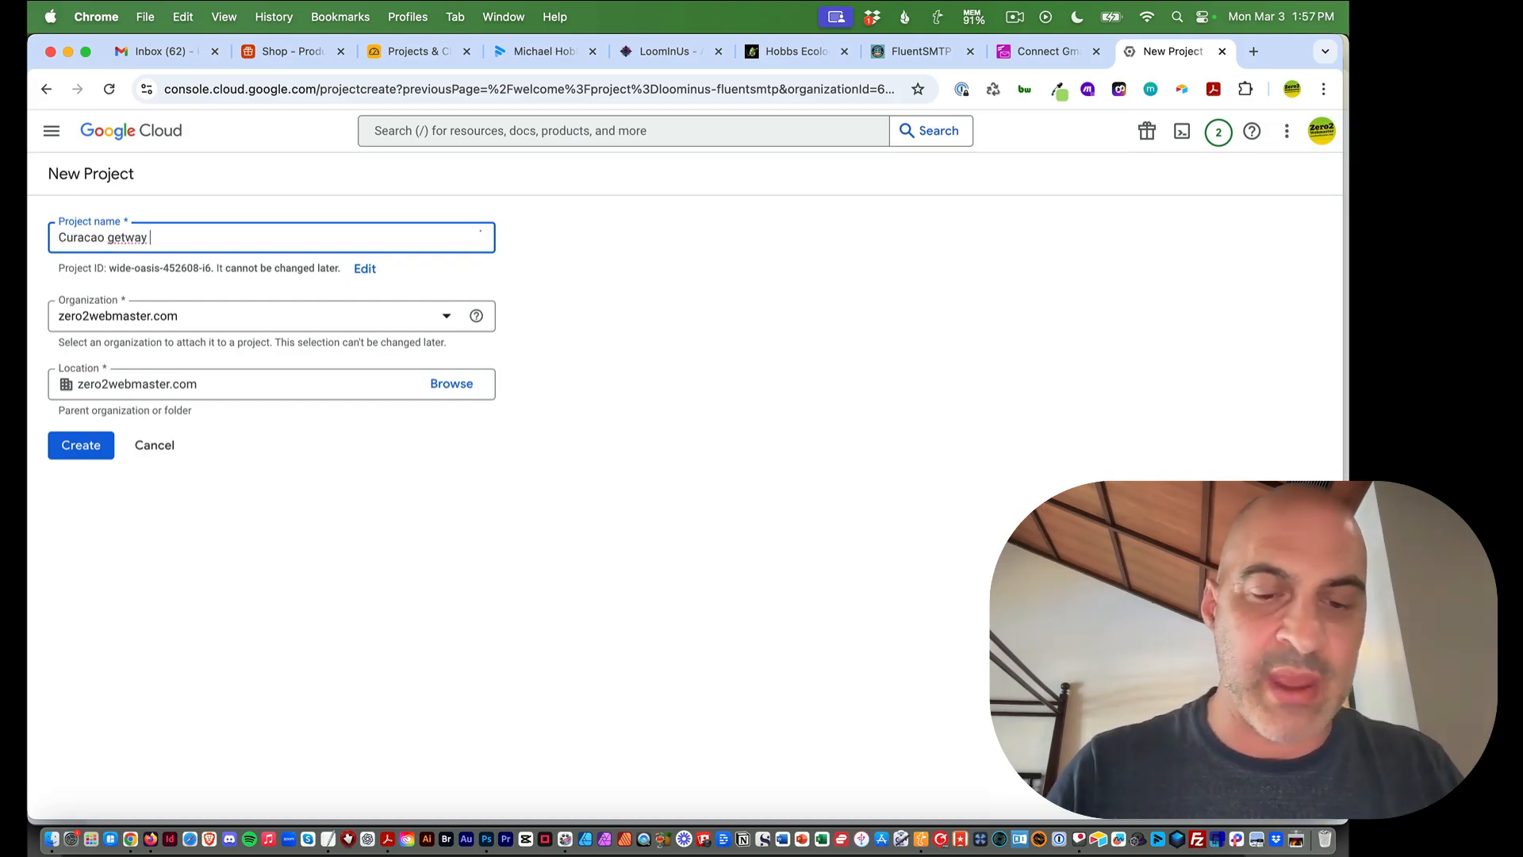
type(" FluentSMTP")
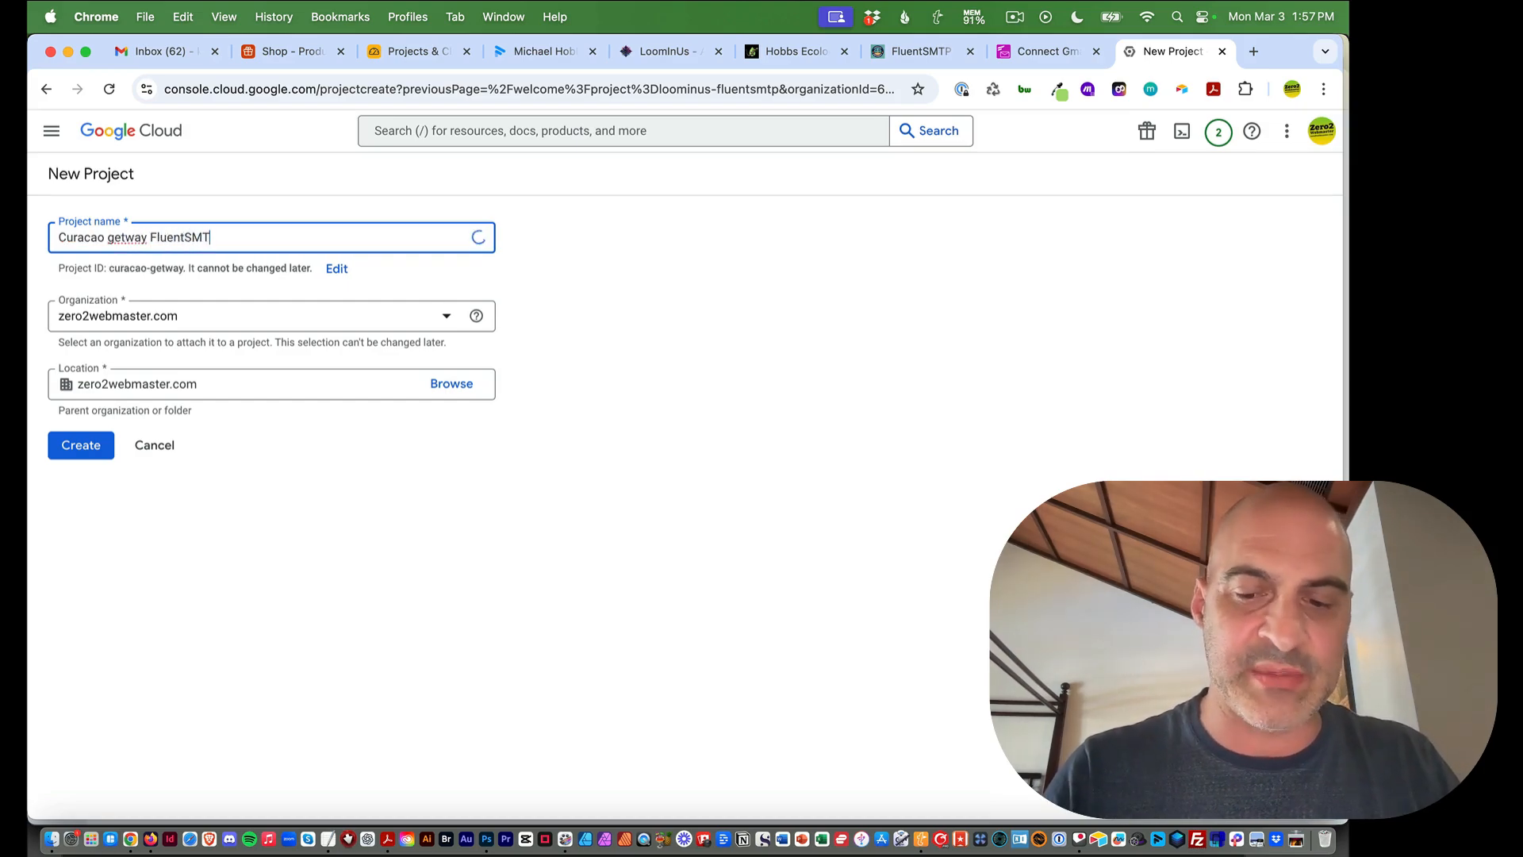
left_click(115, 236)
key("BackSpace")
type("G")
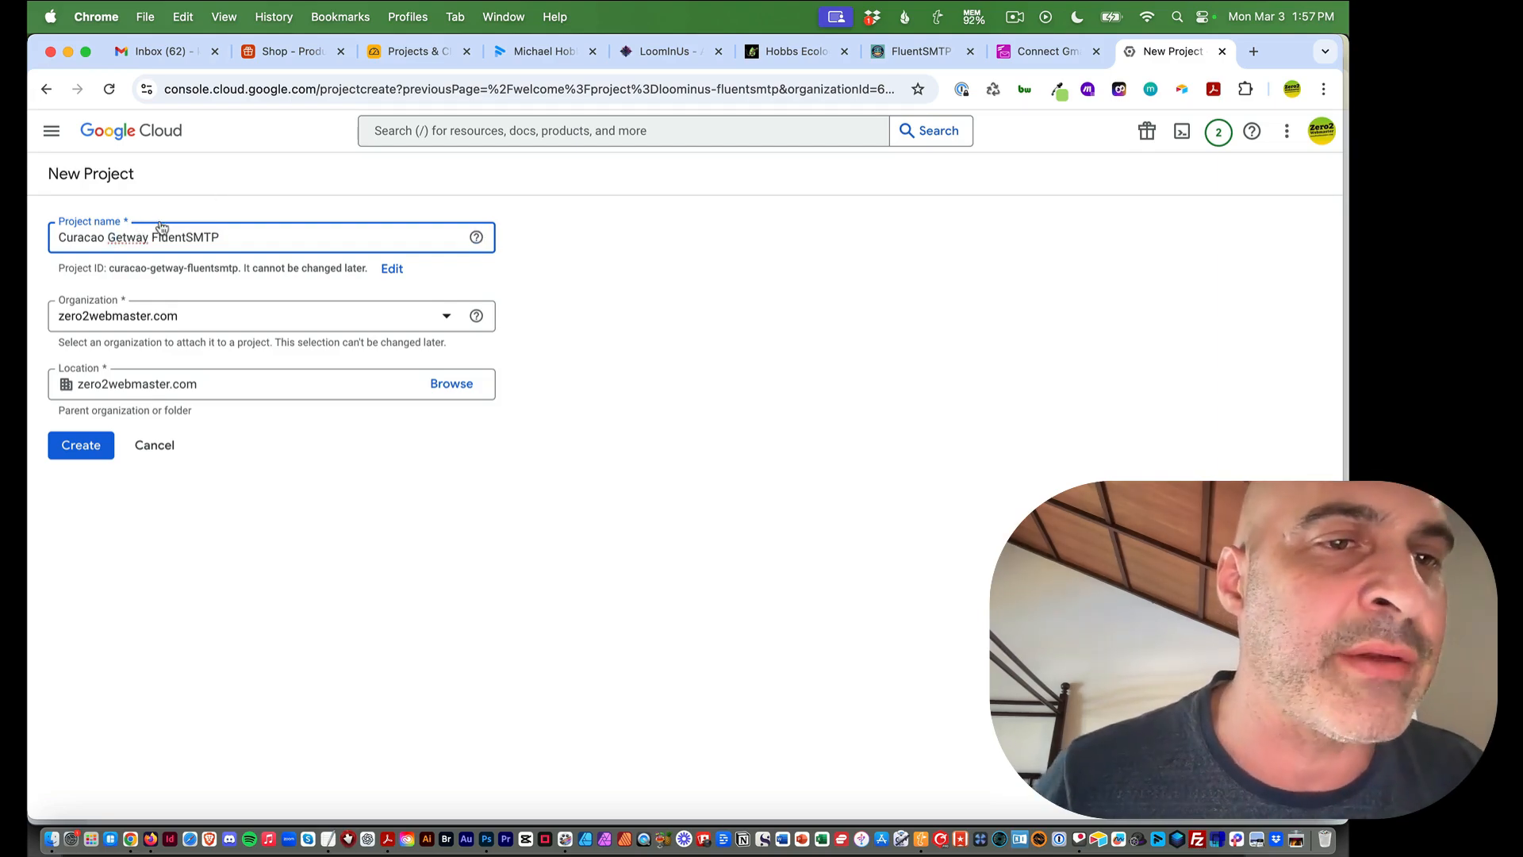
left_click(131, 236)
type("a")
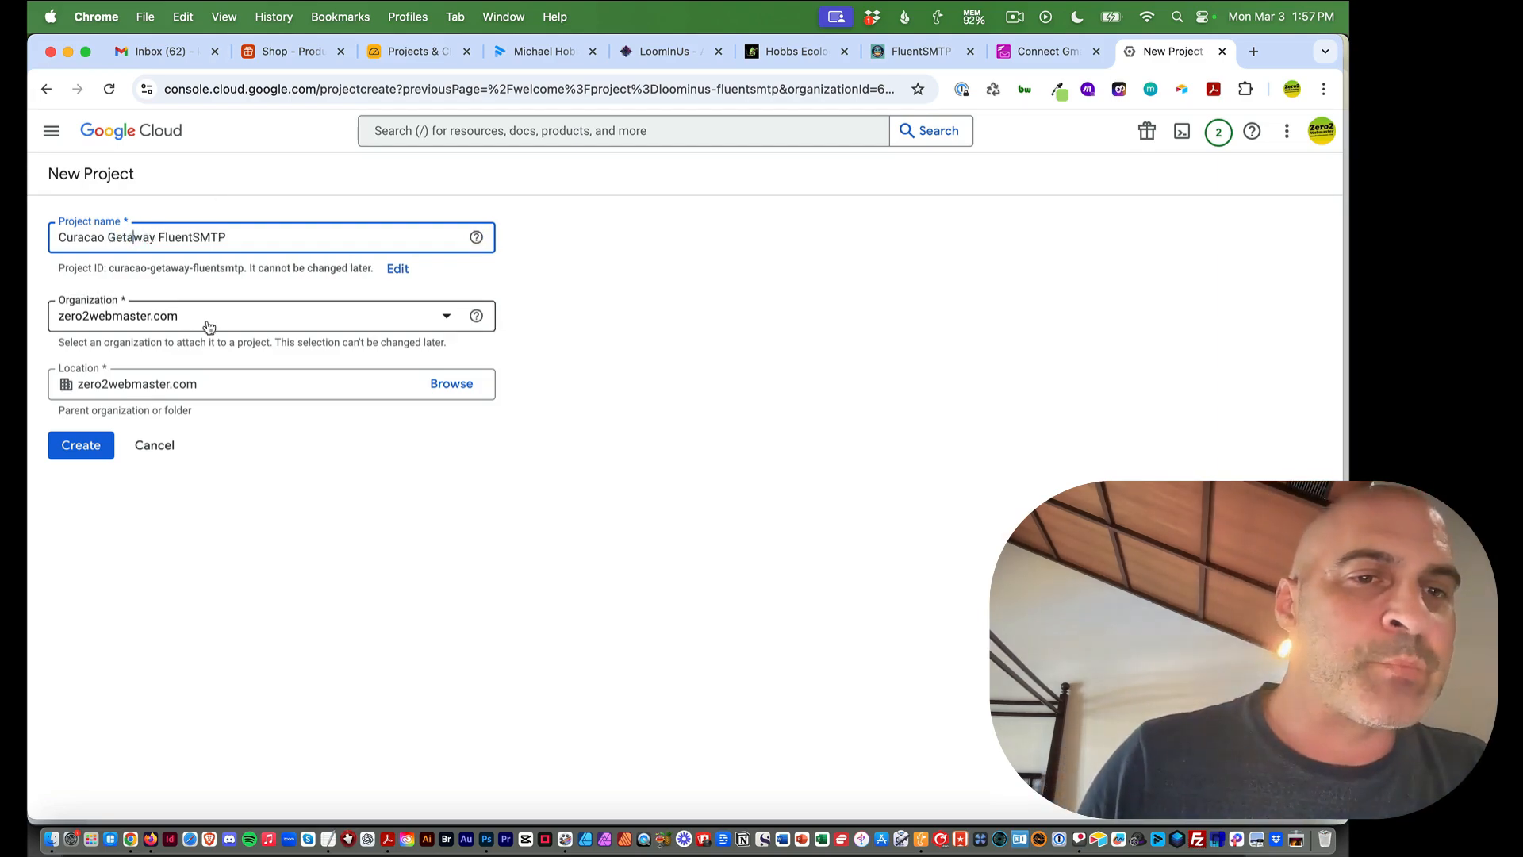
Set the project's organization to zero2webmaster.com, checking the setup guide along the way
left_click(298, 321)
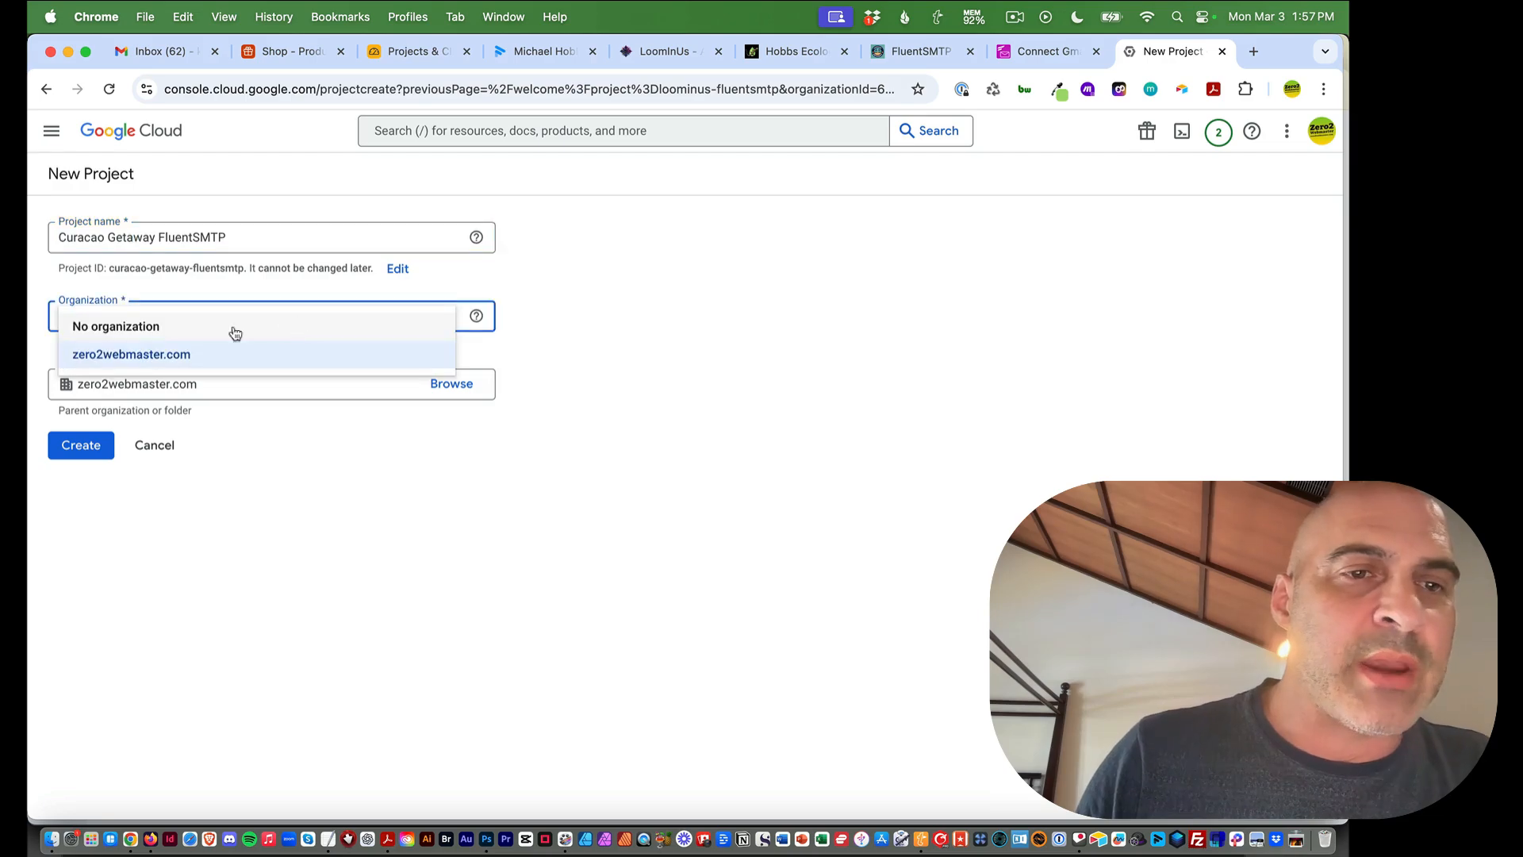
left_click(671, 287)
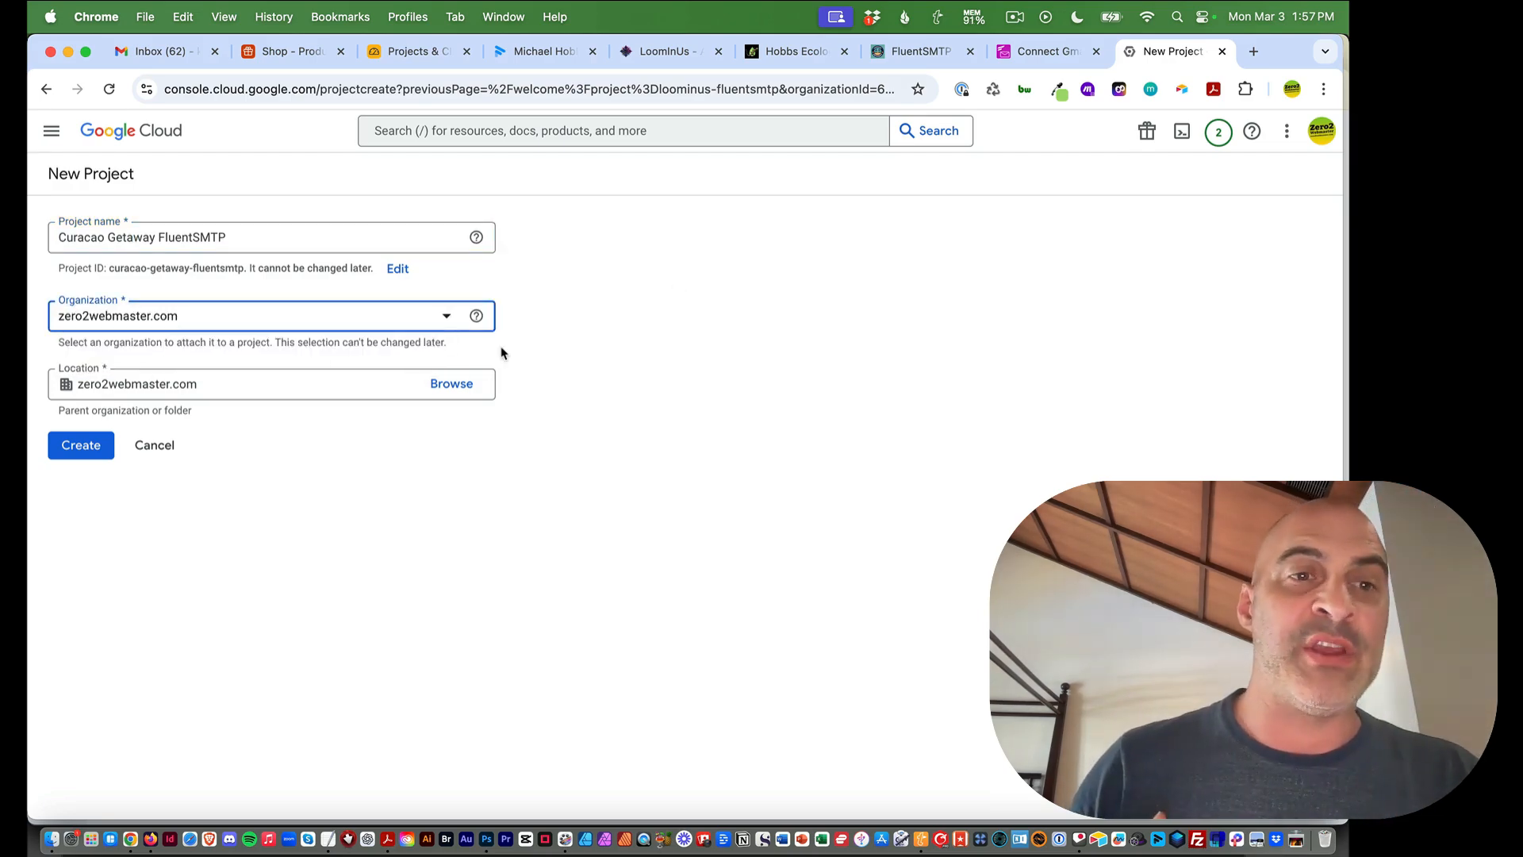
left_click(1047, 51)
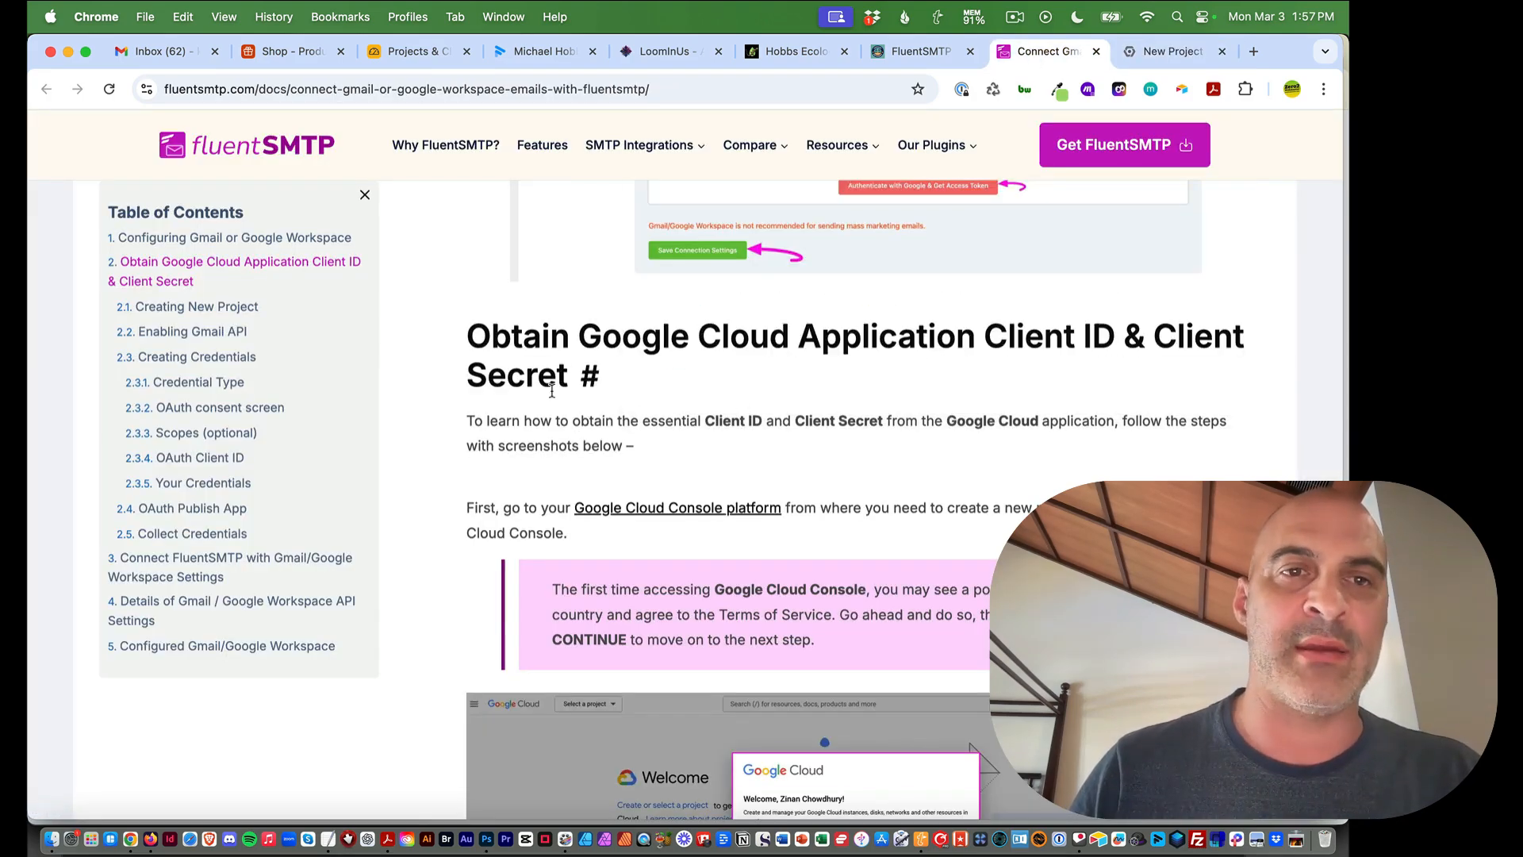
scroll(453, 391, "down", 2)
scroll(452, 391, "down", 4)
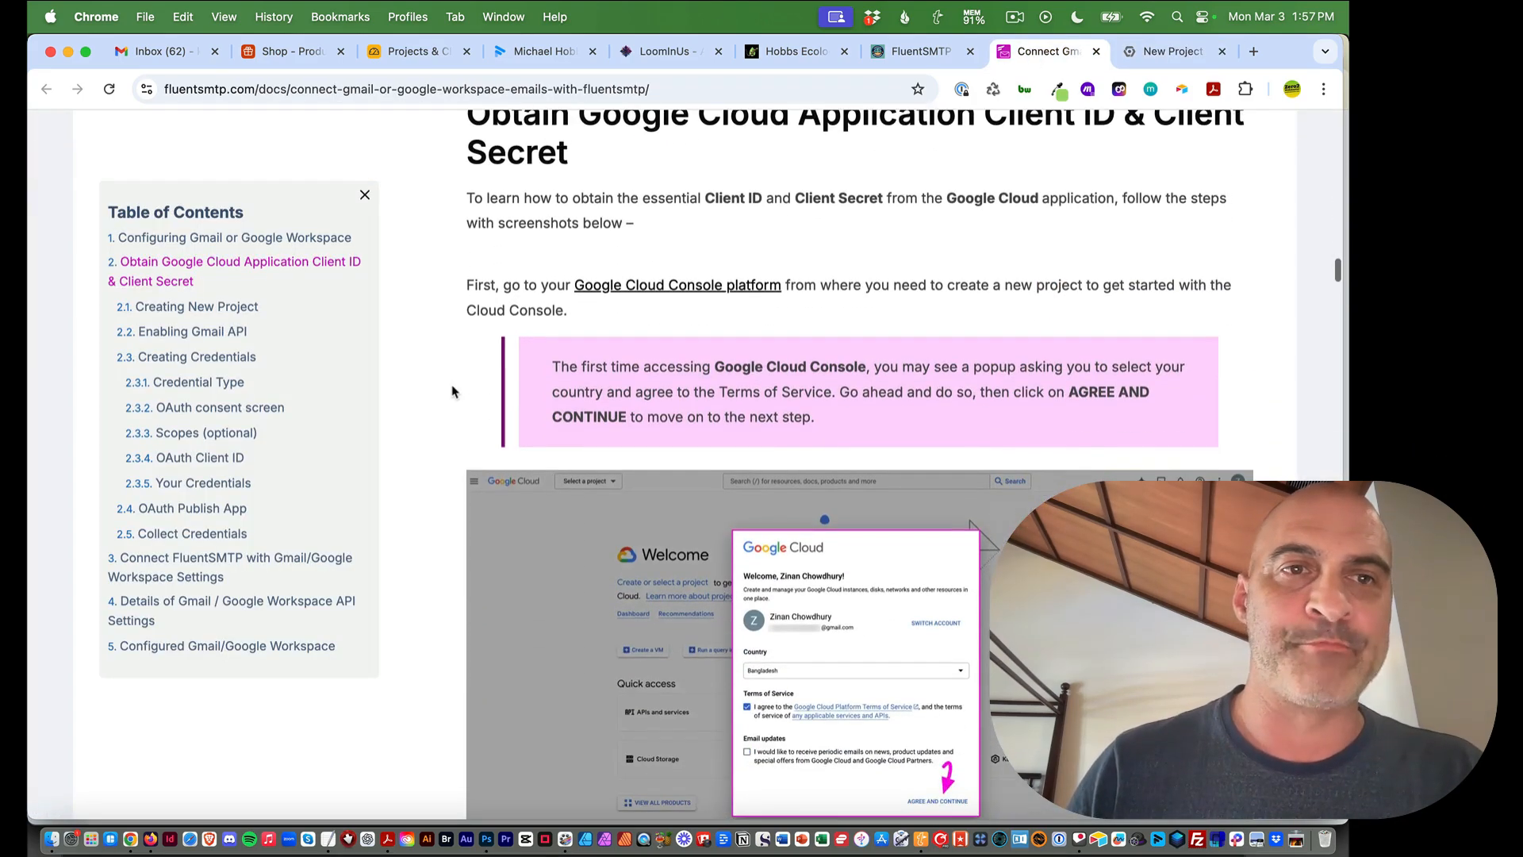
scroll(452, 391, "down", 8)
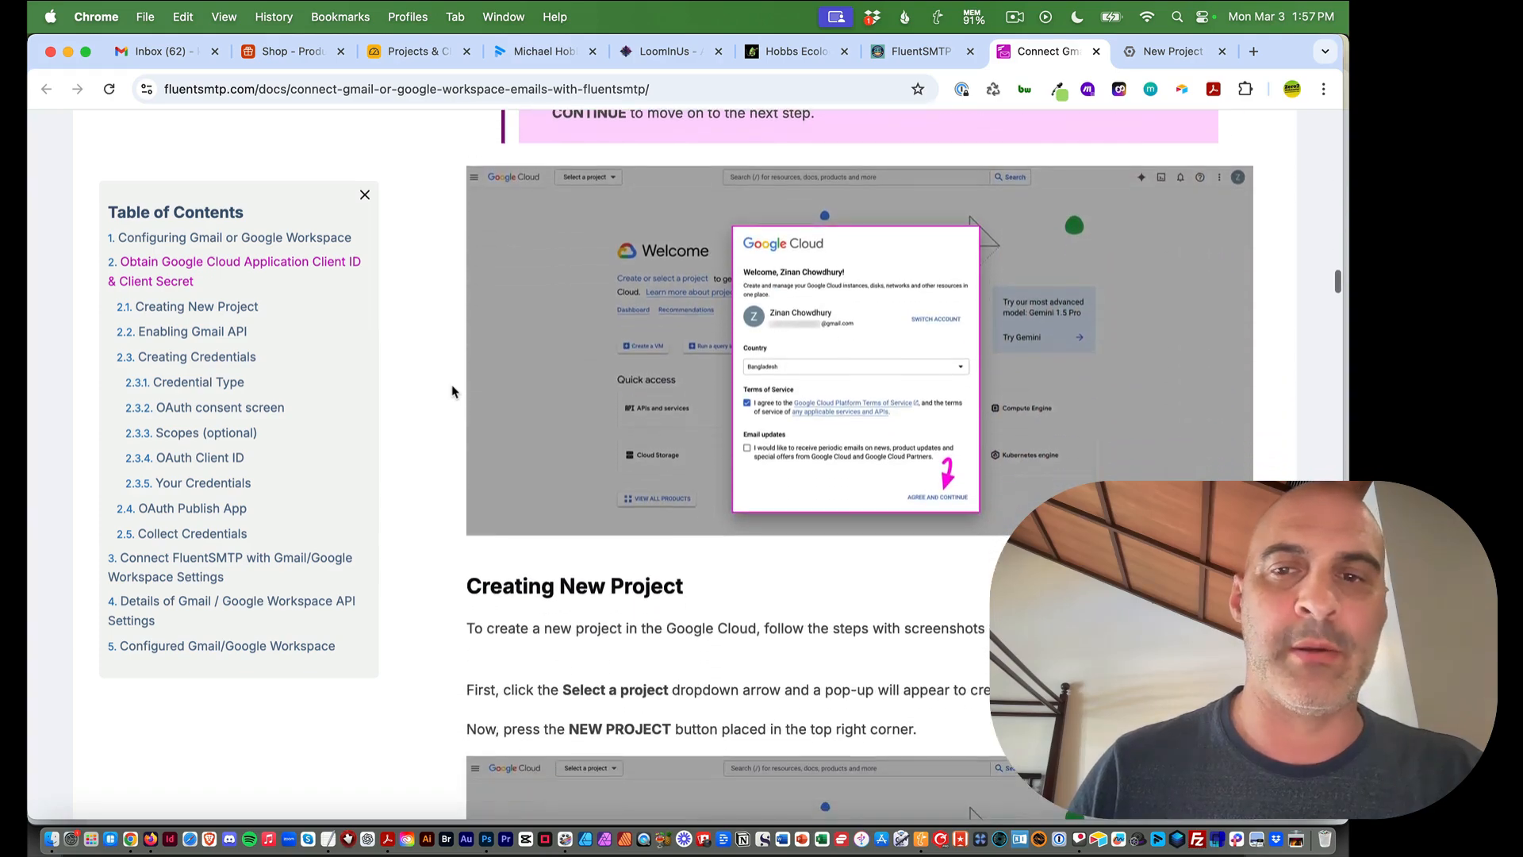
left_click(1162, 52)
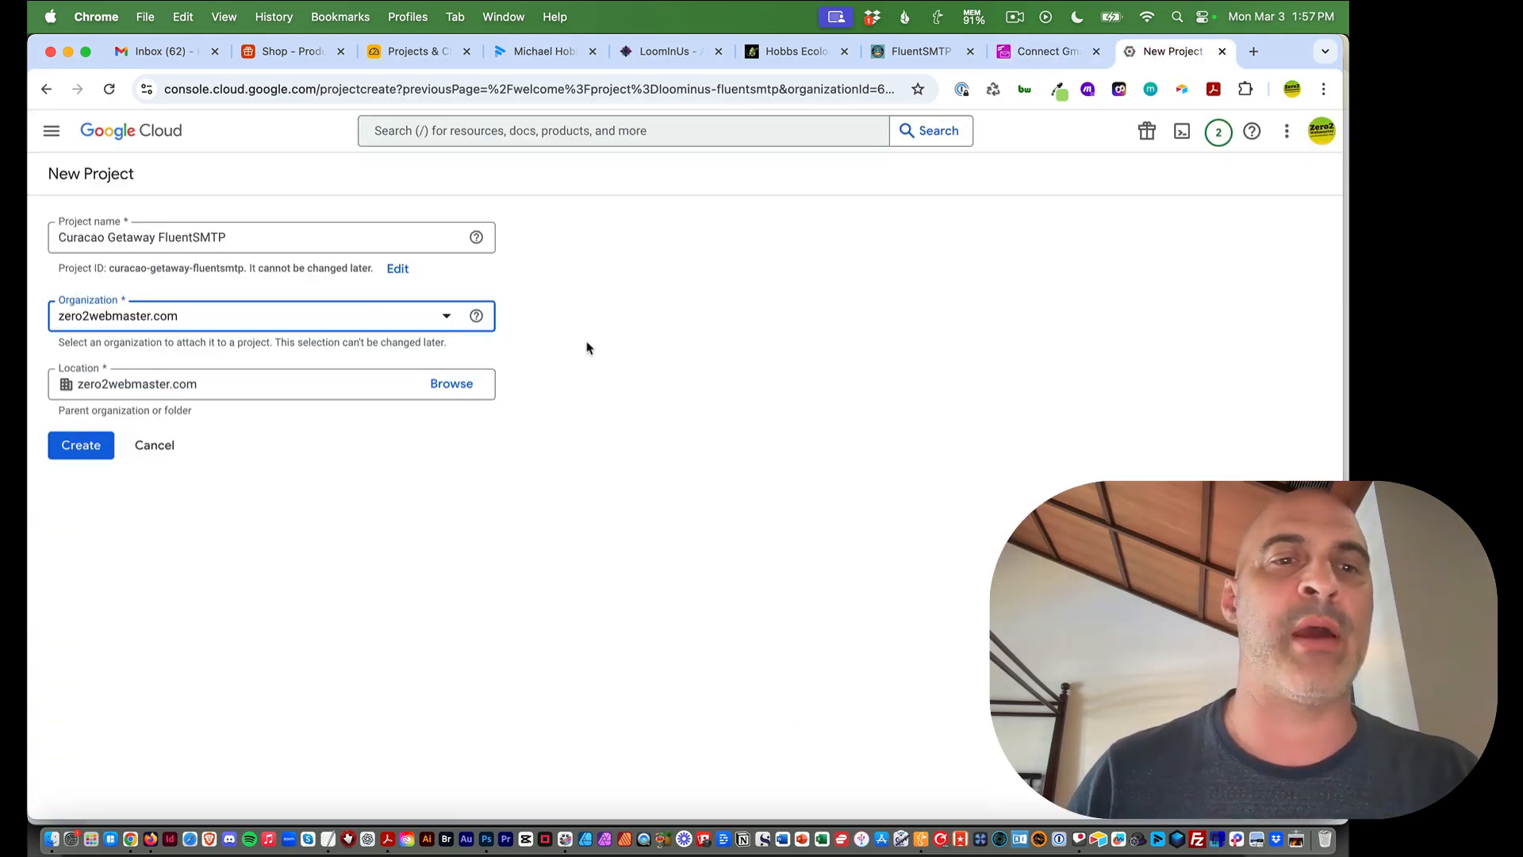
left_click(415, 496)
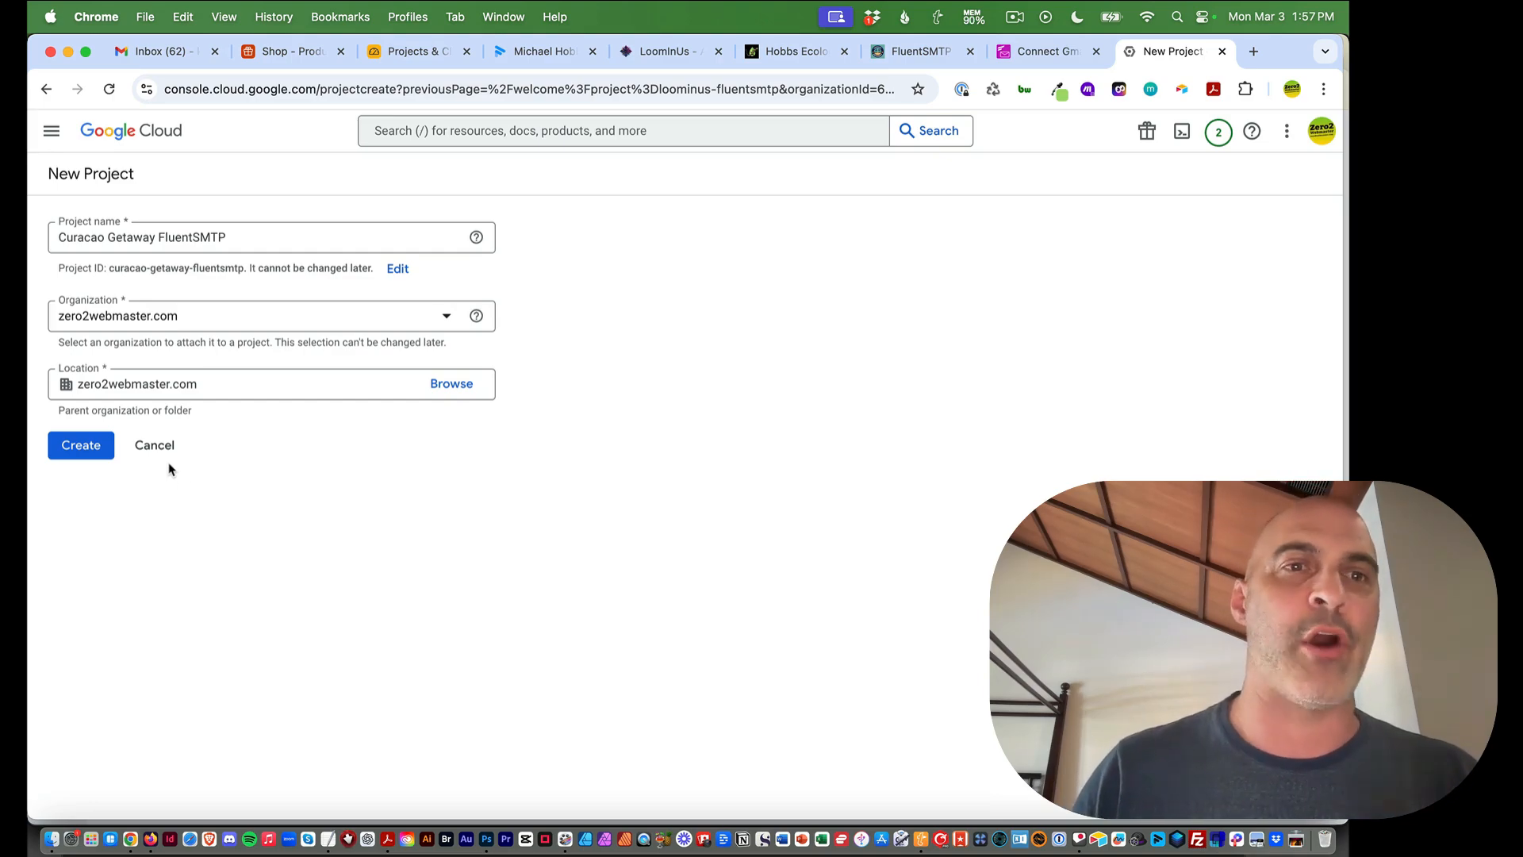
Create the Curacao Getaway FluentSMTP project while following along in the setup guide
left_click(80, 445)
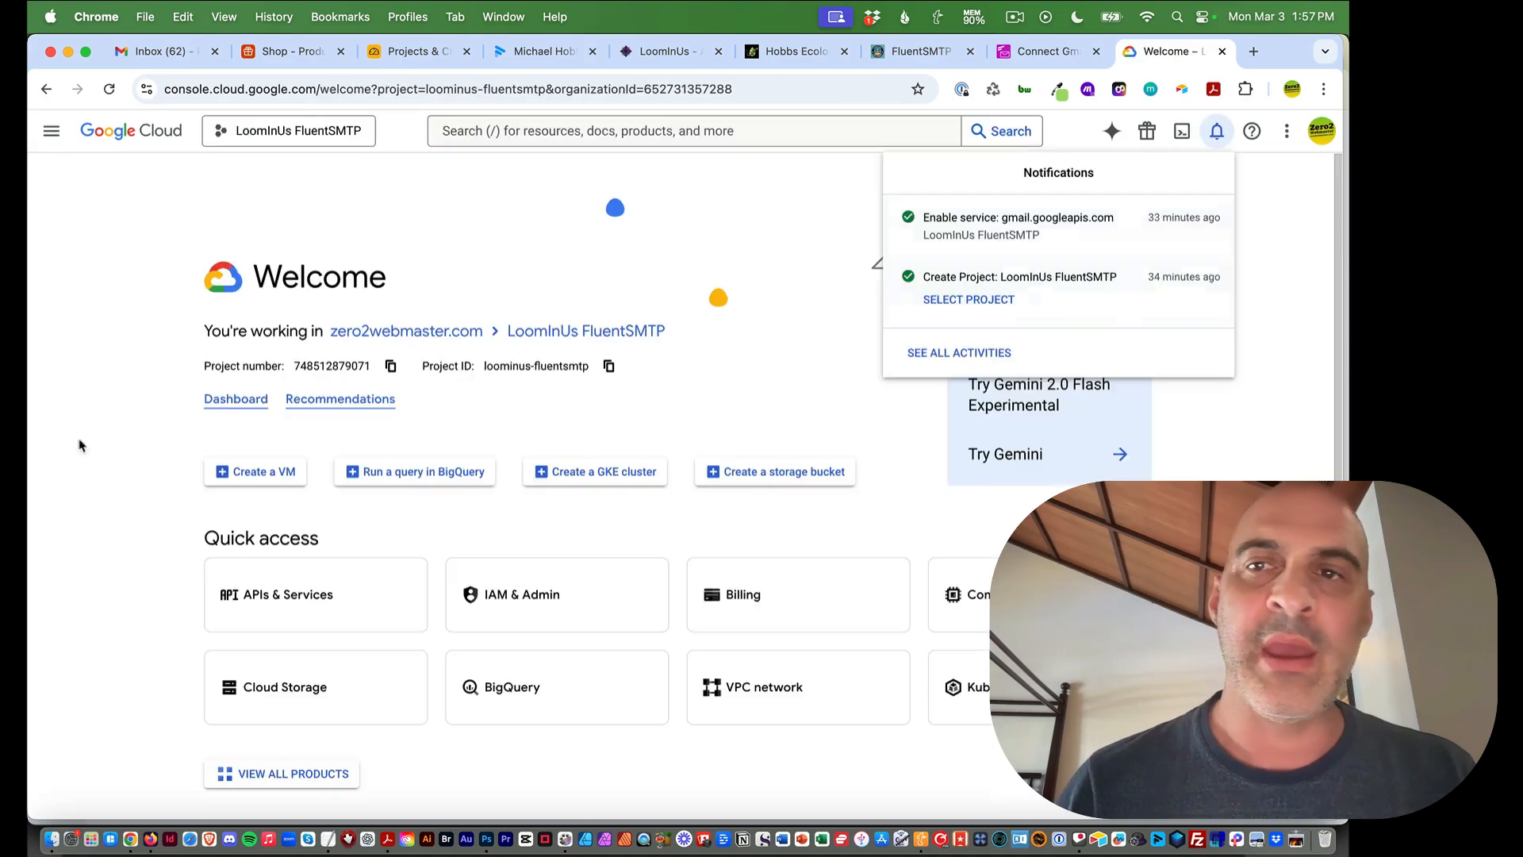
left_click(1055, 51)
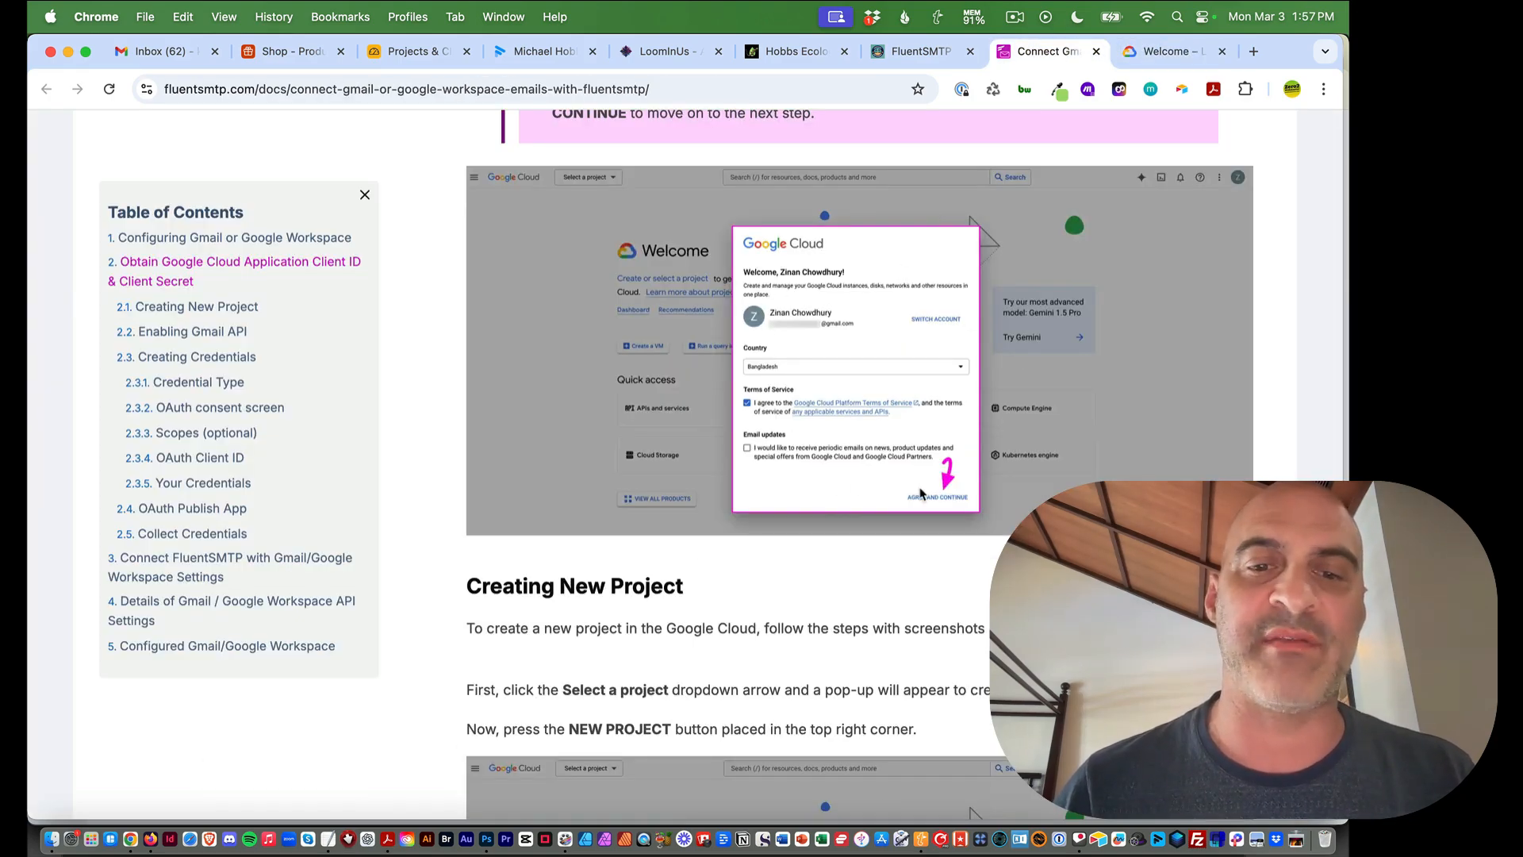
scroll(1039, 363, "down", 1)
scroll(1039, 363, "down", 6)
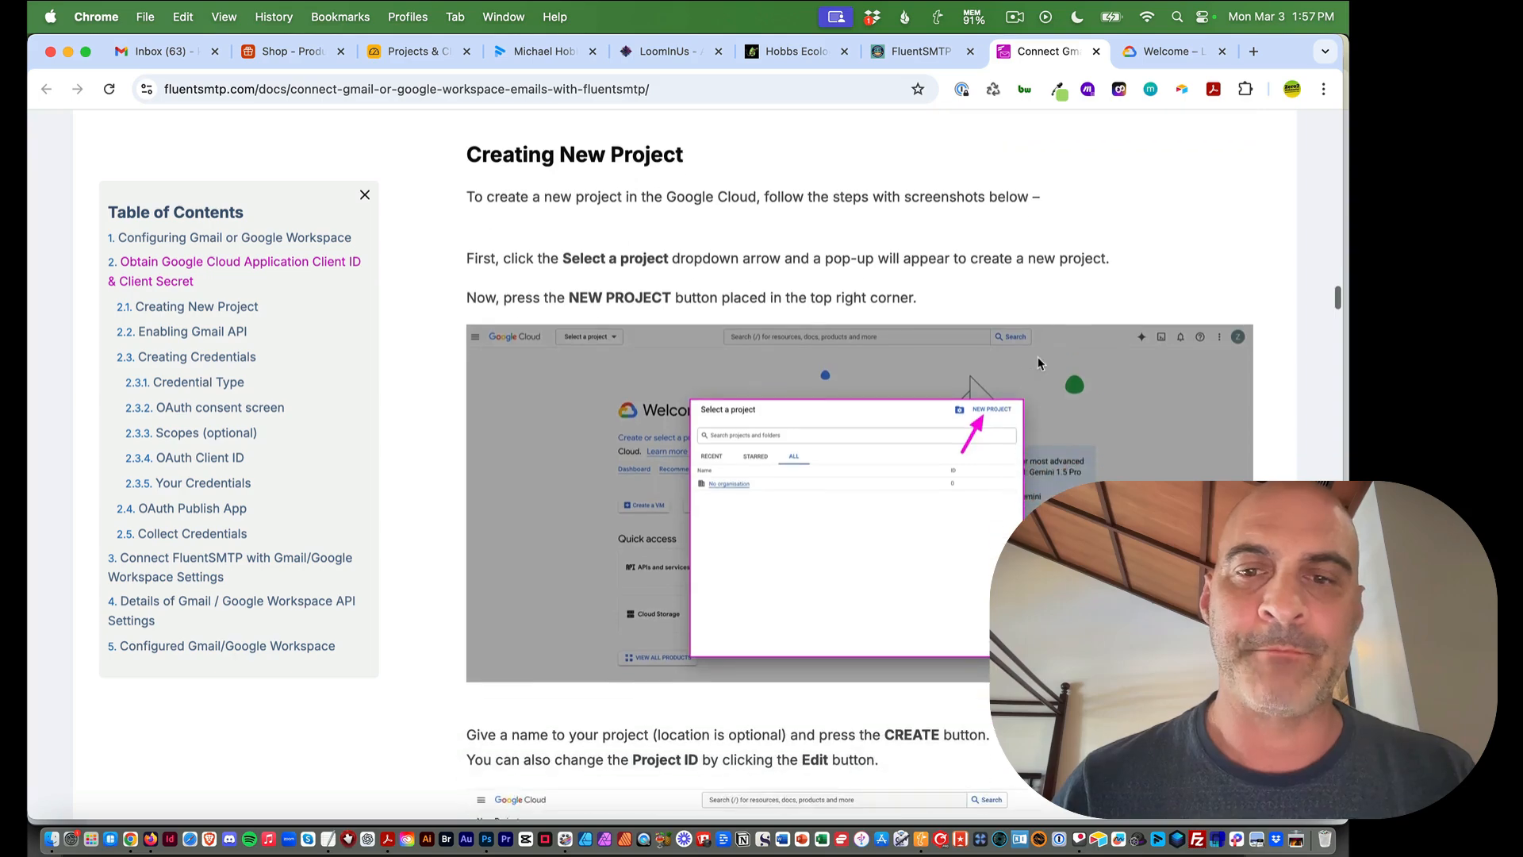
scroll(998, 387, "down", 6)
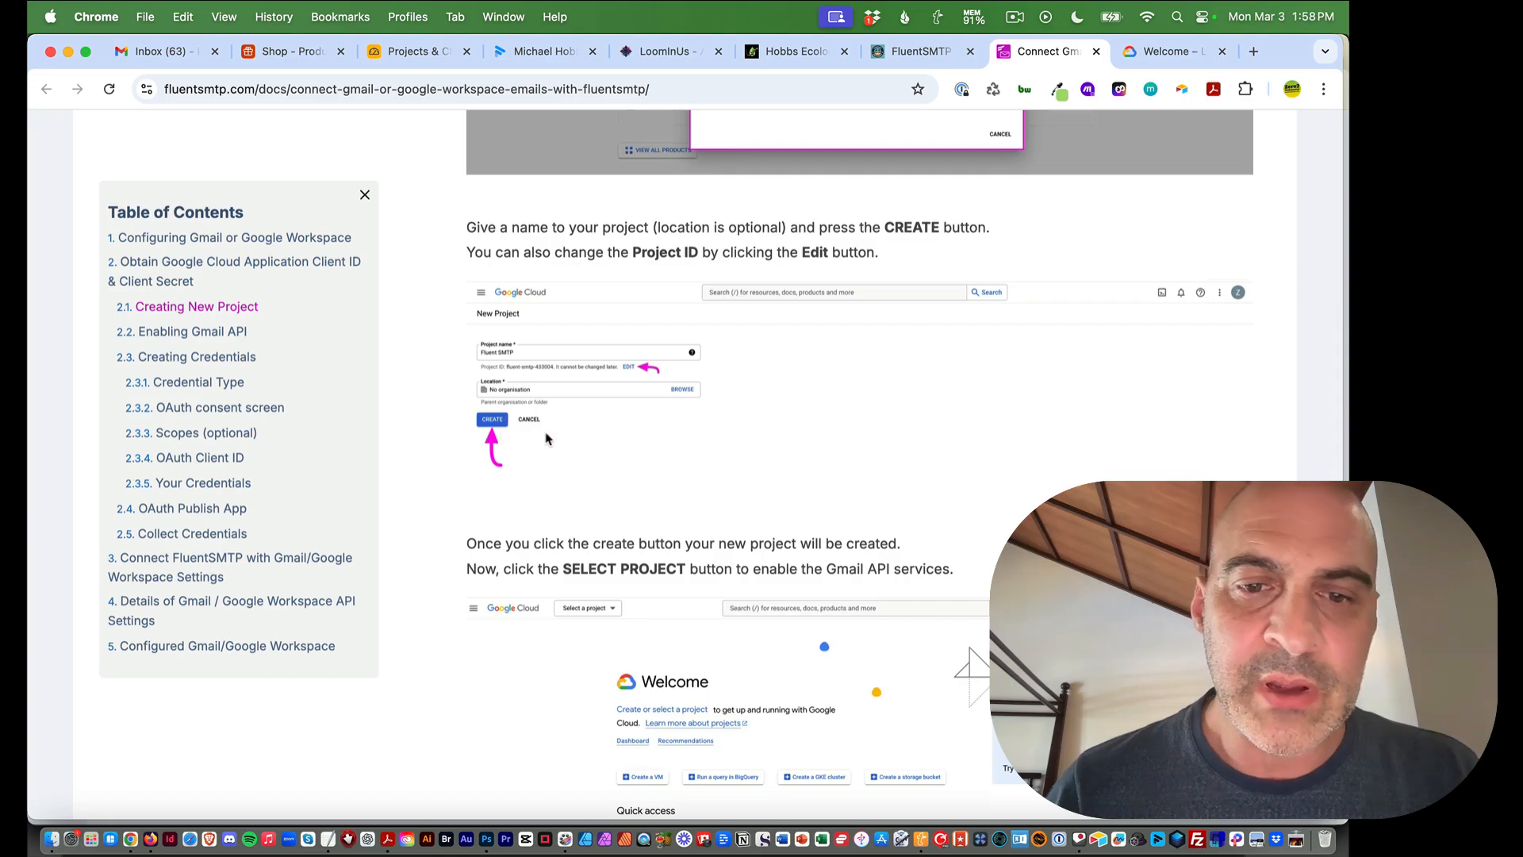
left_click(1162, 53)
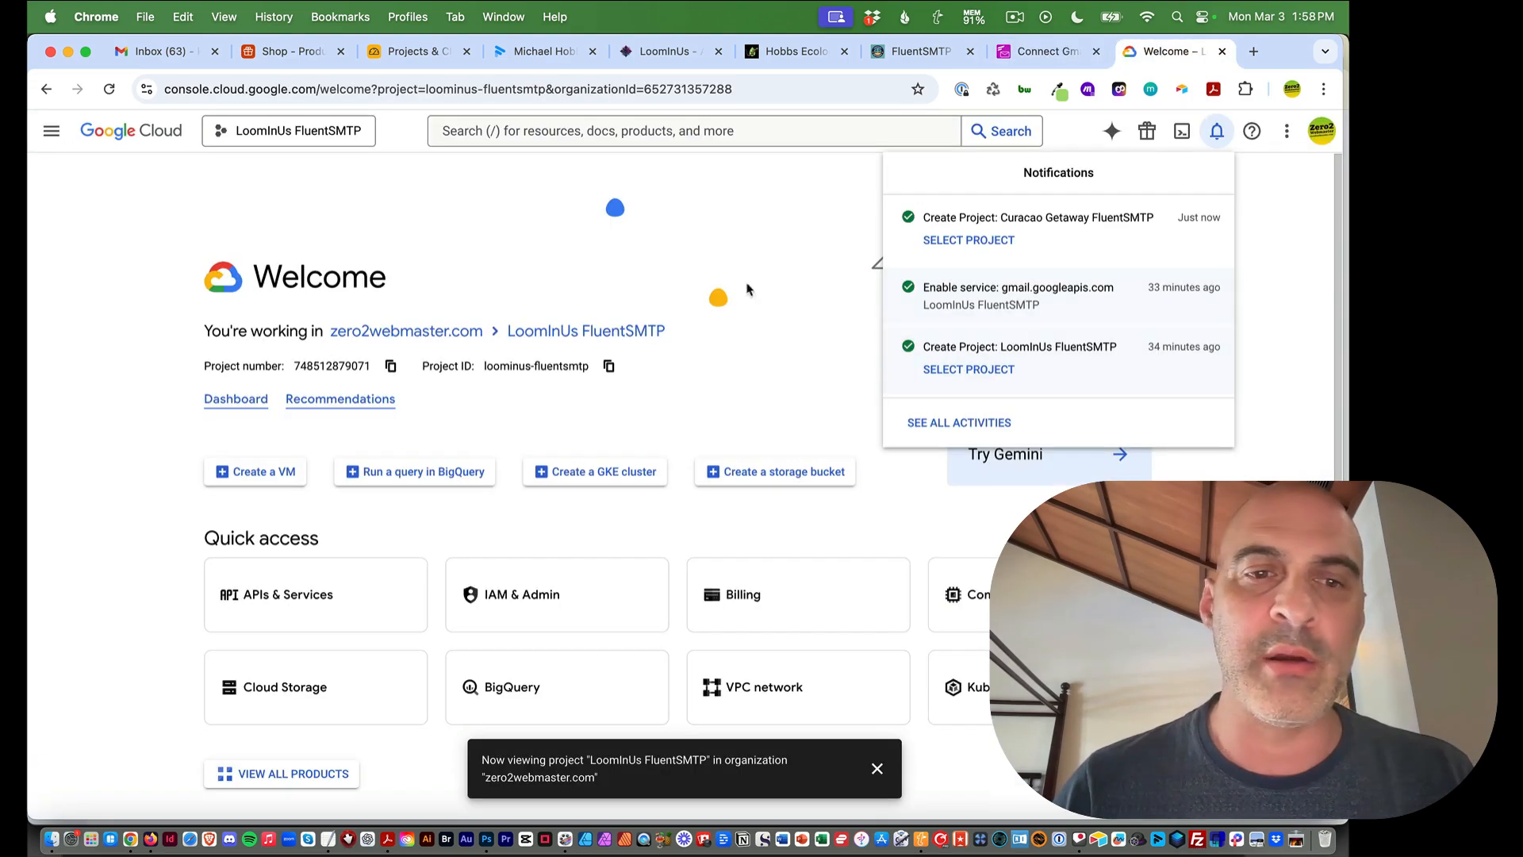
left_click(1047, 51)
scroll(863, 247, "down", 5)
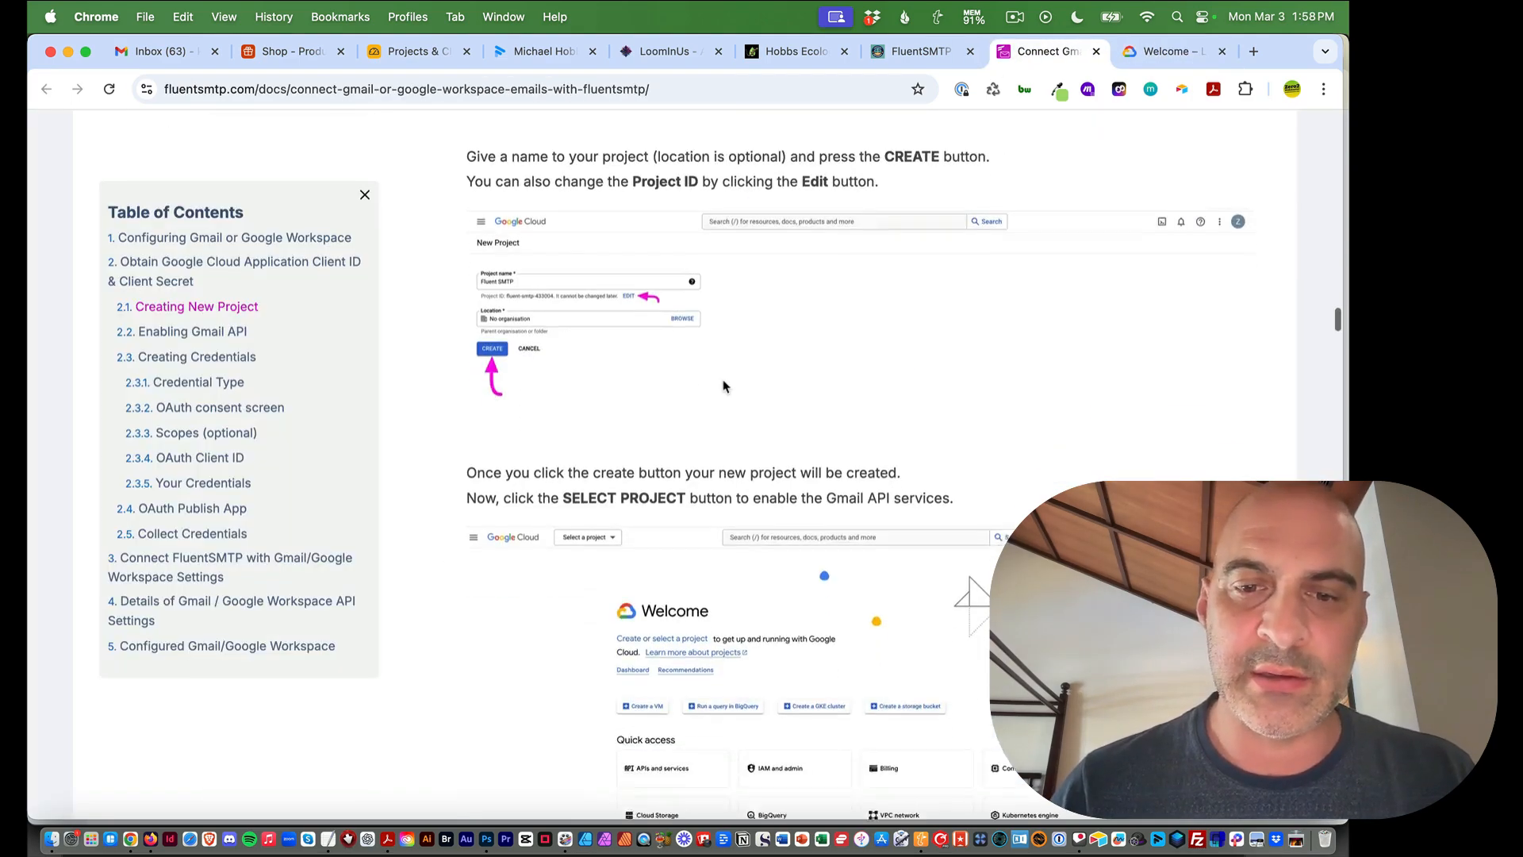
Select the new project from notifications, then read the guide's Enabling Gmail API section
left_click(1155, 52)
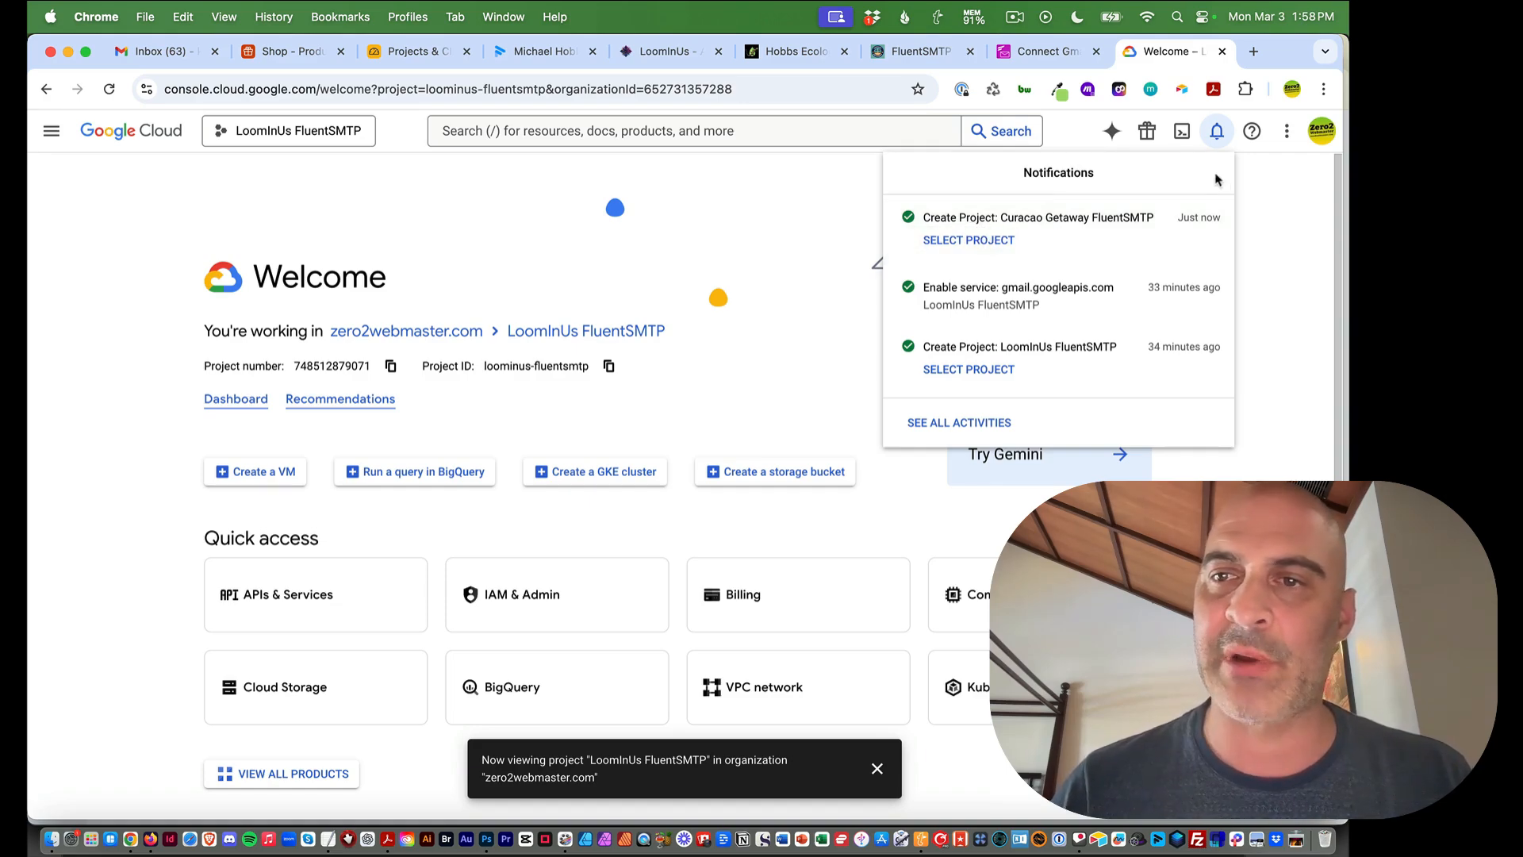
left_click(941, 241)
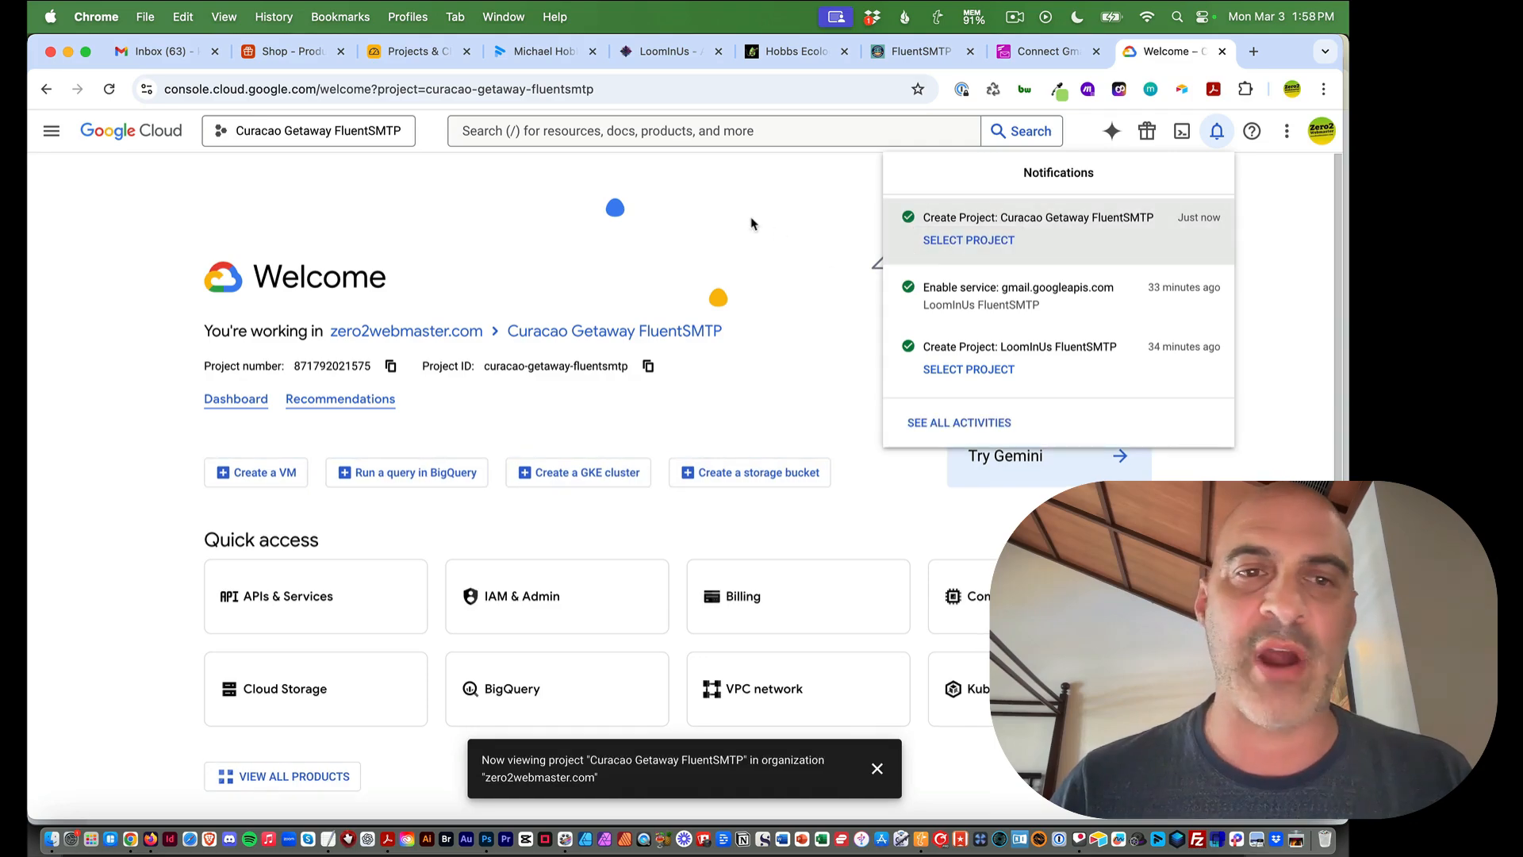
left_click(467, 212)
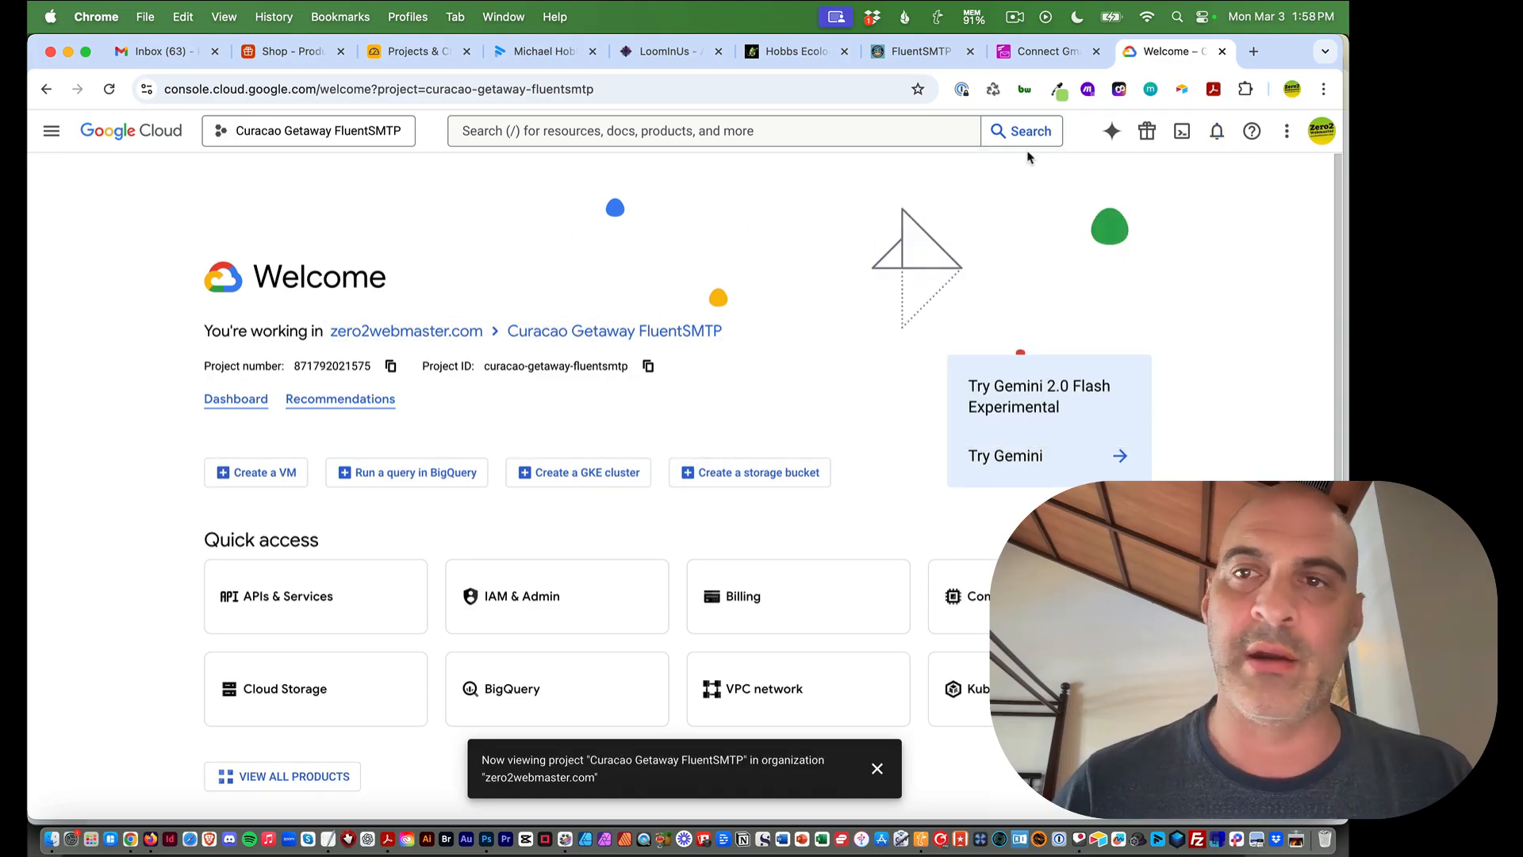
left_click(1047, 51)
scroll(482, 415, "down", 5)
scroll(481, 415, "down", 2)
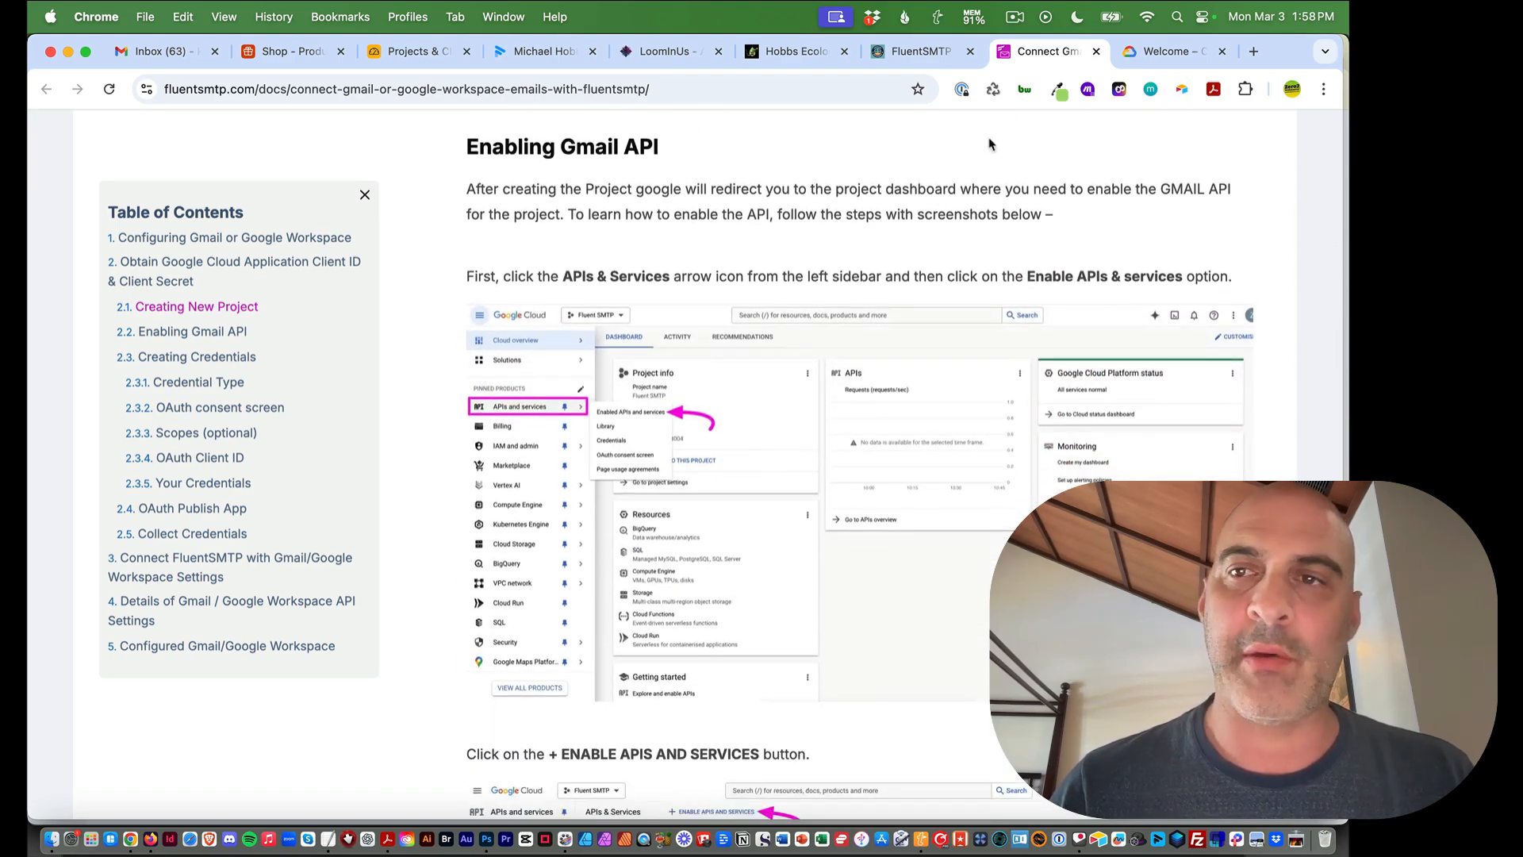
Navigate through APIs & Services > Enabled APIs & services to the API Library
left_click(1186, 49)
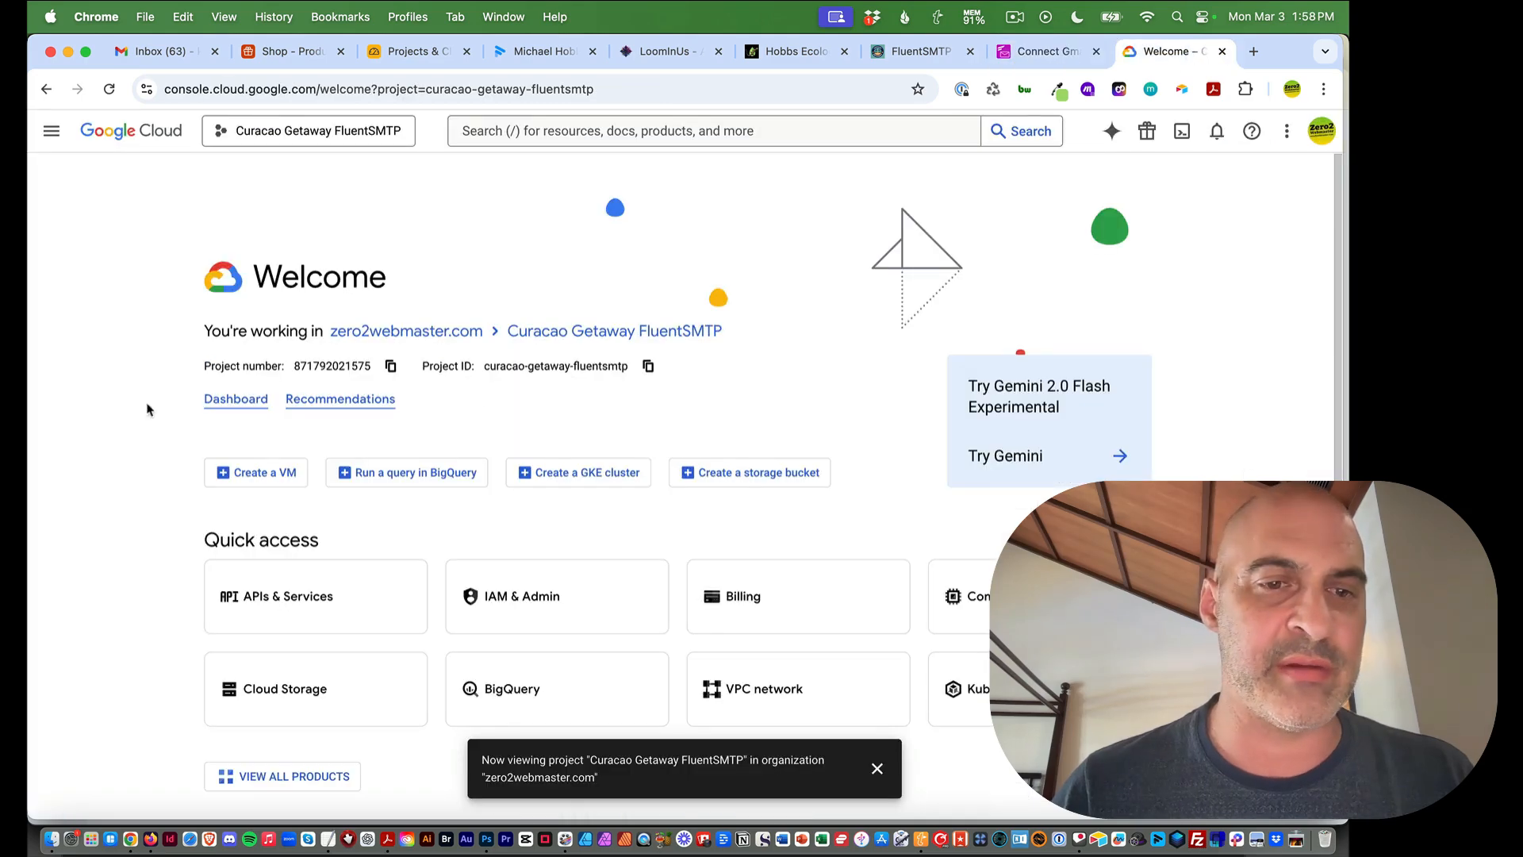
left_click(51, 130)
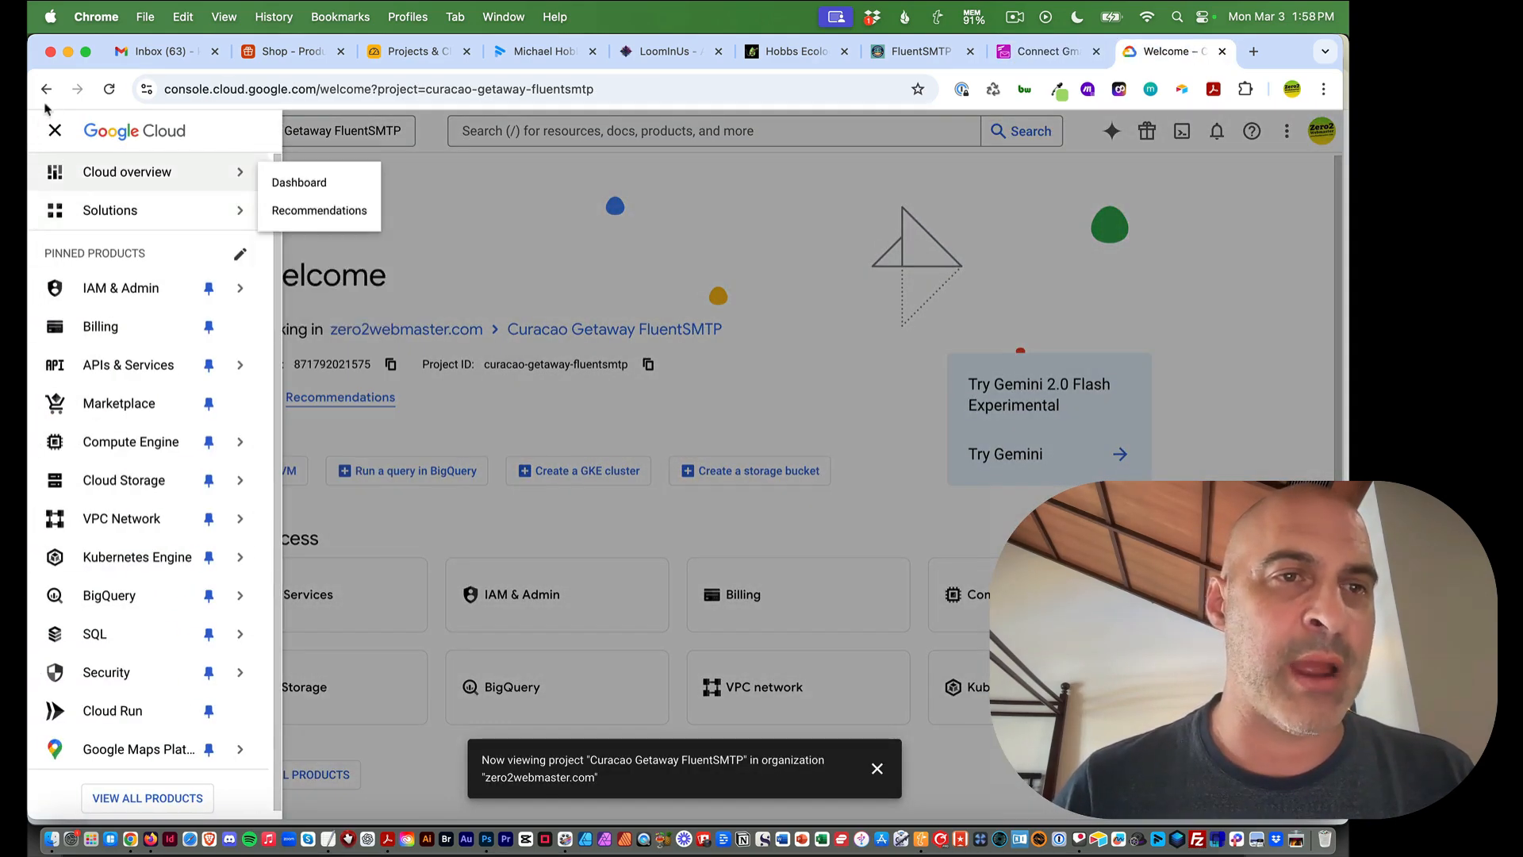
mouse_move(119, 301)
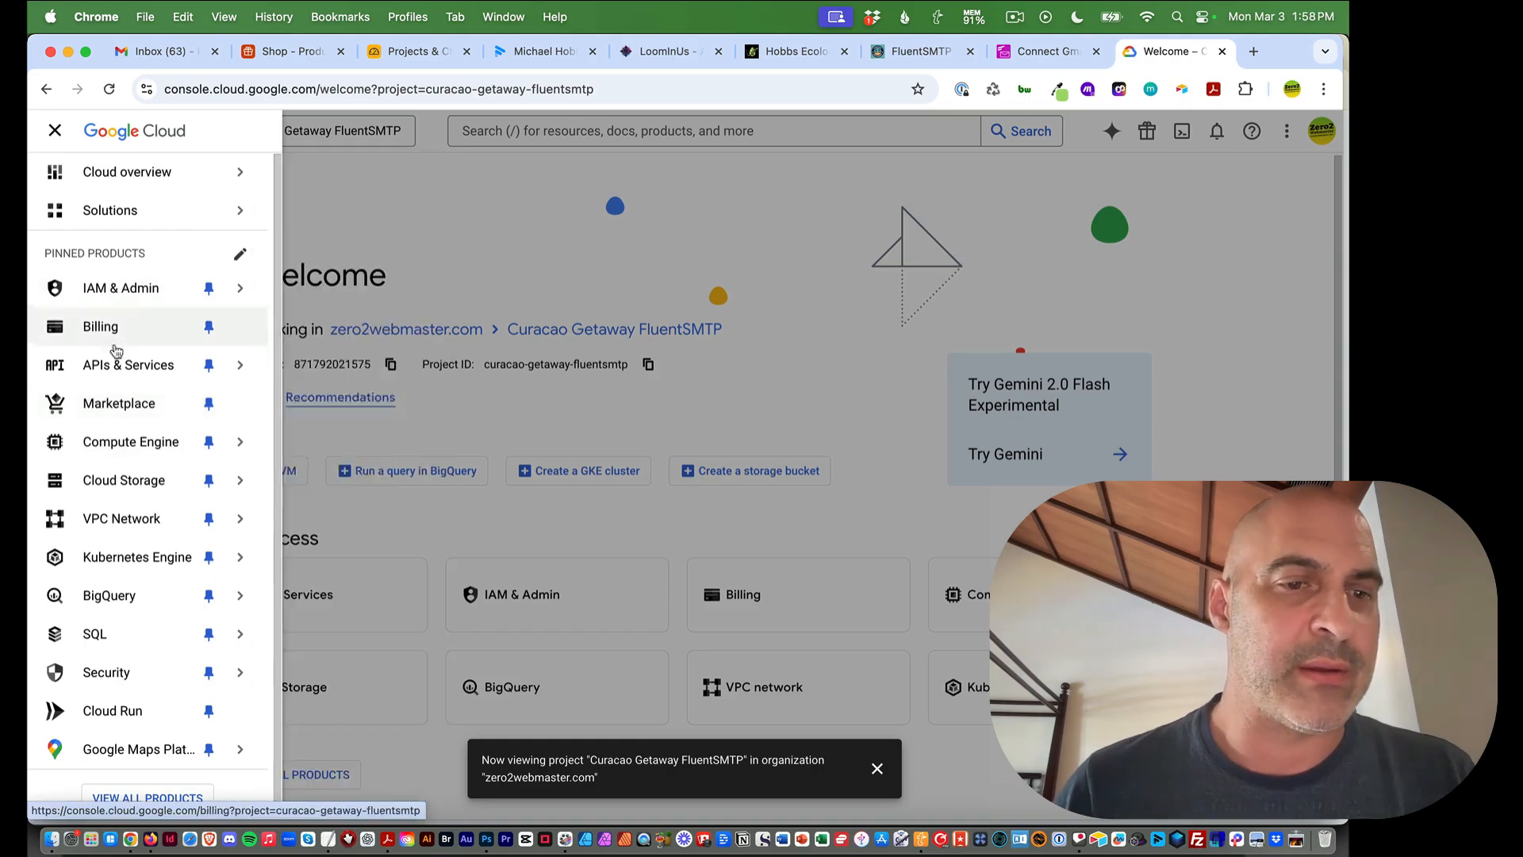
mouse_move(129, 368)
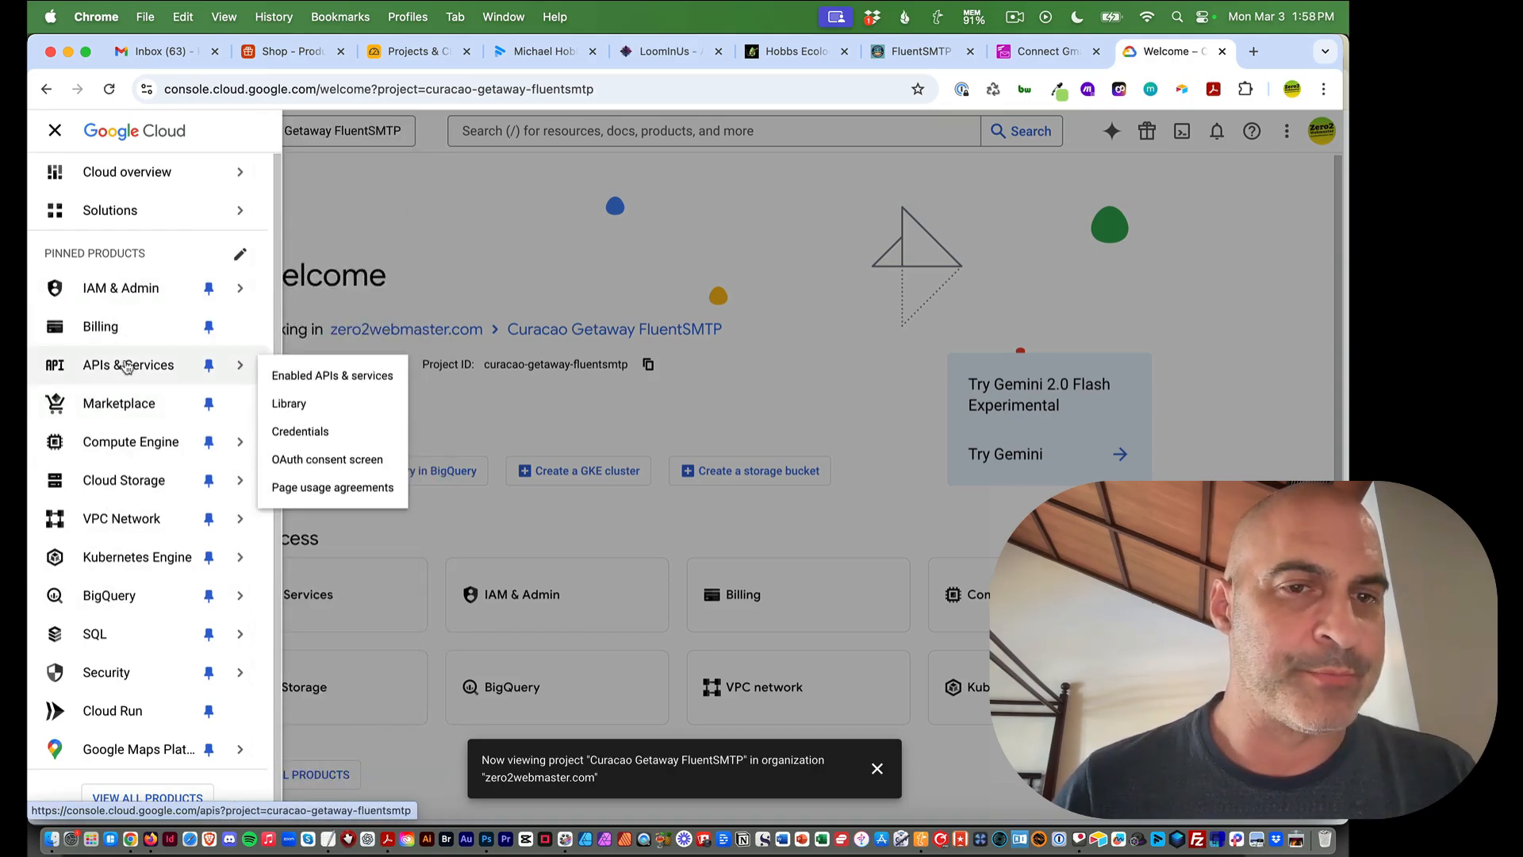
left_click(293, 375)
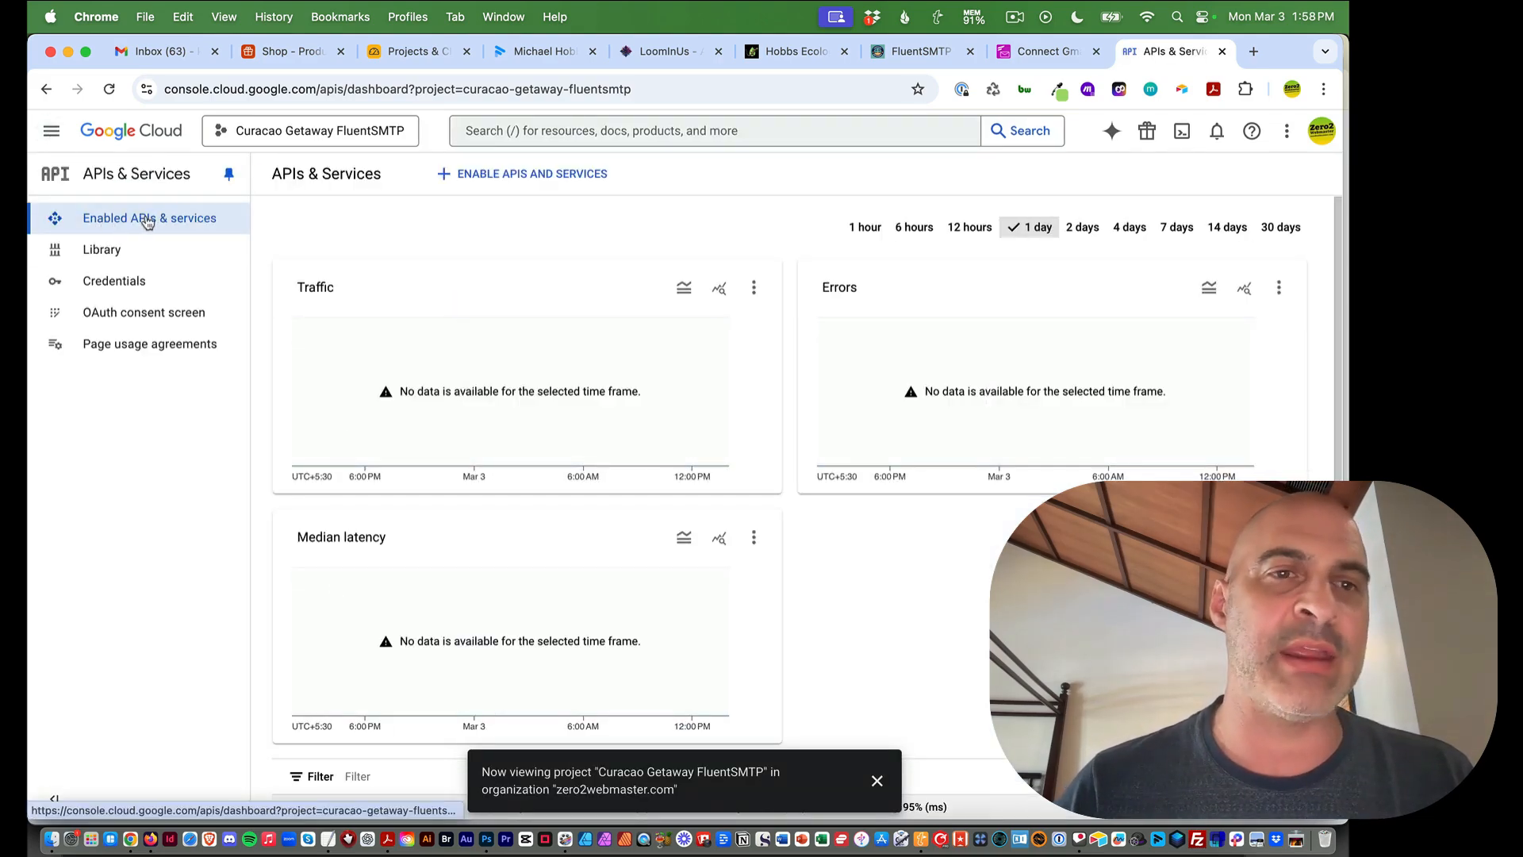
left_click(507, 175)
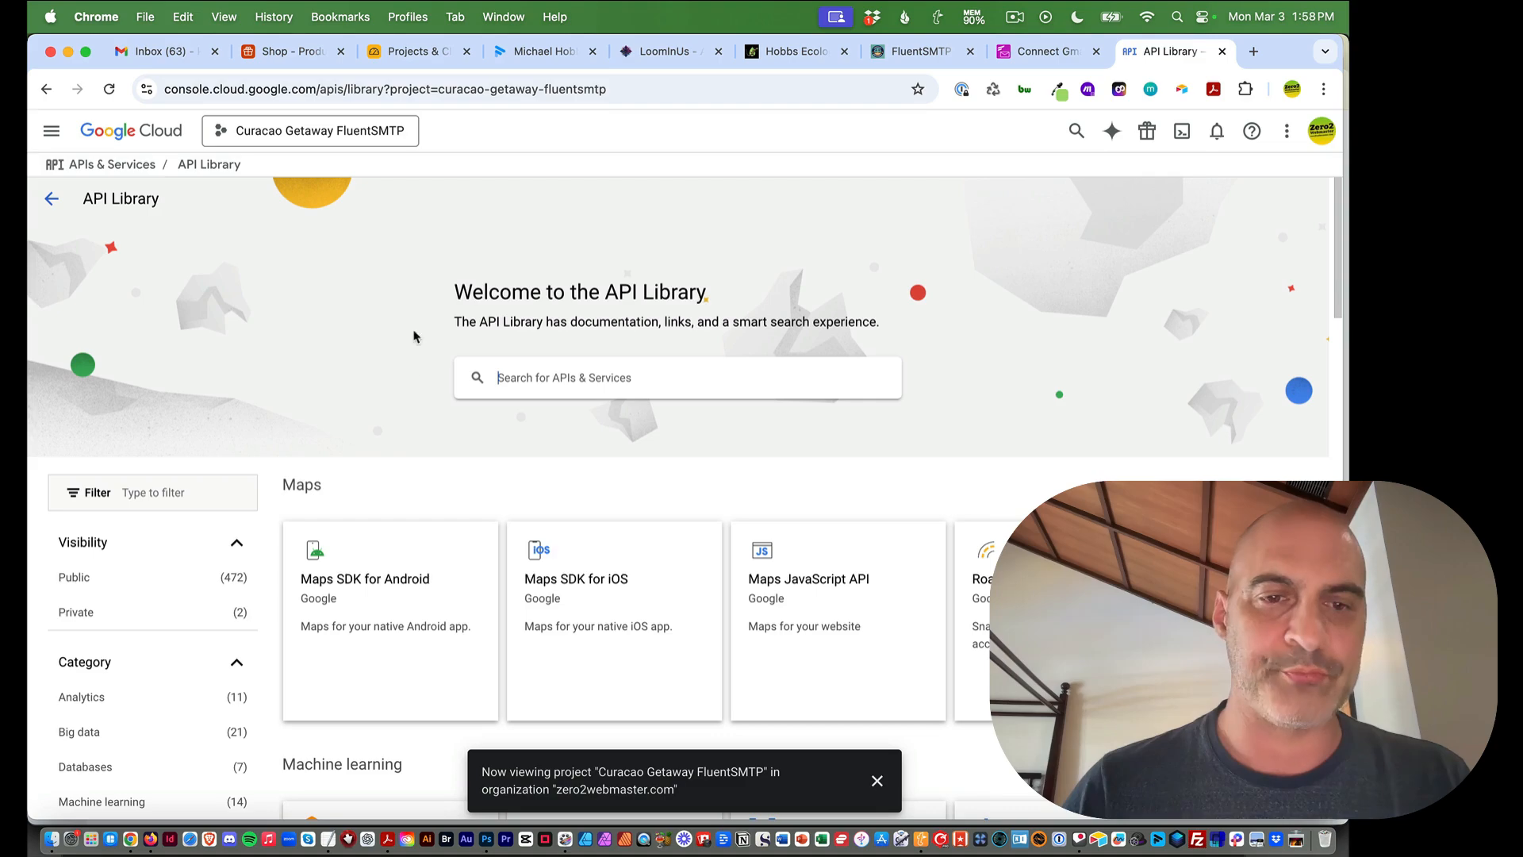
Open the Gmail API product page and review the guide's enabling steps
scroll(436, 372, "down", 12)
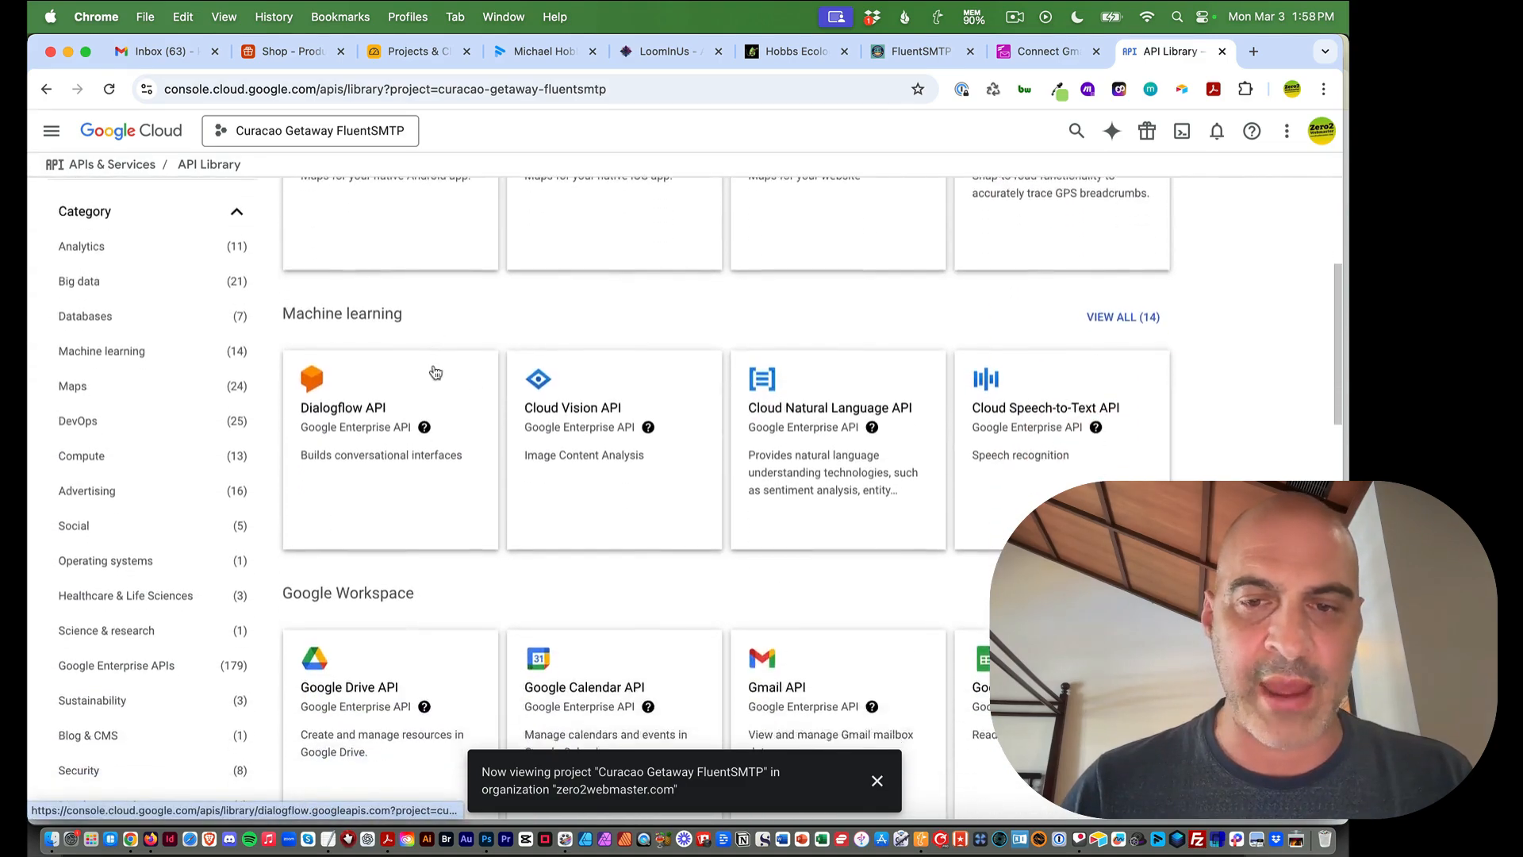
left_click(838, 346)
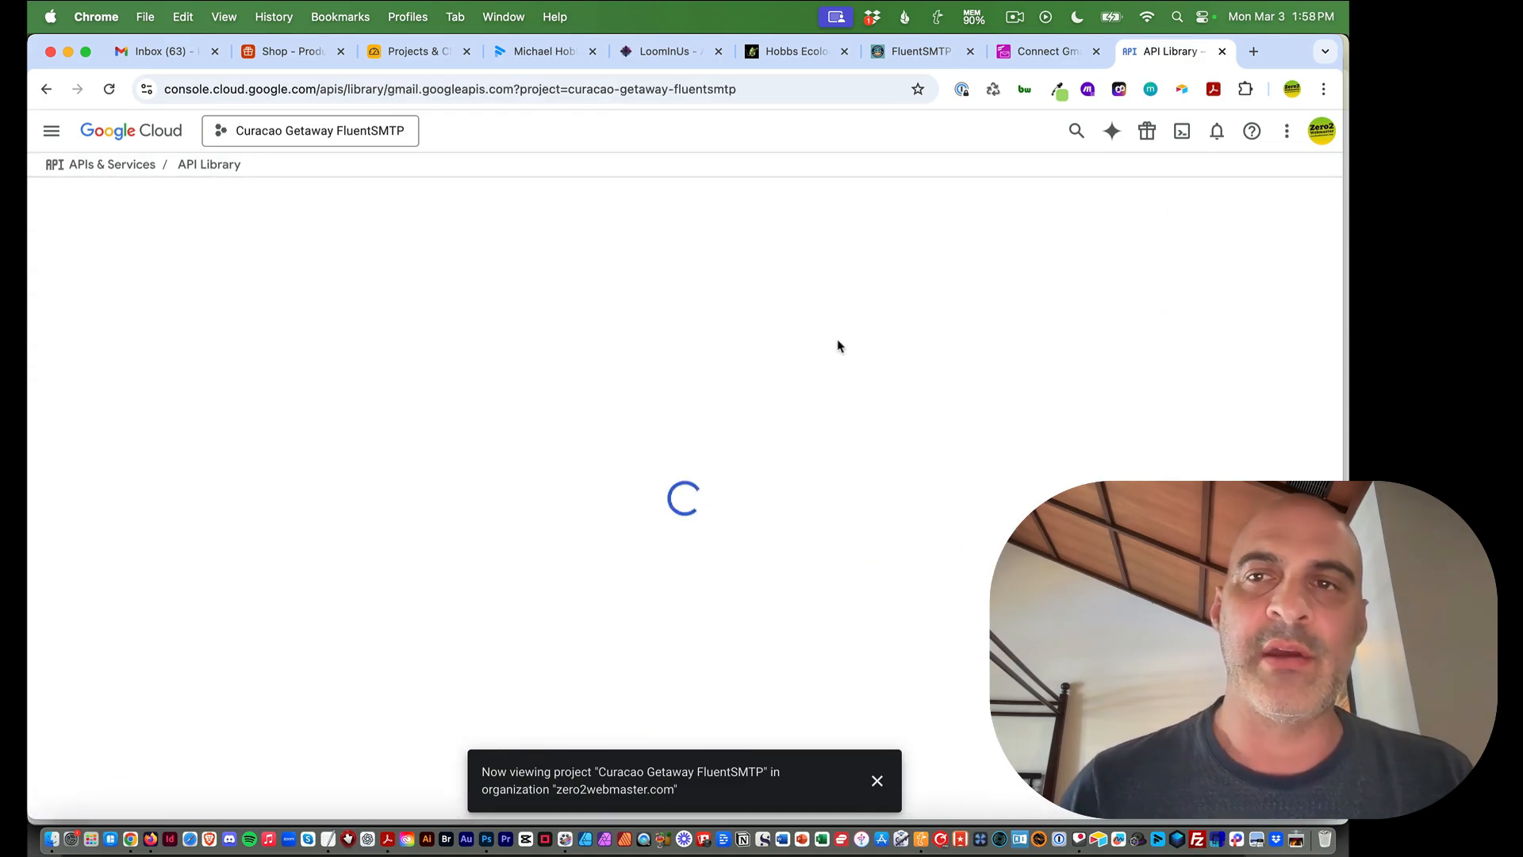
left_click(1044, 52)
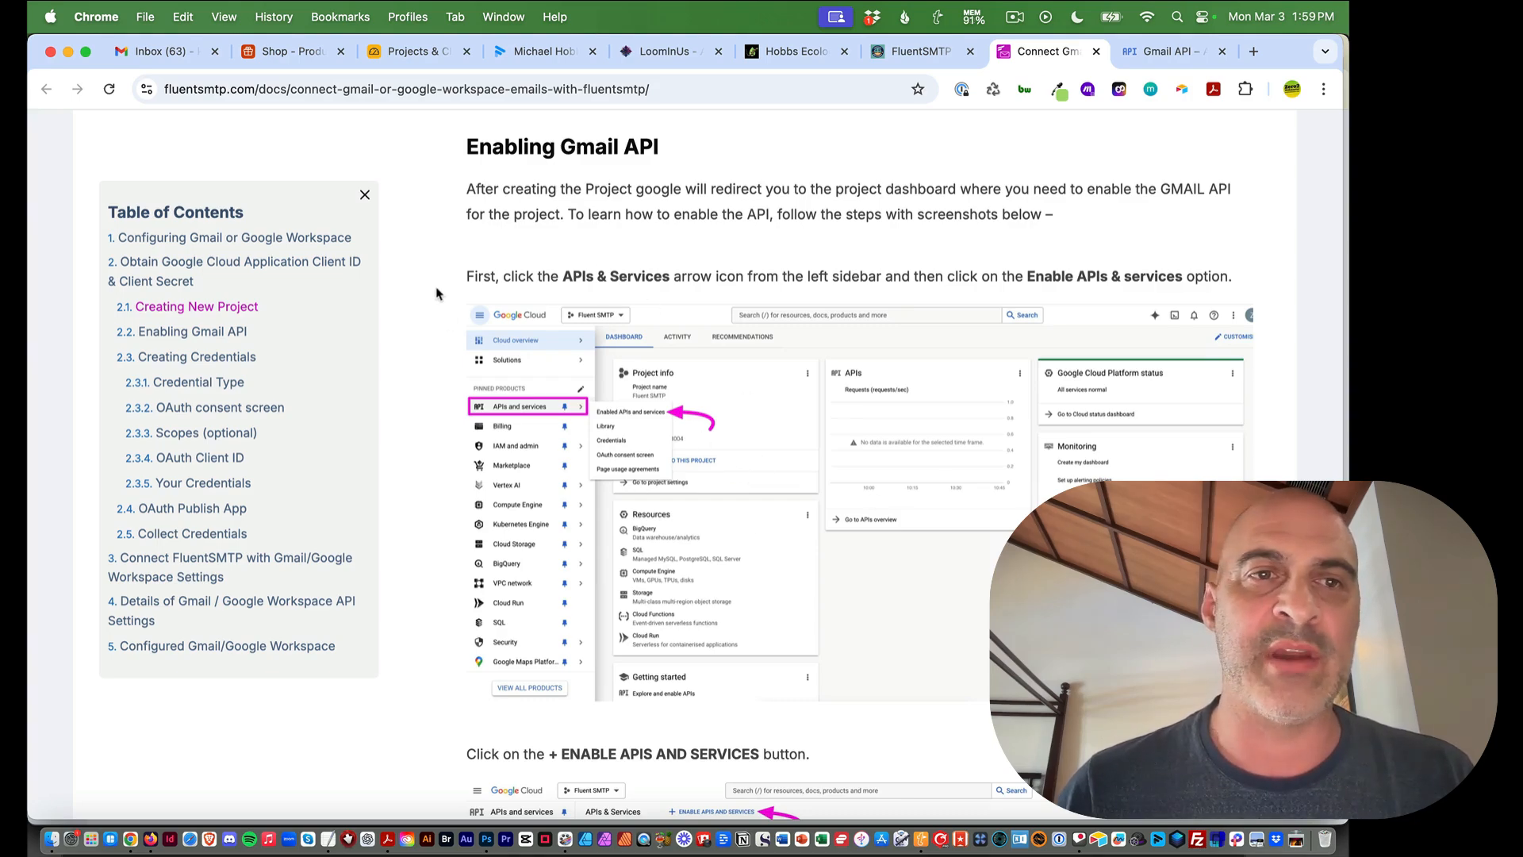
scroll(436, 294, "down", 5)
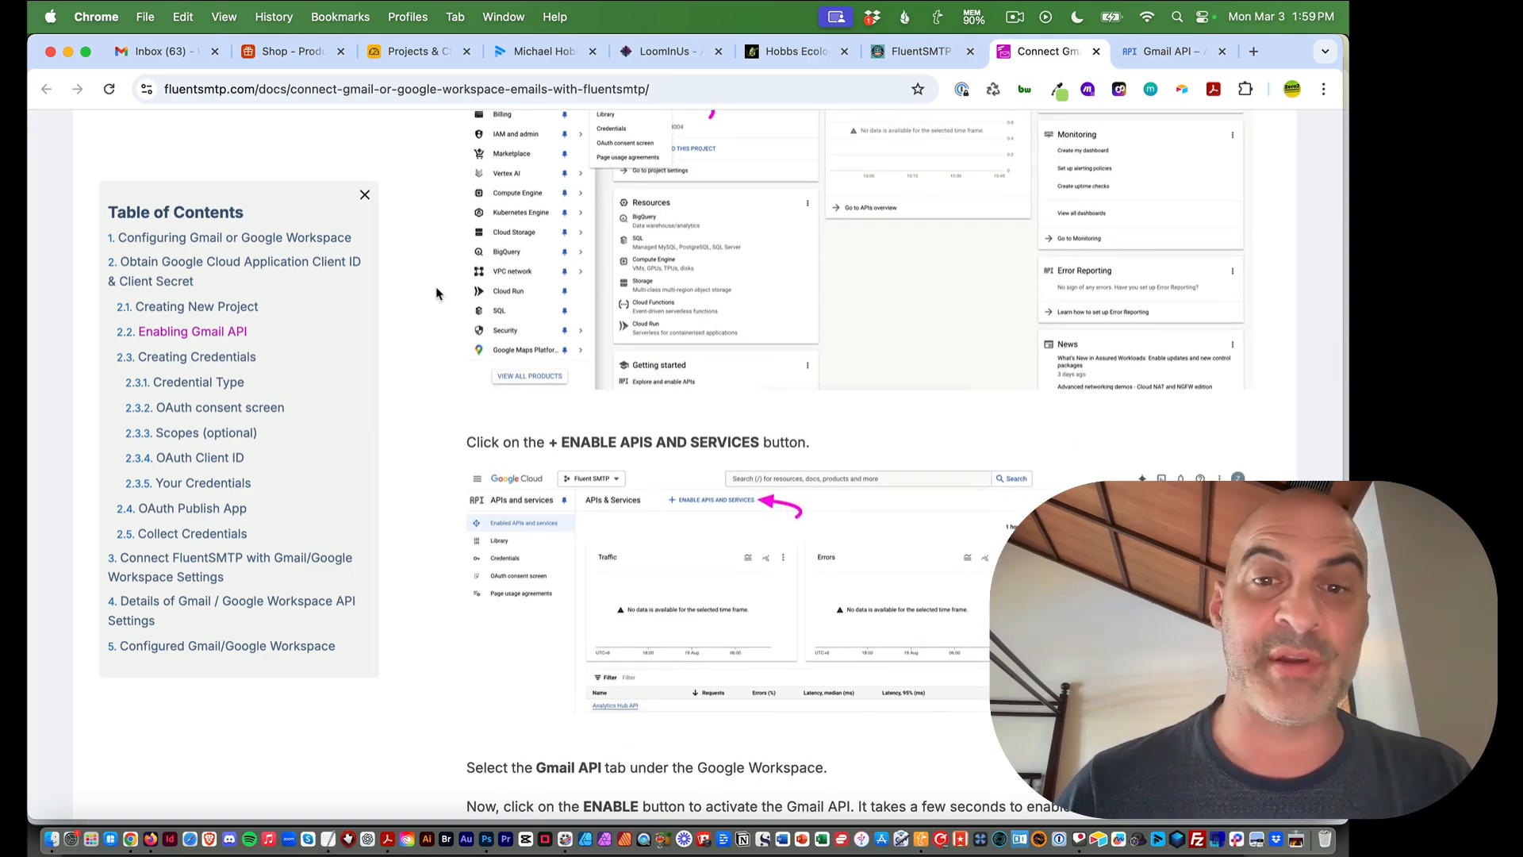
scroll(437, 293, "down", 5)
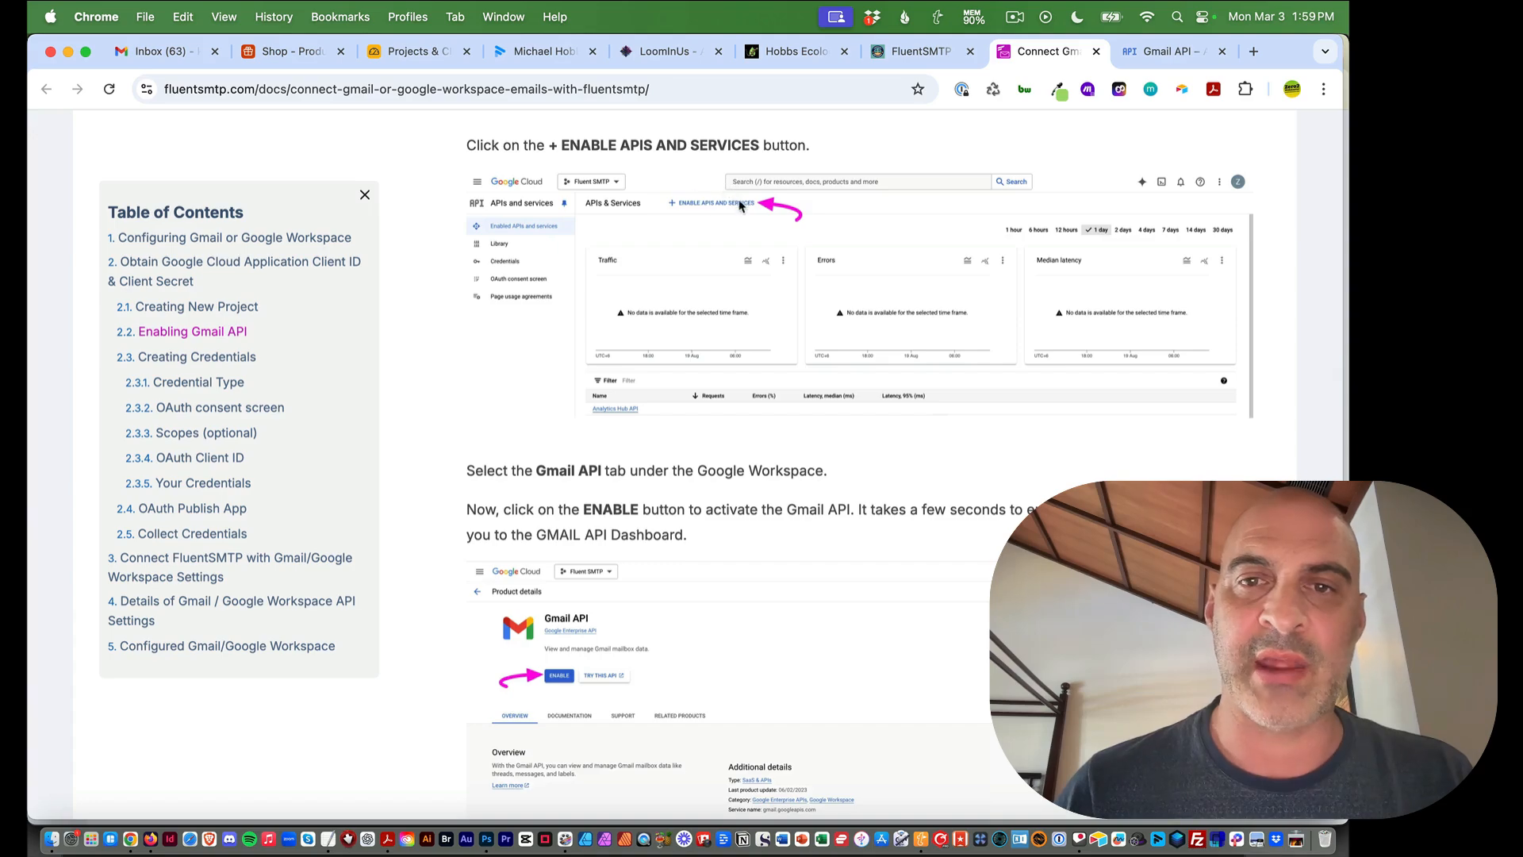
scroll(712, 227, "down", 5)
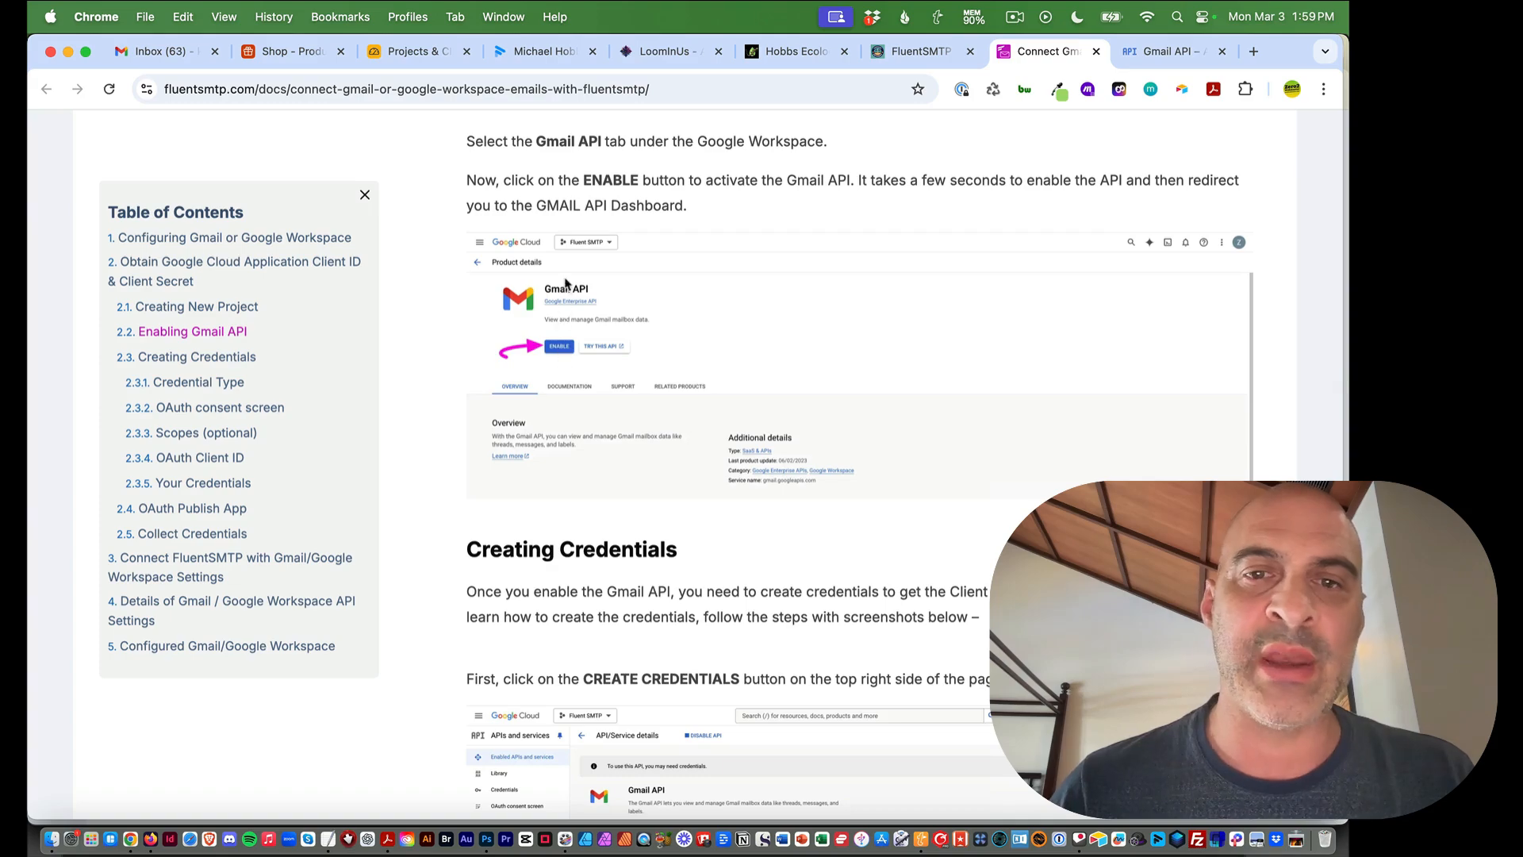
Enable the Gmail API, then read the guide's Creating Credentials section
left_click(1172, 51)
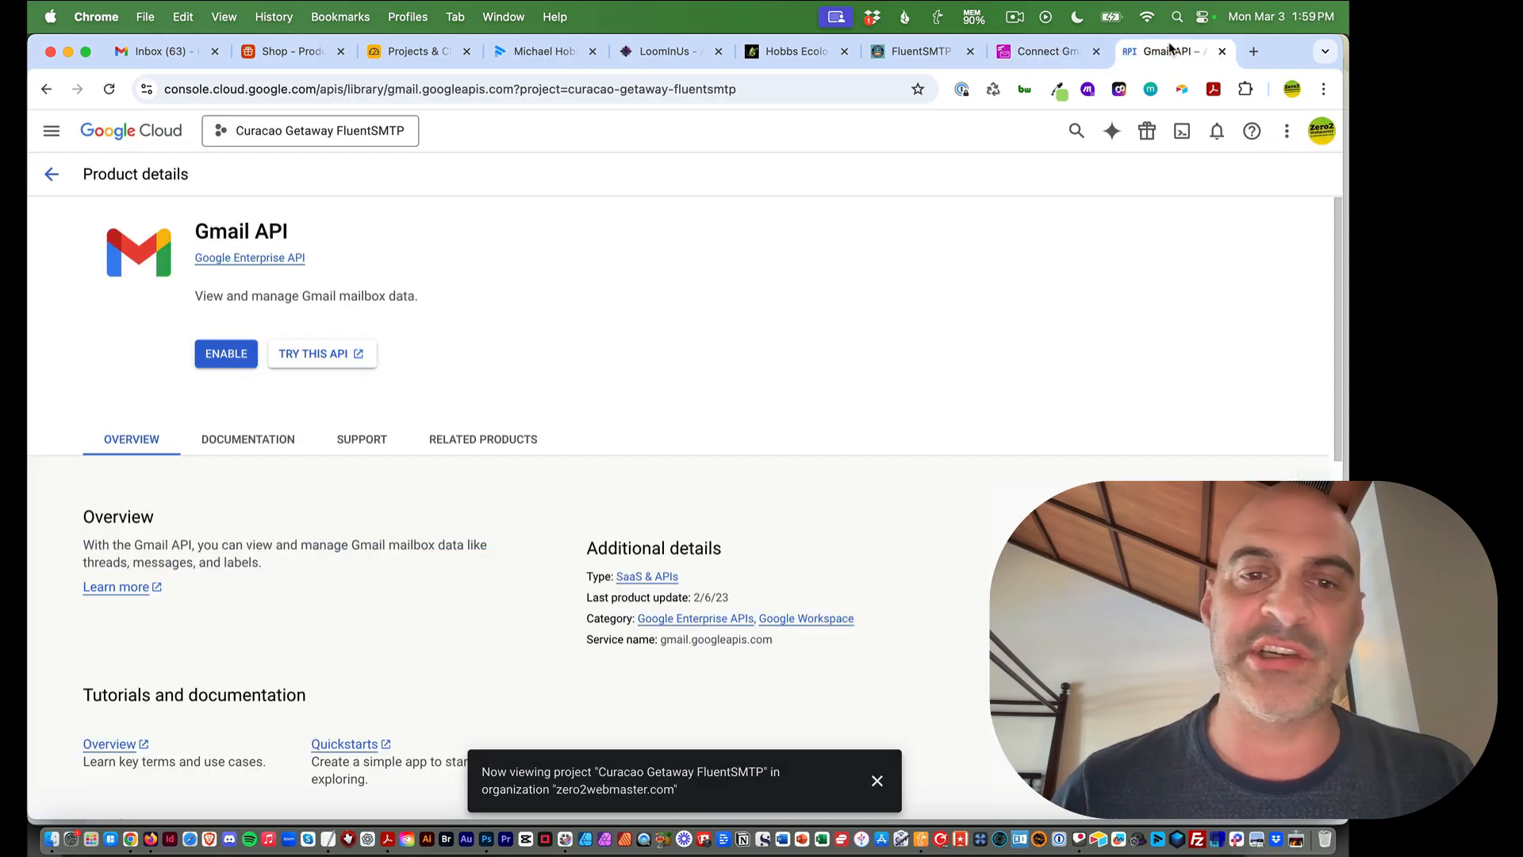
left_click(226, 354)
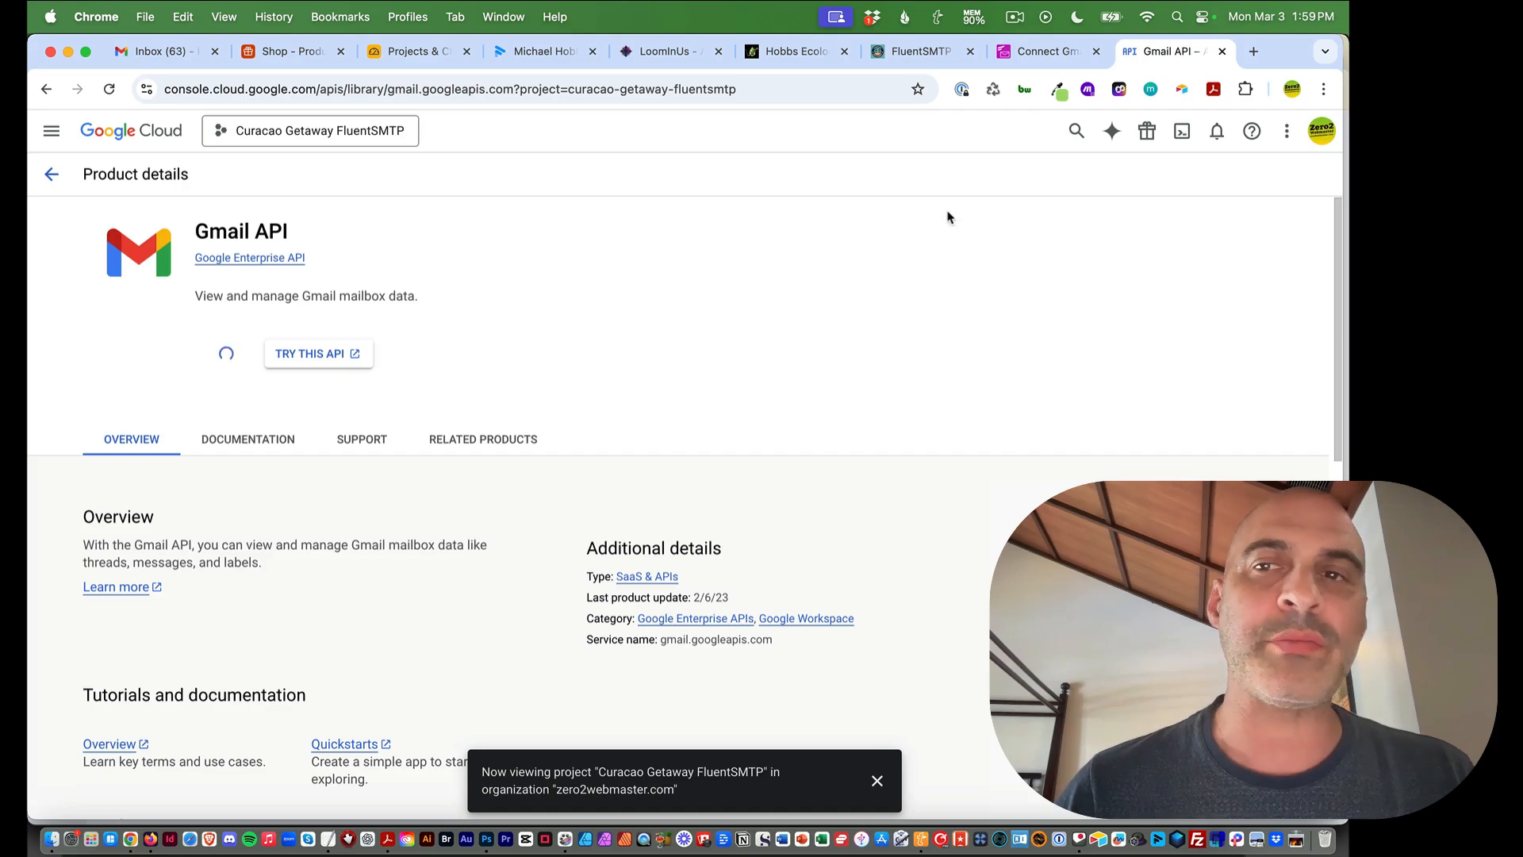
left_click(1037, 53)
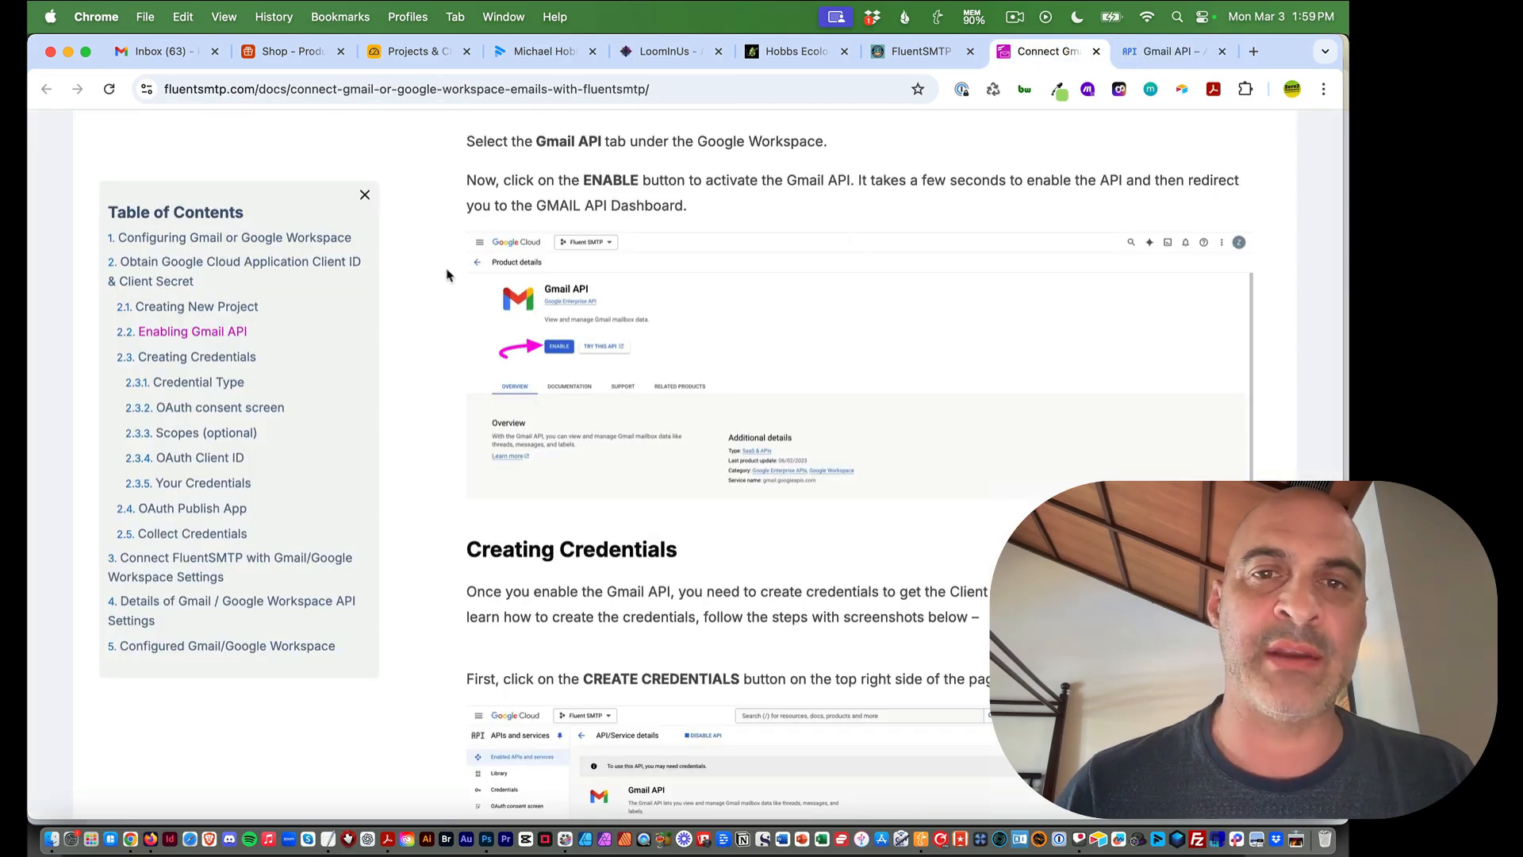
scroll(447, 275, "down", 5)
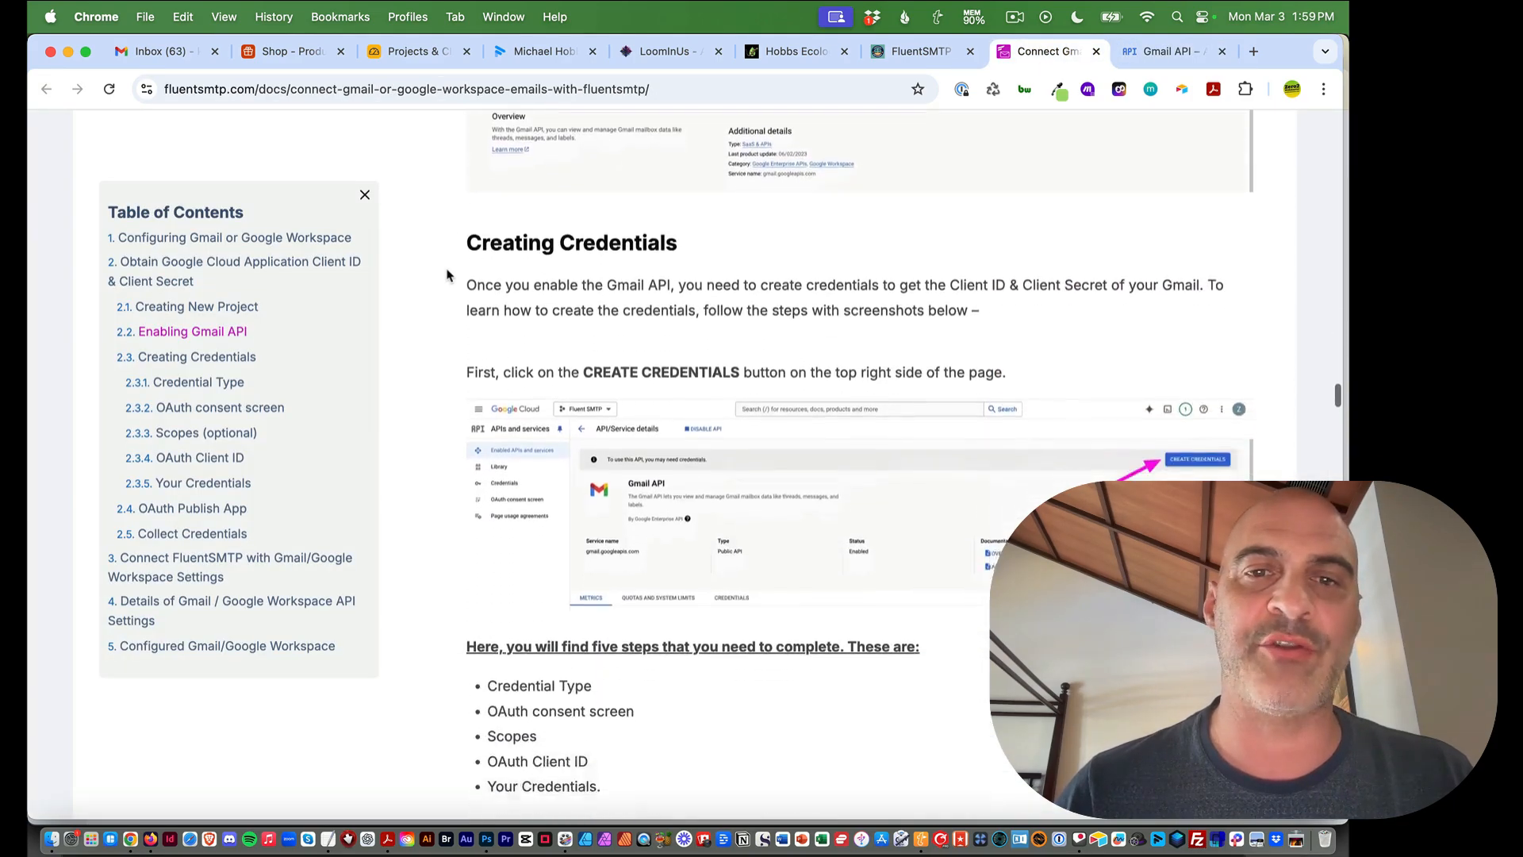
scroll(446, 274, "down", 1)
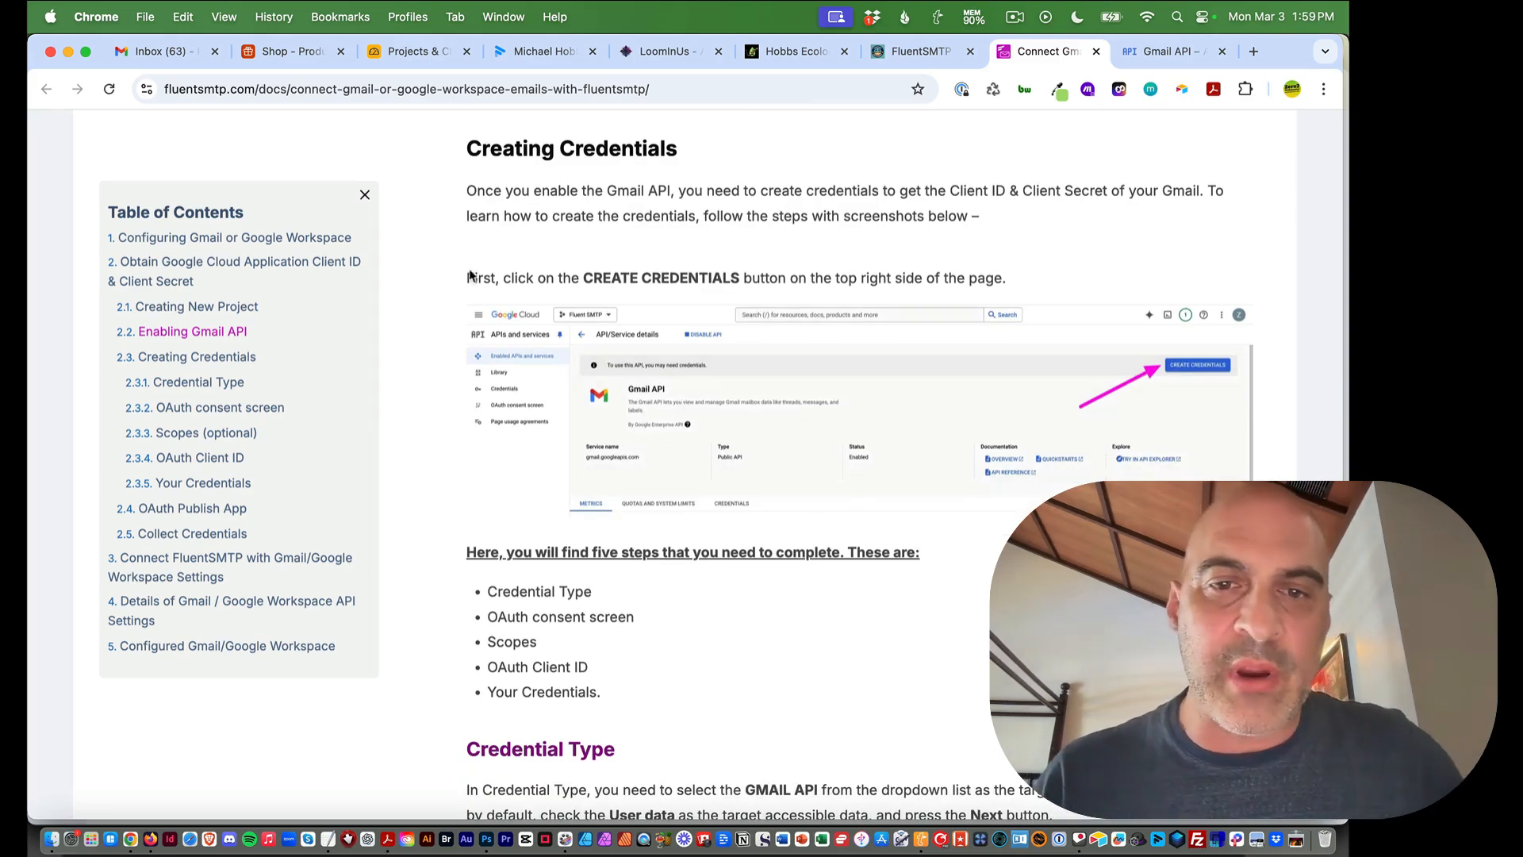
left_click(1169, 51)
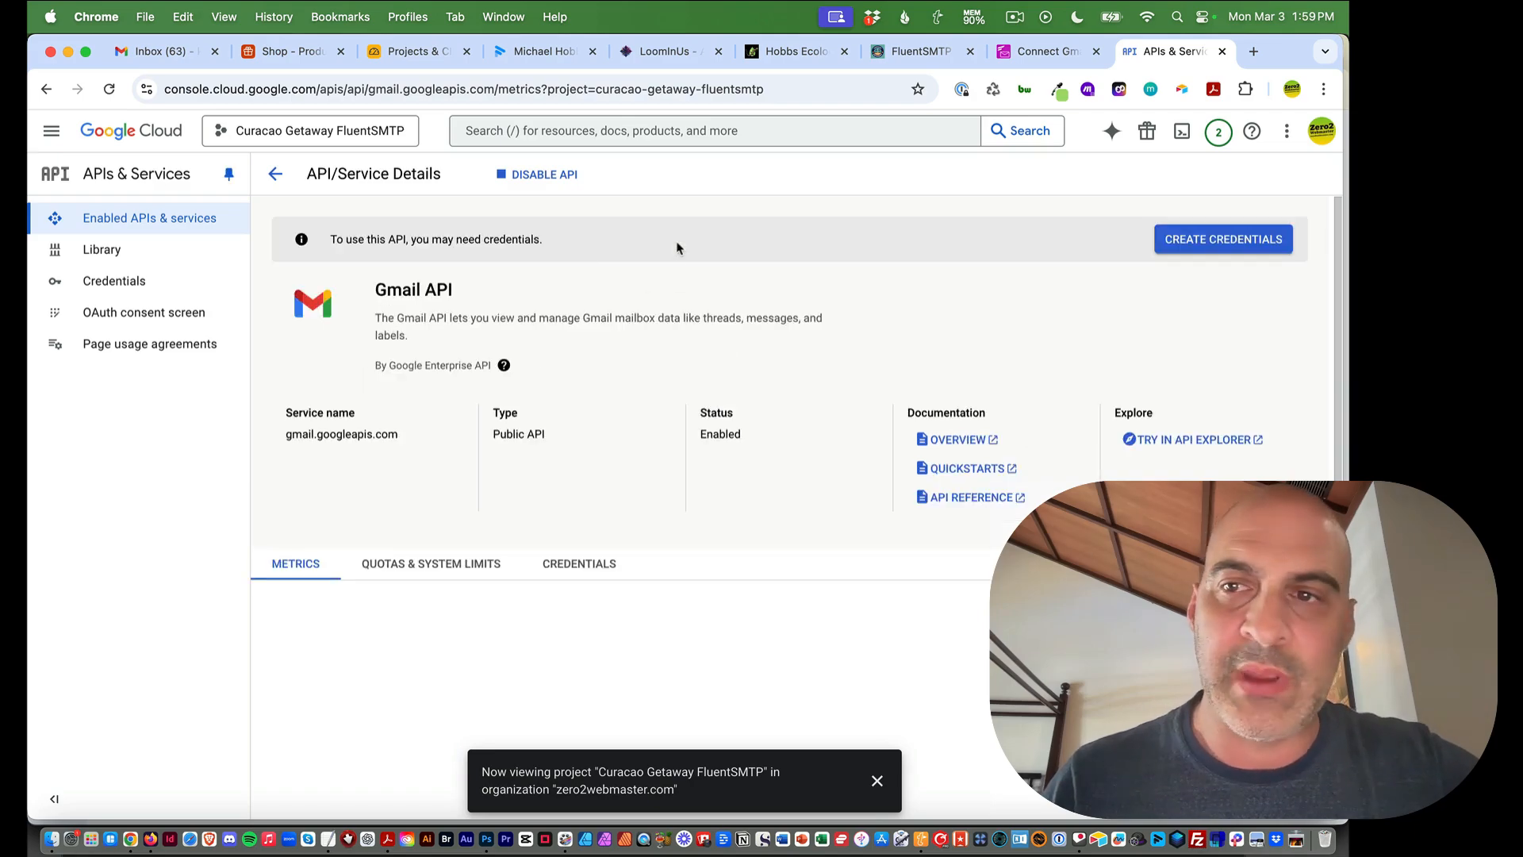
Start Gmail API credentials with User data as the accessed data, then continue to OAuth Consent Screen
left_click(1214, 243)
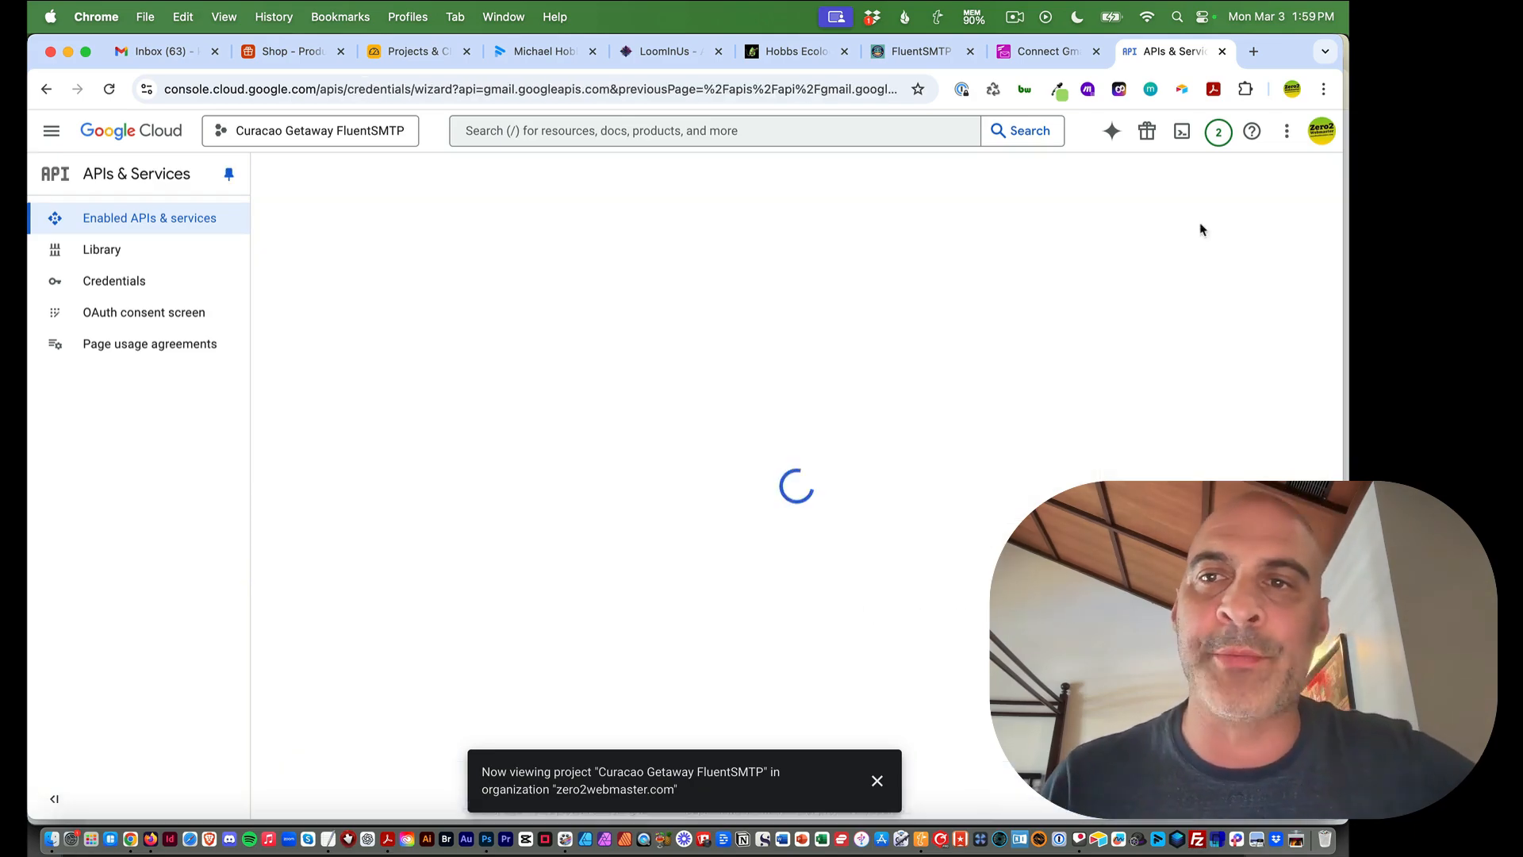
left_click(1047, 52)
scroll(872, 468, "down", 2)
scroll(492, 356, "down", 5)
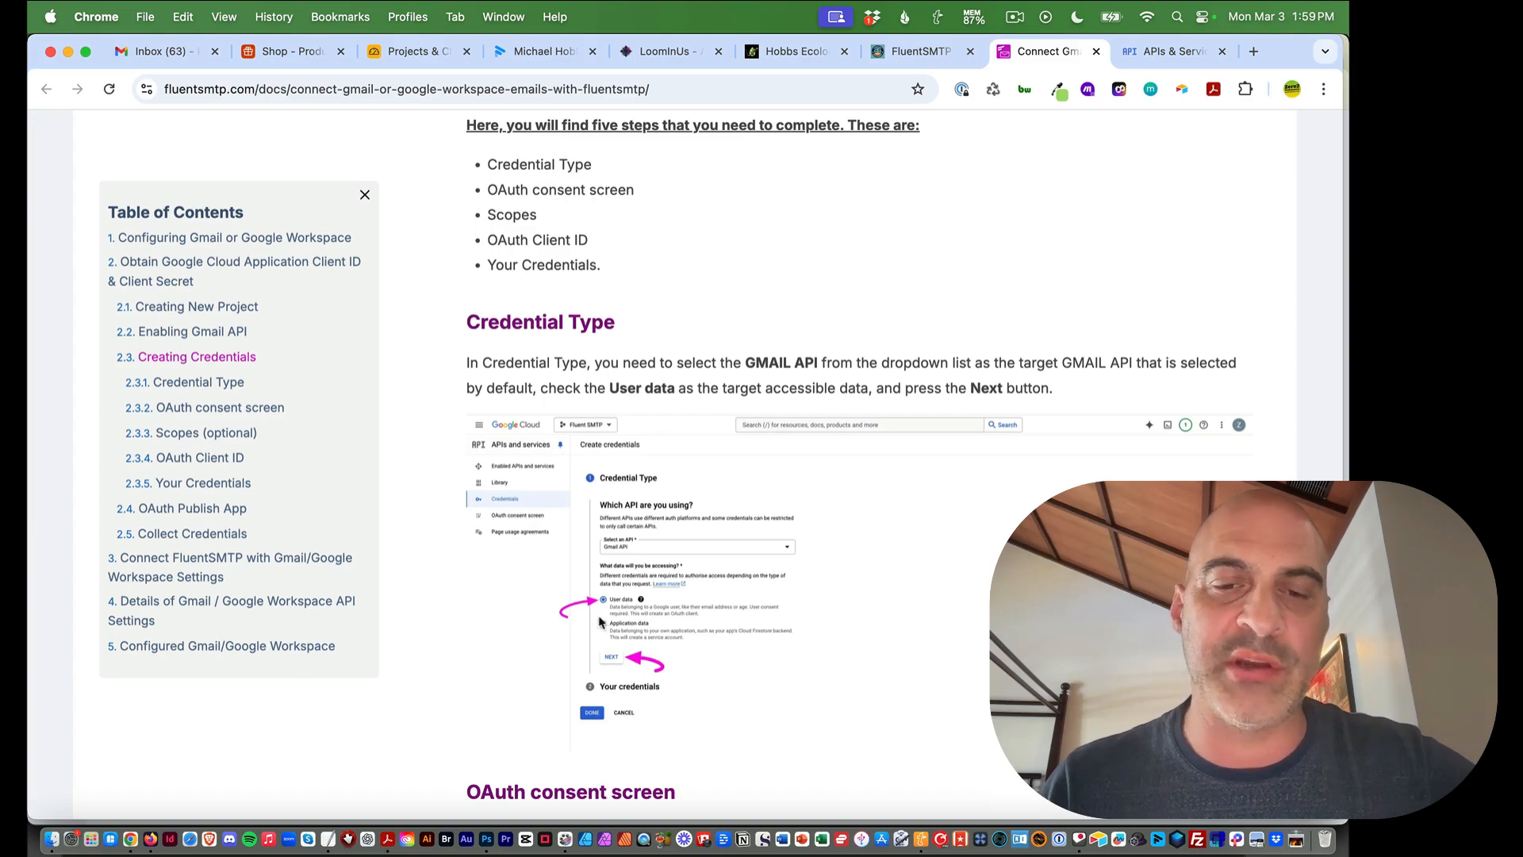
left_click(1165, 51)
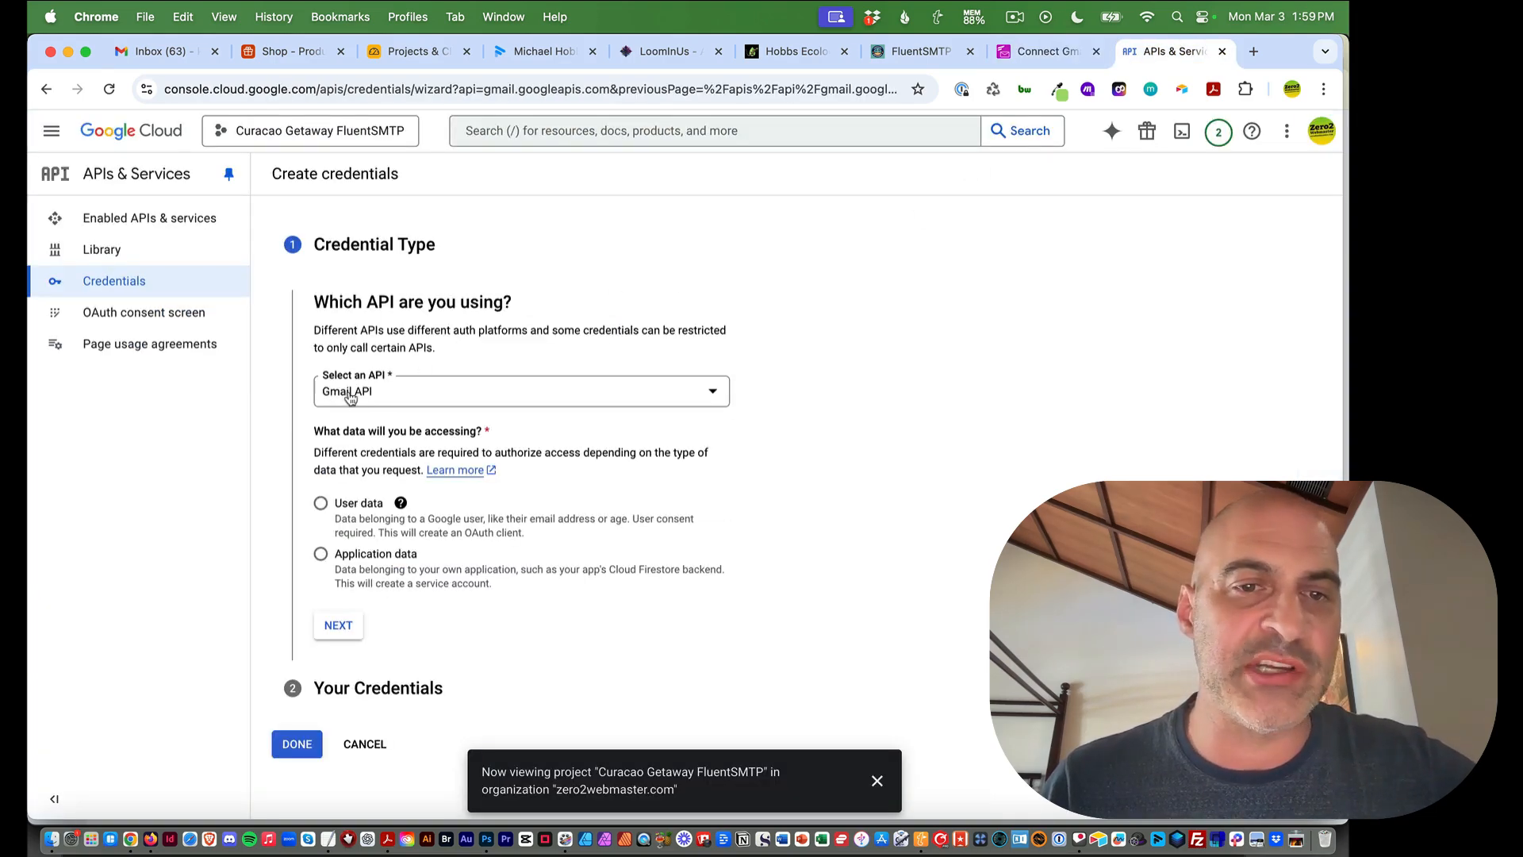
left_click(321, 505)
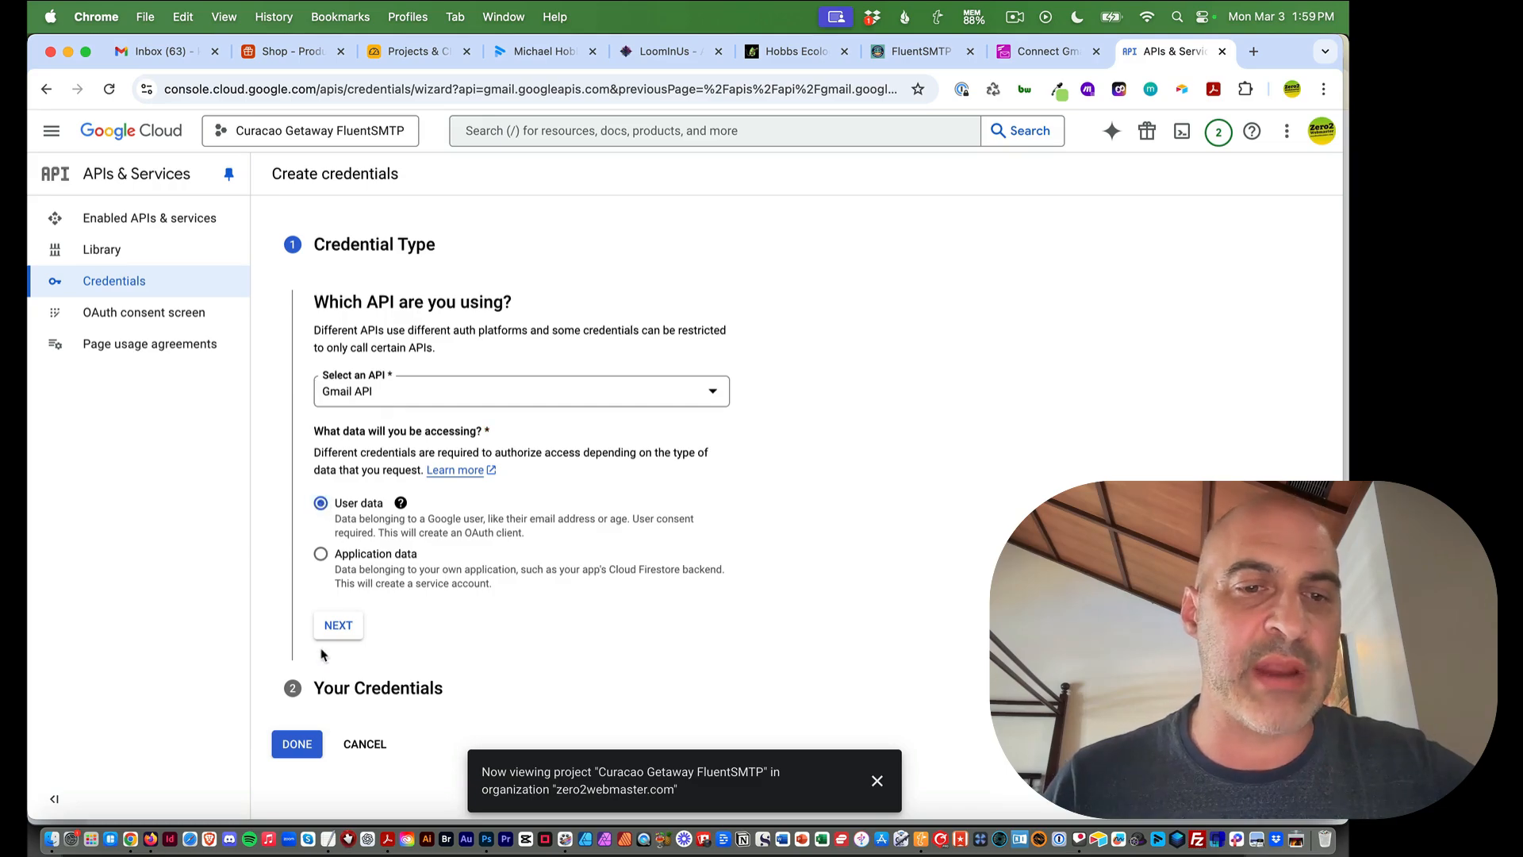
left_click(341, 631)
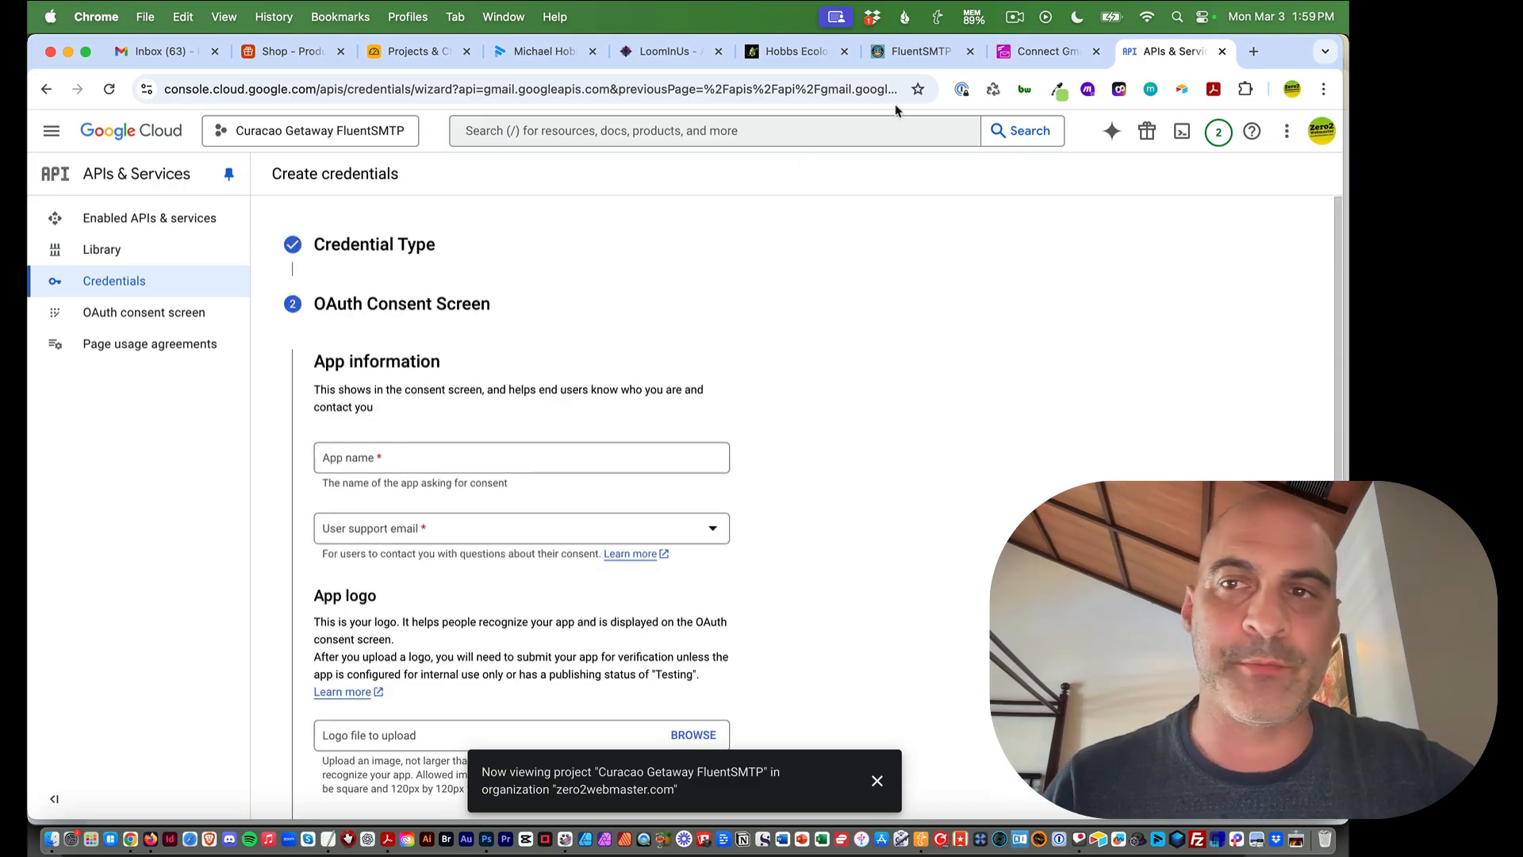
Read the guide's OAuth consent screen section on app name, support email and developer contact email
left_click(1047, 52)
scroll(666, 352, "down", 8)
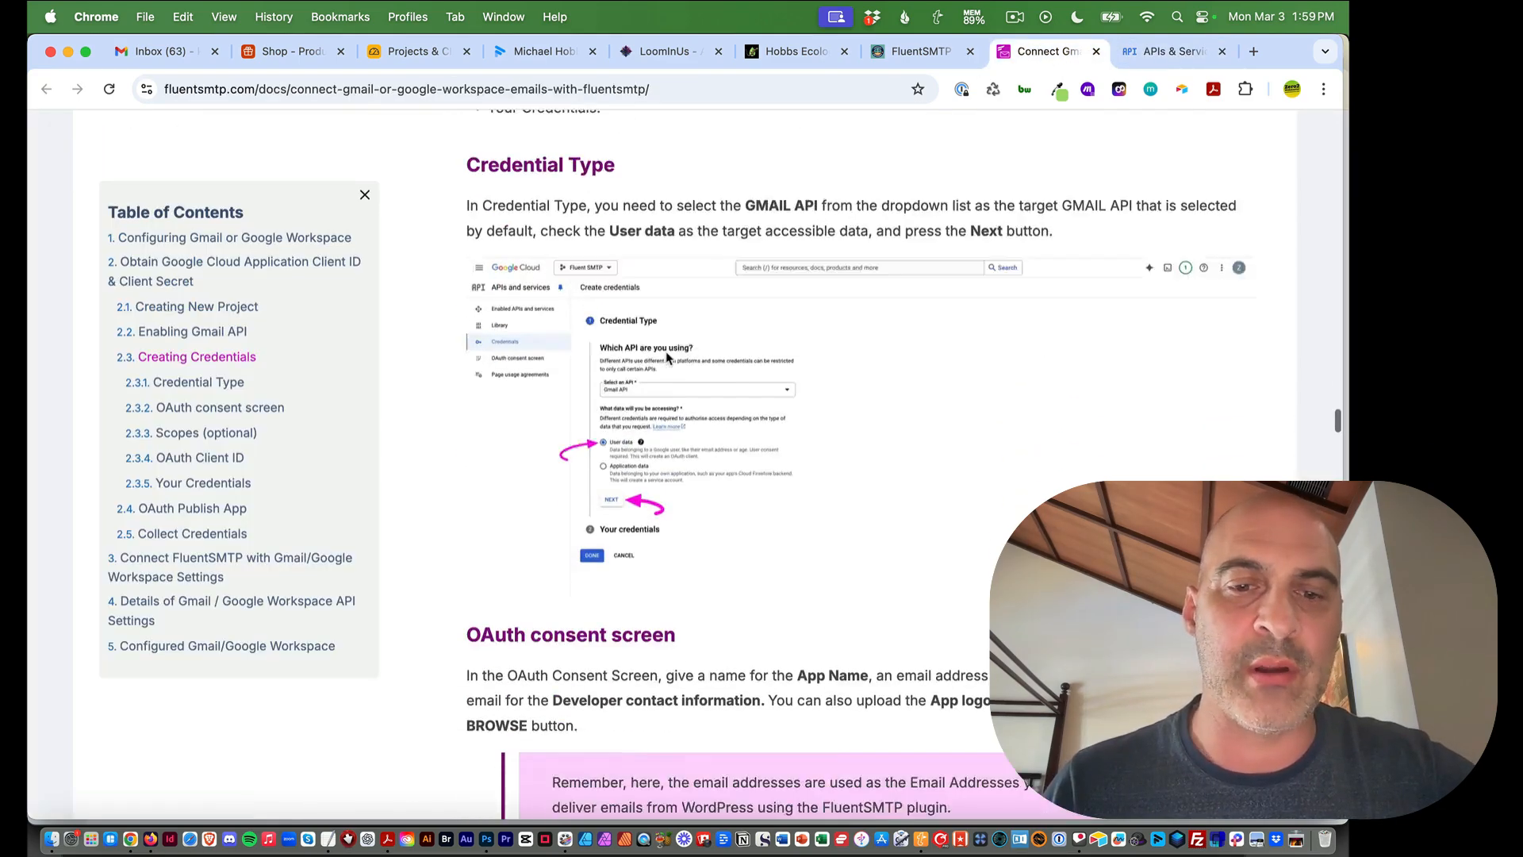
scroll(666, 352, "down", 1)
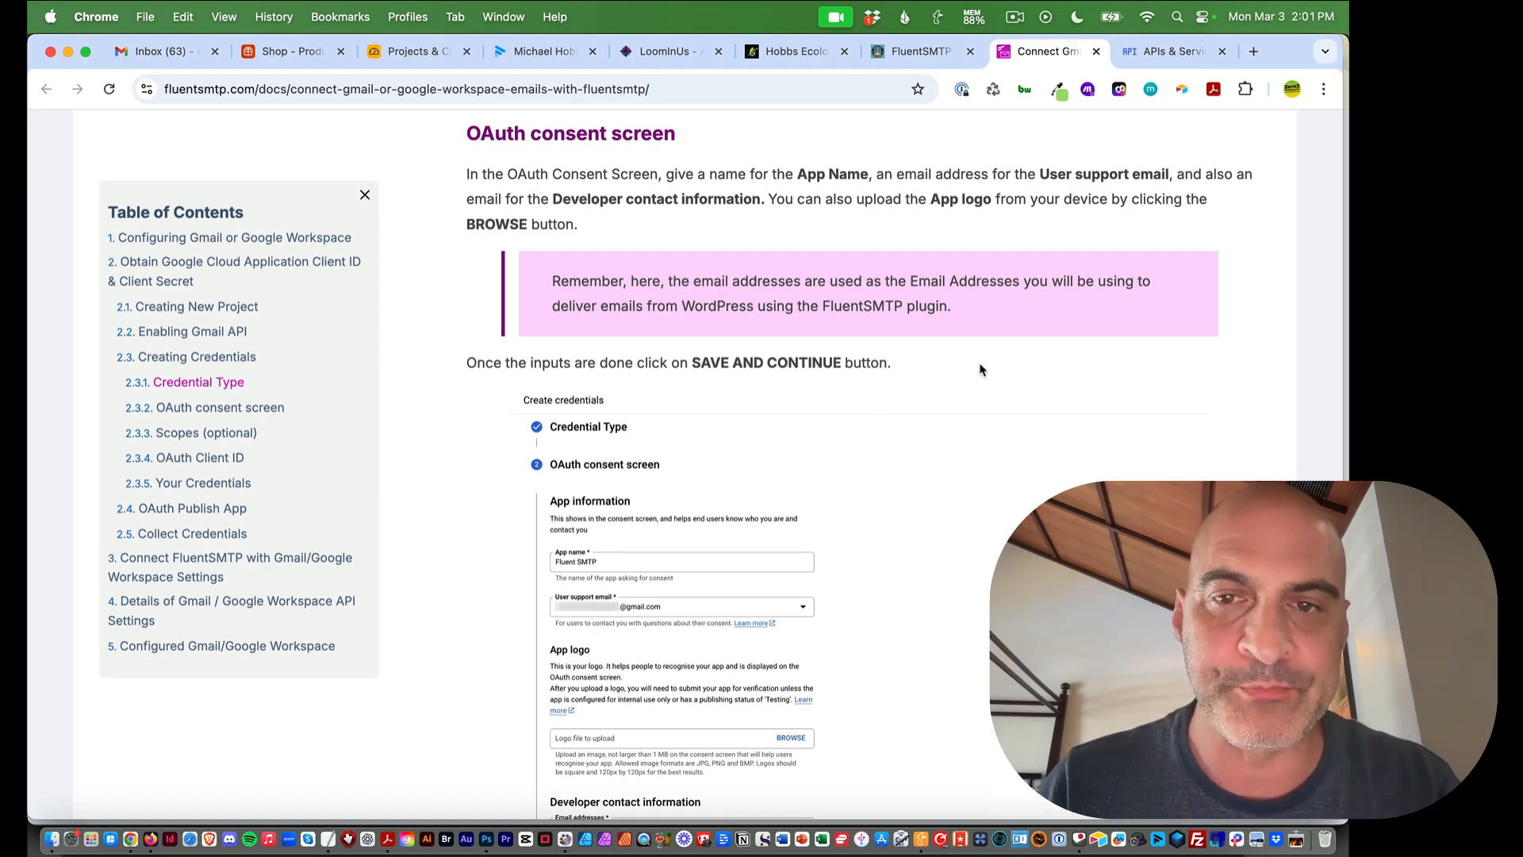
scroll(984, 383, "down", 2)
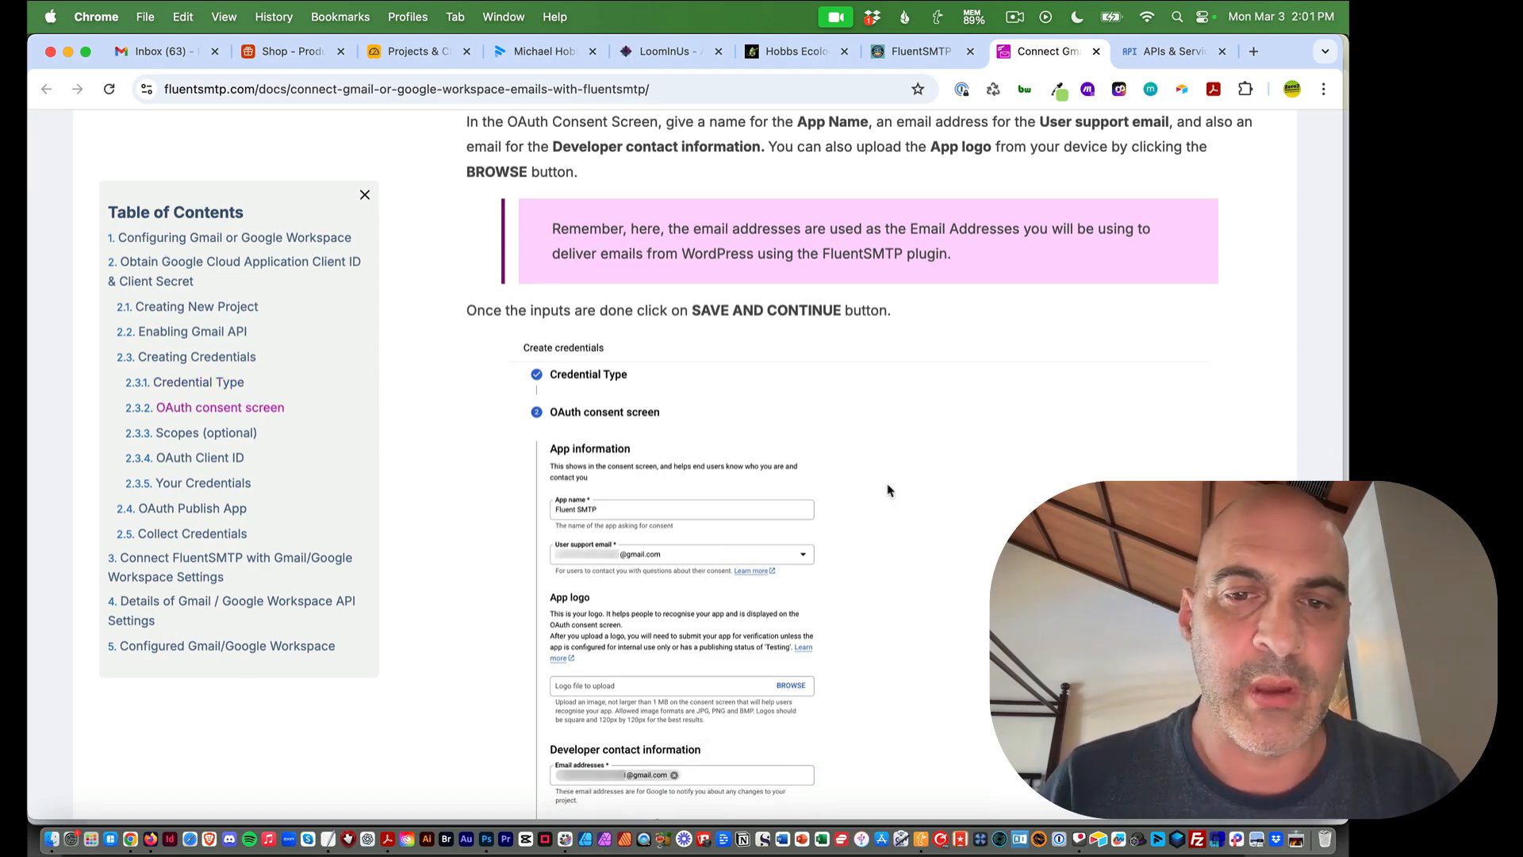
scroll(683, 516, "down", 5)
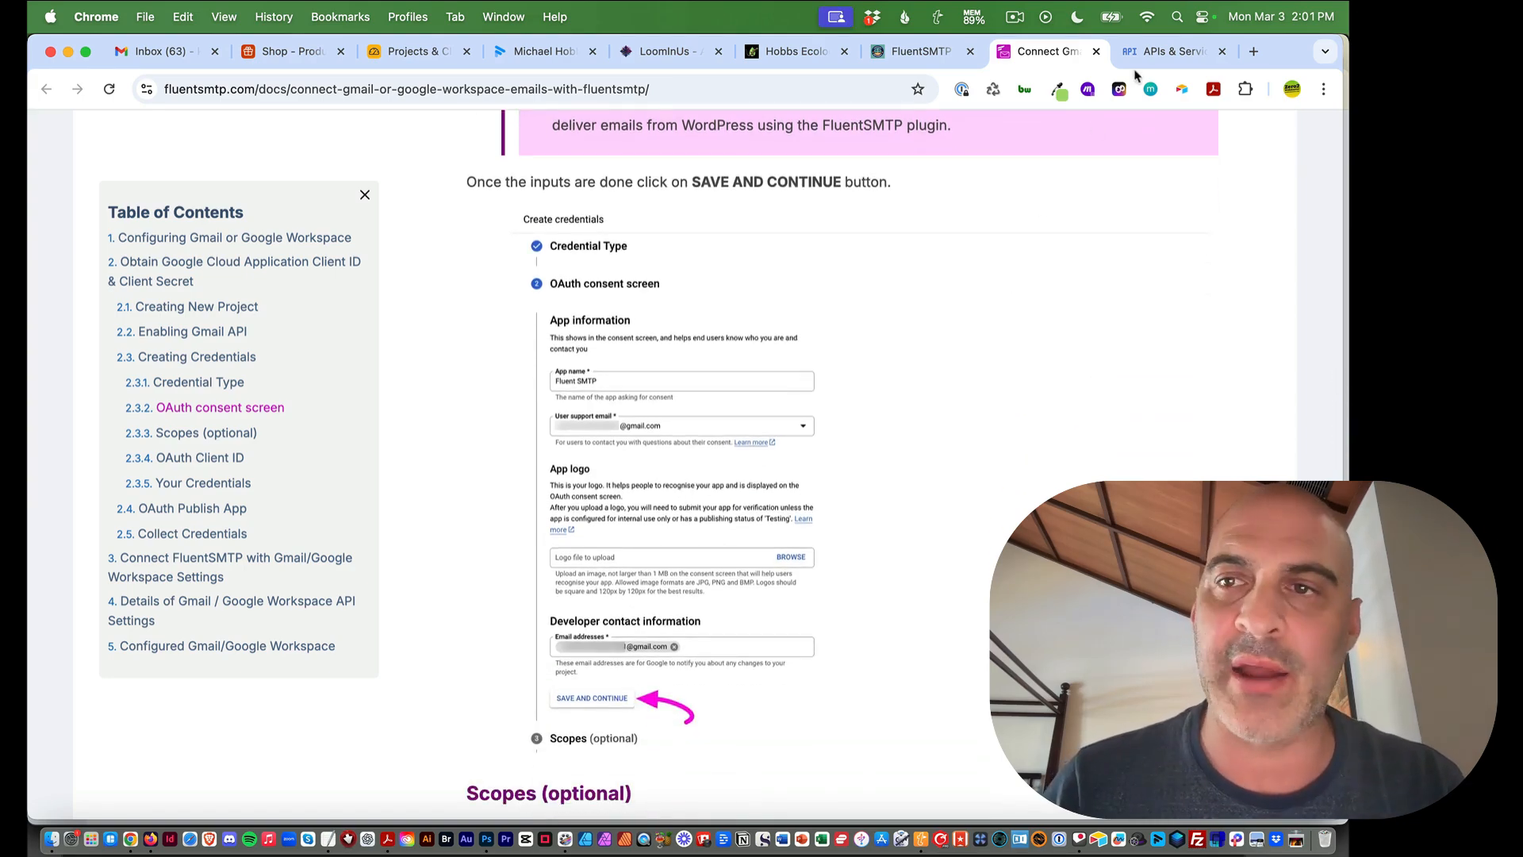
left_click(1158, 51)
Enter app name Curacao Getaway FluentSMTP and pick the account email as user support email
left_click(347, 465)
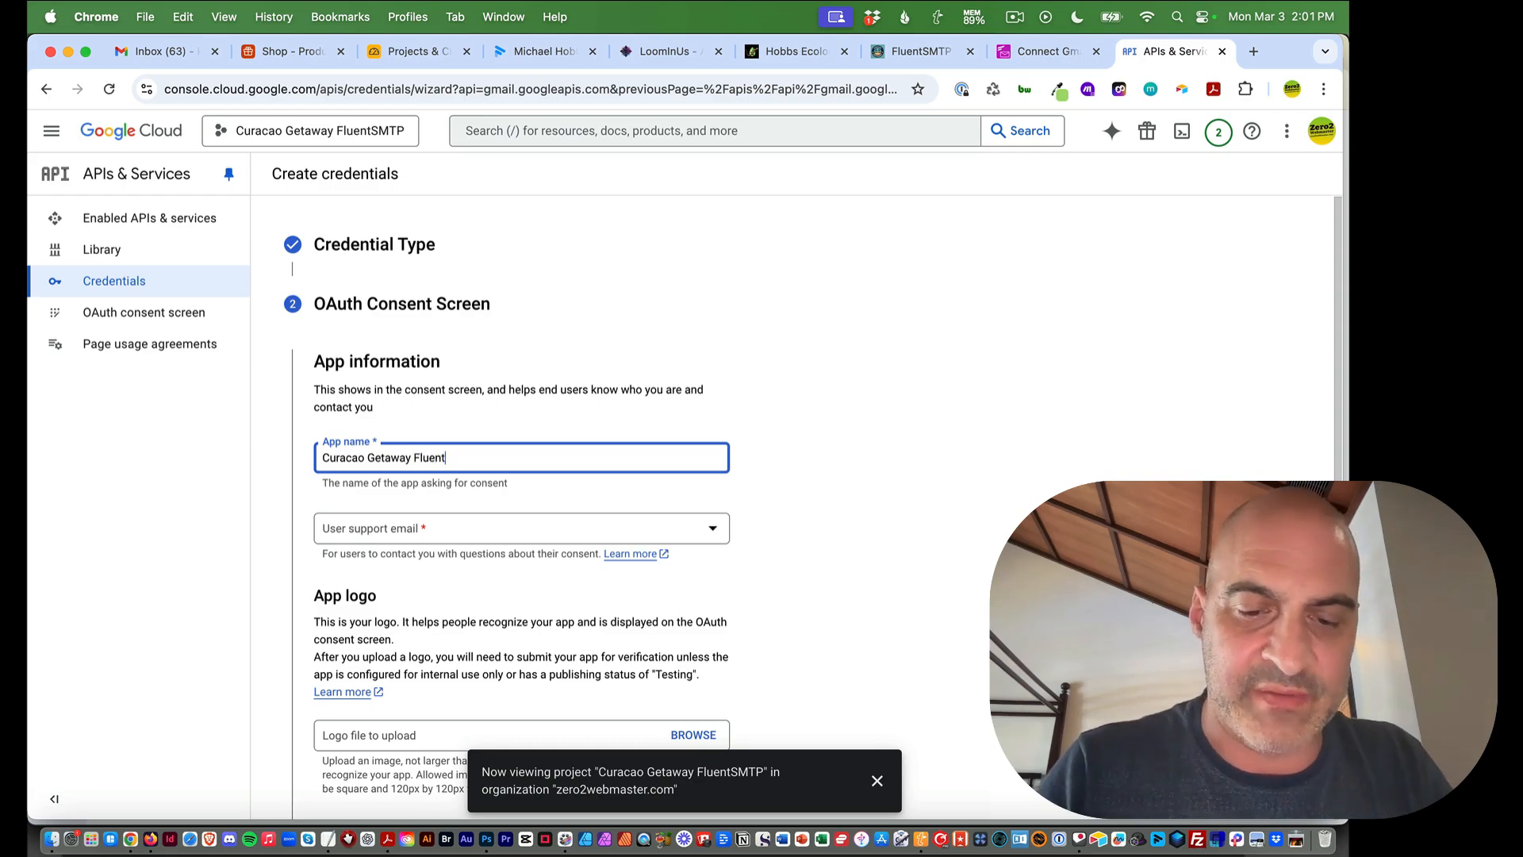
left_click(420, 536)
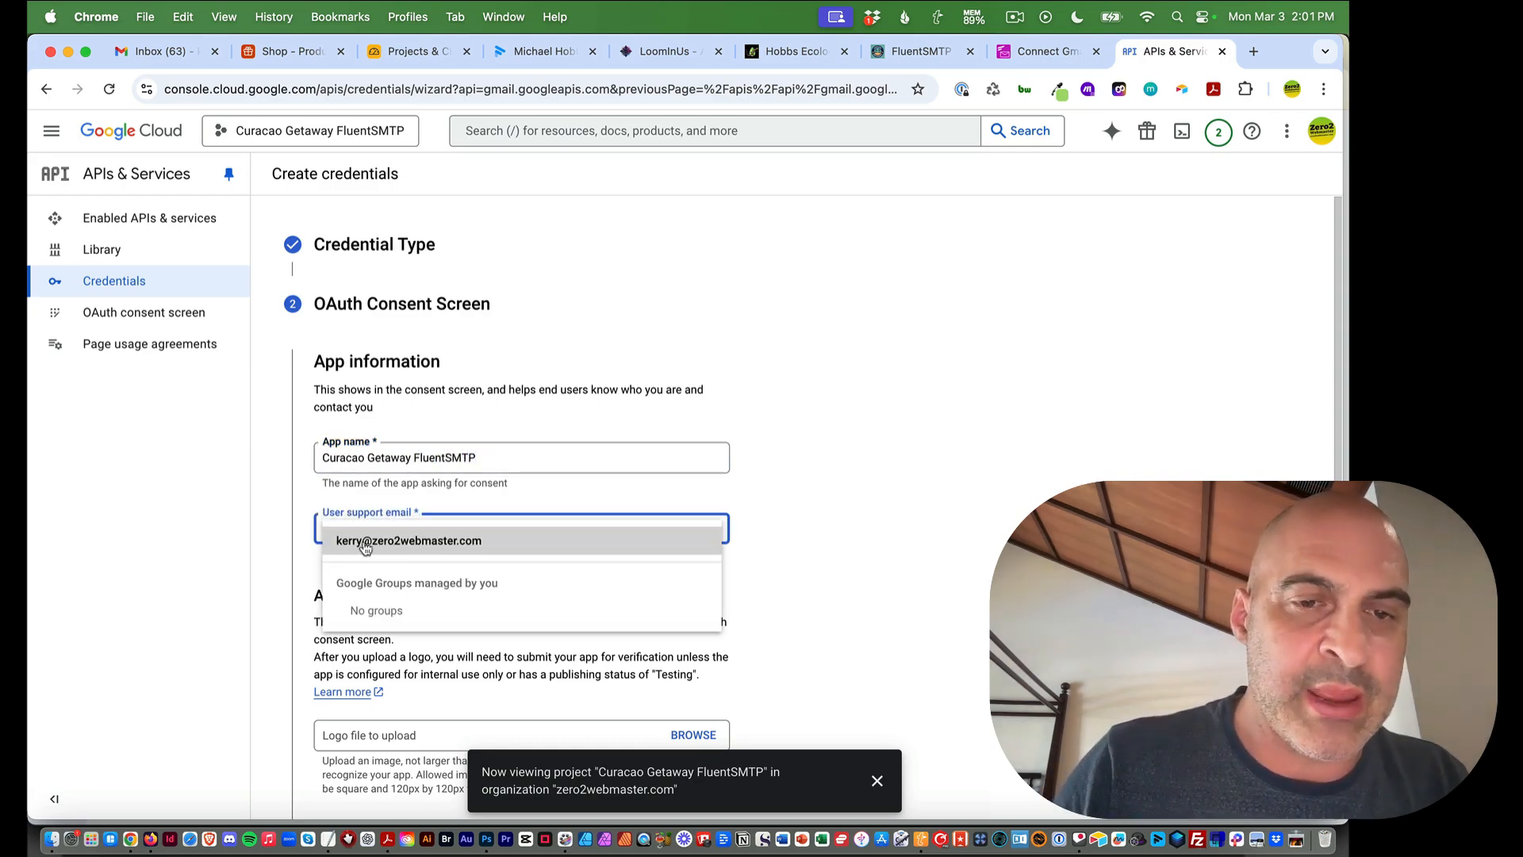
left_click(417, 541)
scroll(896, 372, "down", 3)
scroll(896, 374, "down", 3)
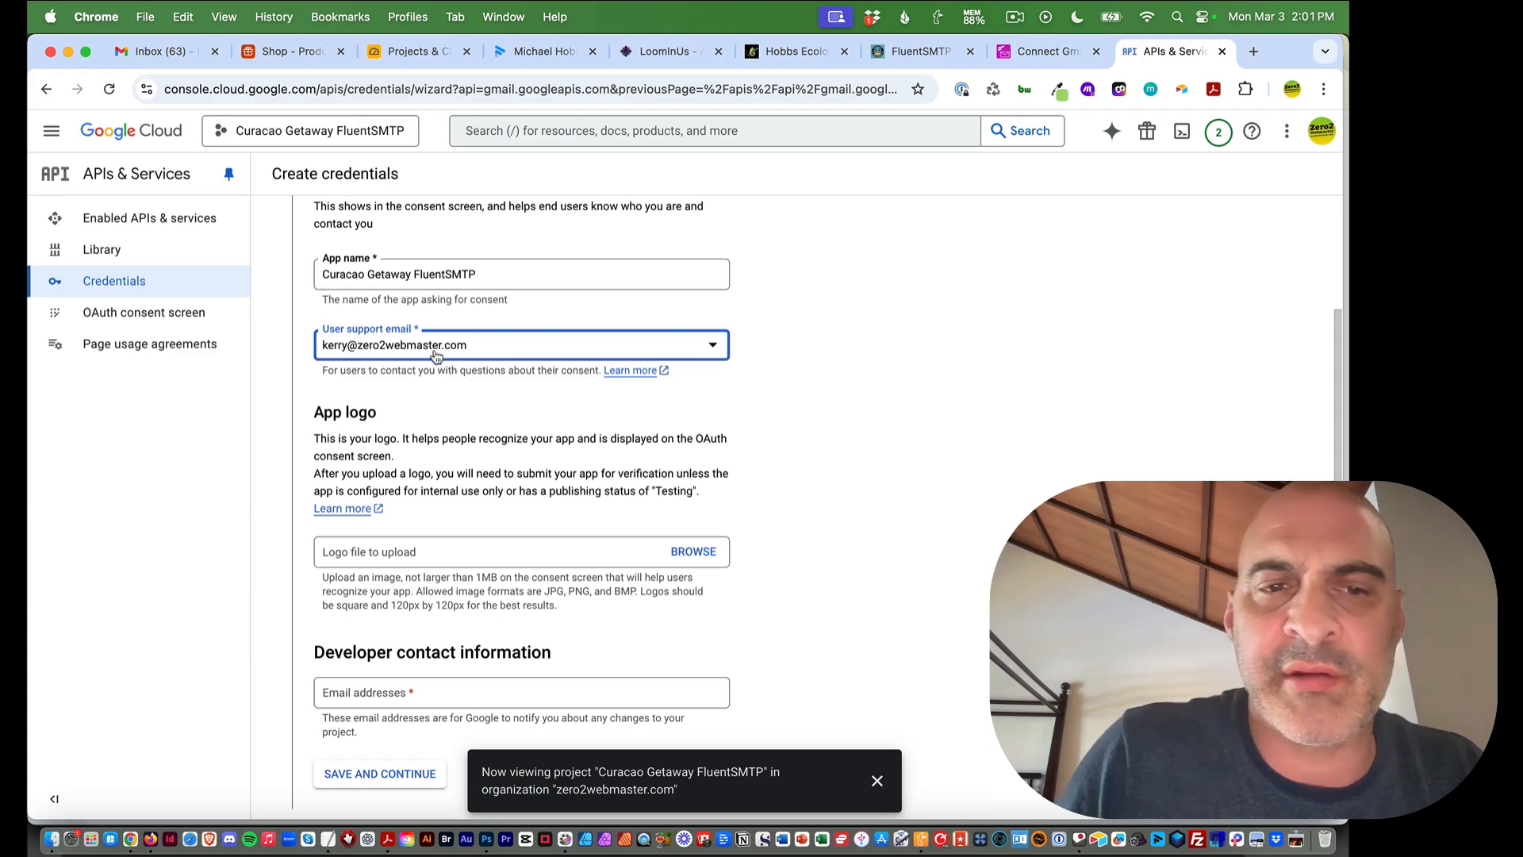
scroll(295, 422, "down", 2)
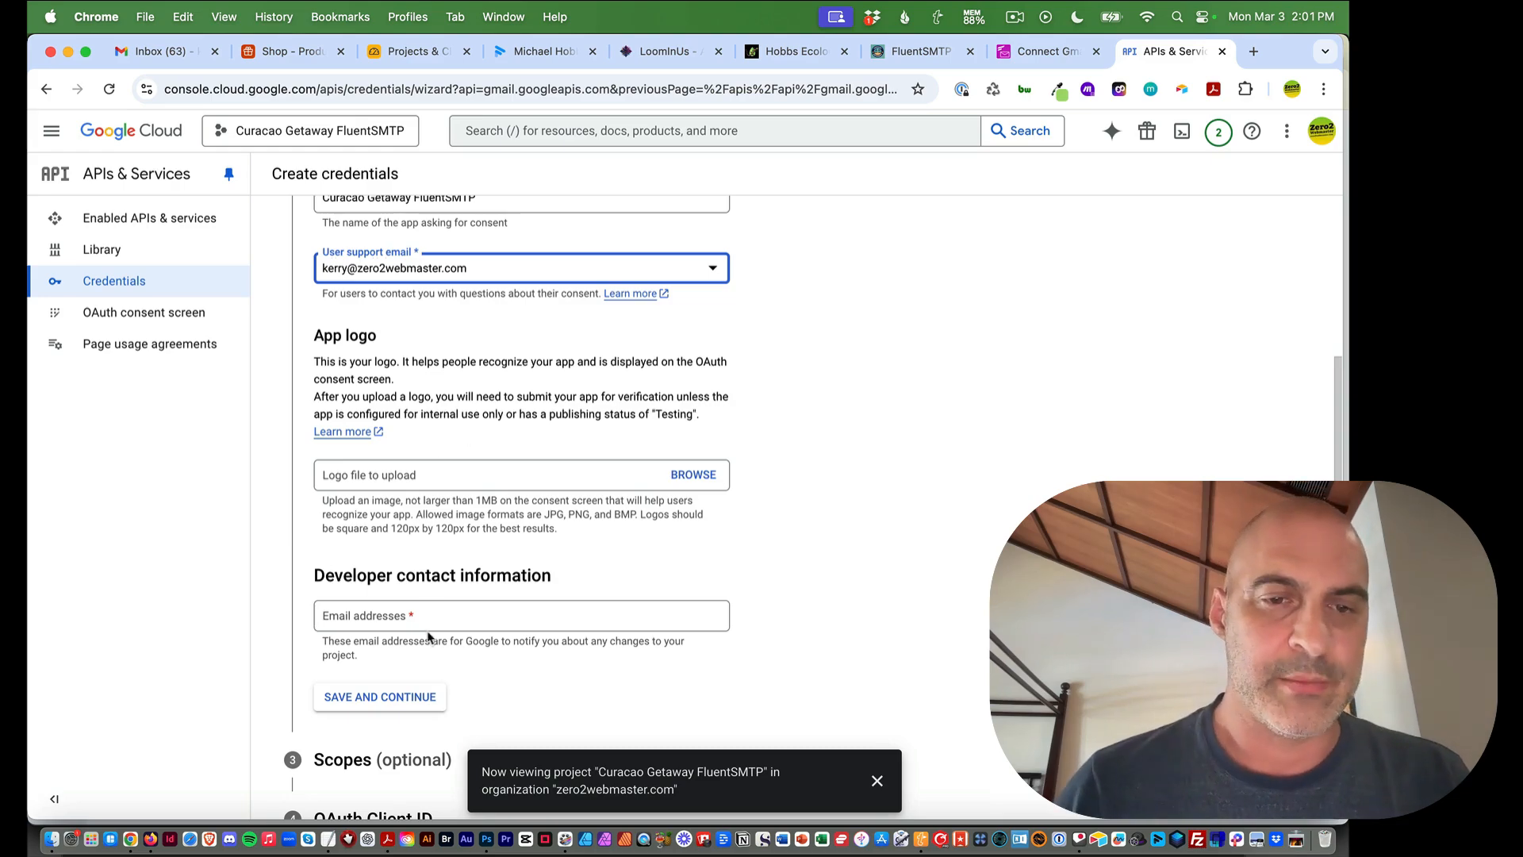
Enter the developer contact email and save the consent screen to move on to Scopes
left_click(374, 623)
type("k@")
key("BackSpace")
key("BackSpace")
left_click(773, 521)
scroll(819, 526, "down", 2)
left_click(379, 566)
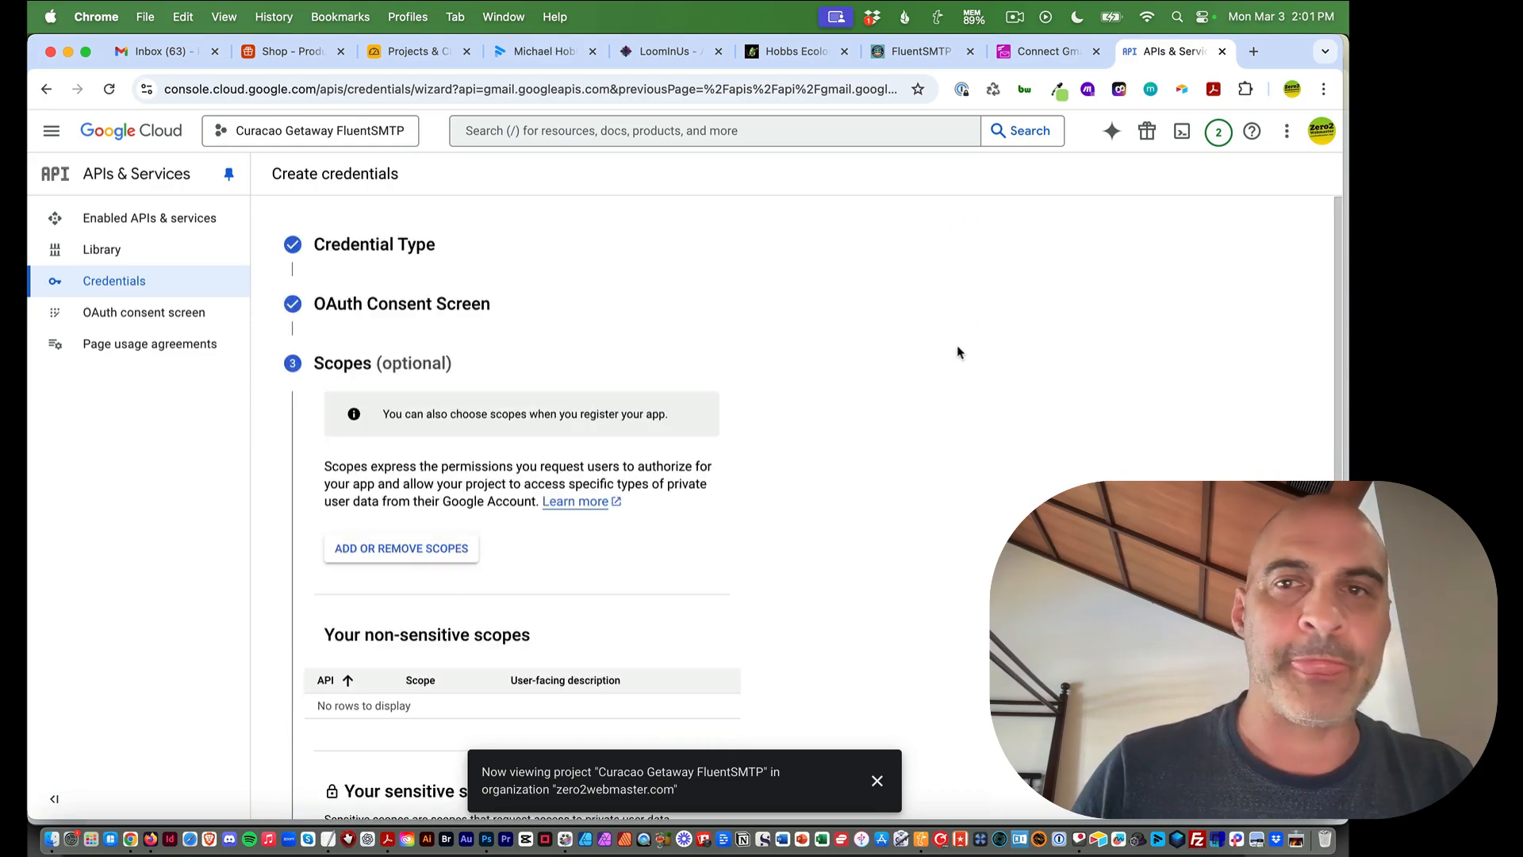
Check the guide's Scopes advice, then continue past Scopes without adding any
left_click(1043, 52)
scroll(840, 373, "down", 10)
scroll(811, 422, "up", 2)
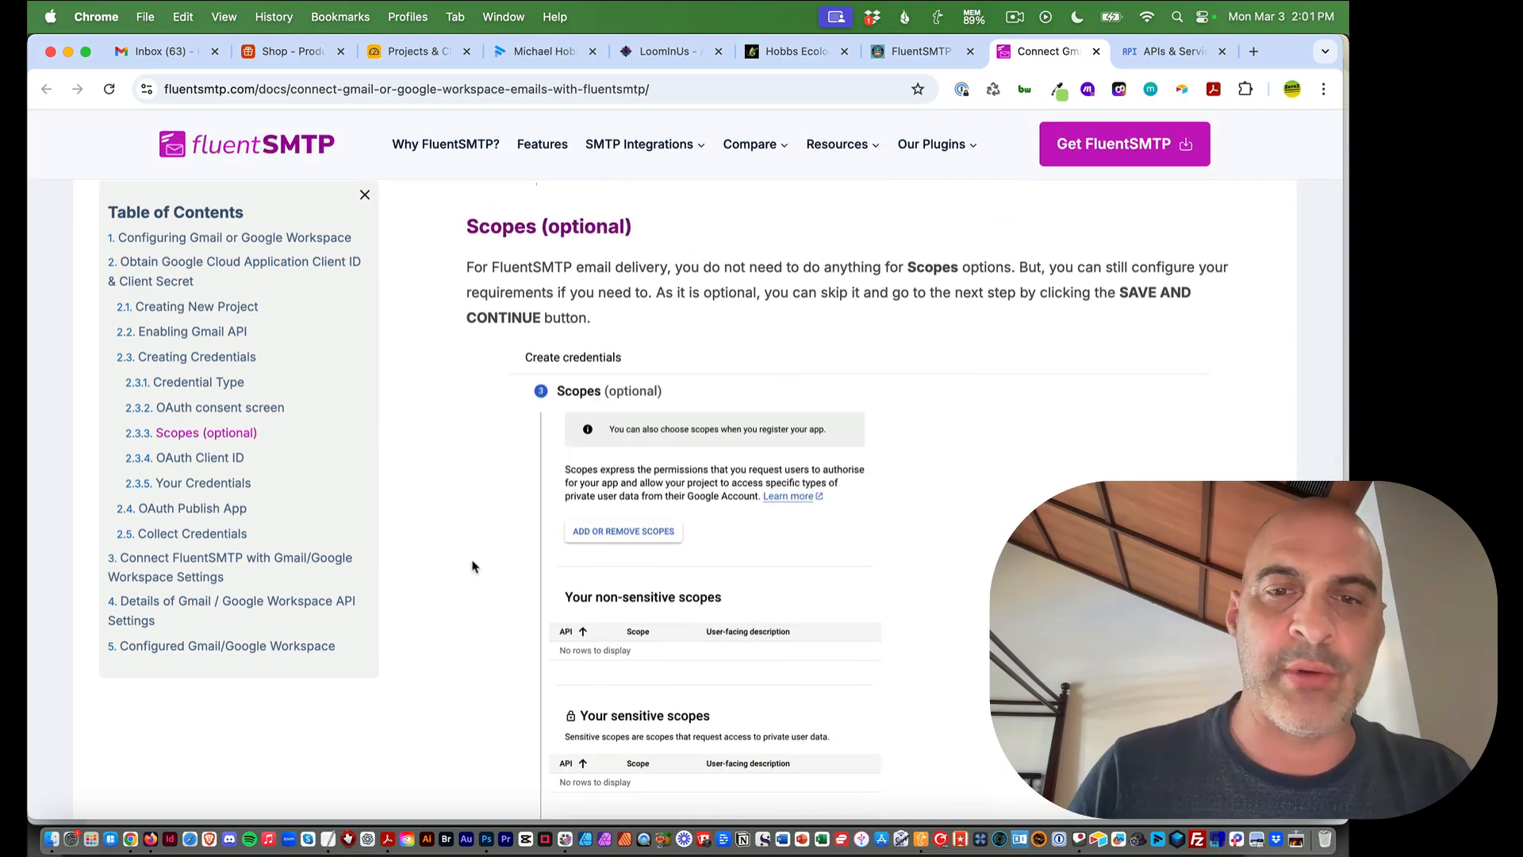
scroll(476, 444, "down", 7)
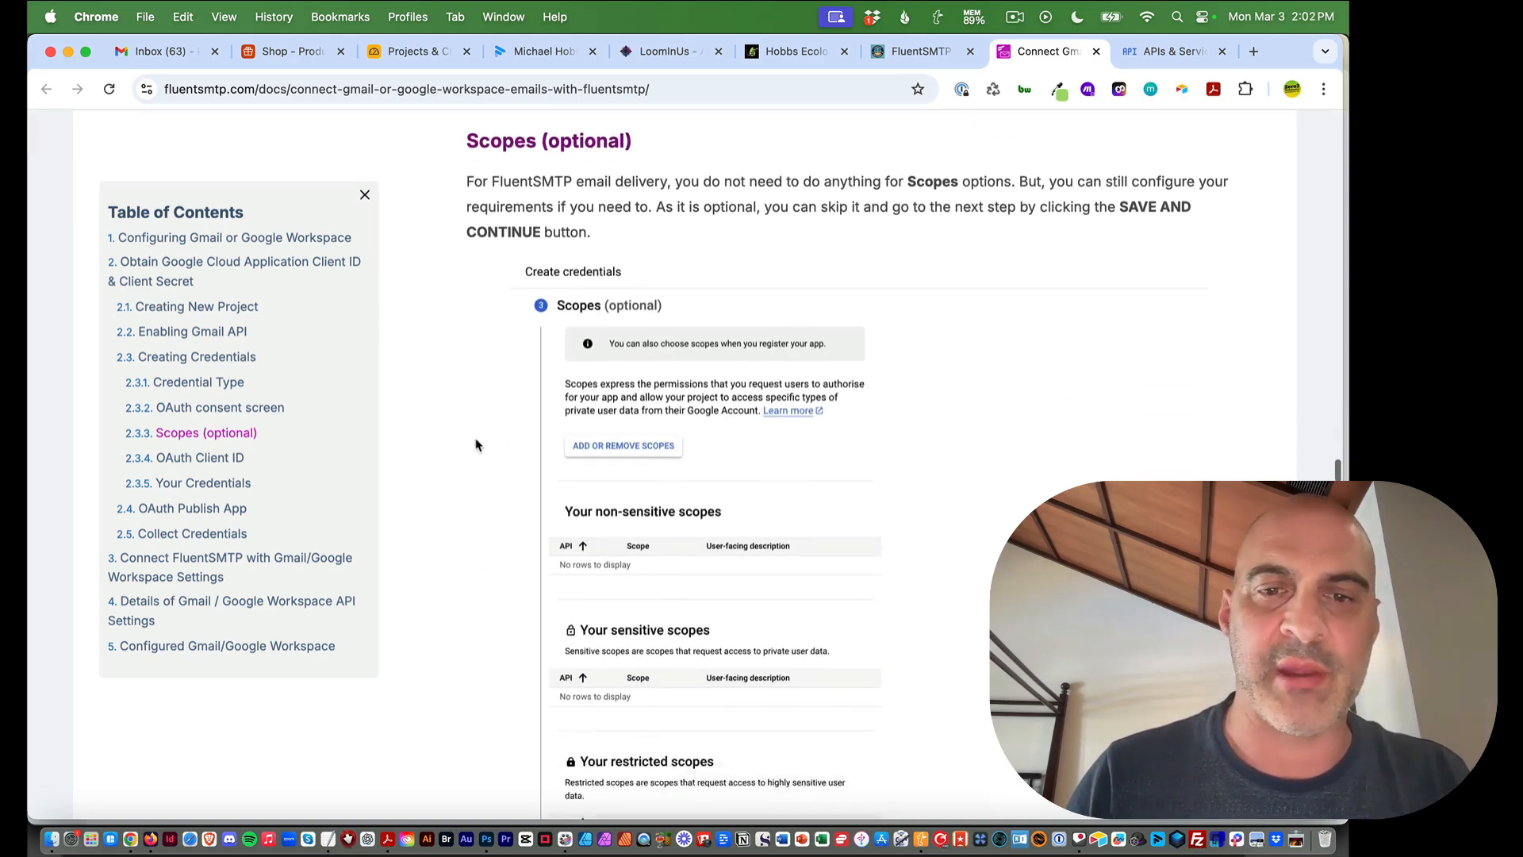
scroll(476, 444, "down", 4)
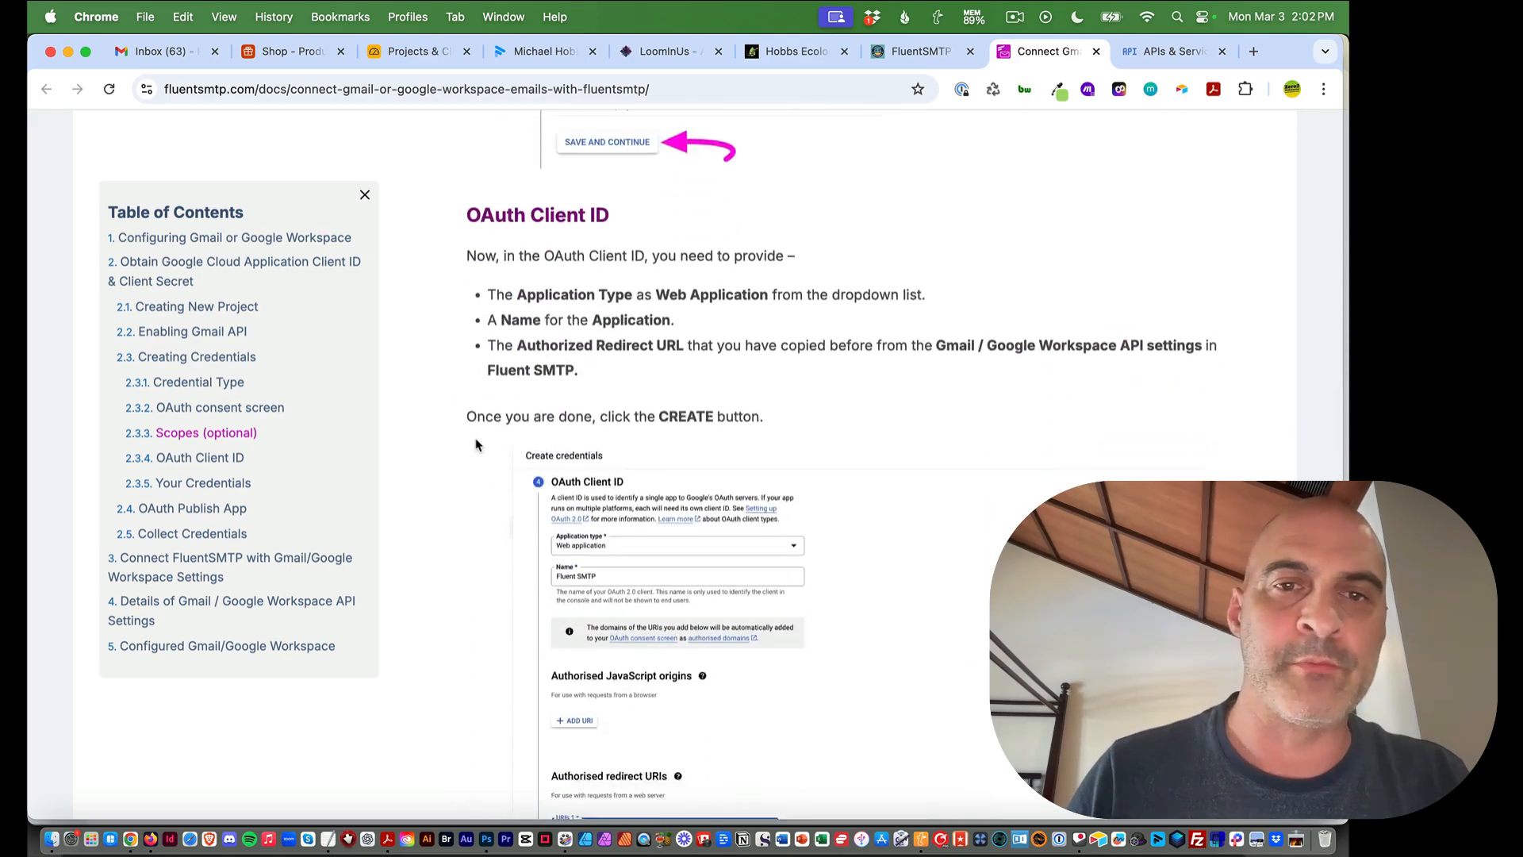
left_click(1160, 52)
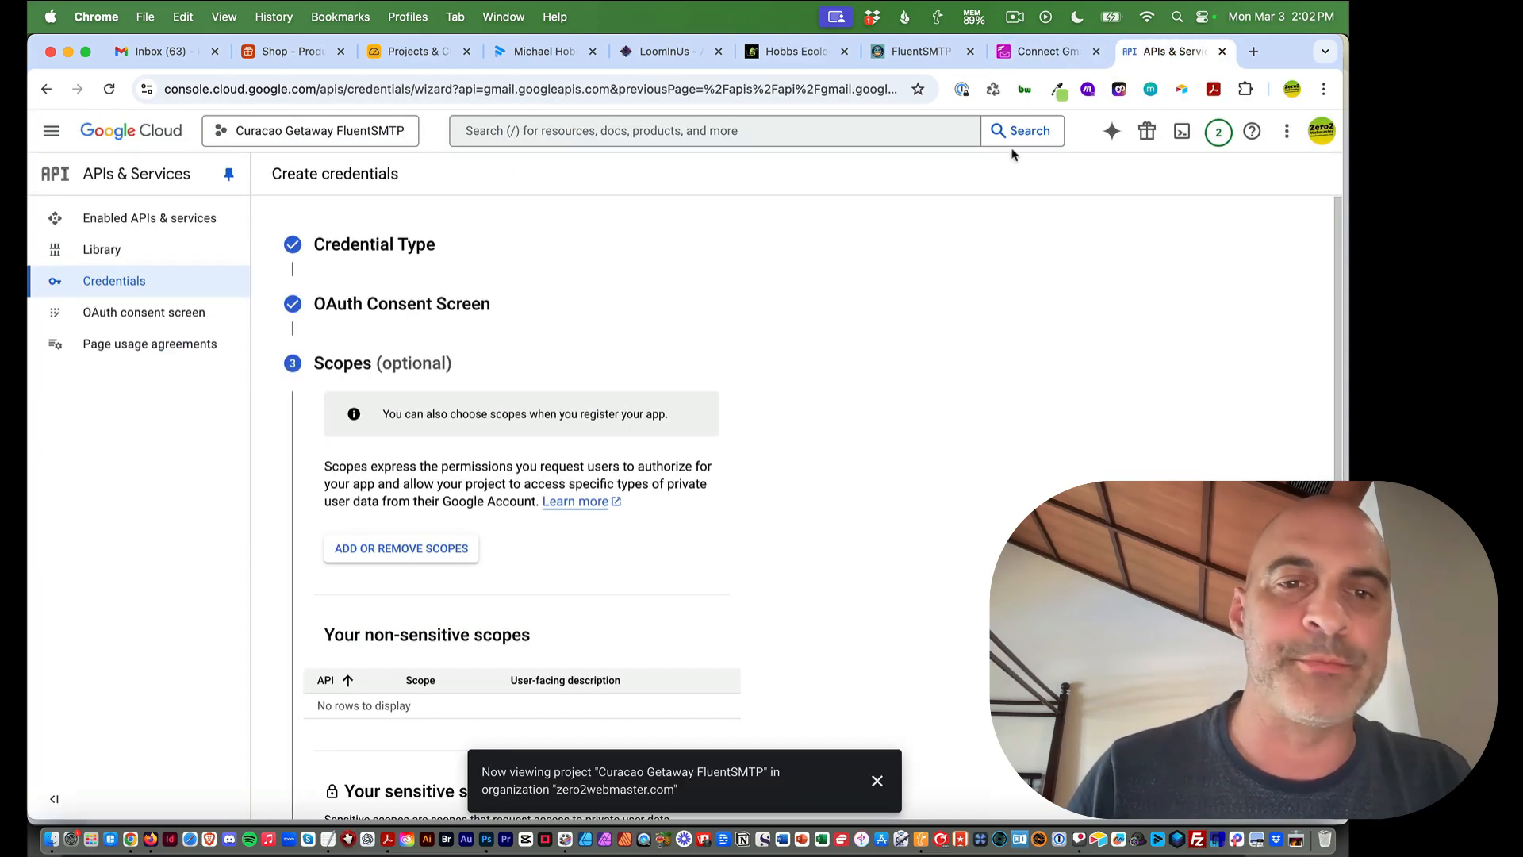
scroll(734, 306, "down", 3)
scroll(747, 307, "down", 3)
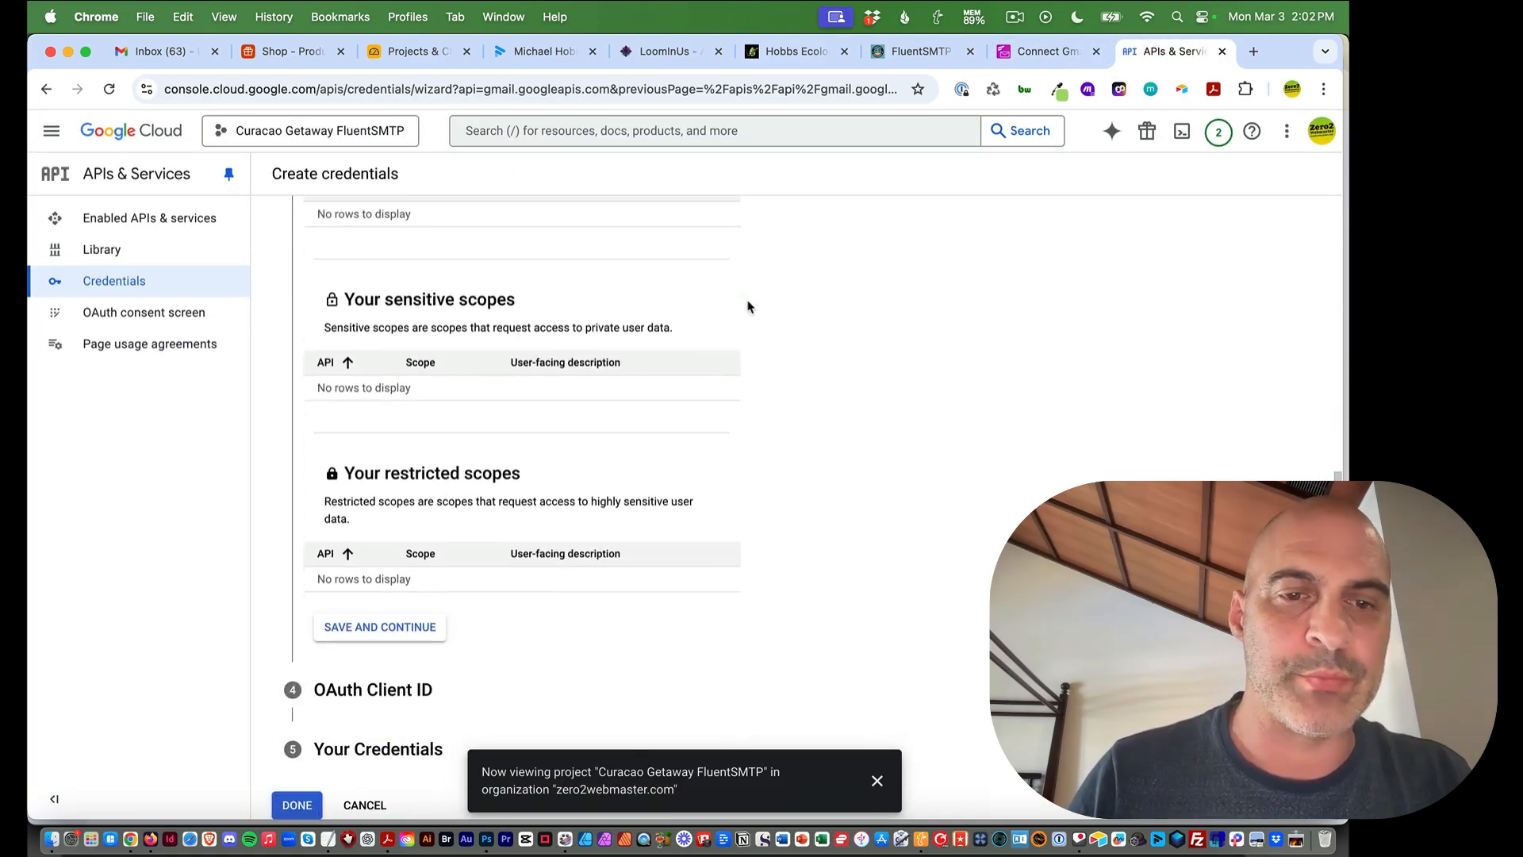
scroll(561, 323, "up", 3)
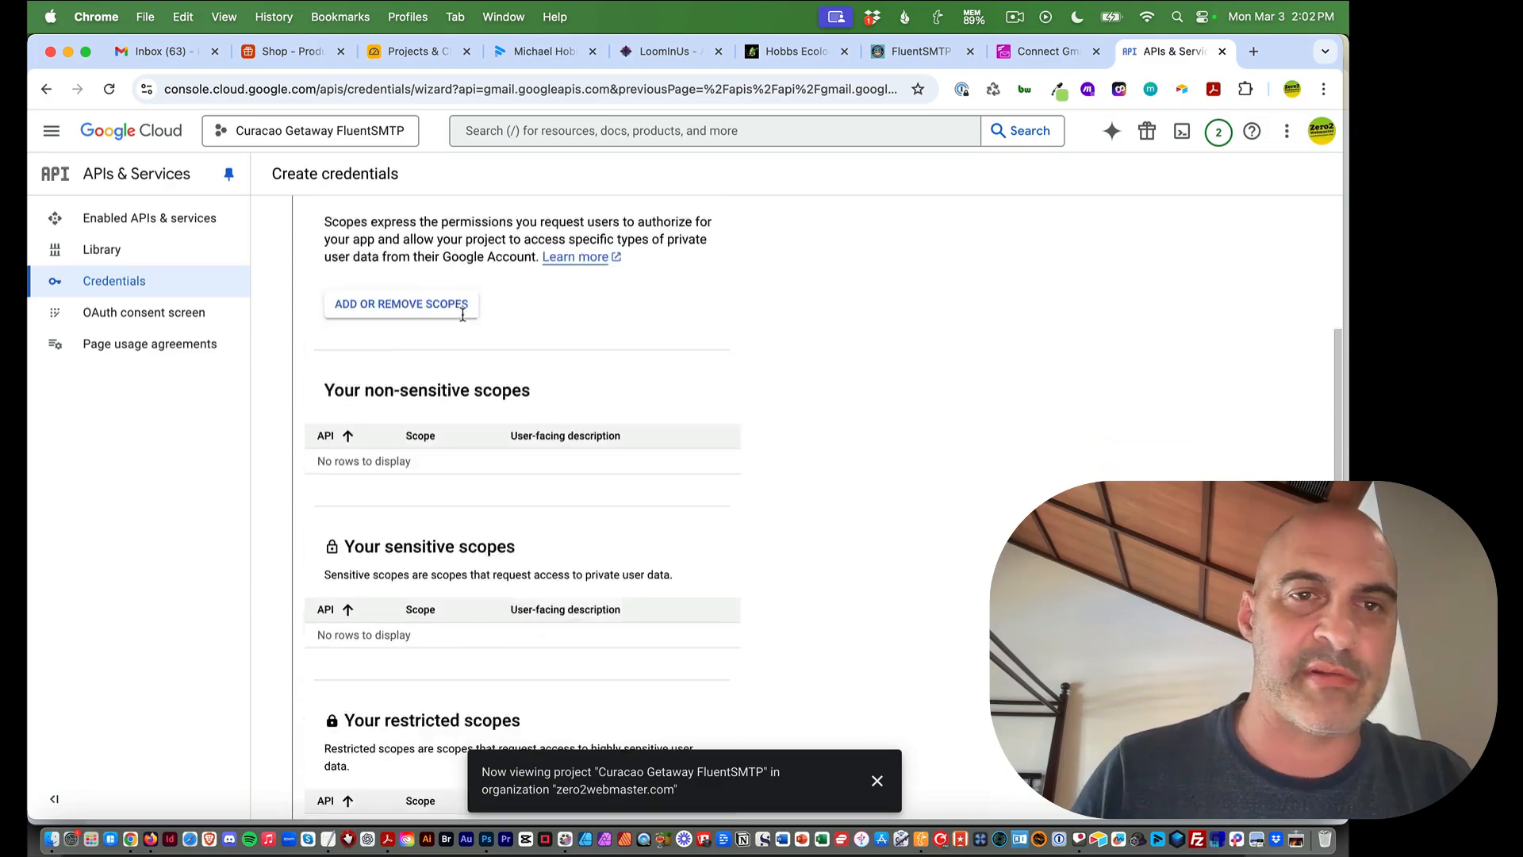
scroll(526, 330, "down", 3)
left_click(365, 627)
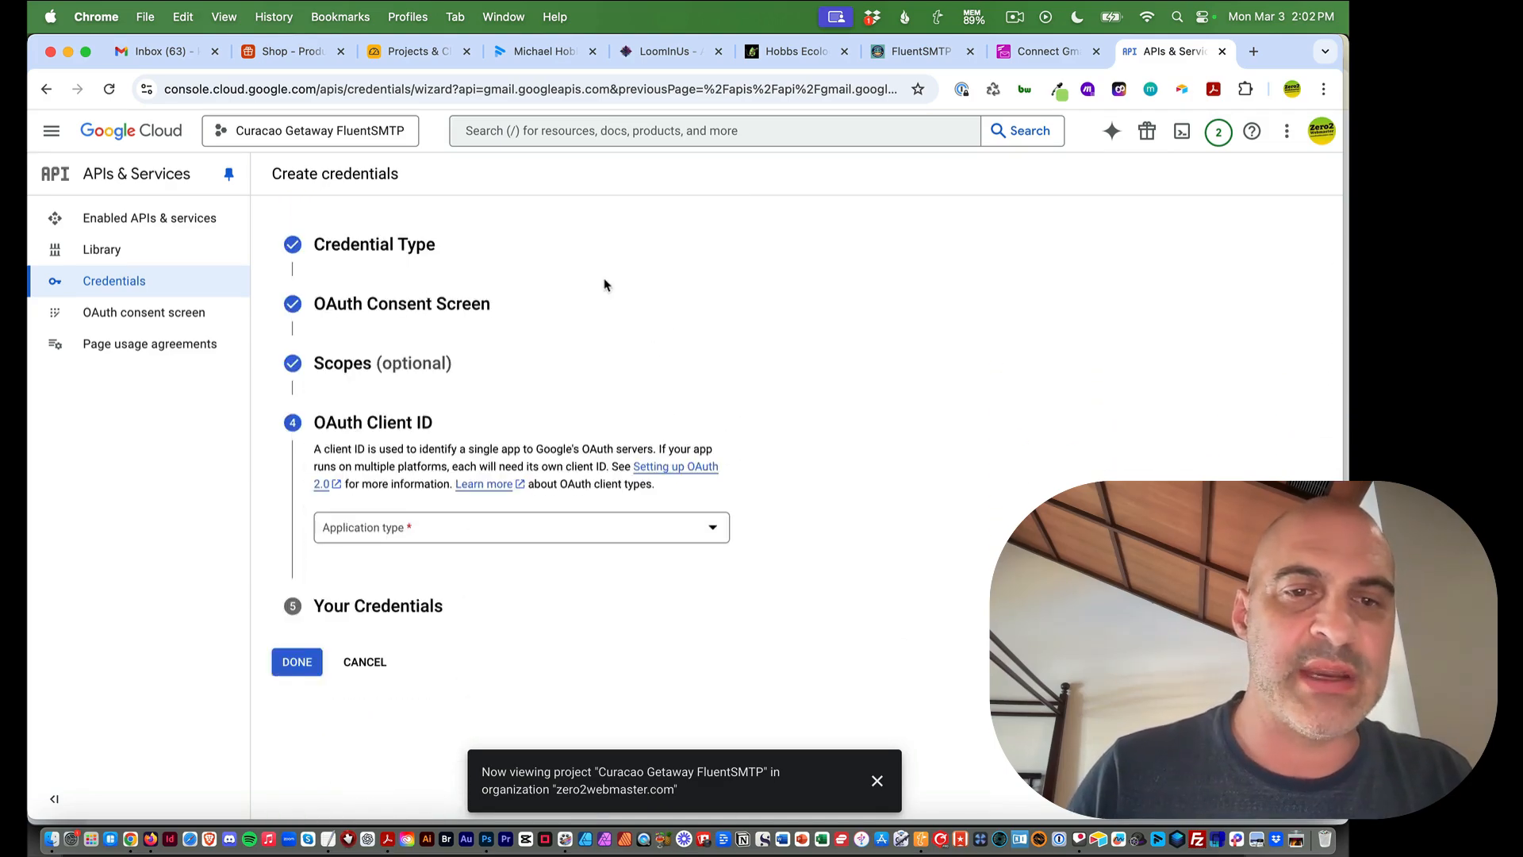
Make the OAuth client a Web application named Curacao Getaway FluentSMTP
left_click(371, 533)
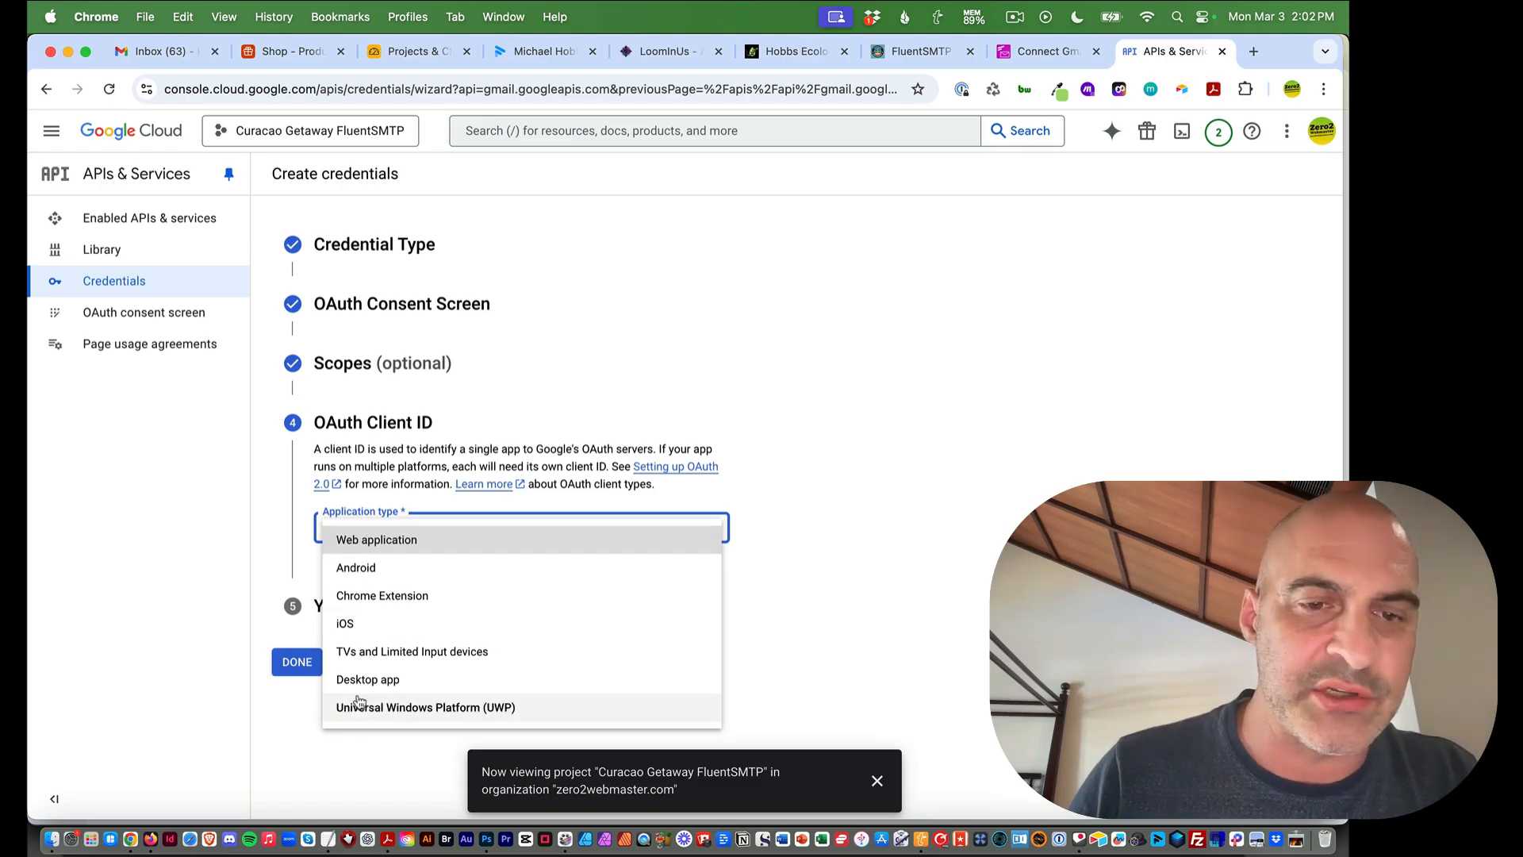
left_click(359, 544)
scroll(797, 333, "down", 3)
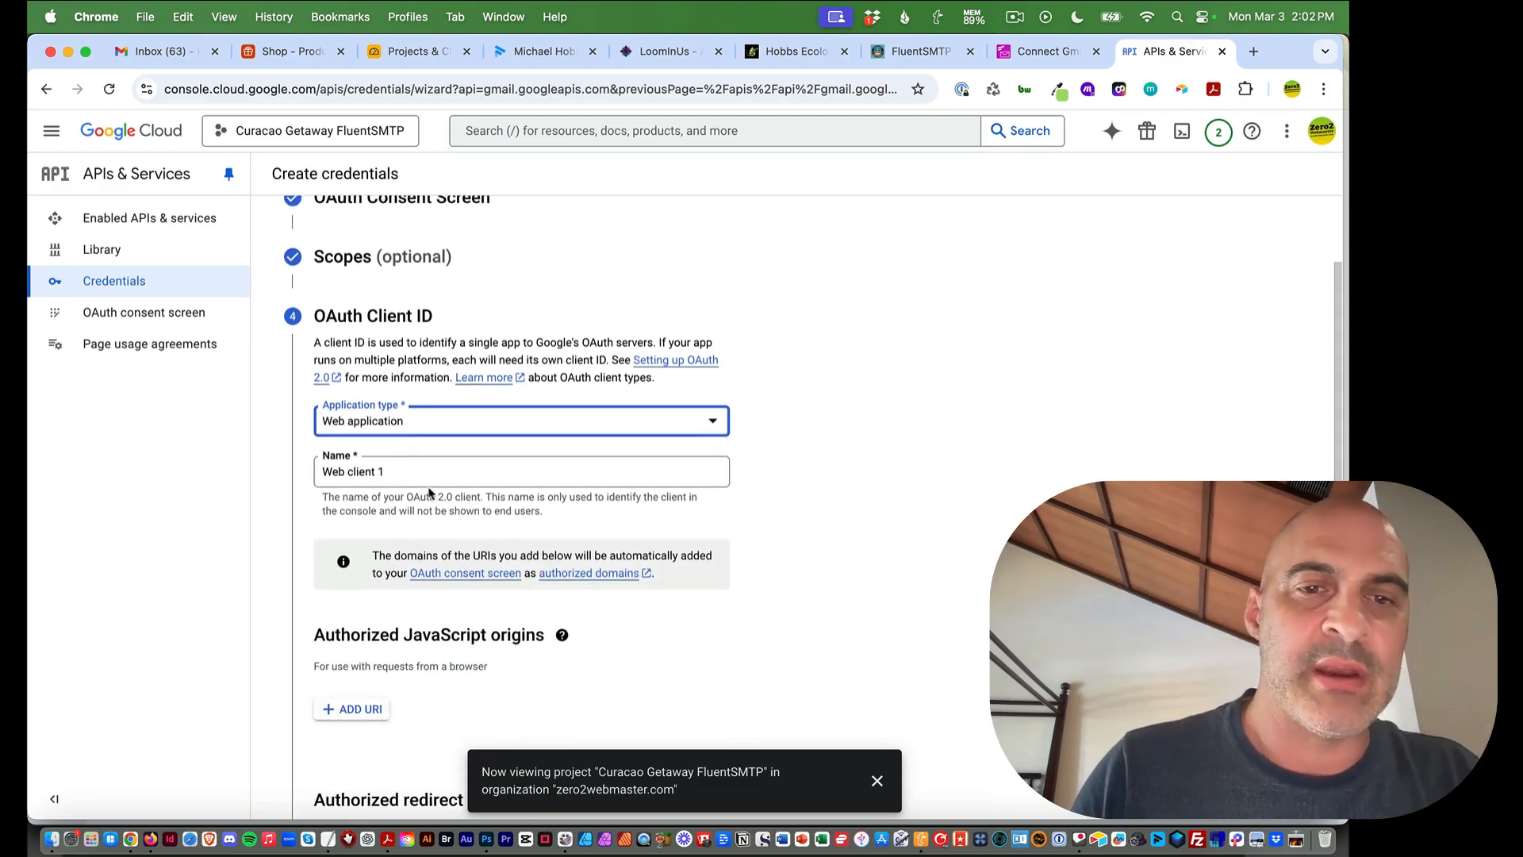
left_click_drag(399, 475, 291, 479)
type("Curacao Getaway")
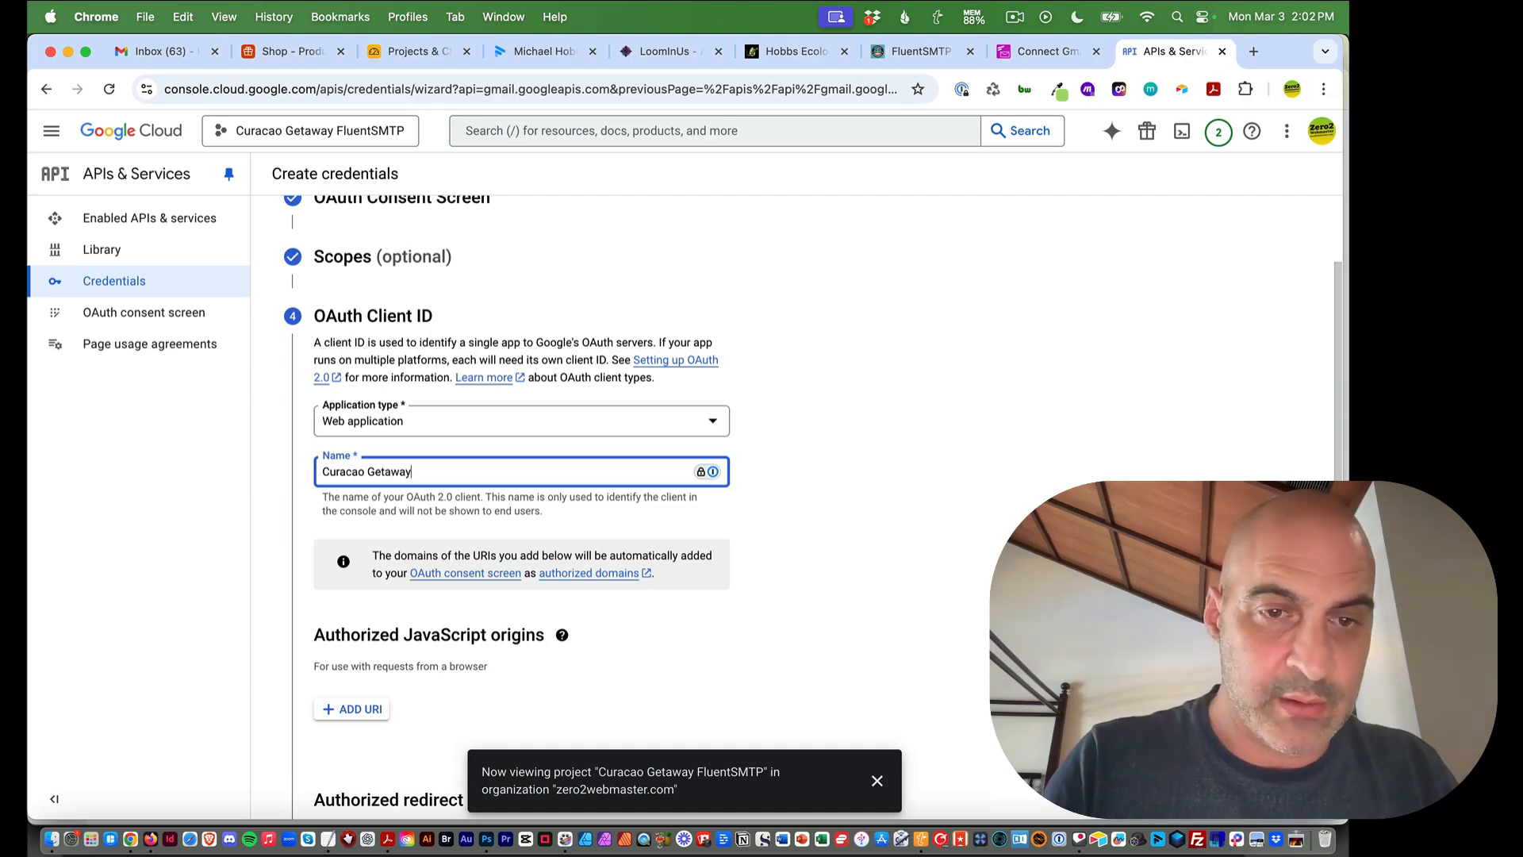
type("FluentSMTP")
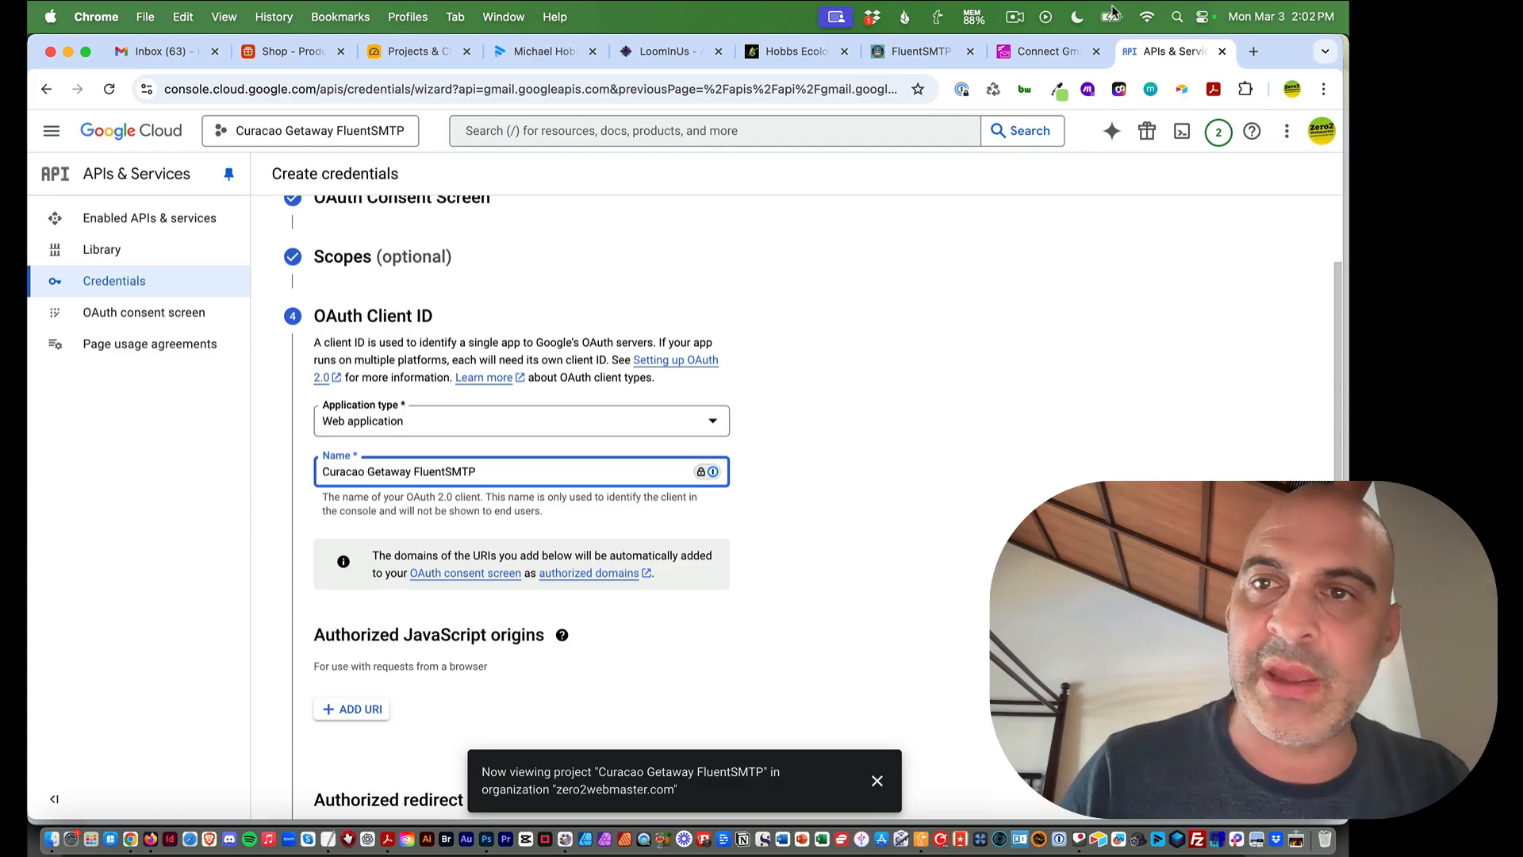
Review the guide's OAuth Client ID instructions, then go back to FluentSMTP's connection settings
left_click(1059, 51)
scroll(856, 525, "down", 2)
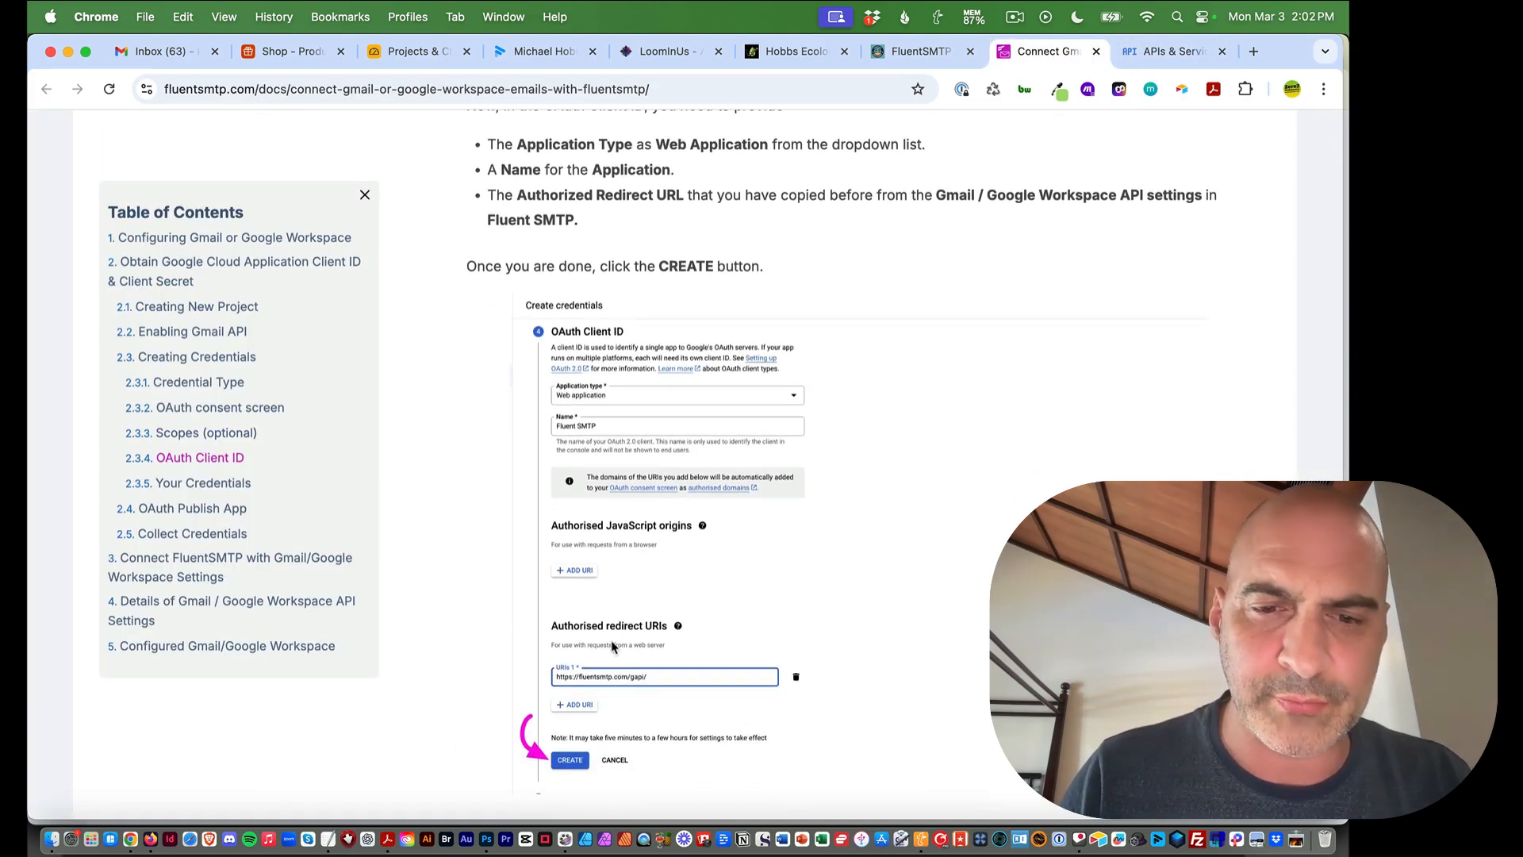
scroll(610, 659, "down", 1)
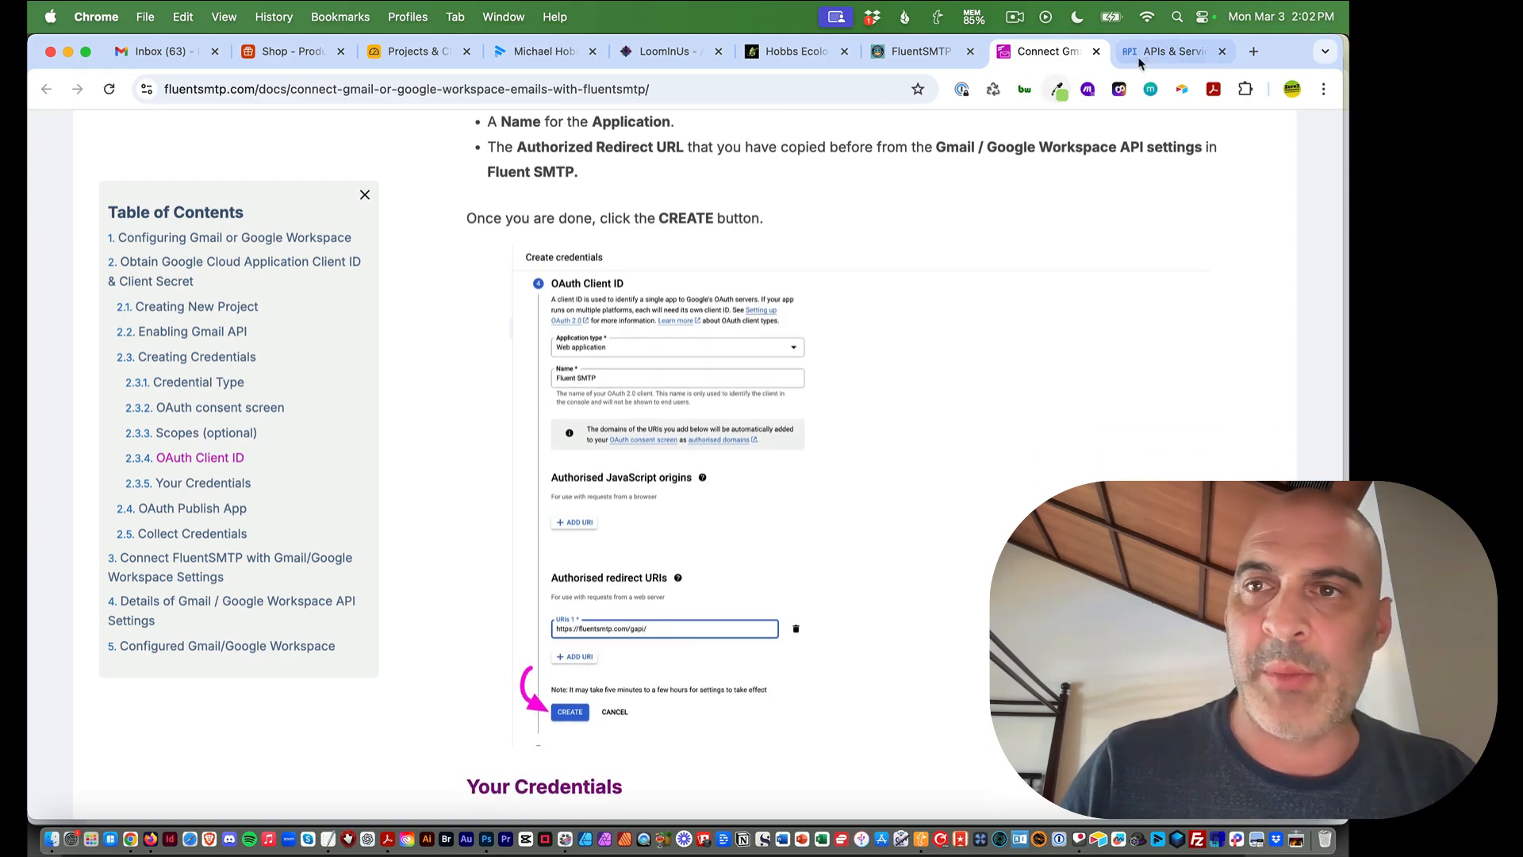
left_click(926, 54)
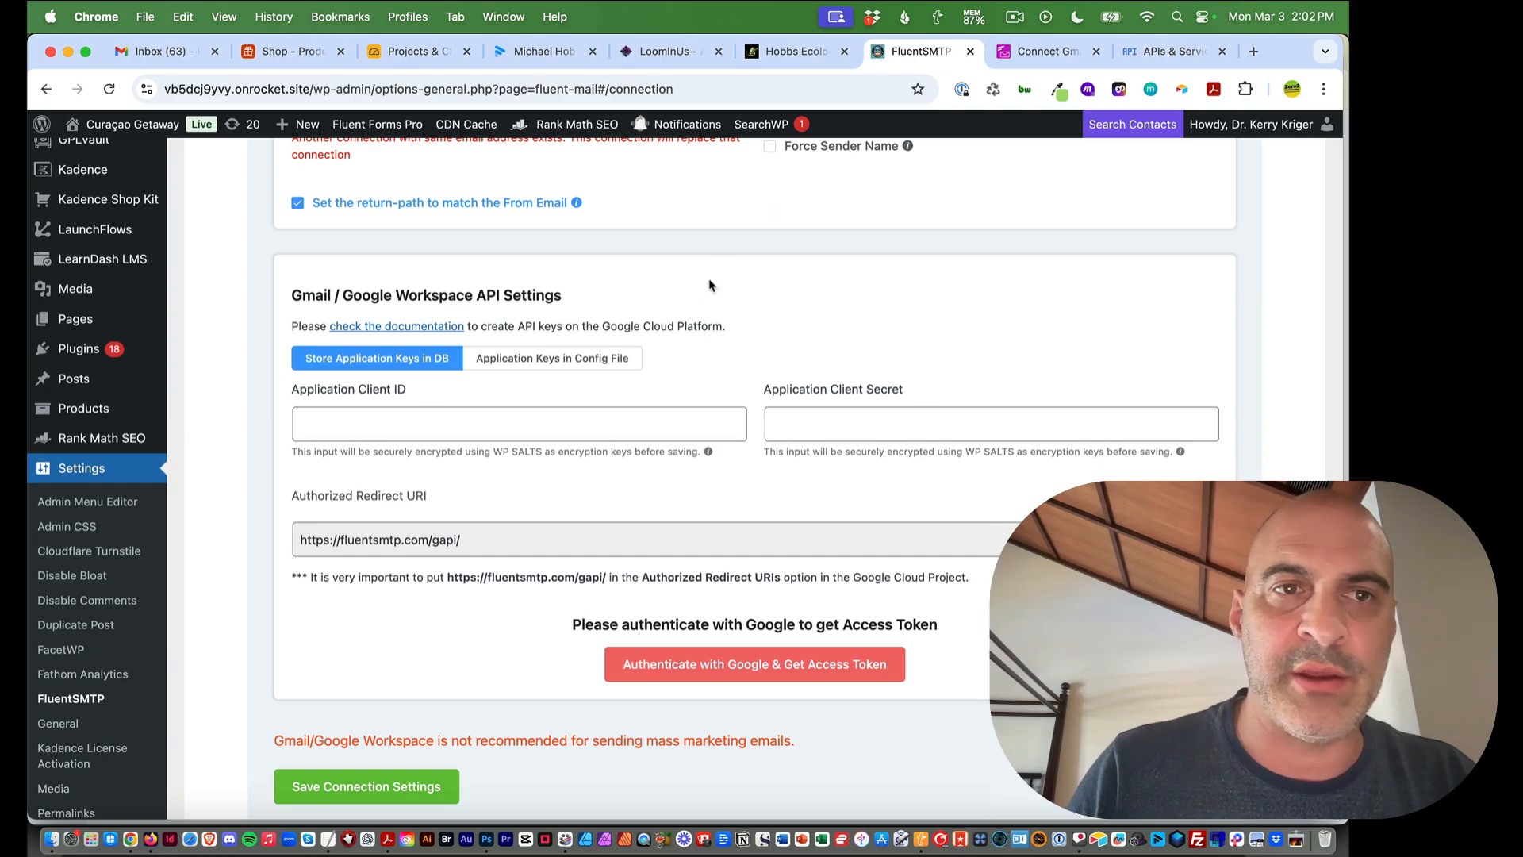
scroll(476, 564, "up", 6)
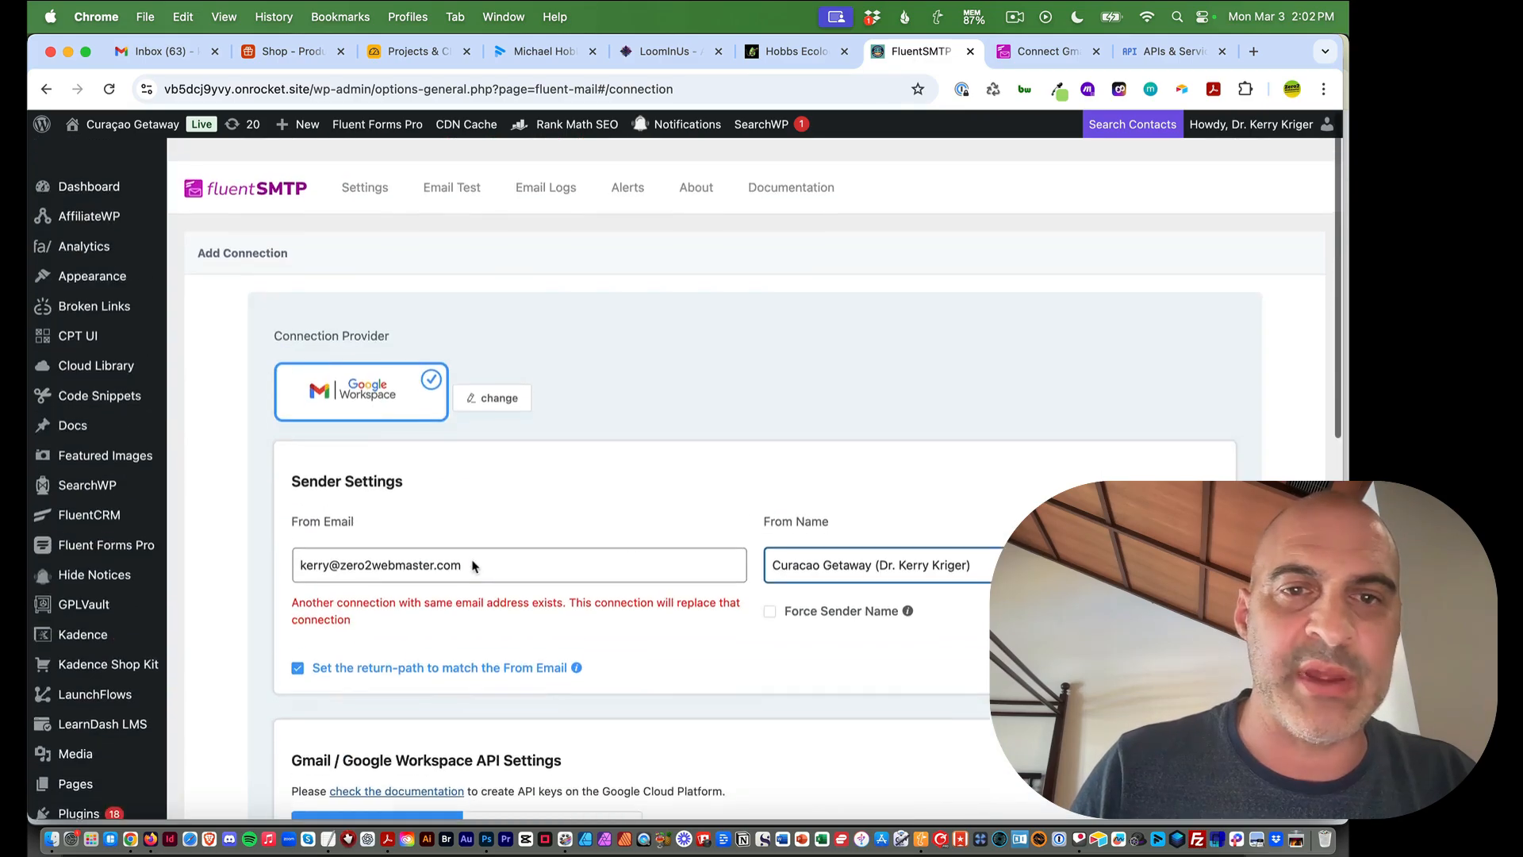
scroll(656, 453, "down", 5)
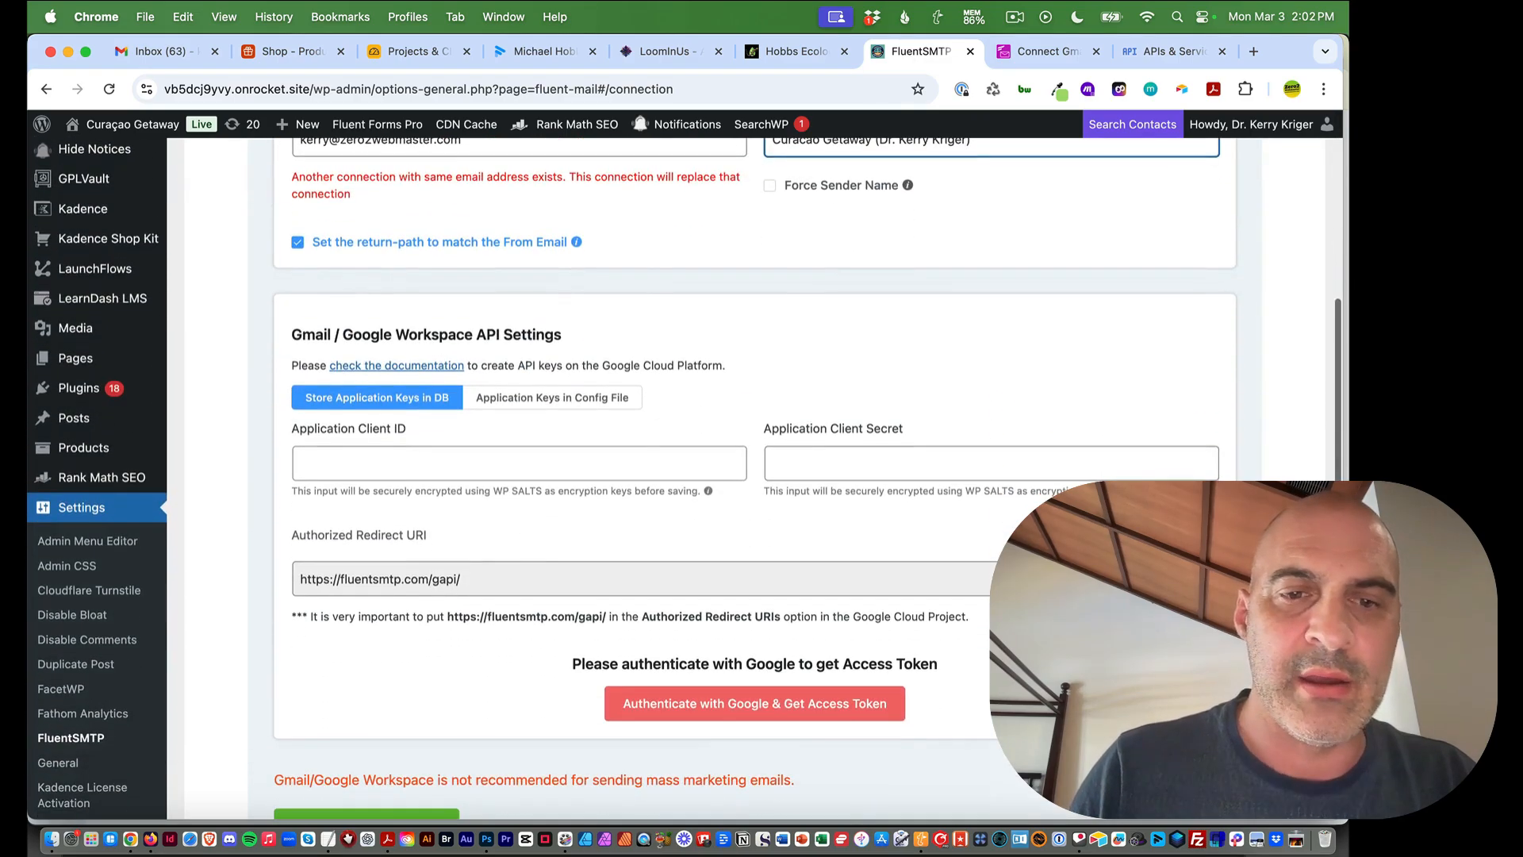
left_click_drag(459, 579, 363, 580)
left_click(277, 591)
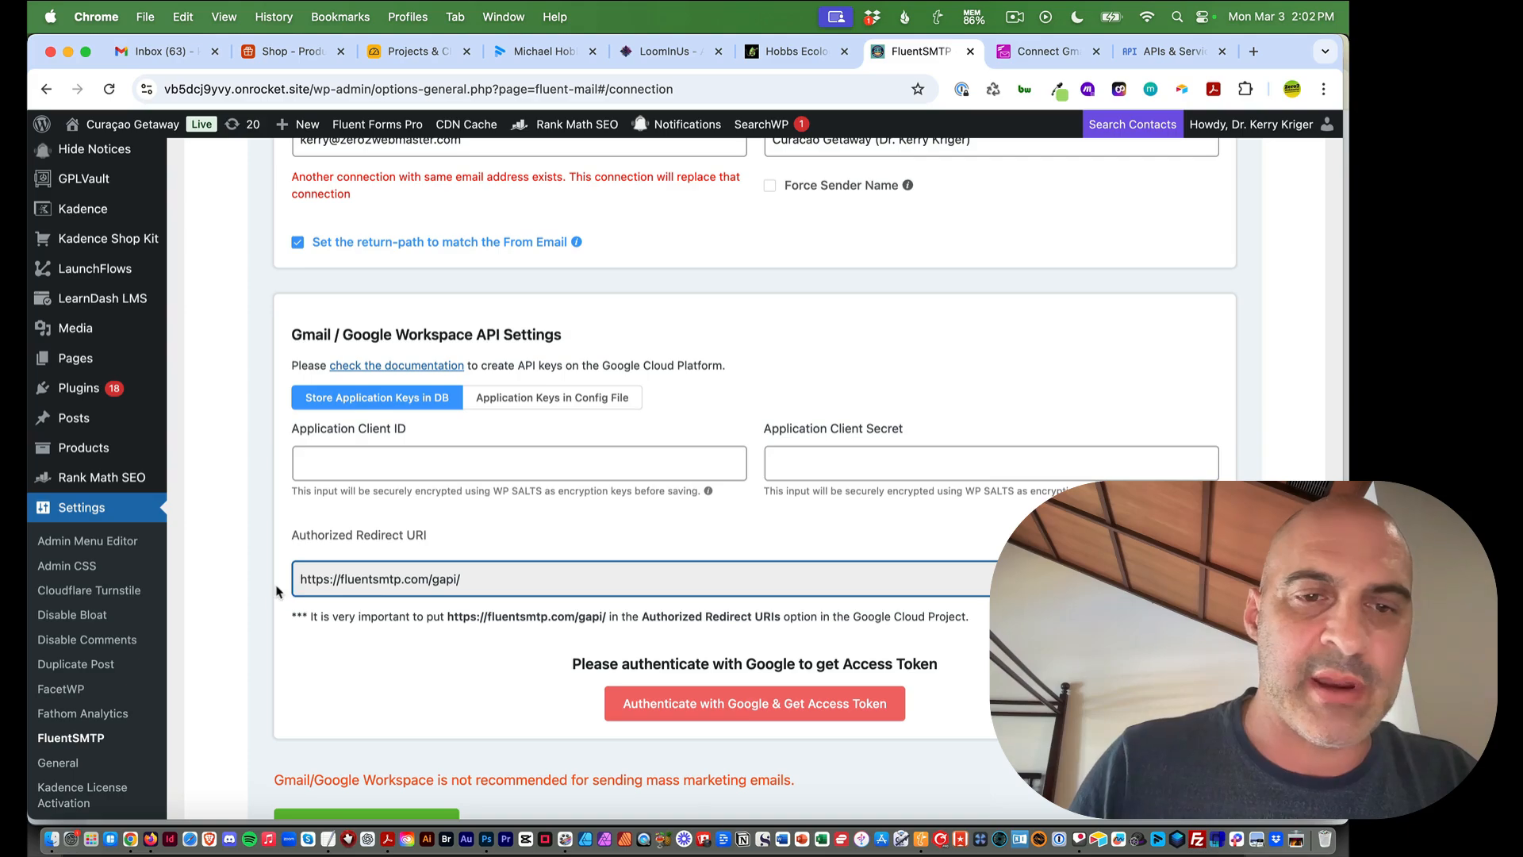
triple_click(329, 582)
key("super+c")
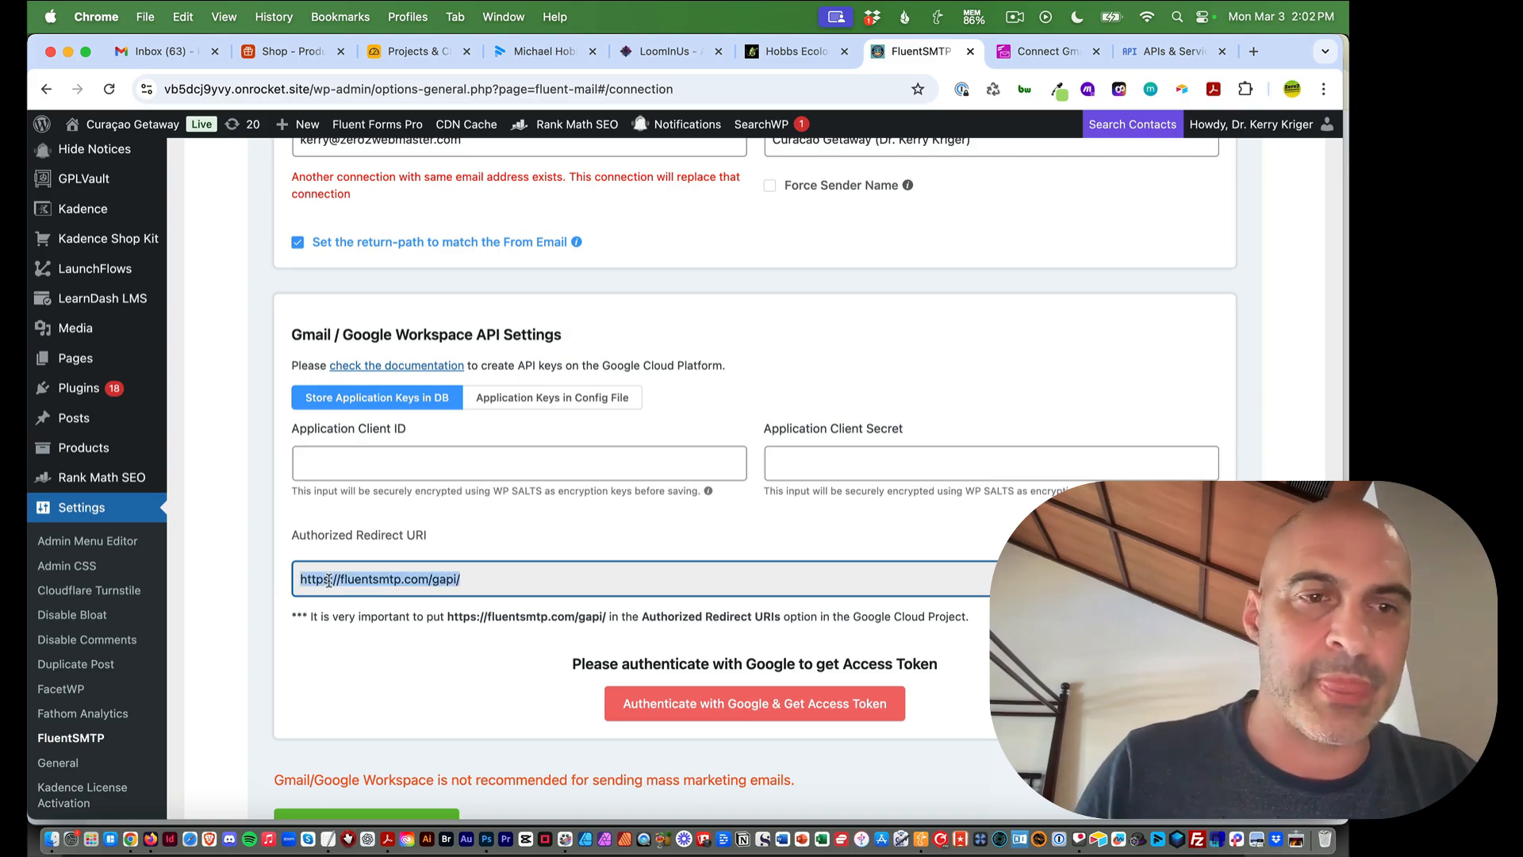
Review the guide and Cloud Console help on authorized redirect URIs for the web client
left_click(1047, 52)
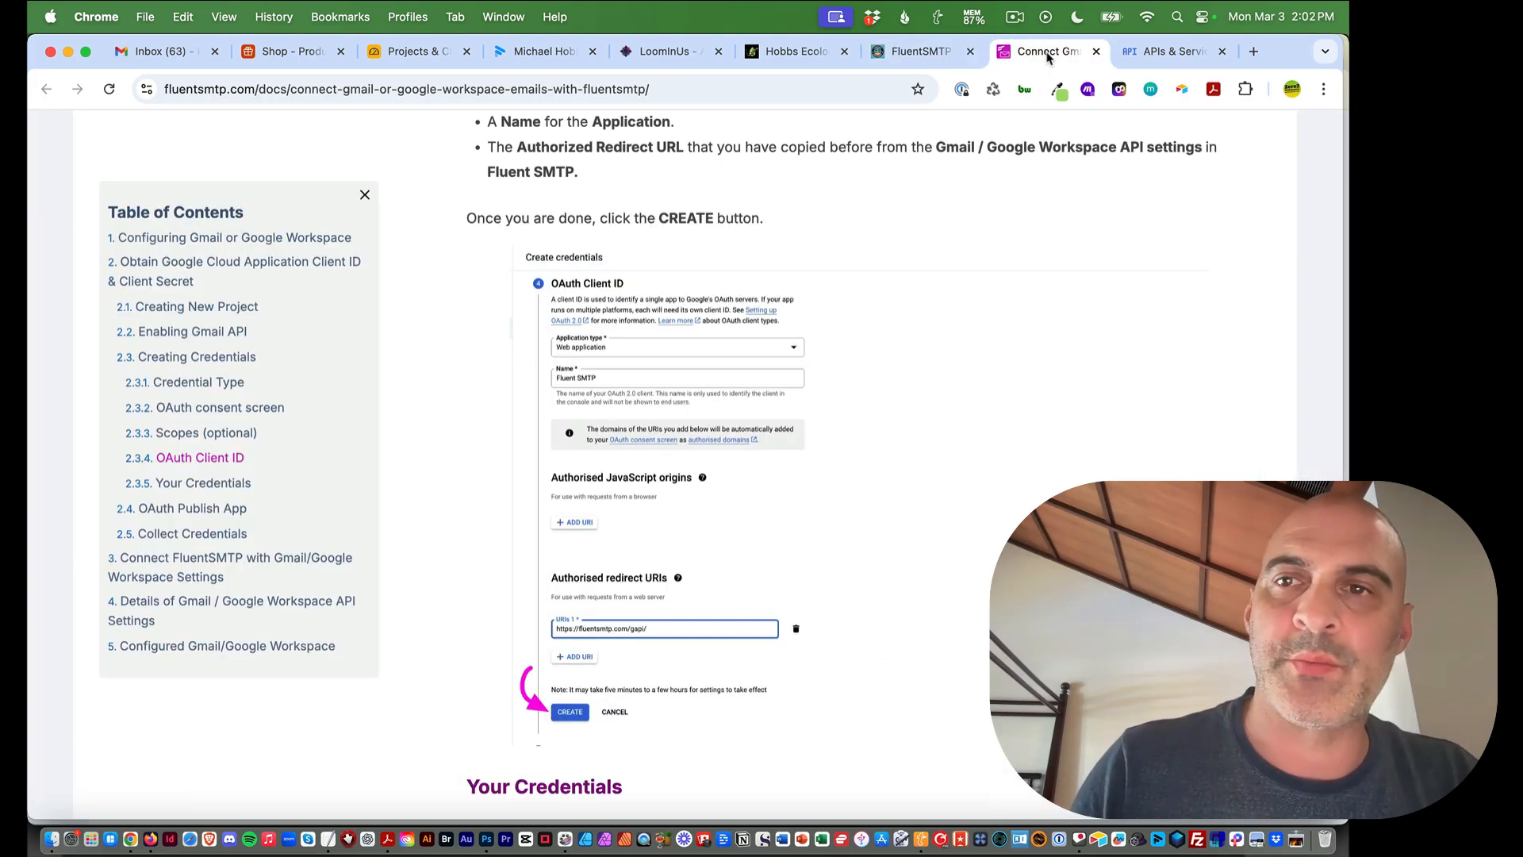
left_click(1150, 53)
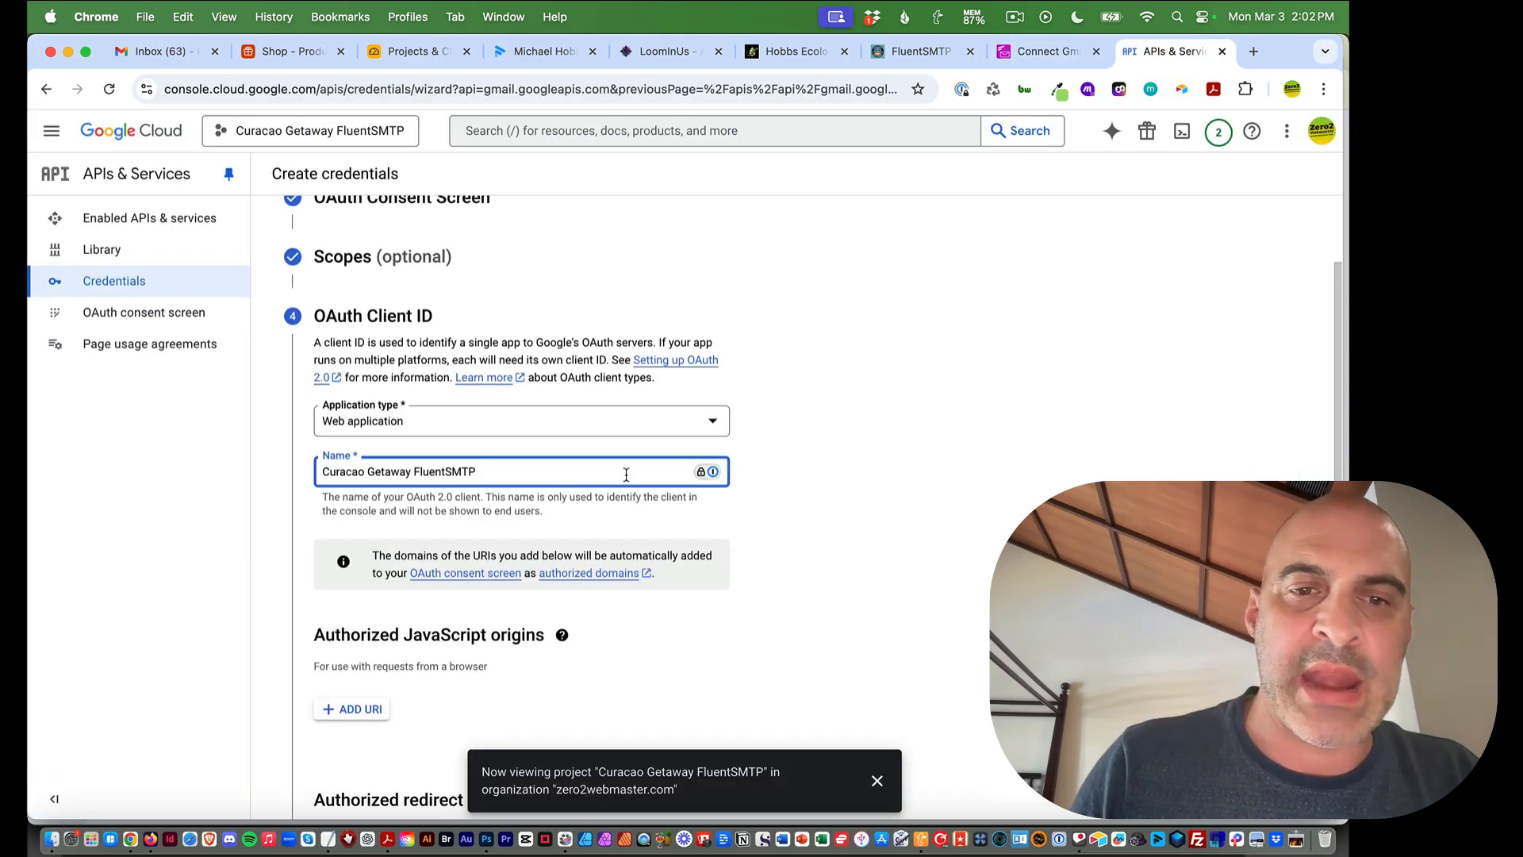
scroll(433, 554, "down", 3)
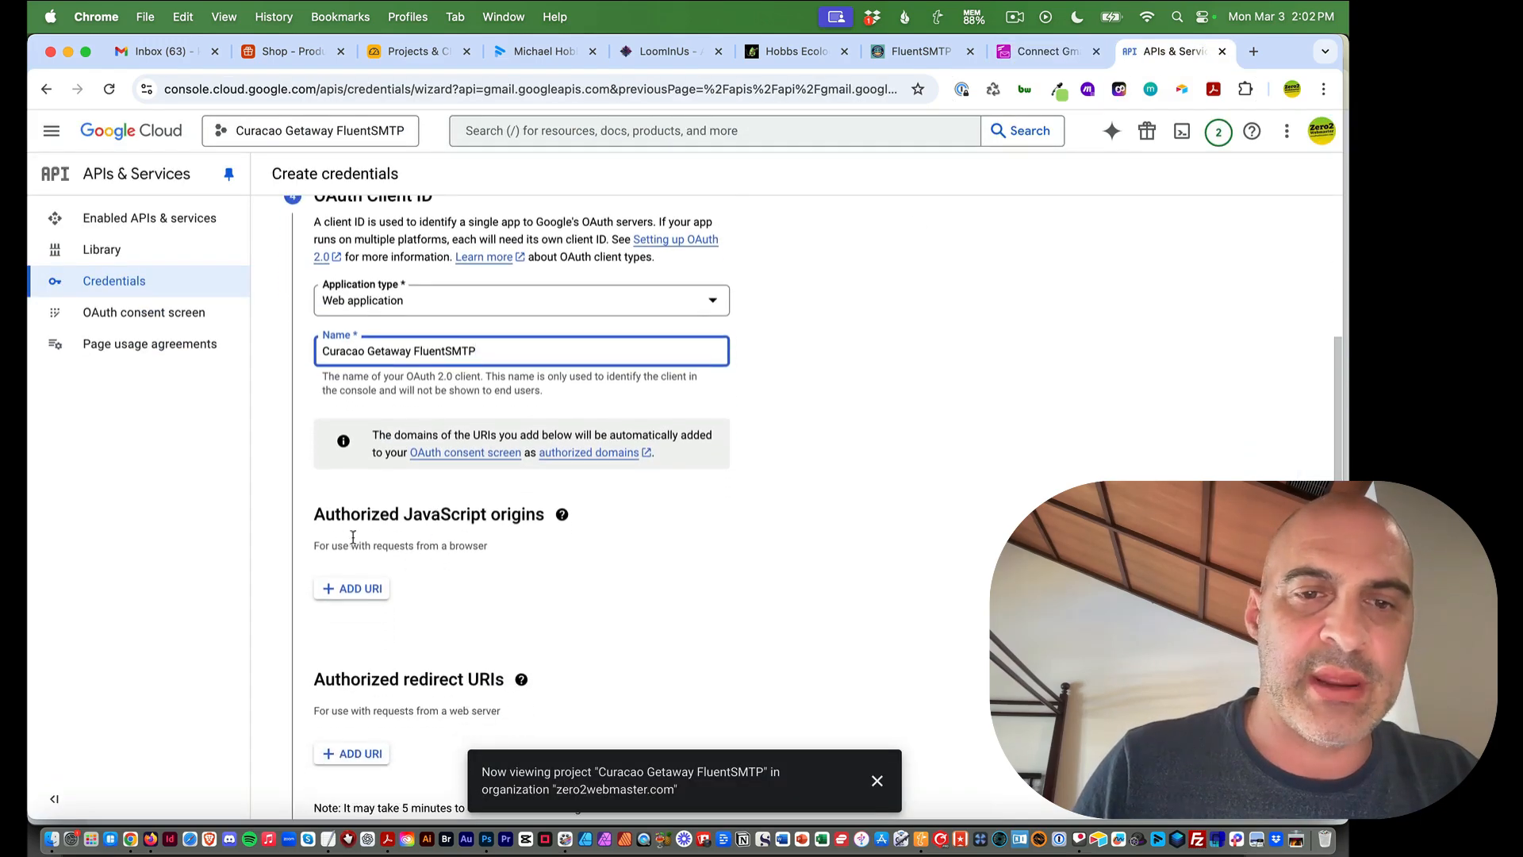
scroll(369, 634, "down", 3)
left_click(521, 576)
left_click(1035, 52)
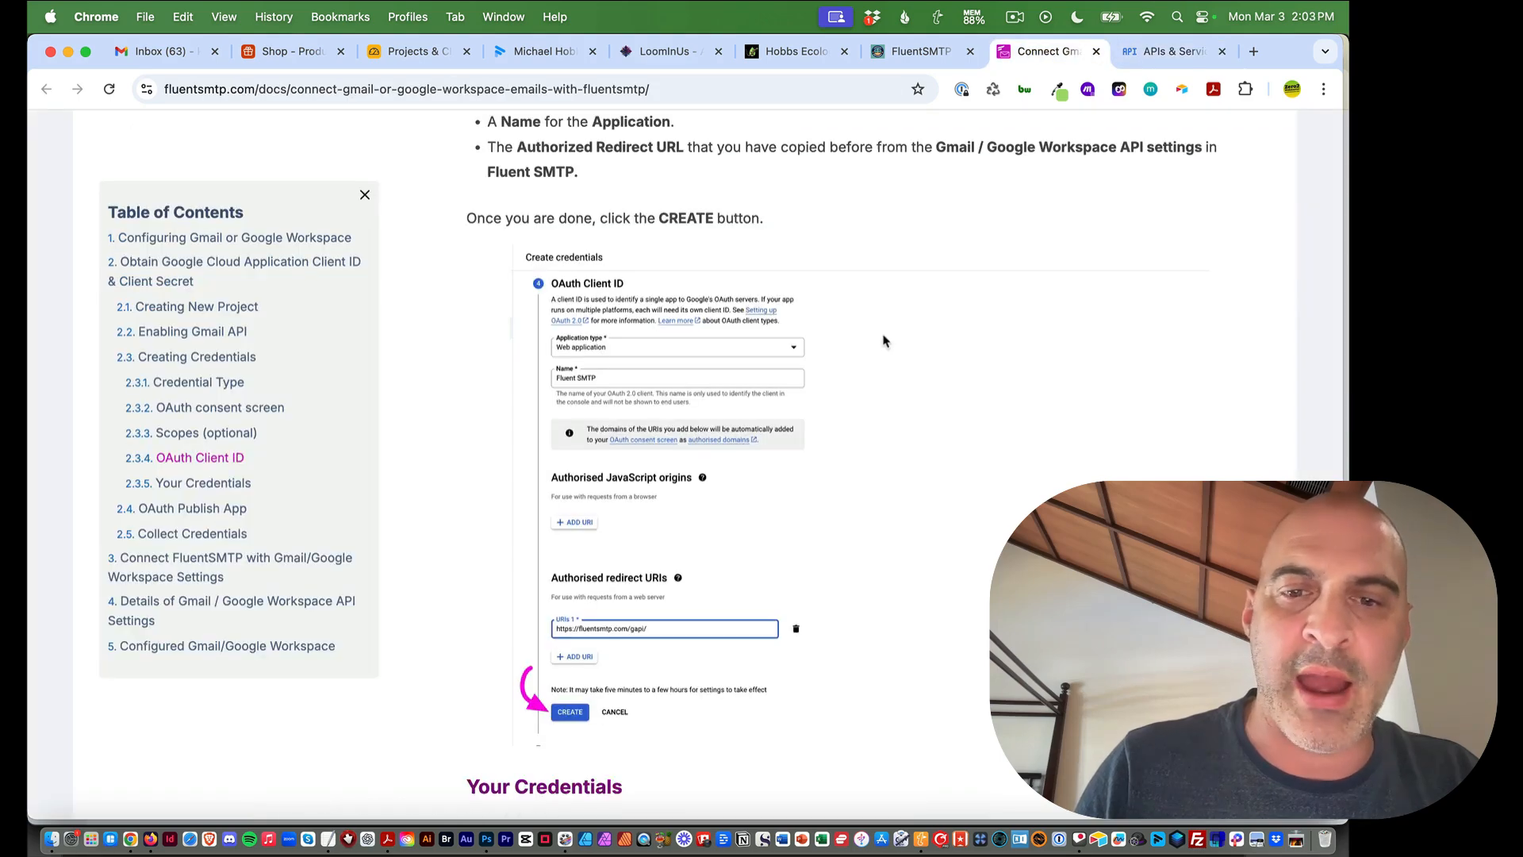
scroll(885, 341, "down", 1)
left_click(1162, 51)
scroll(694, 486, "down", 1)
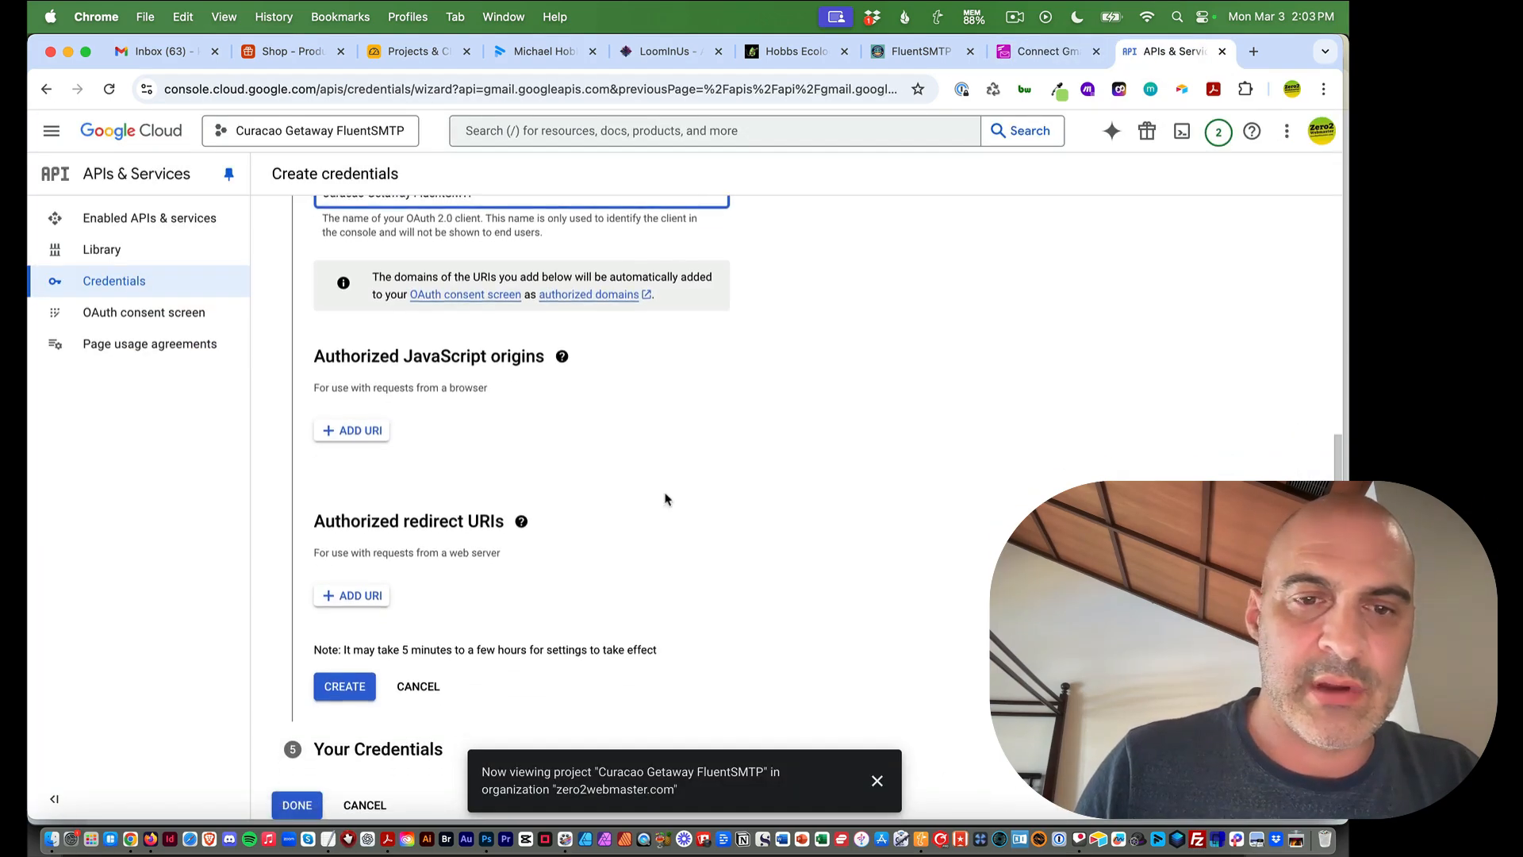
left_click(357, 595)
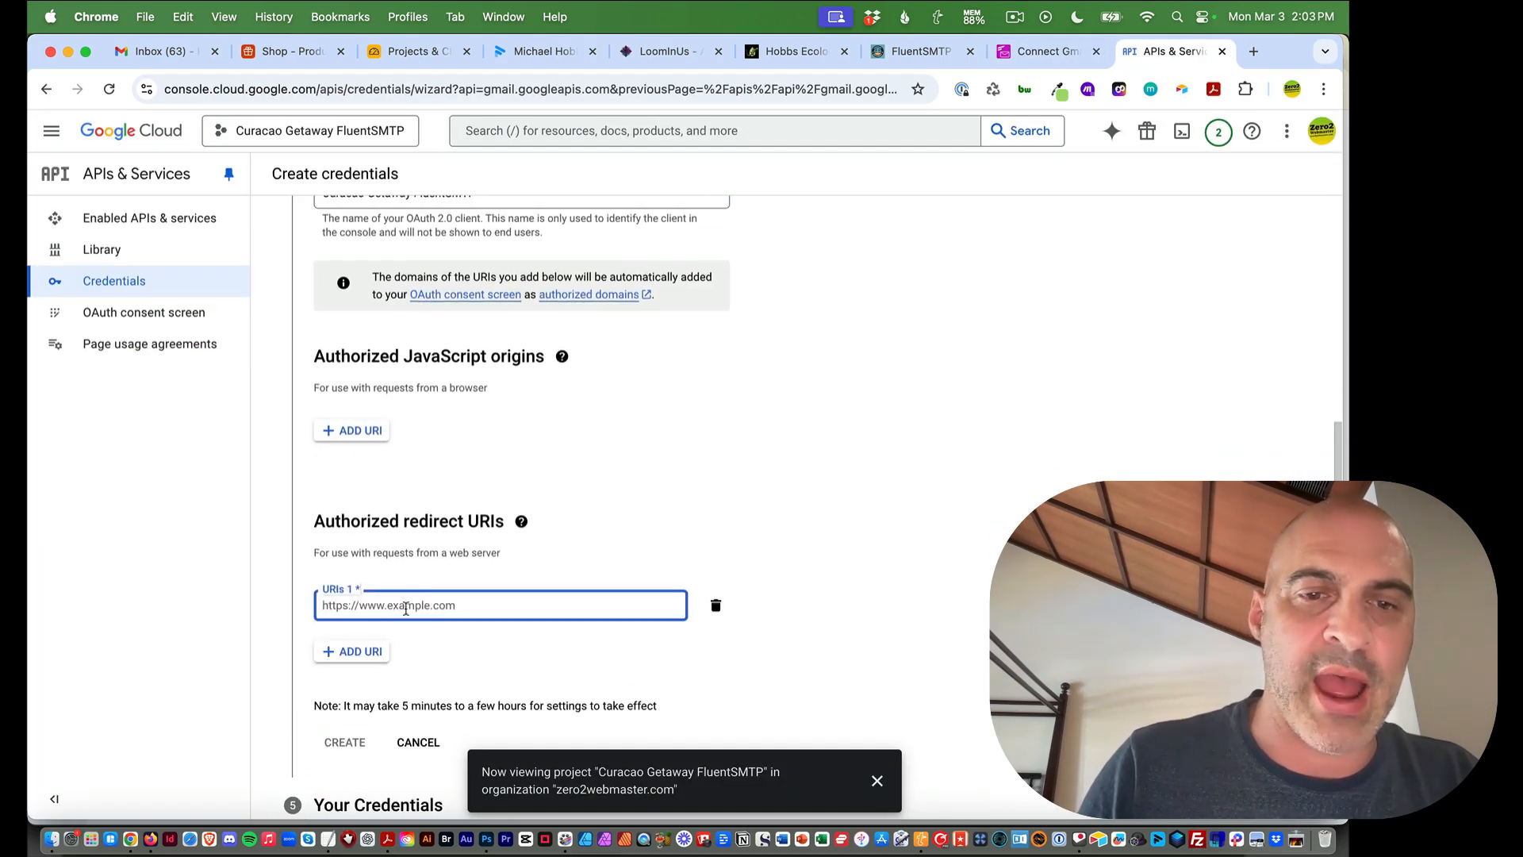
key("super+v")
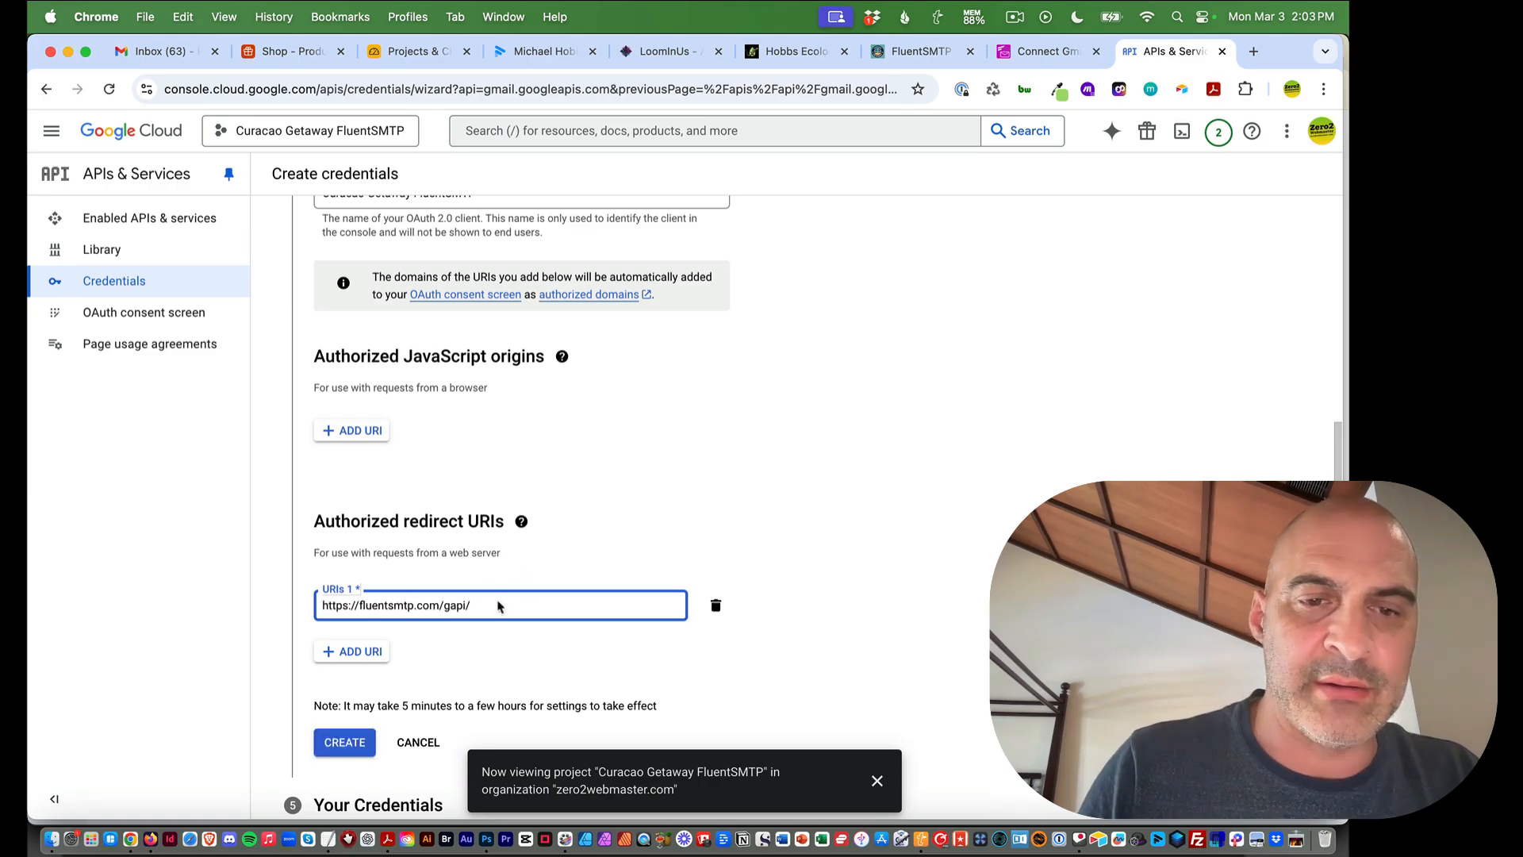
scroll(453, 637, "down", 1)
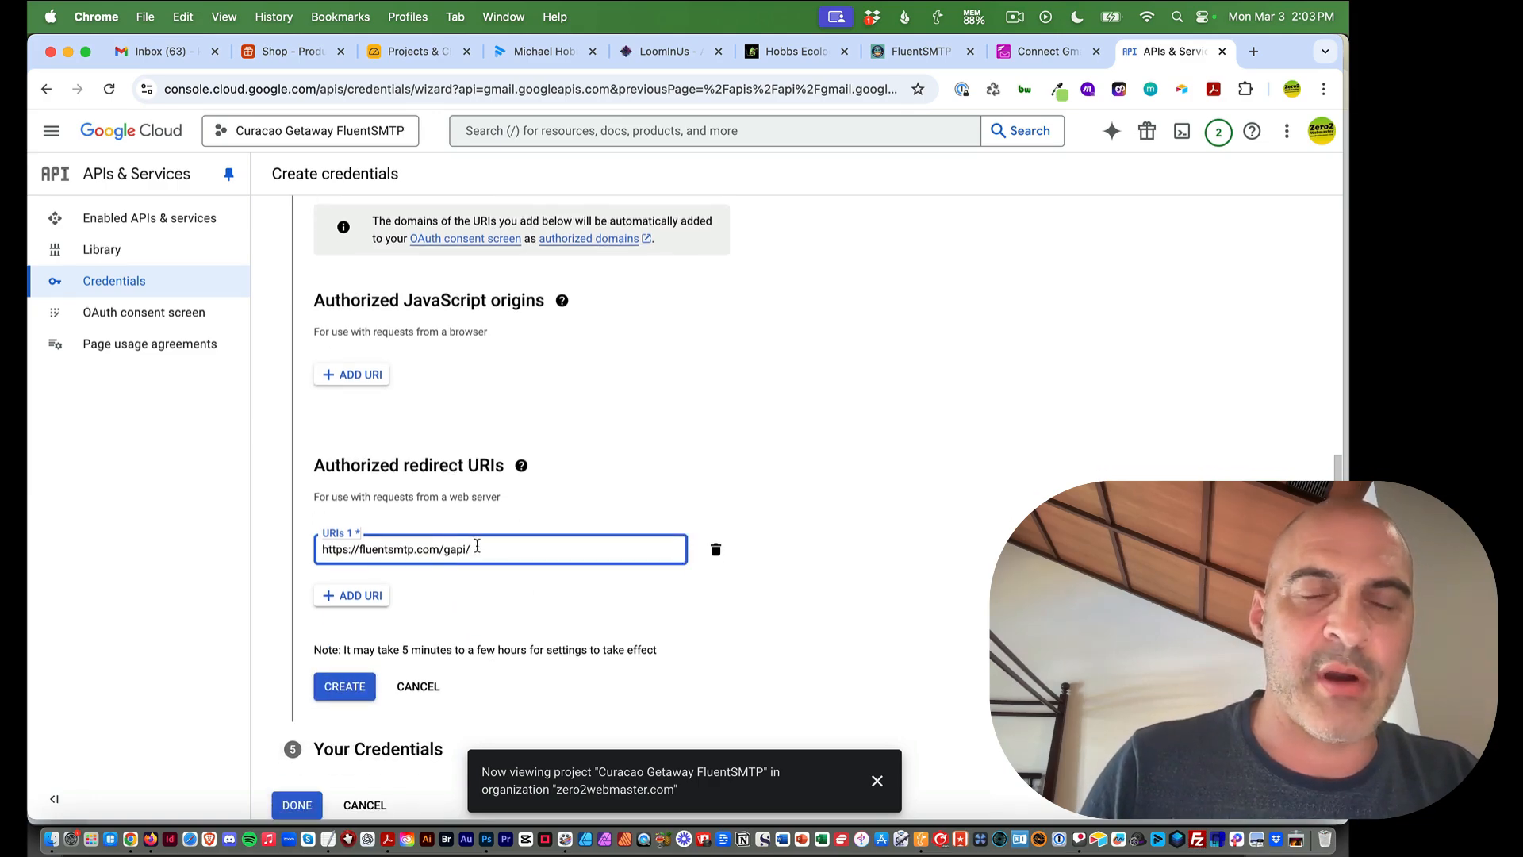
left_click(349, 686)
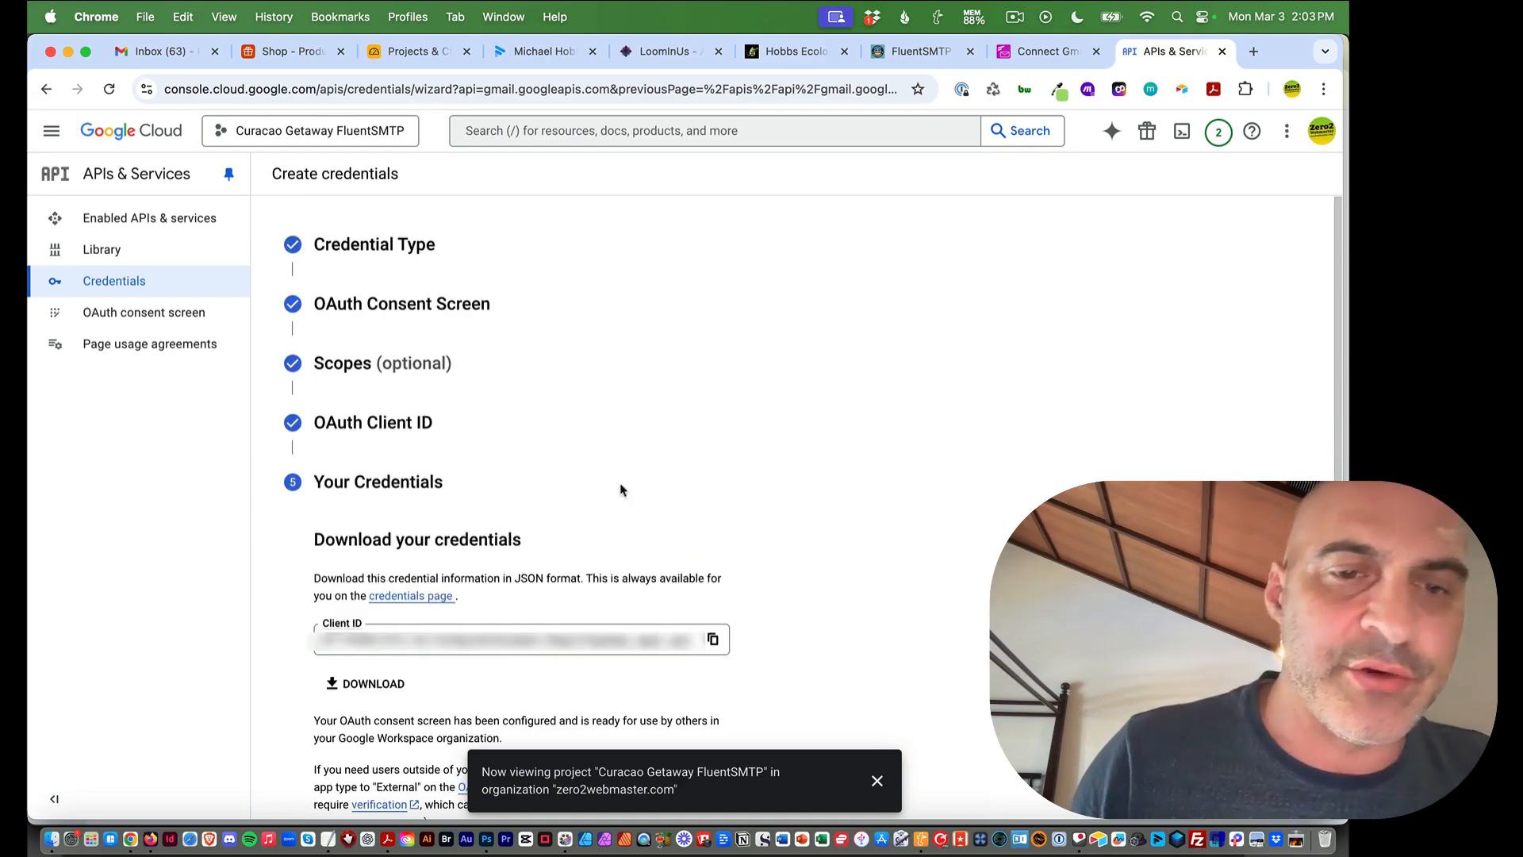
Check the guide's Your Credentials step, copy the new Client ID, and finish with DONE
scroll(788, 467, "down", 1)
scroll(788, 468, "down", 1)
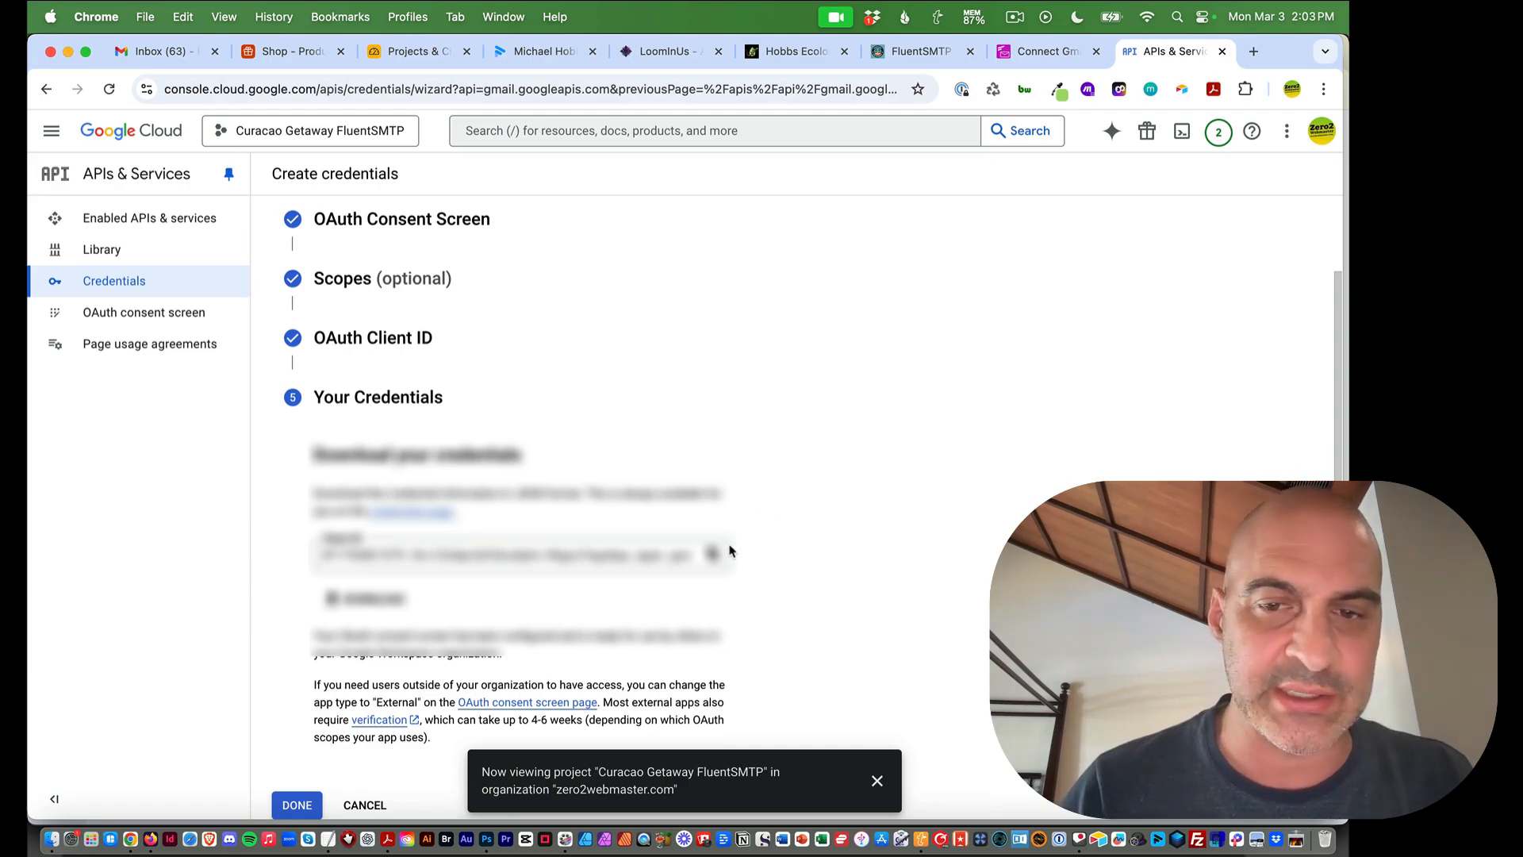
left_click(1047, 51)
scroll(841, 455, "down", 6)
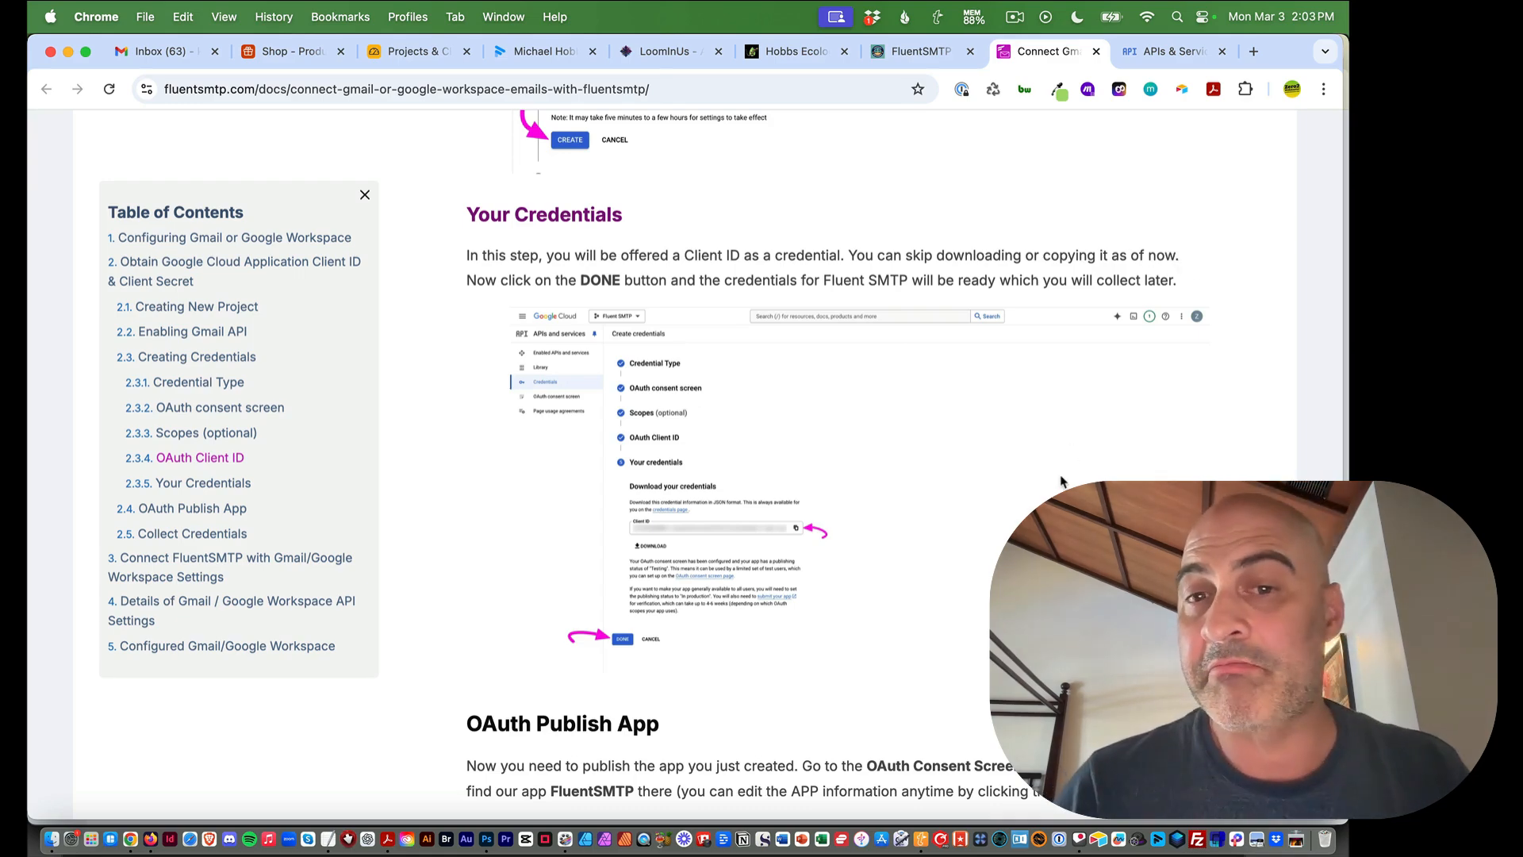
scroll(890, 416, "down", 1)
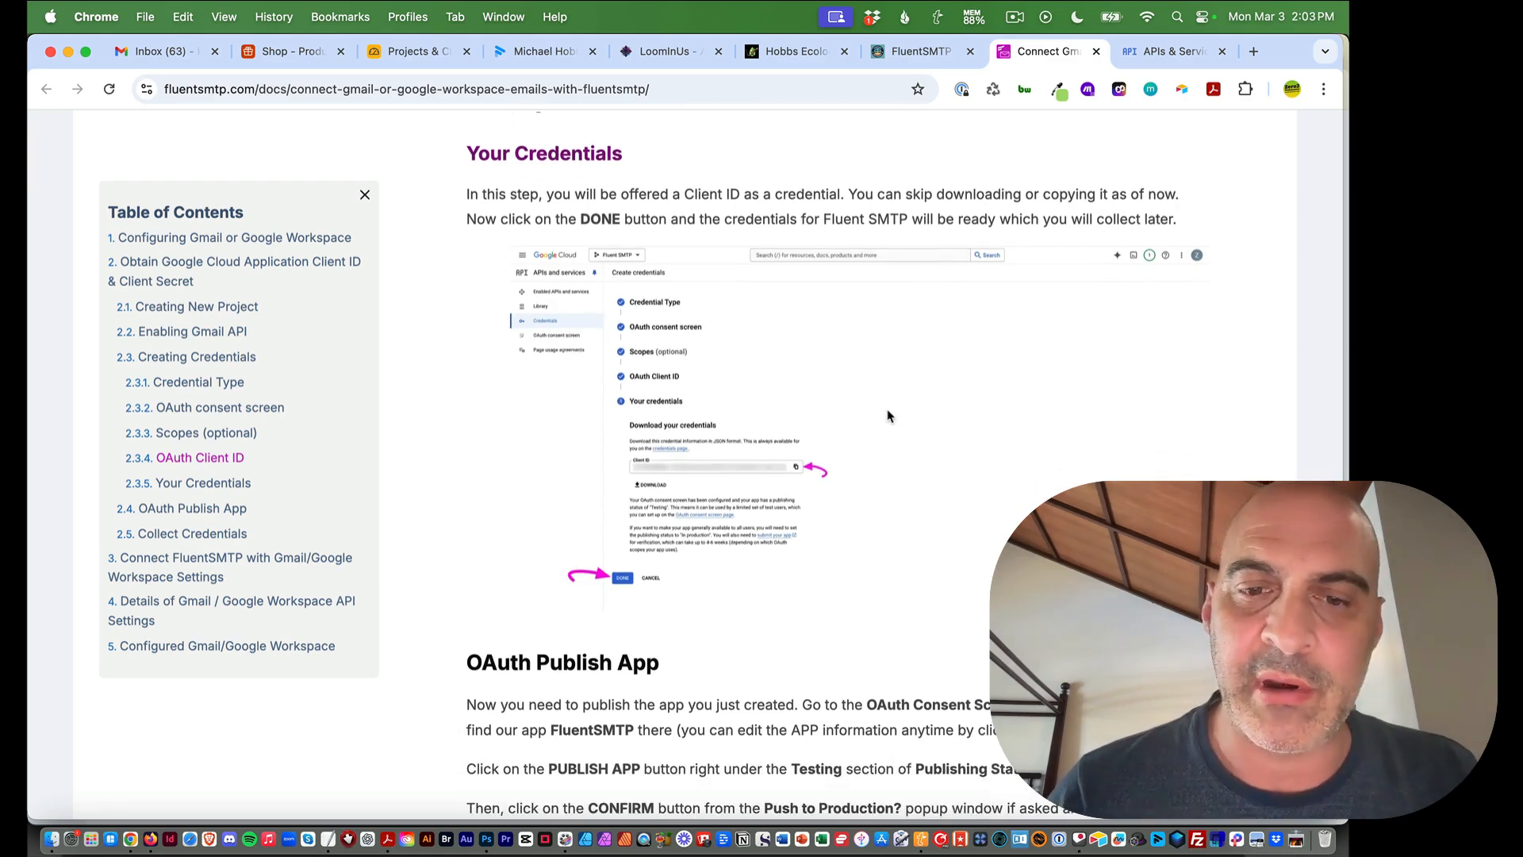
left_click(1142, 57)
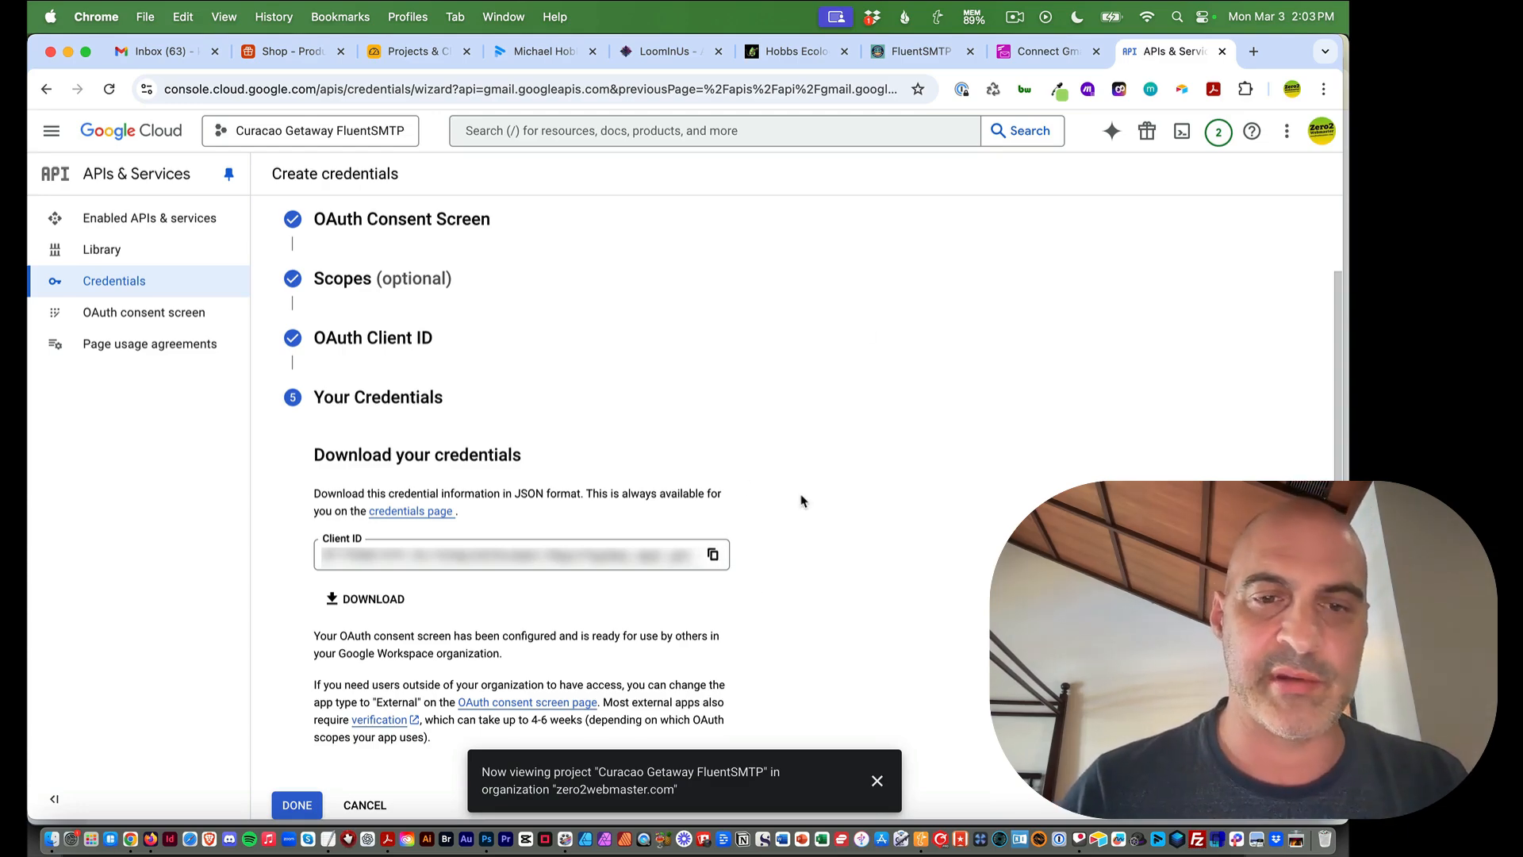
left_click(712, 553)
left_click(295, 803)
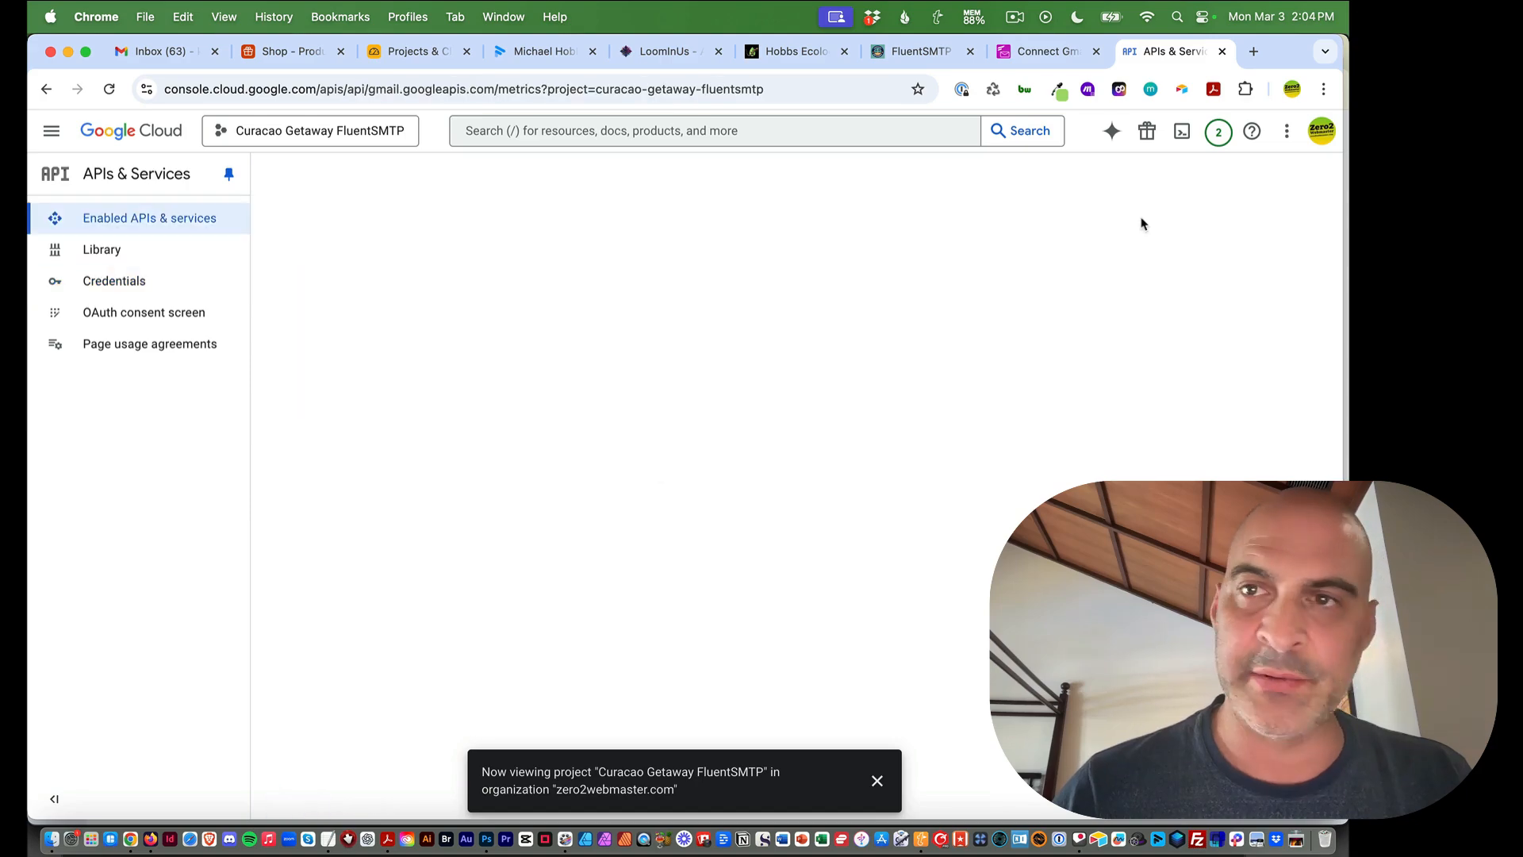
Open the Curacao Getaway FluentSMTP client under Clients and select its Client ID value
left_click(1054, 49)
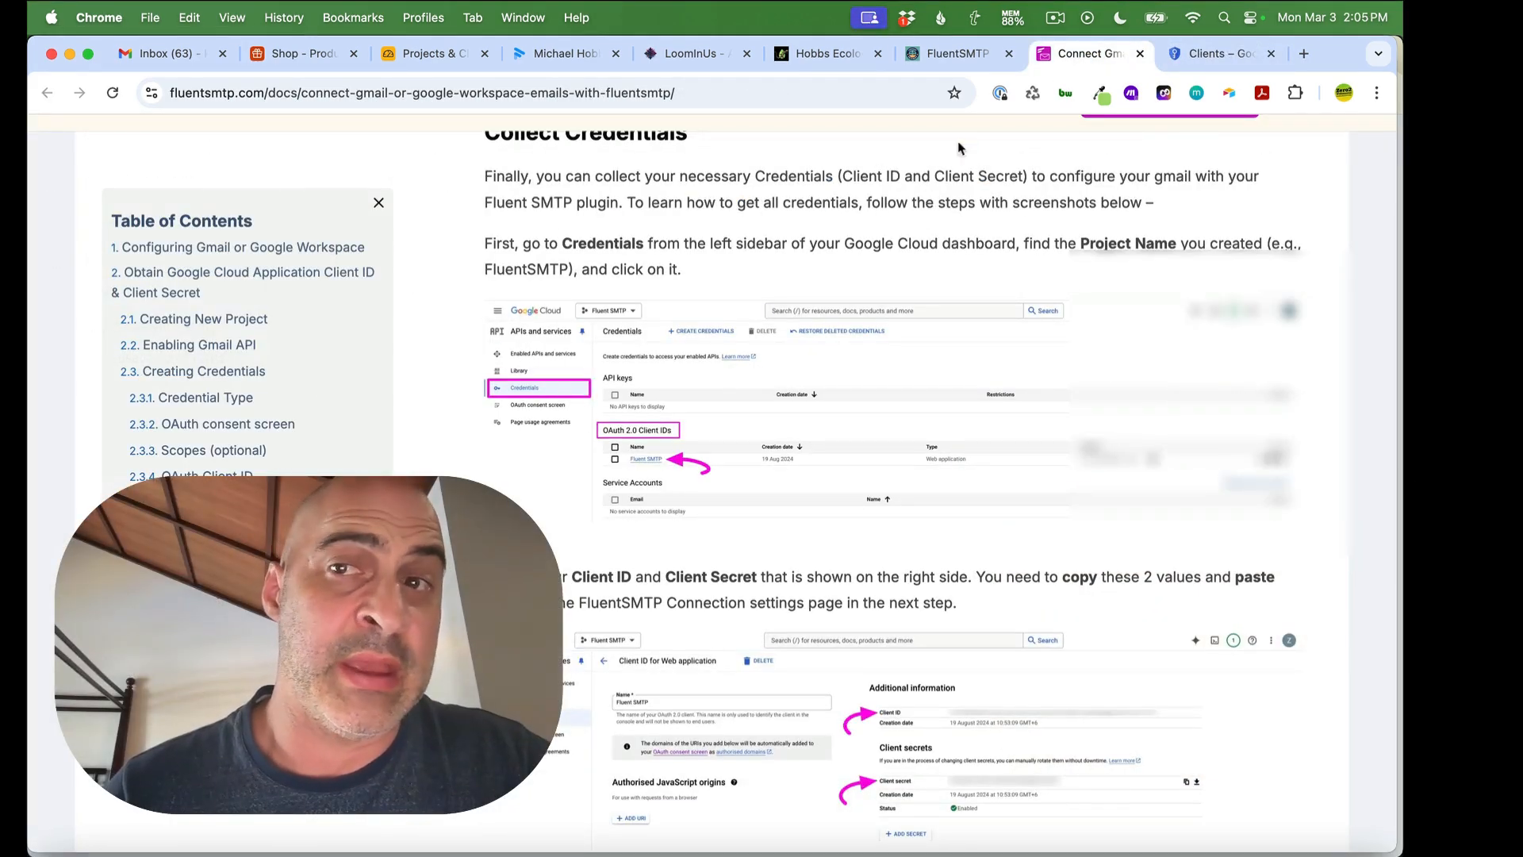
left_click(1189, 57)
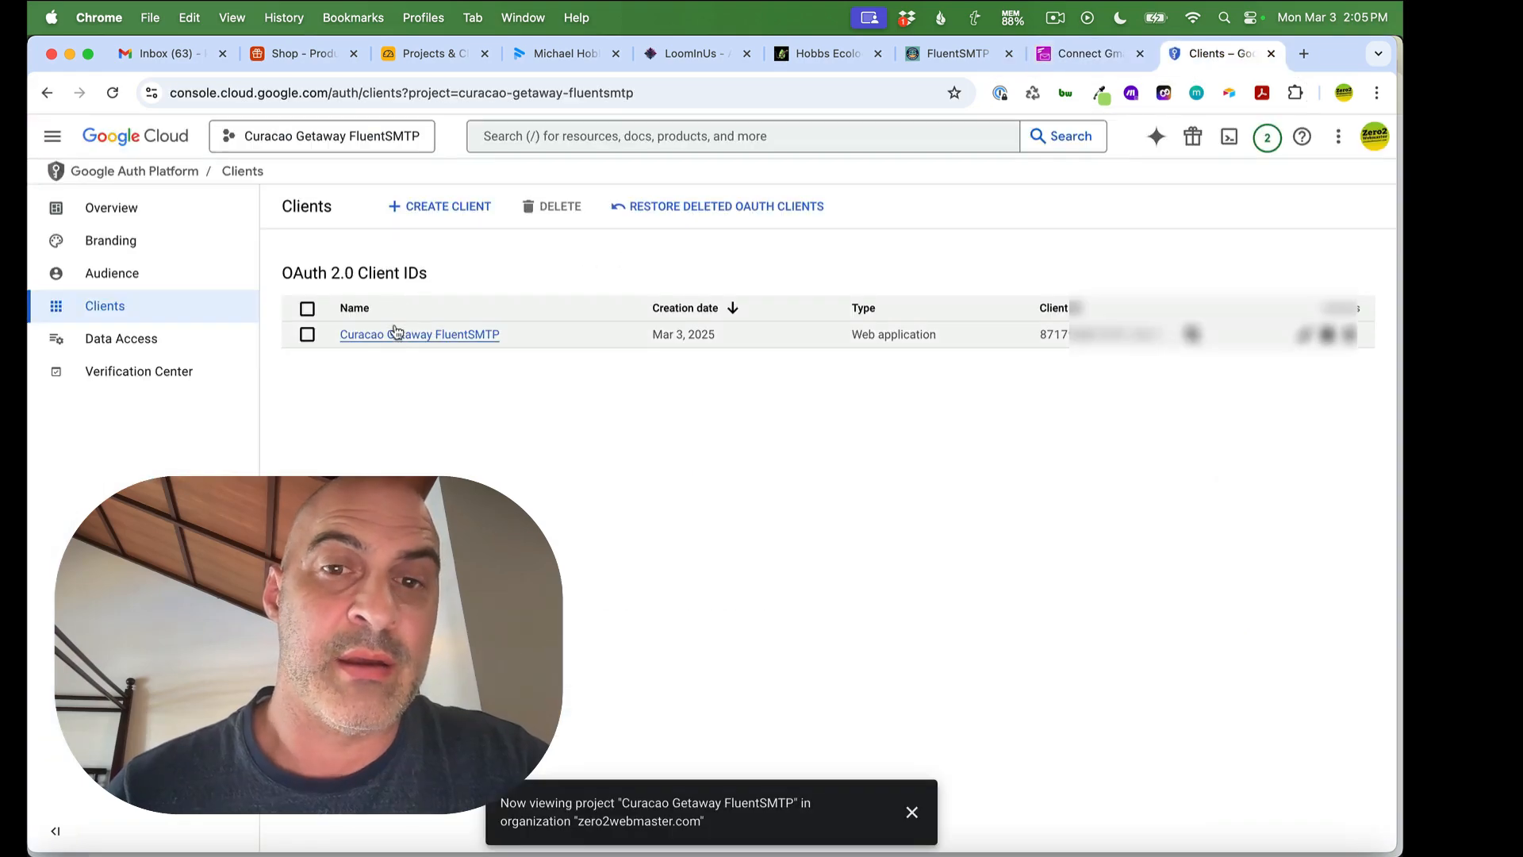
left_click(392, 335)
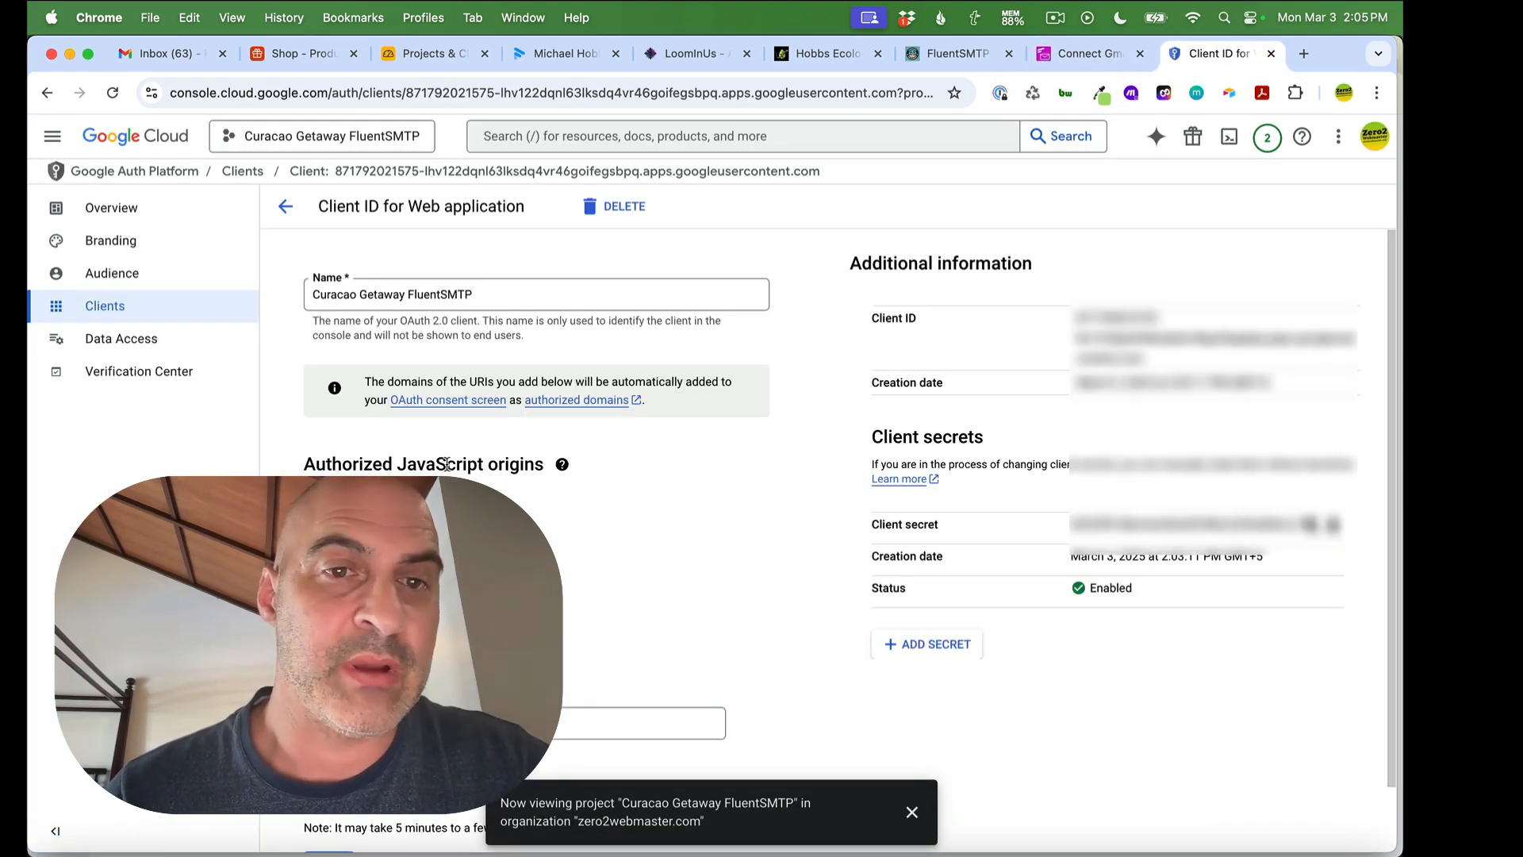
scroll(825, 516, "down", 2)
scroll(849, 540, "up", 2)
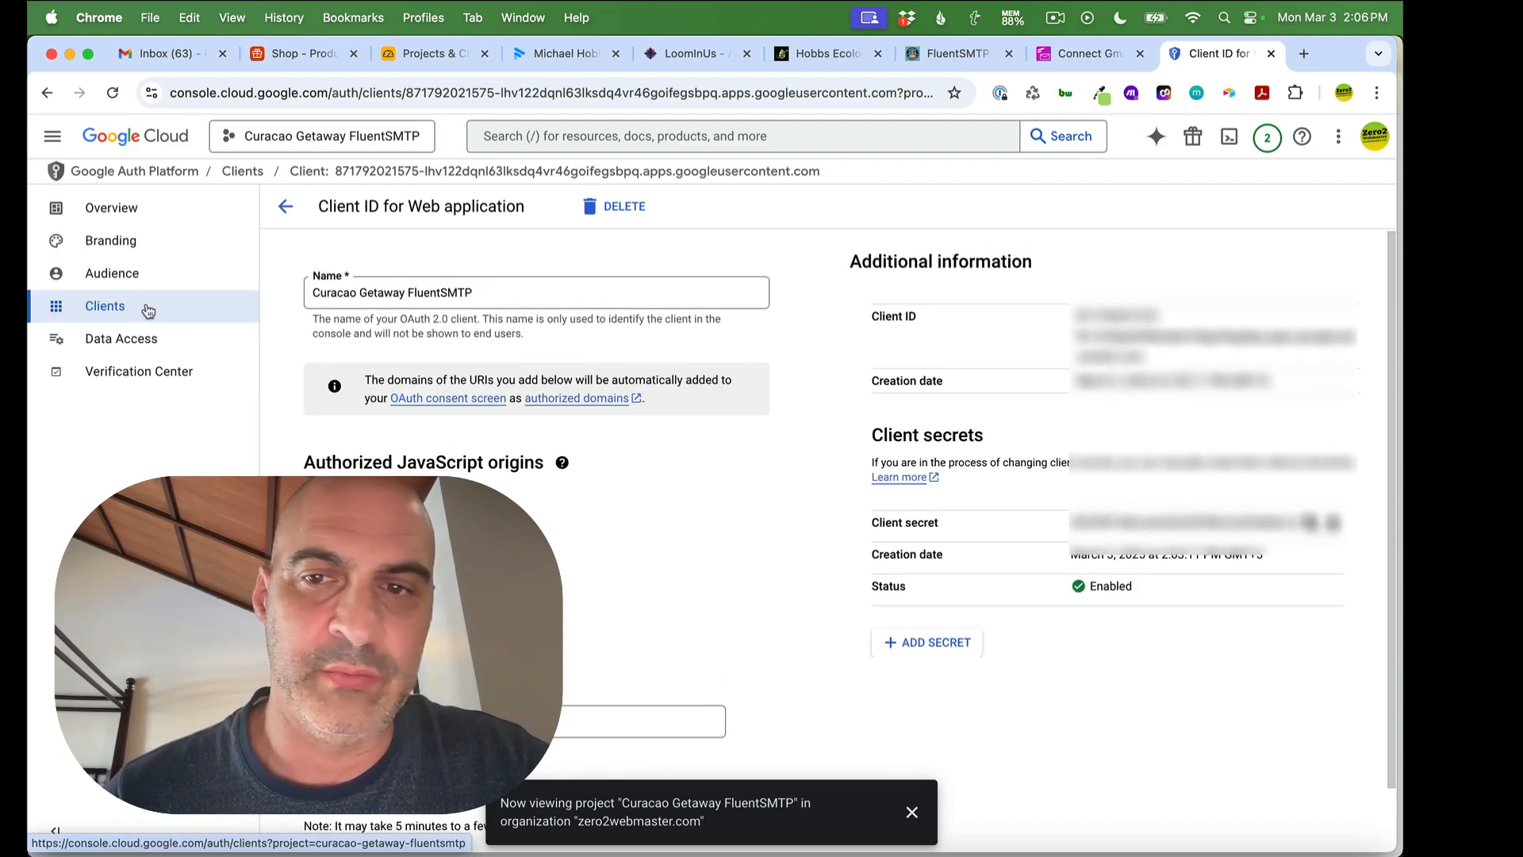
left_click(1093, 54)
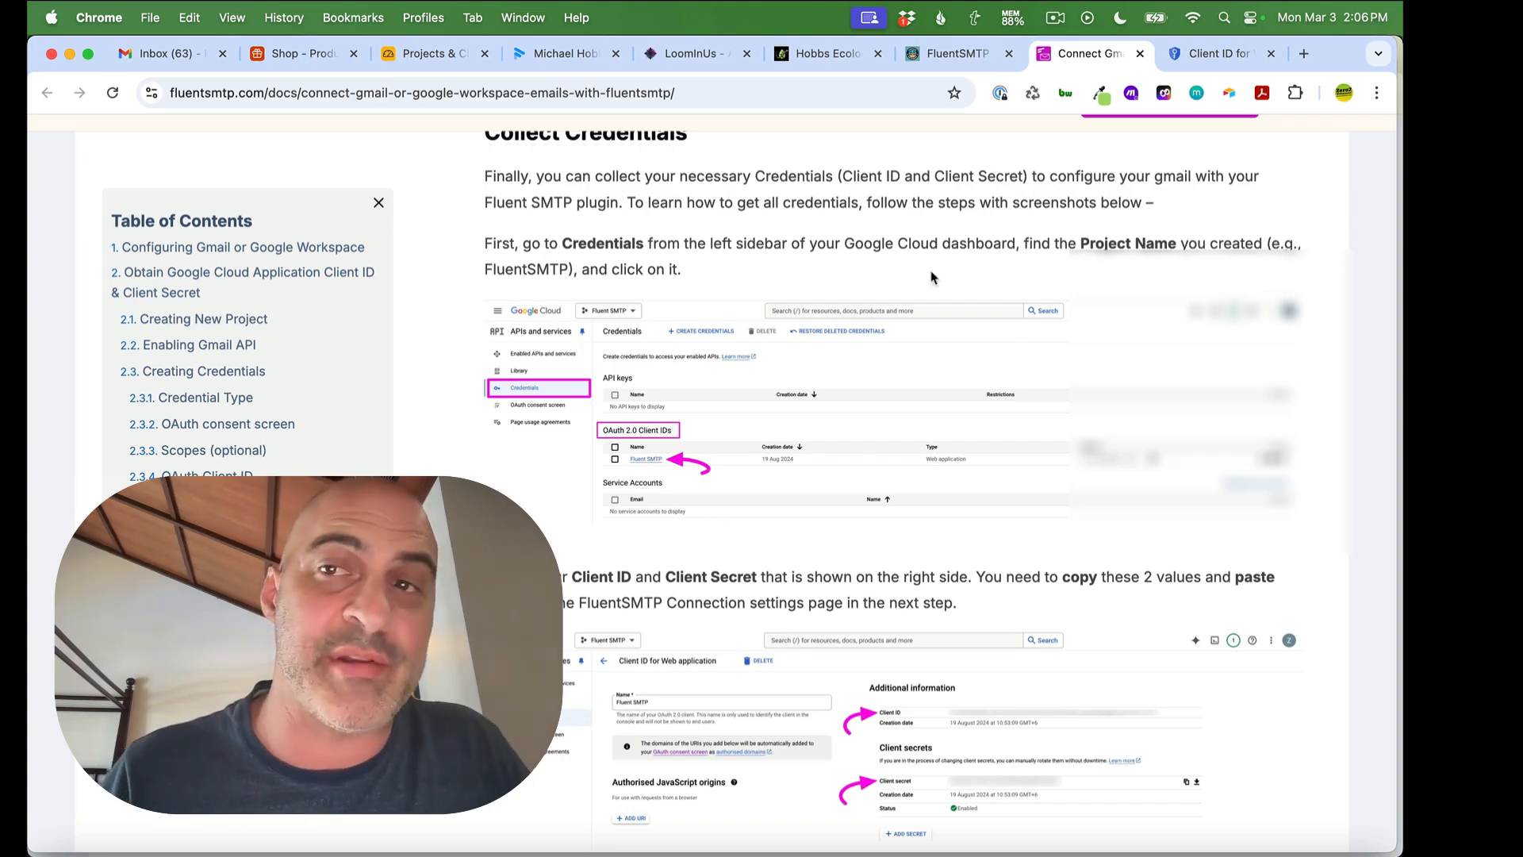
left_click(1198, 54)
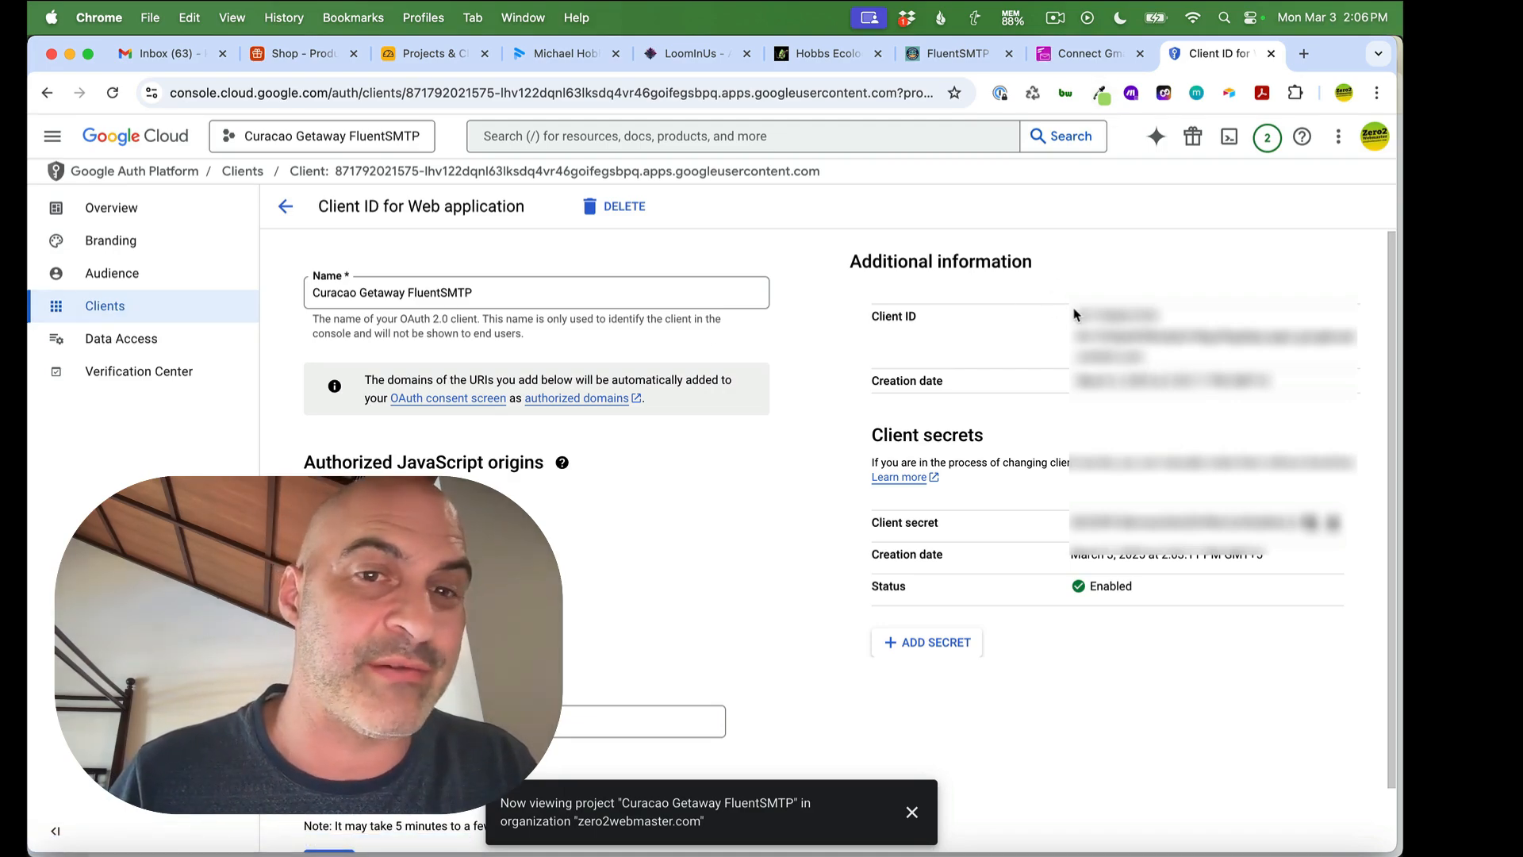
left_click_drag(1082, 316, 1164, 369)
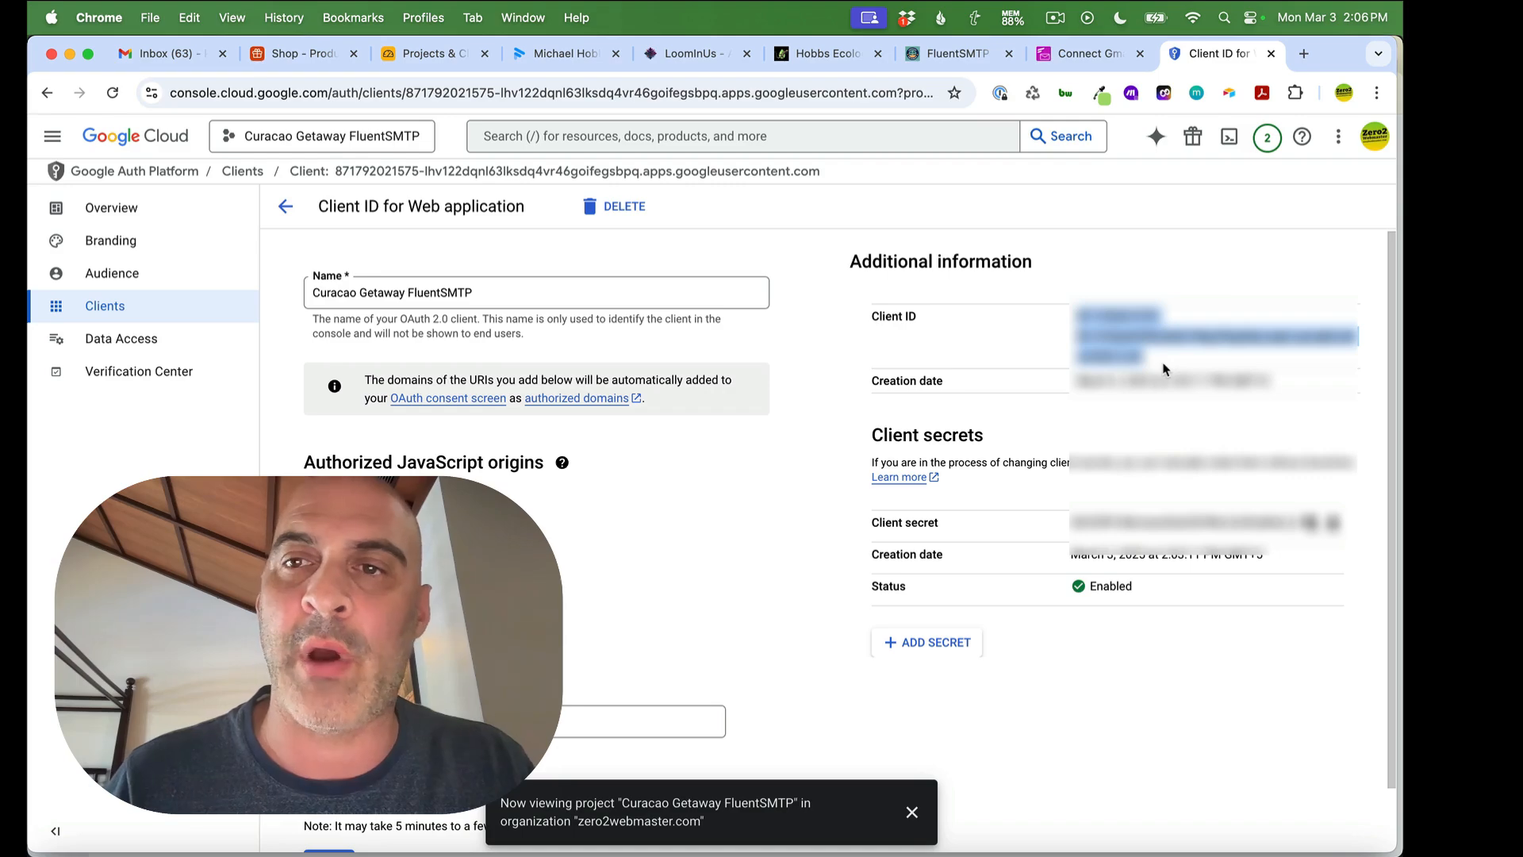
left_click(970, 53)
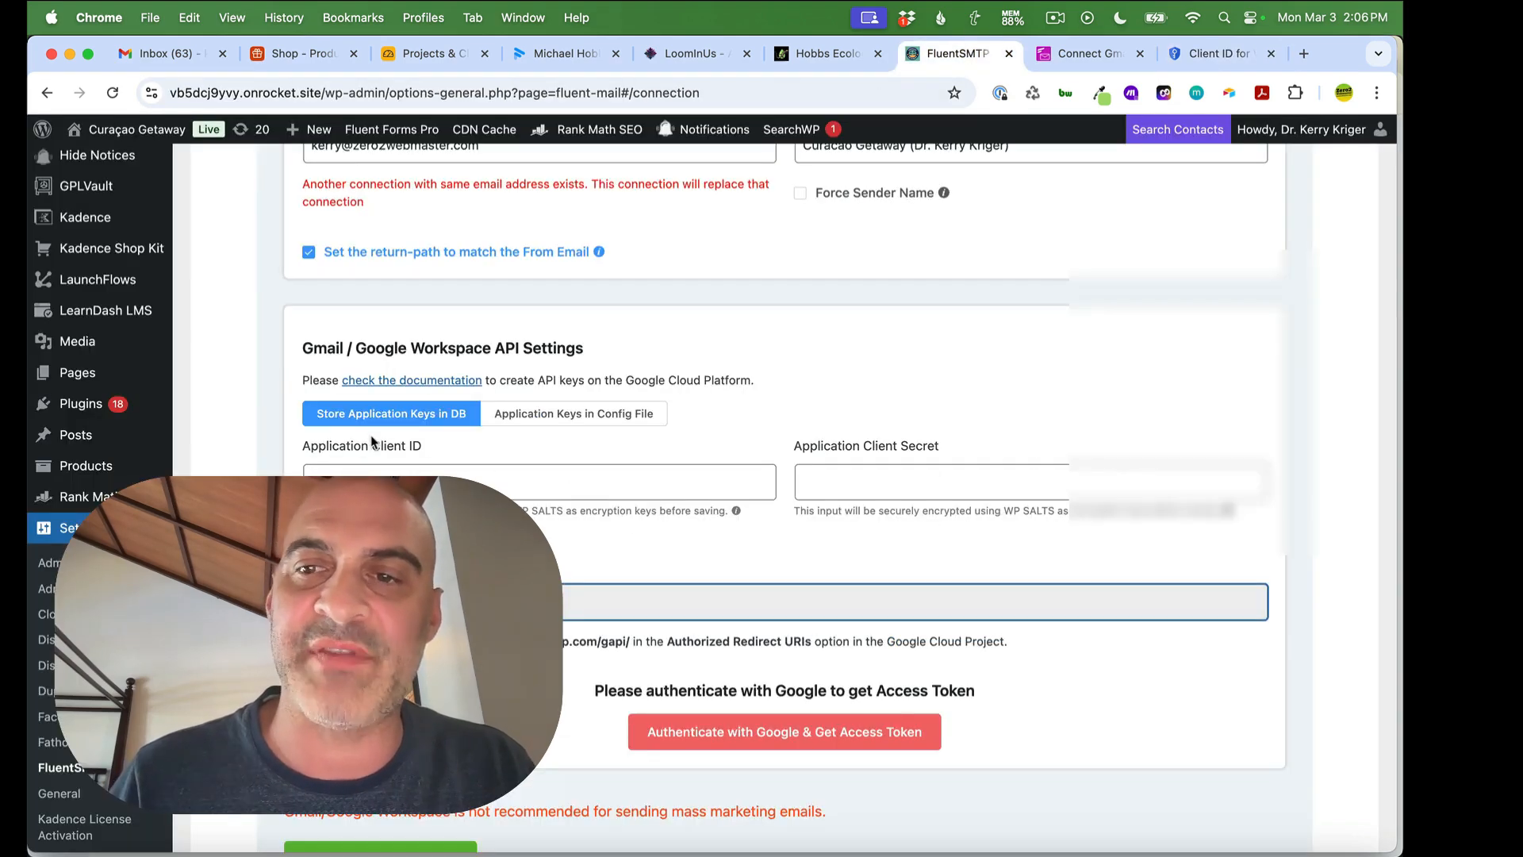
Paste the OAuth client secret into Application Client Secret and launch Authenticate with Google & Get Access Token
left_click(380, 482)
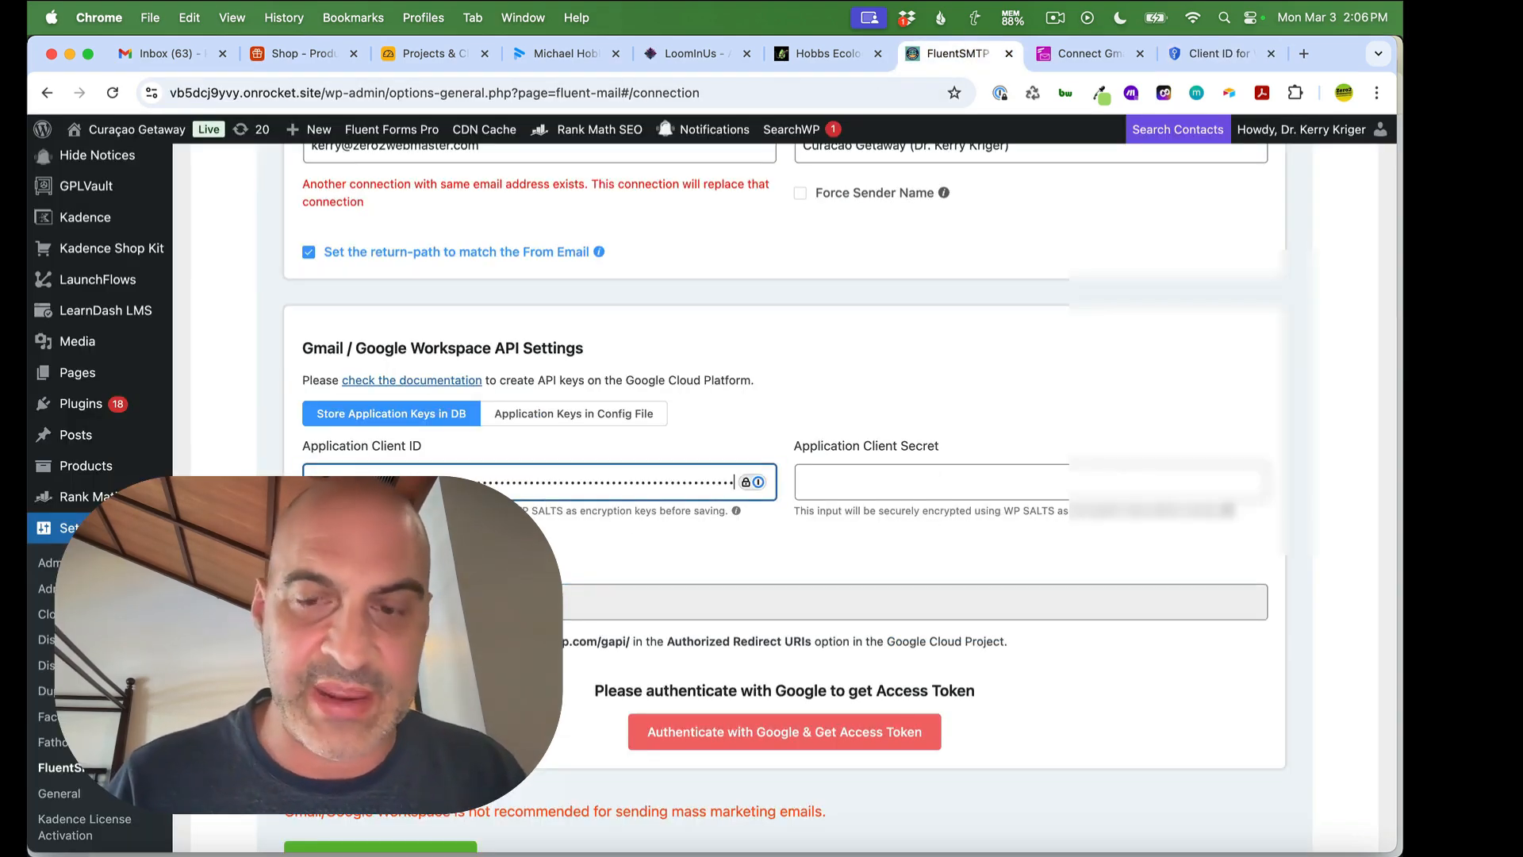
left_click(1213, 53)
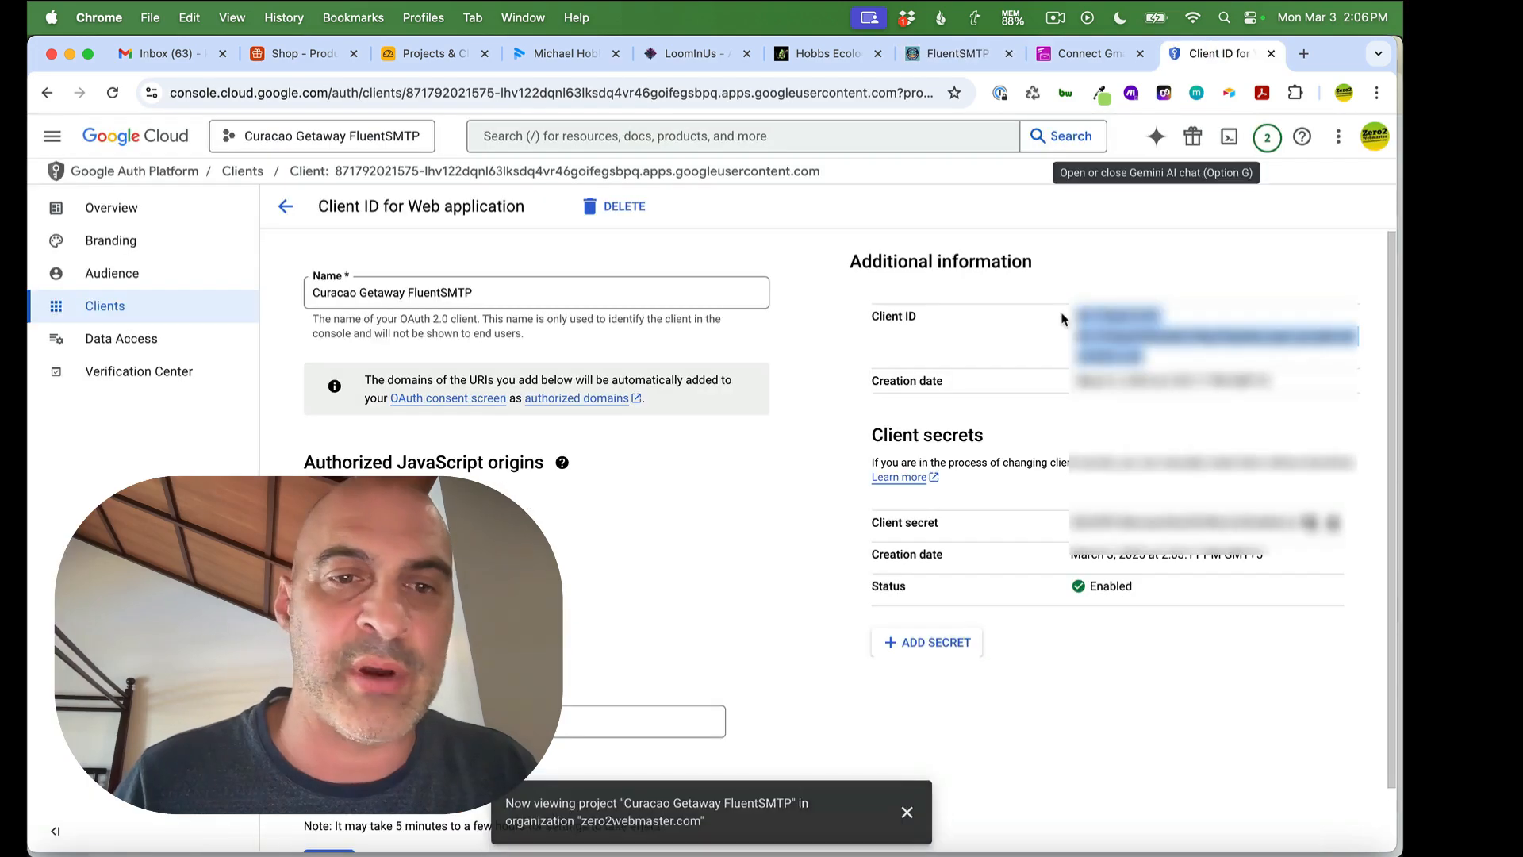
left_click(1310, 526)
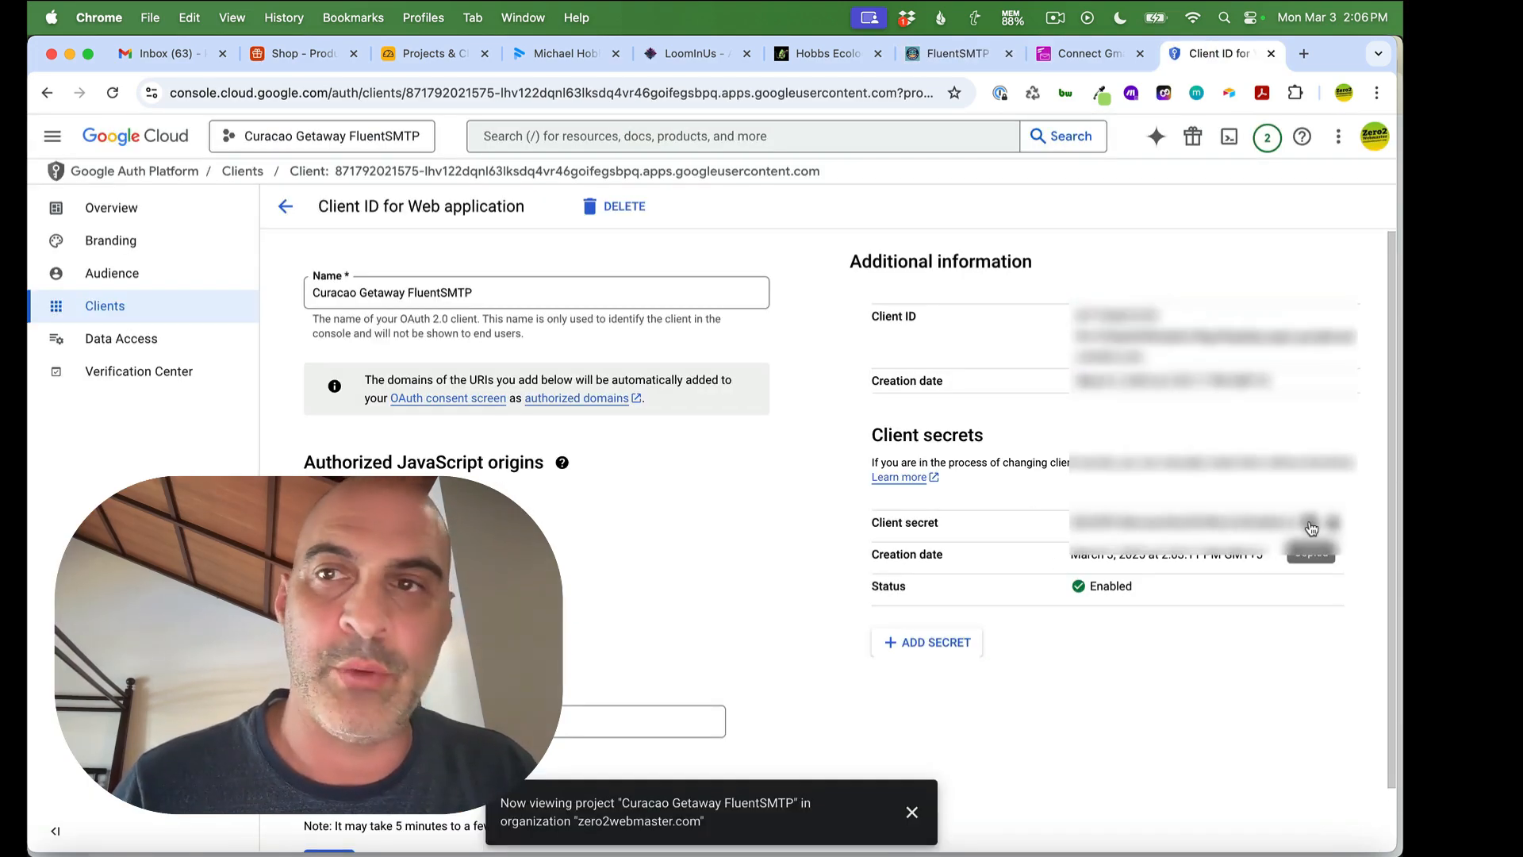
left_click(957, 53)
left_click(876, 487)
key("super+v")
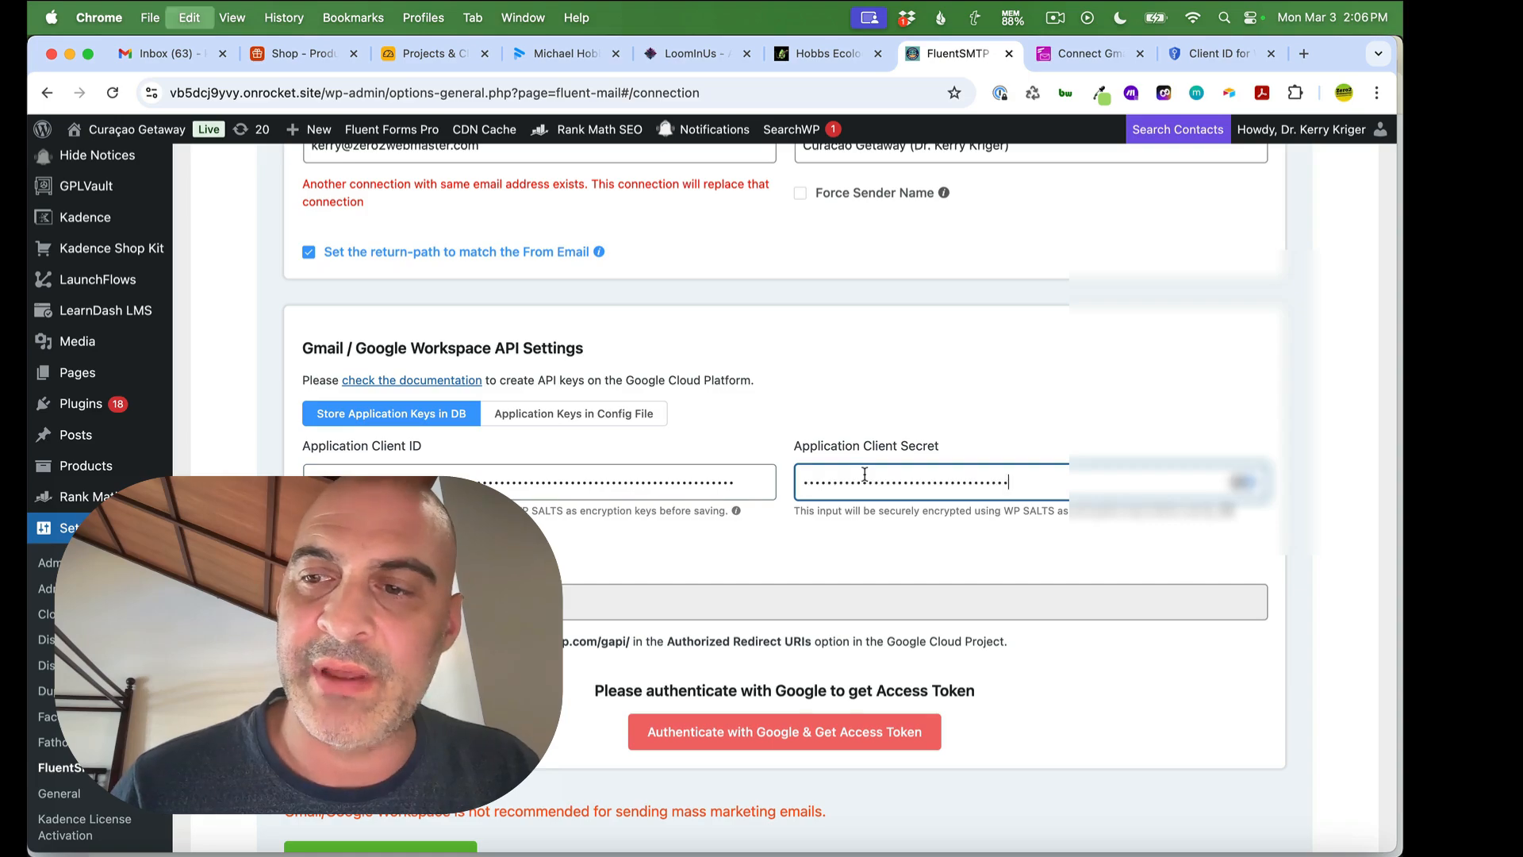
left_click(923, 391)
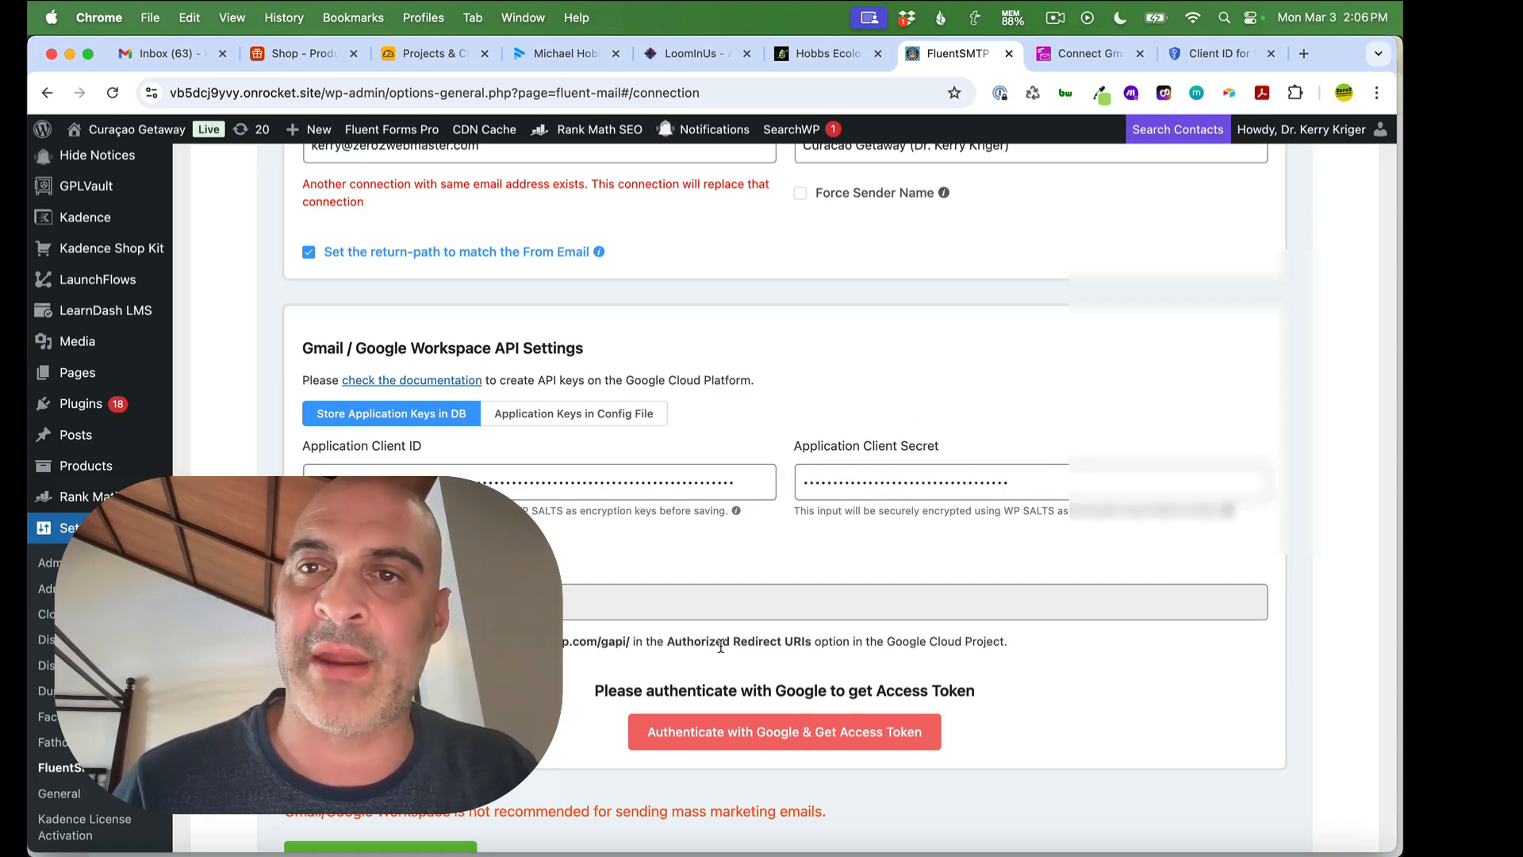
left_click(721, 746)
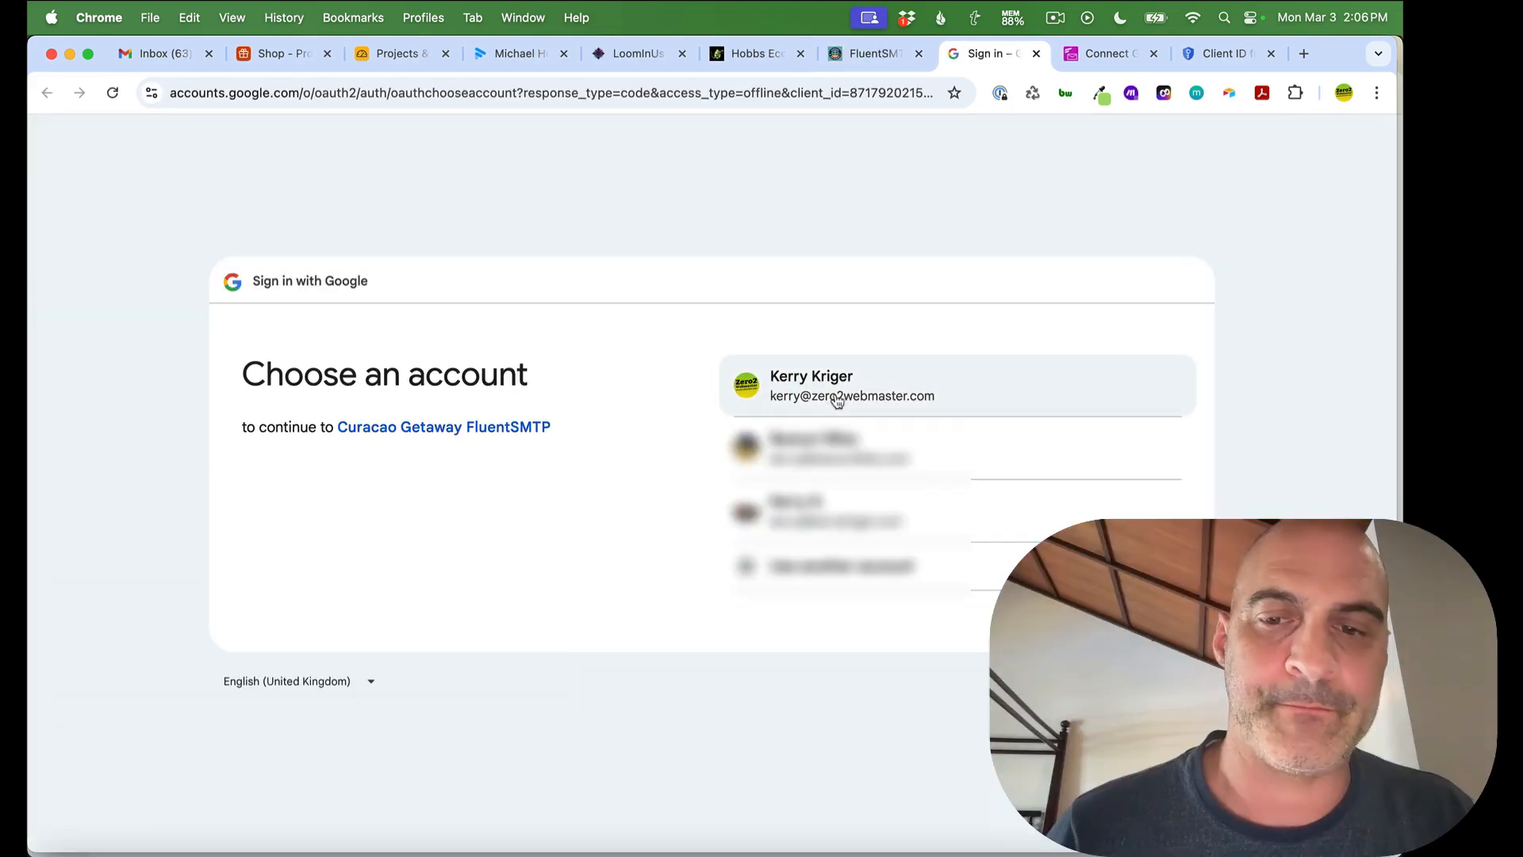
Authorize Curacao Getaway FluentSMTP for the Google account and copy the generated access code
left_click(909, 378)
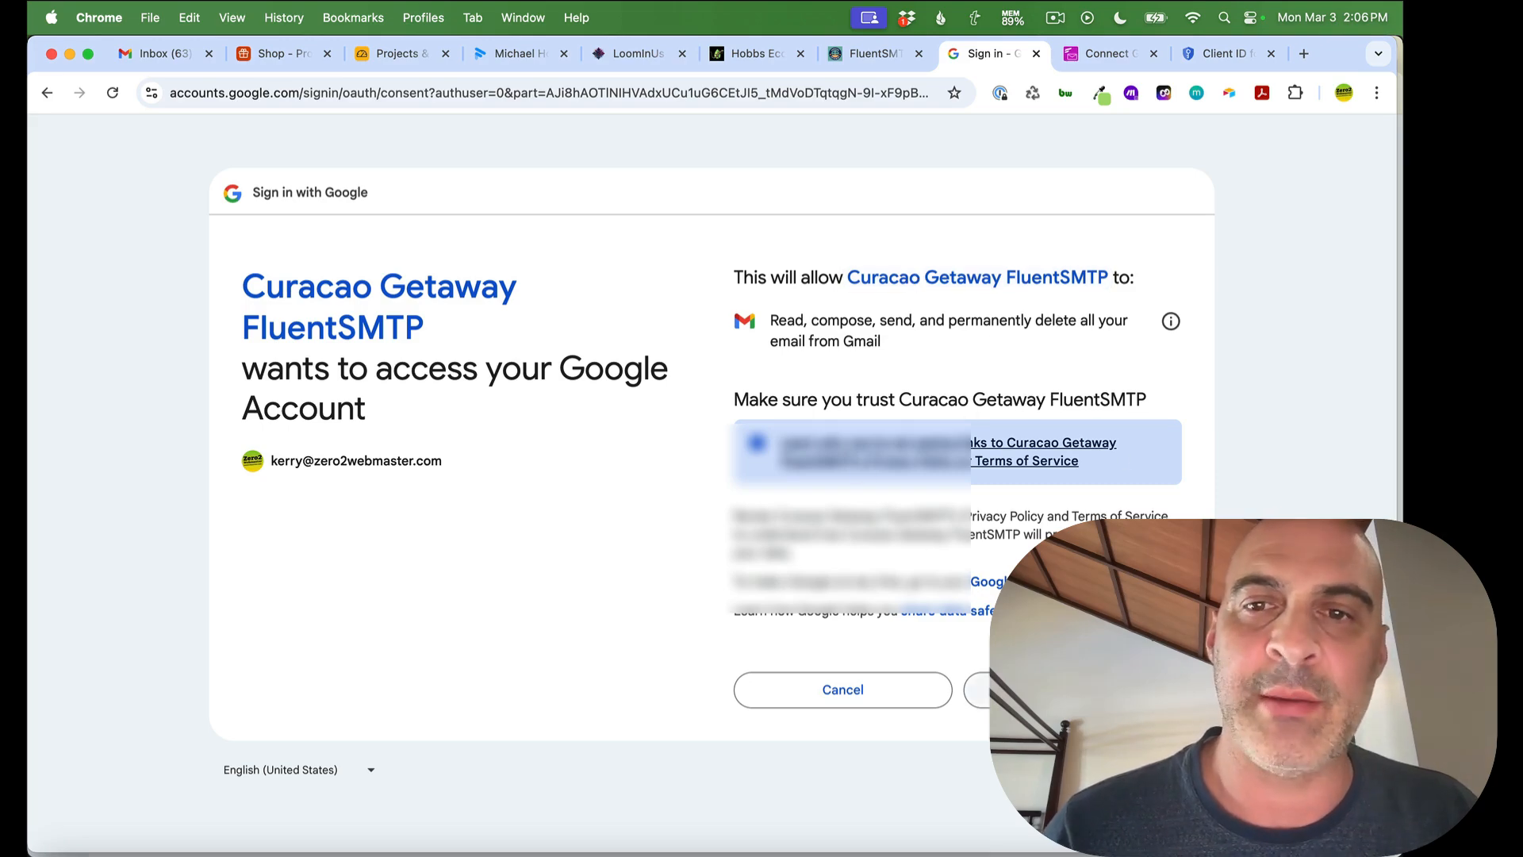
left_click(1072, 689)
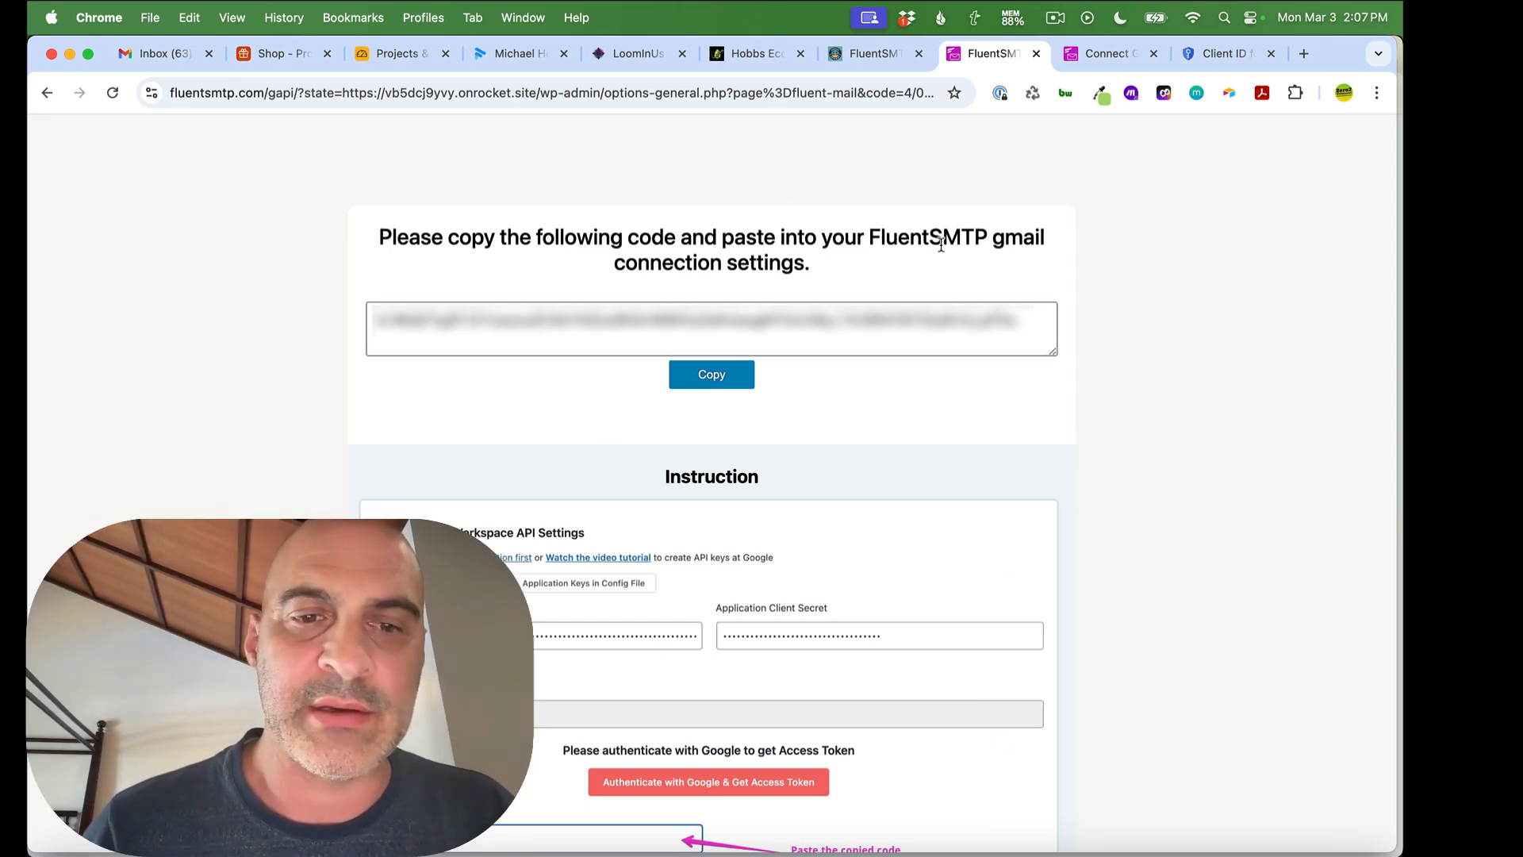
left_click(702, 379)
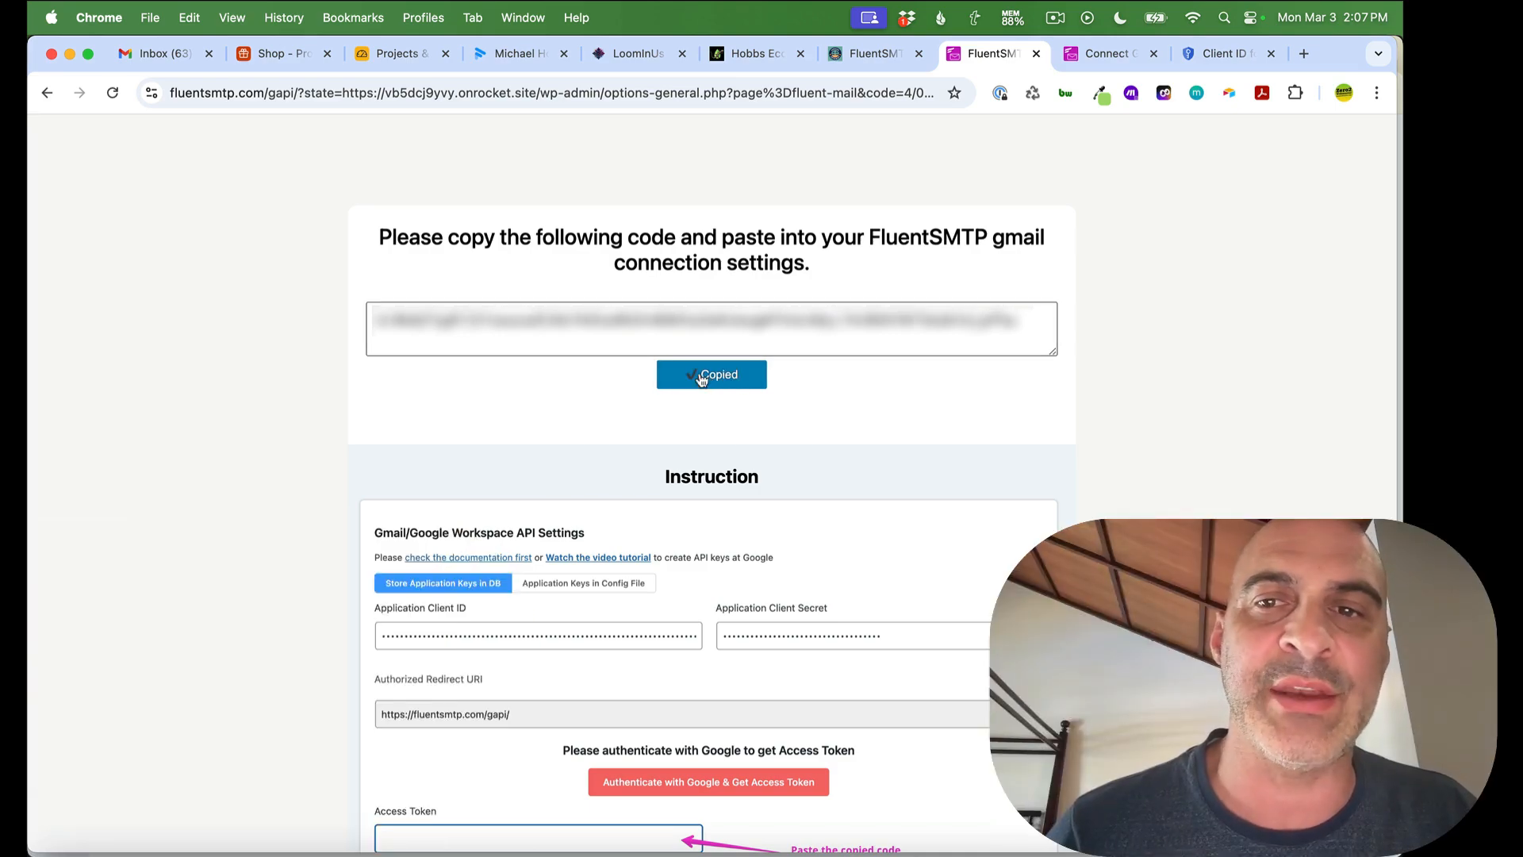
left_click(868, 62)
Paste the copied Google access code into the Access Token field and save the connection settings
scroll(700, 424, "down", 5)
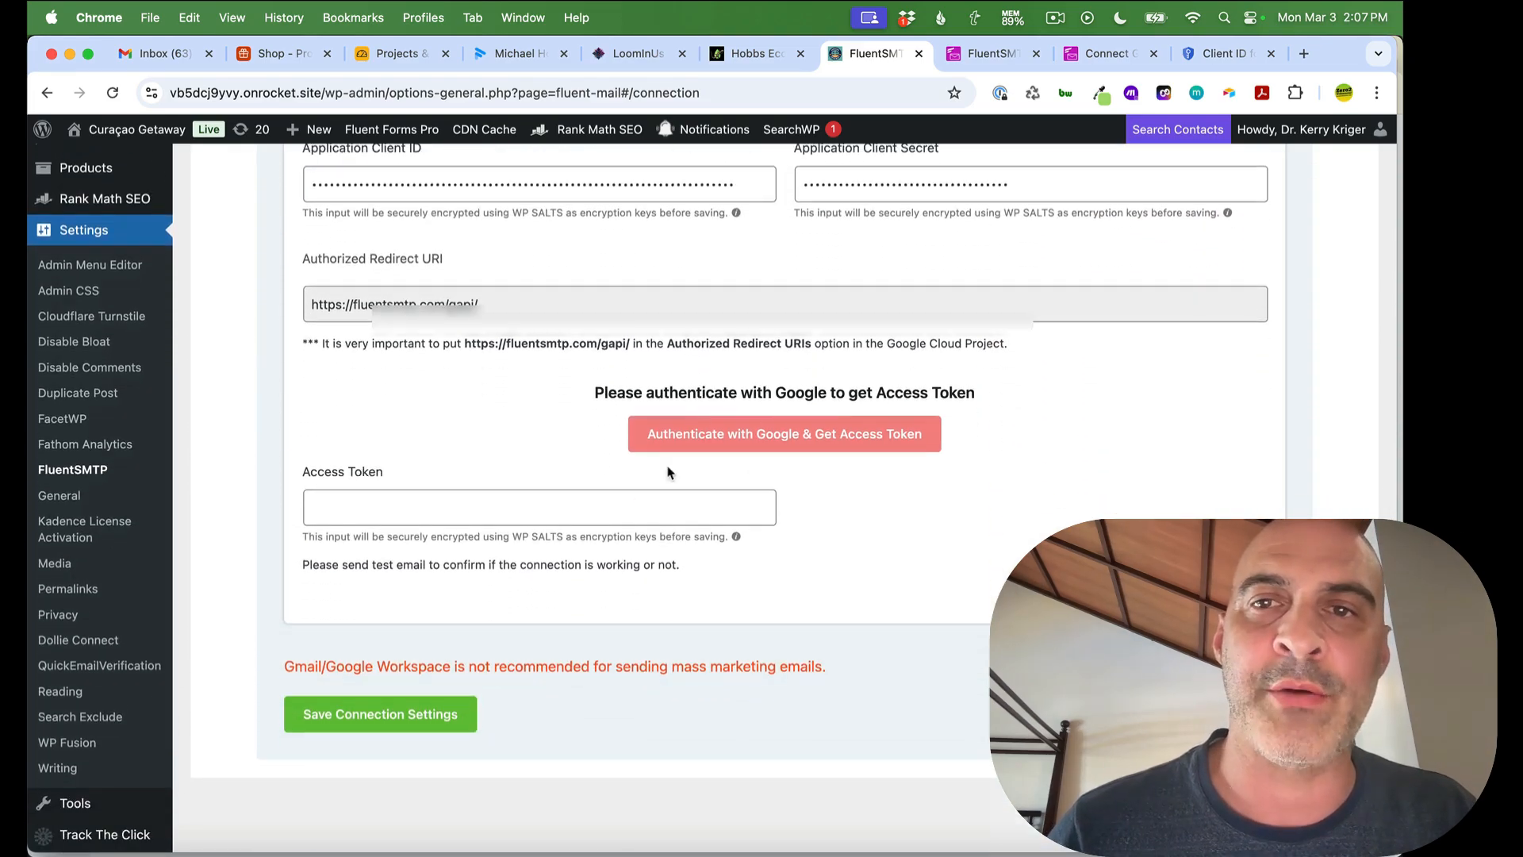
scroll(550, 435, "up", 10)
scroll(550, 440, "down", 9)
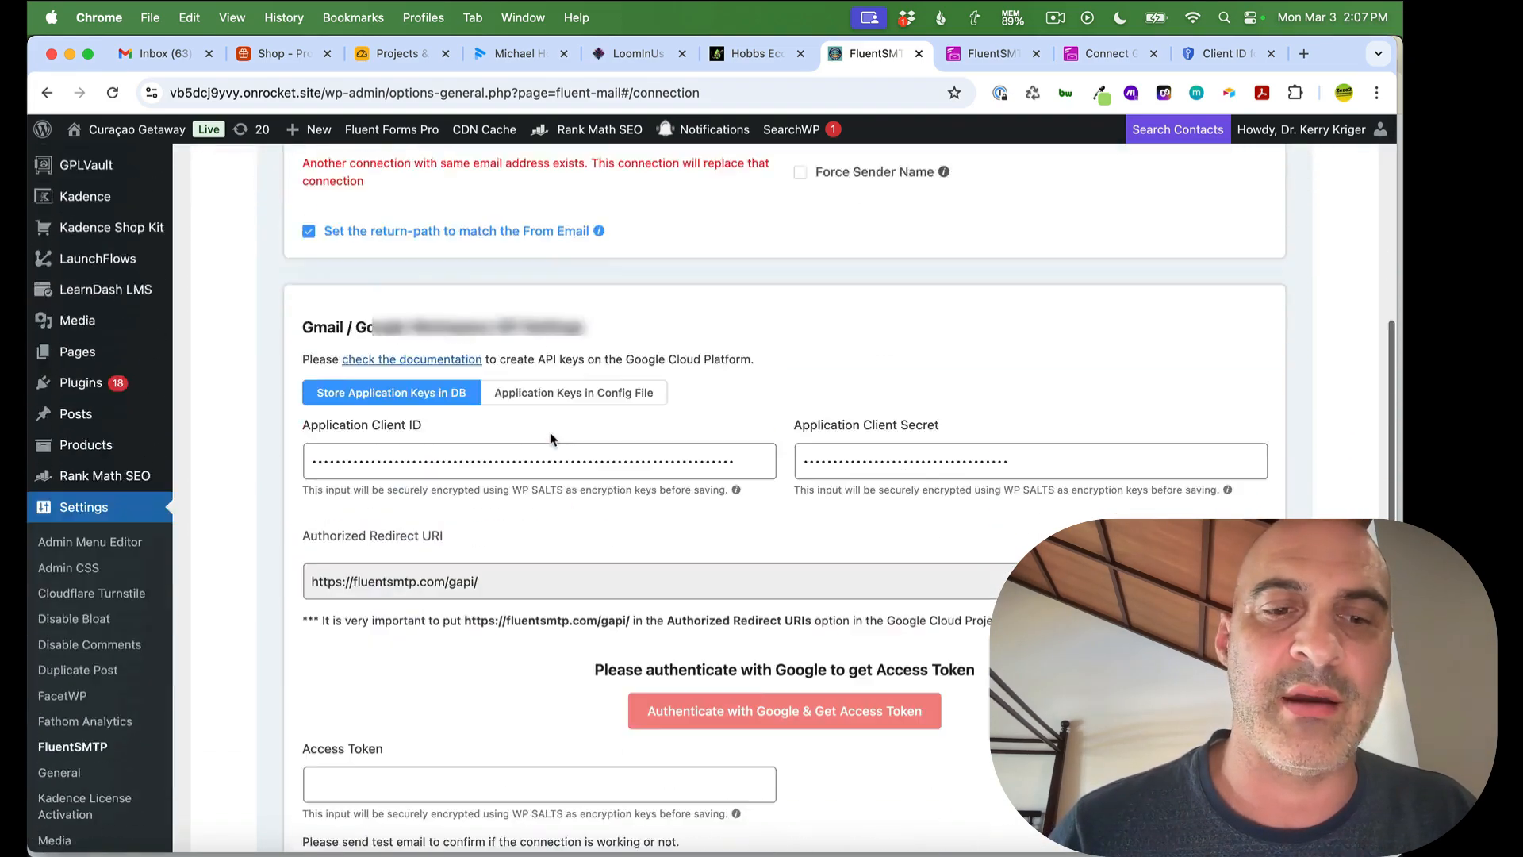
left_click(389, 552)
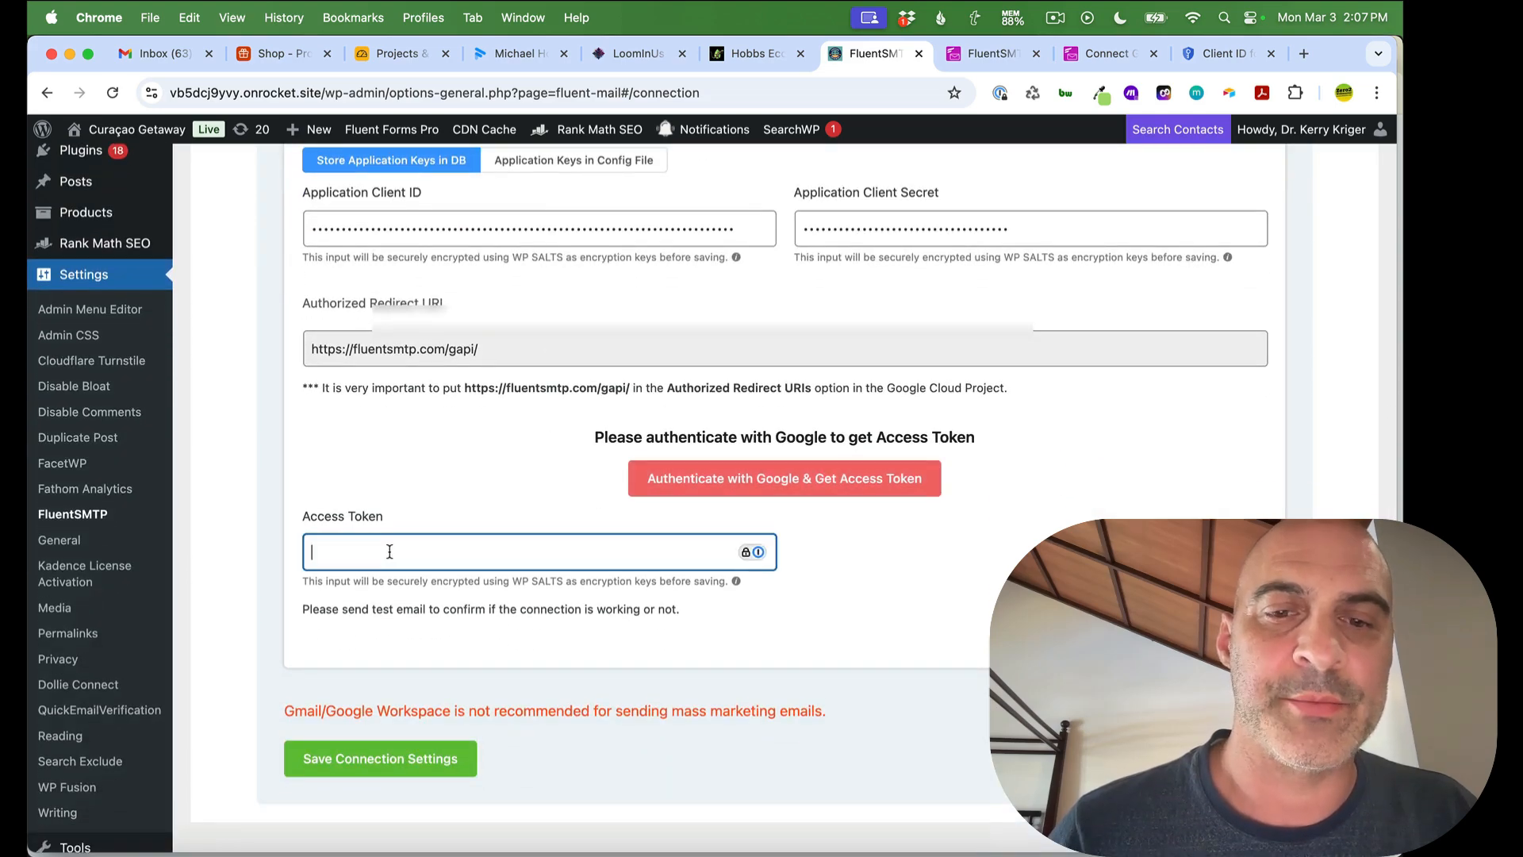
key("super+v")
left_click(460, 518)
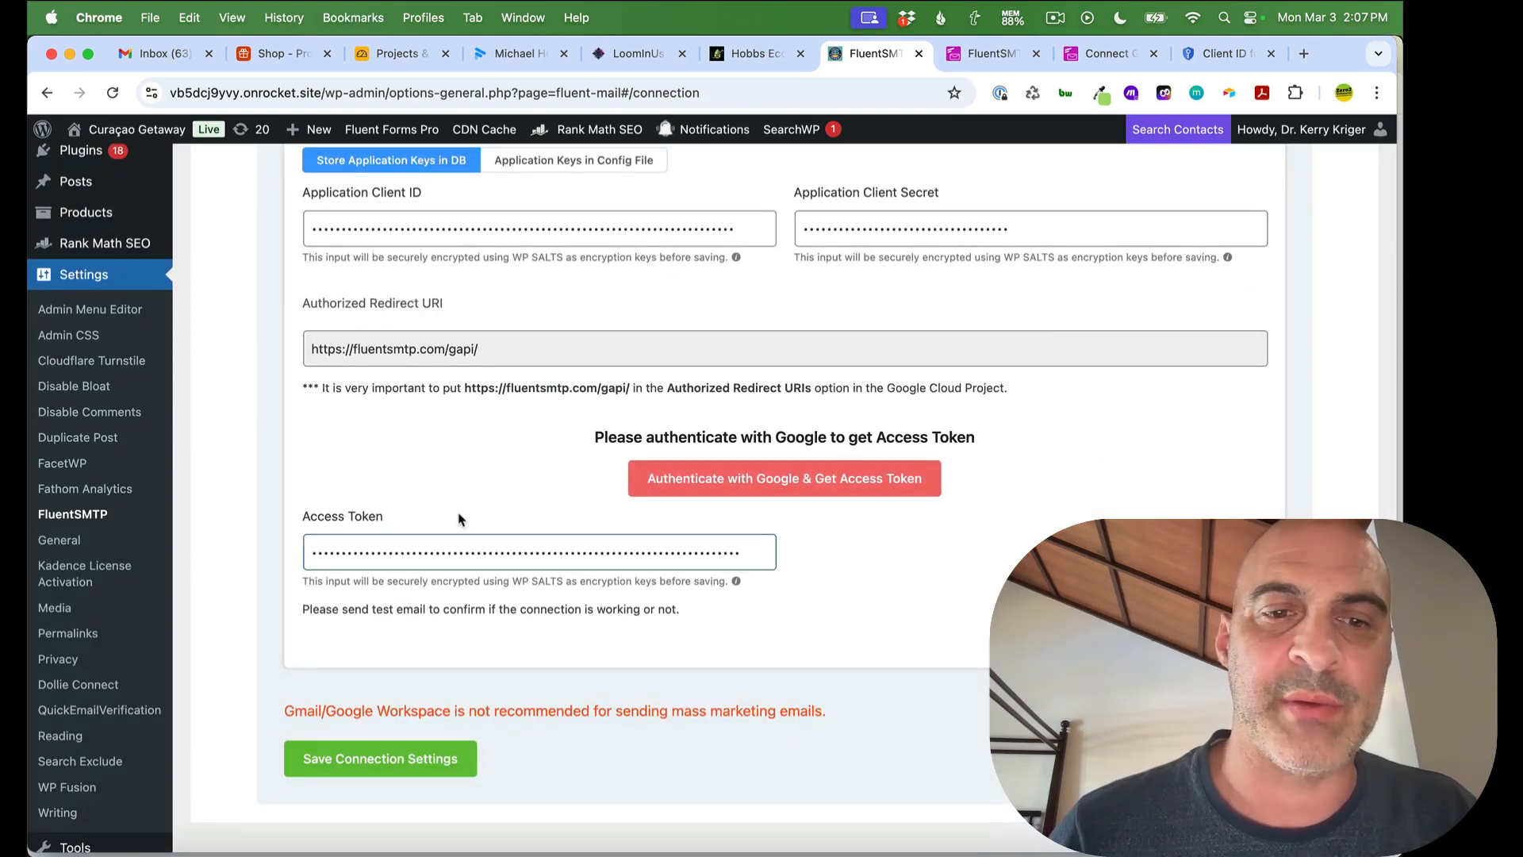
scroll(870, 587, "down", 2)
left_click(389, 709)
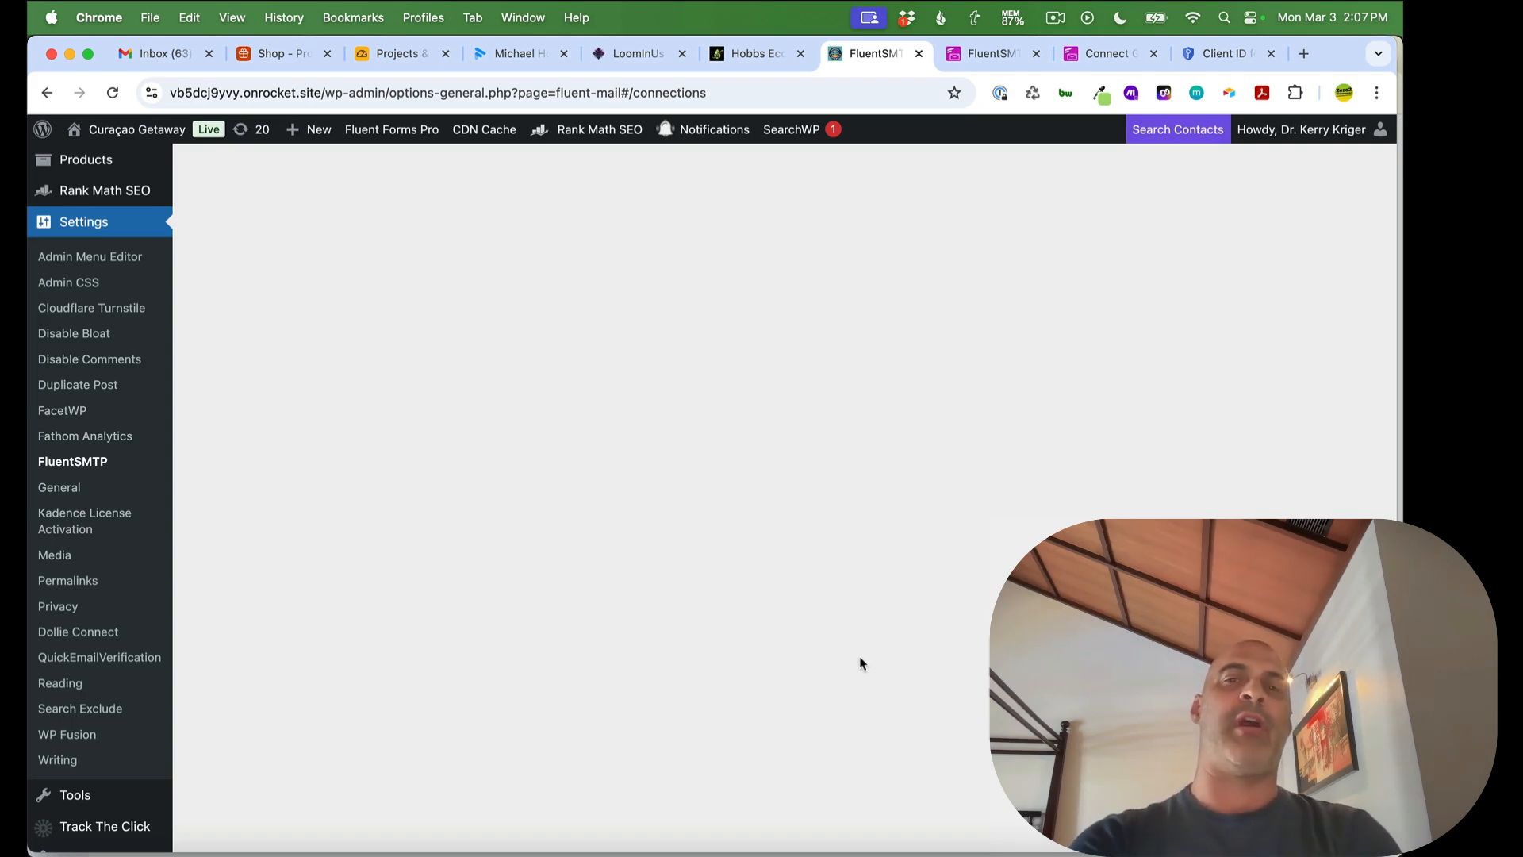
Confirm Gmail or Google Workspace is the active connection, then go to the Email Test form
scroll(860, 663, "up", 10)
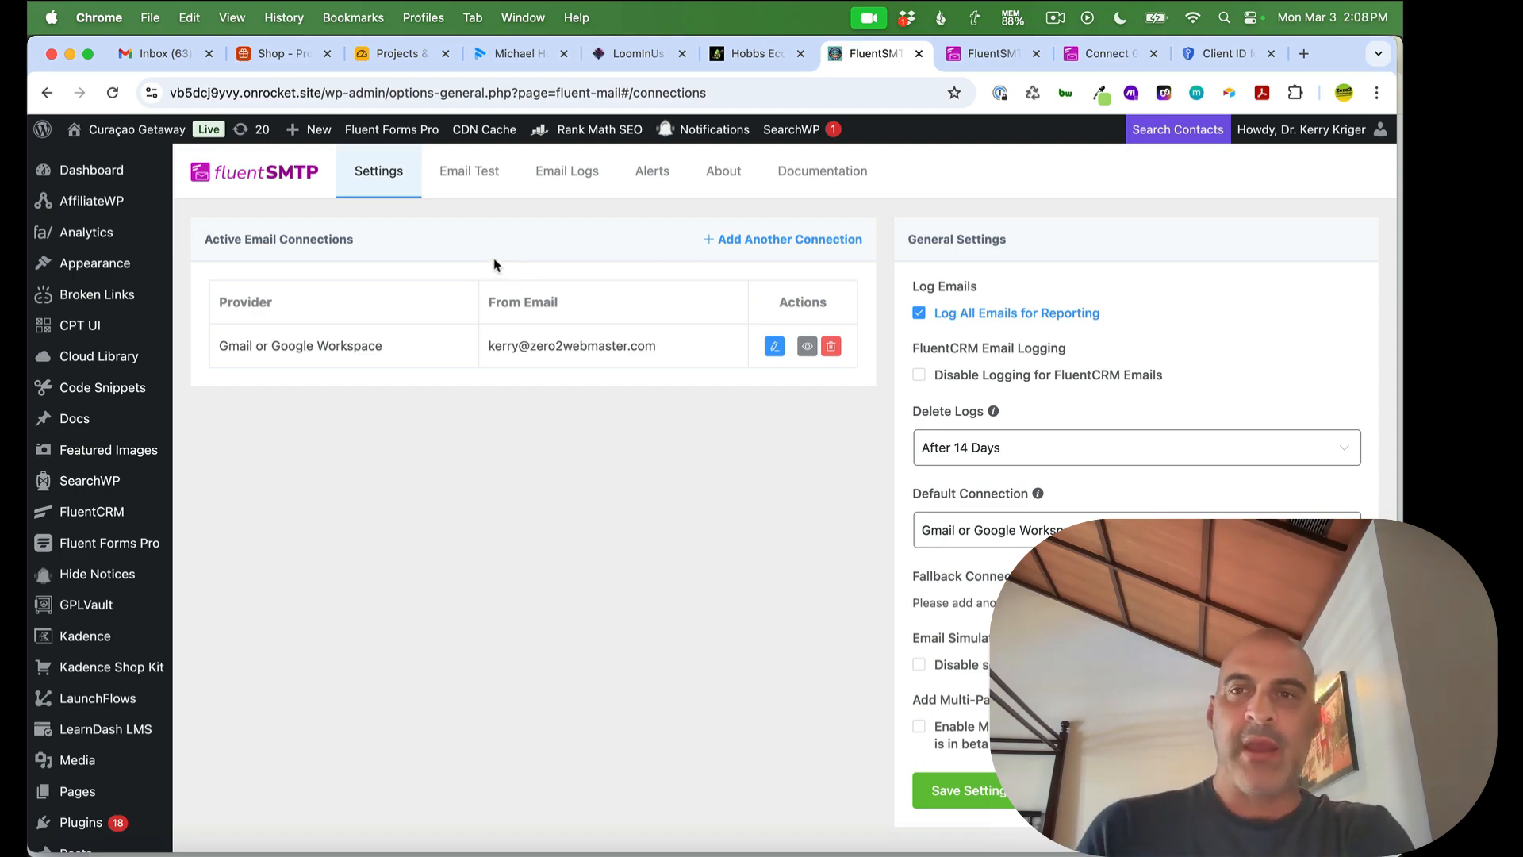
left_click(466, 172)
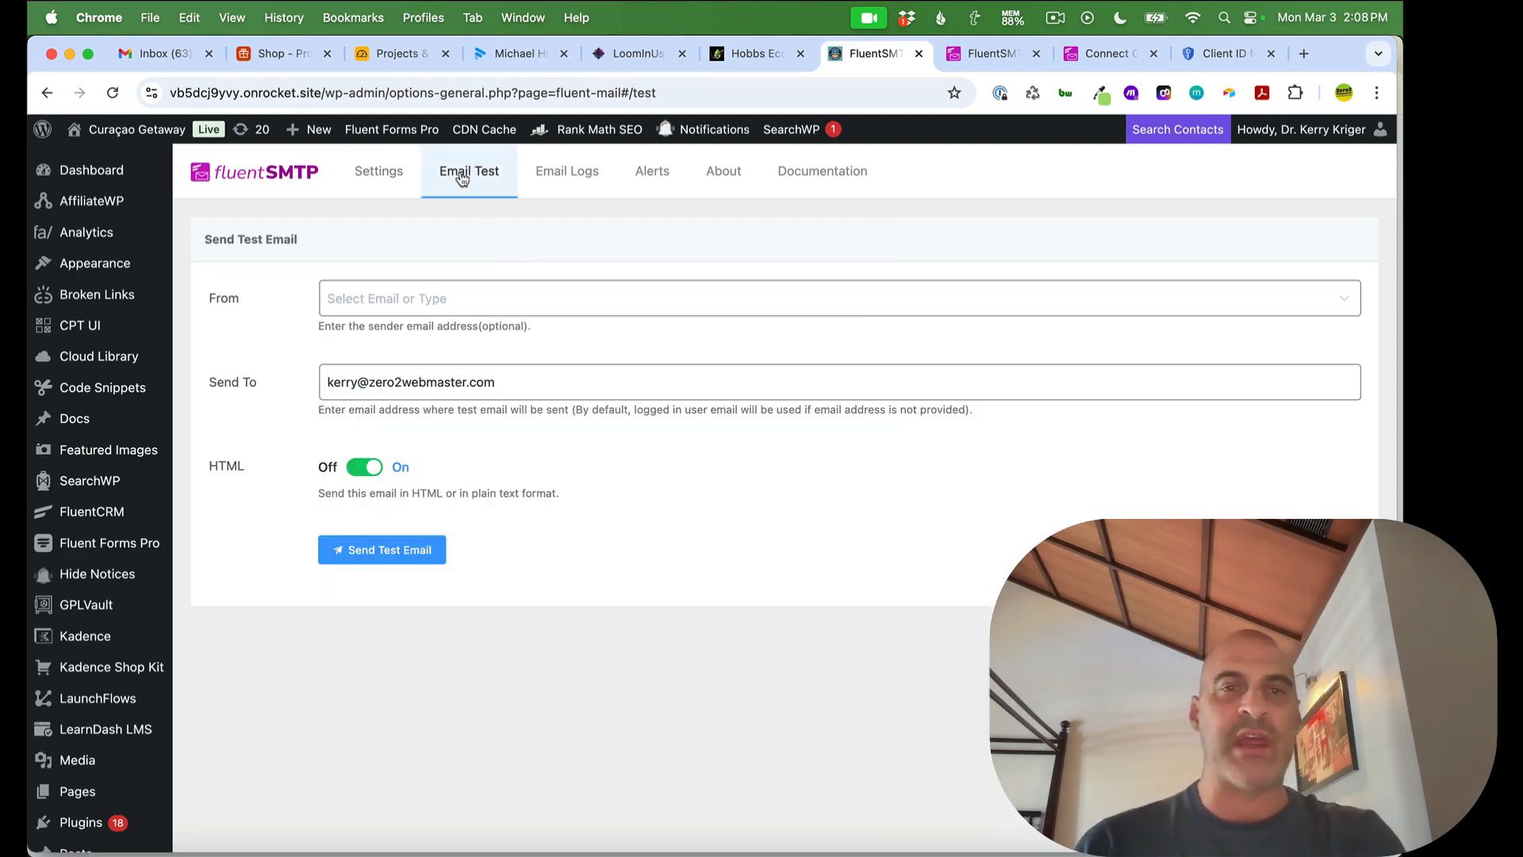
Send a test email with the connected Gmail address chosen as the From sender
left_click(407, 297)
left_click(381, 384)
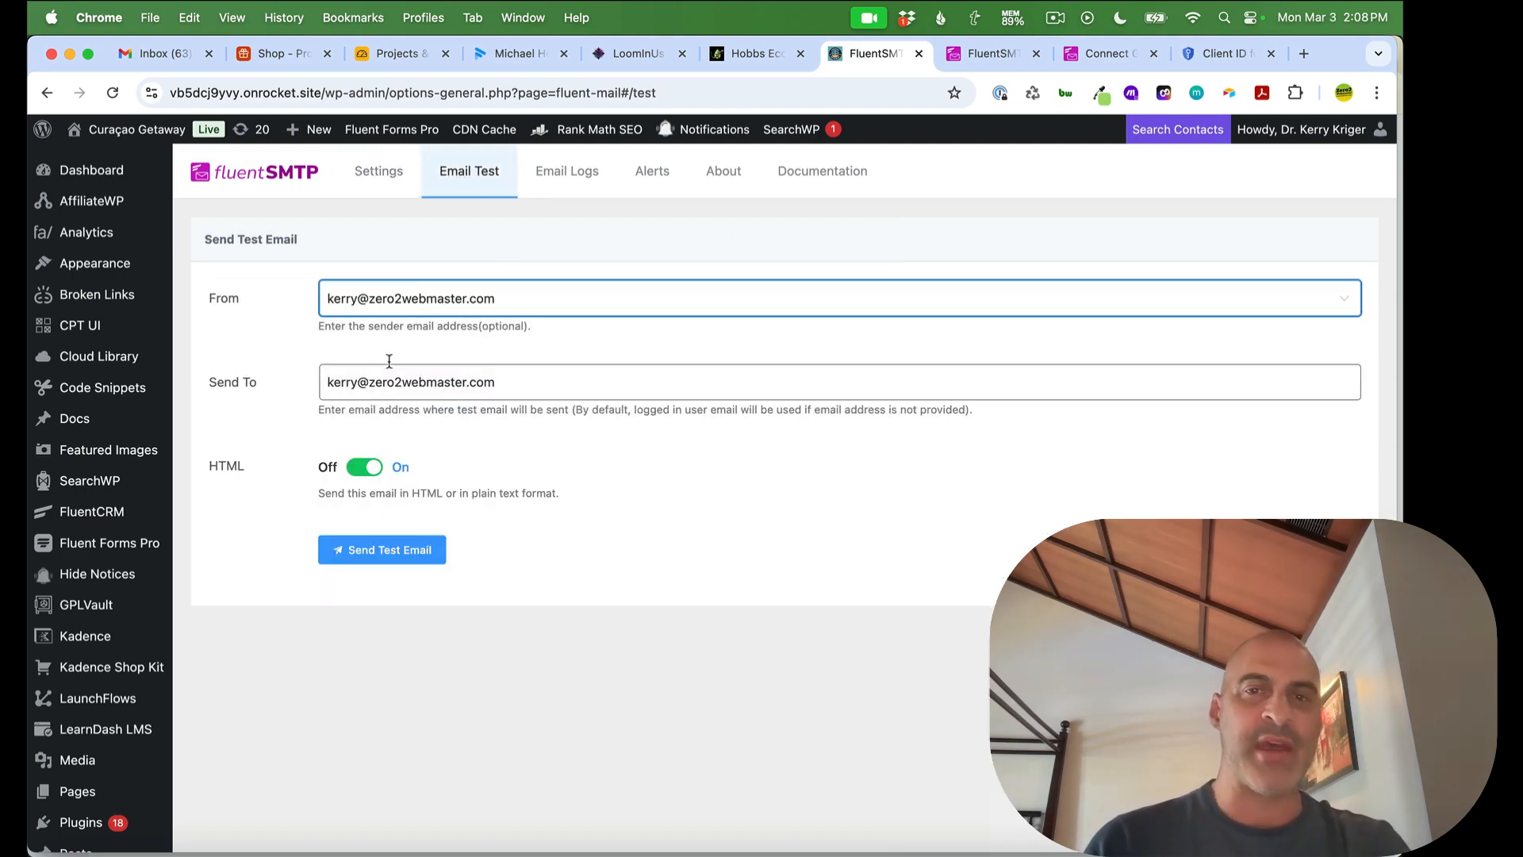
left_click(355, 553)
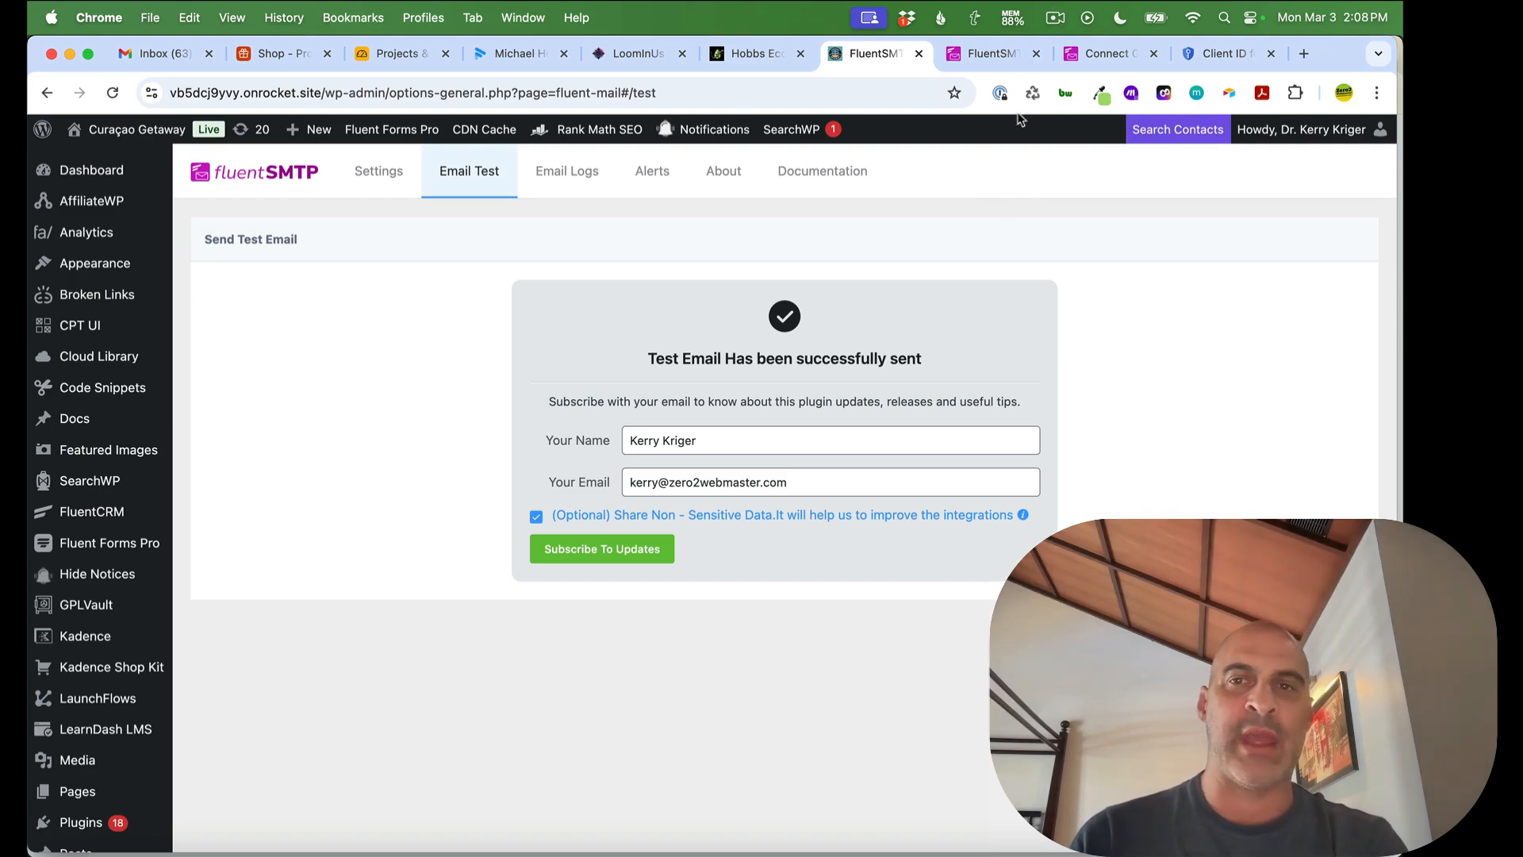
left_click(1055, 17)
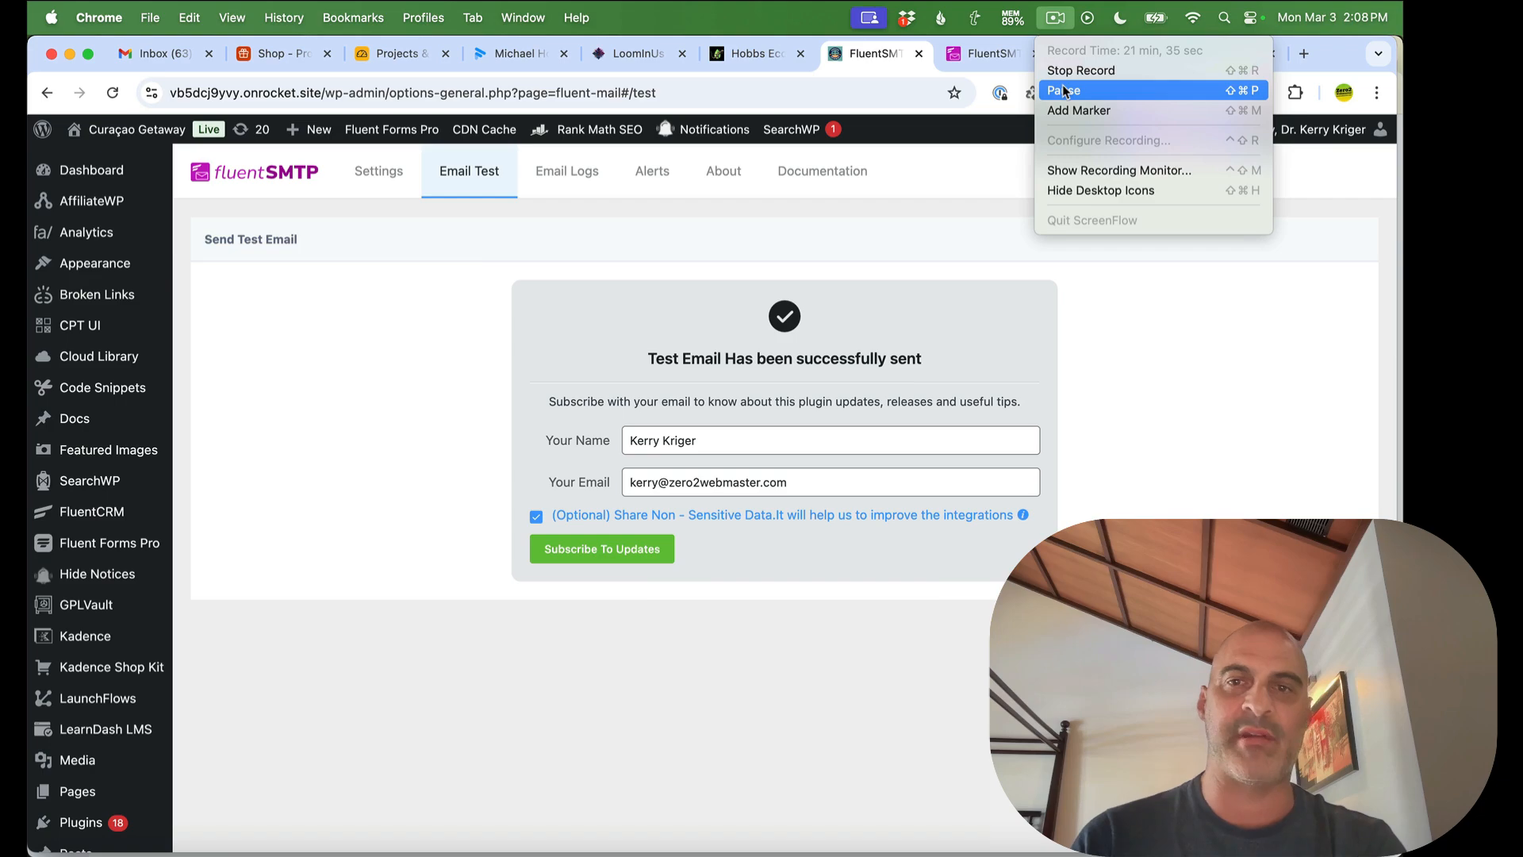
Show the received 'Fluent SMTP: Test Email' message in the Gmail inbox
left_click(1062, 90)
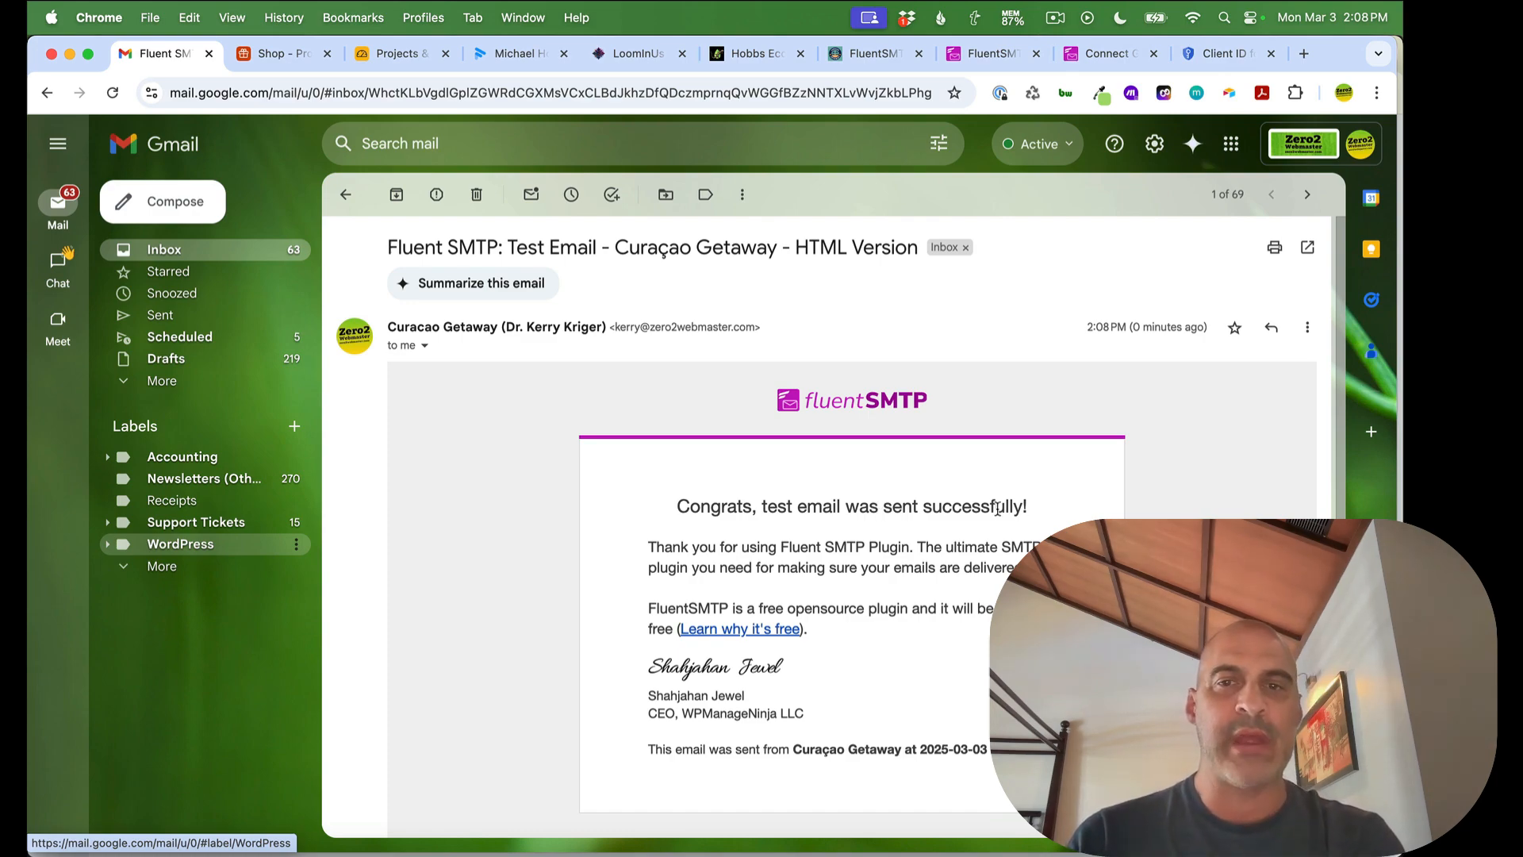
Scroll through the connection steps in the FluentSMTP Gmail setup documentation
left_click(1098, 53)
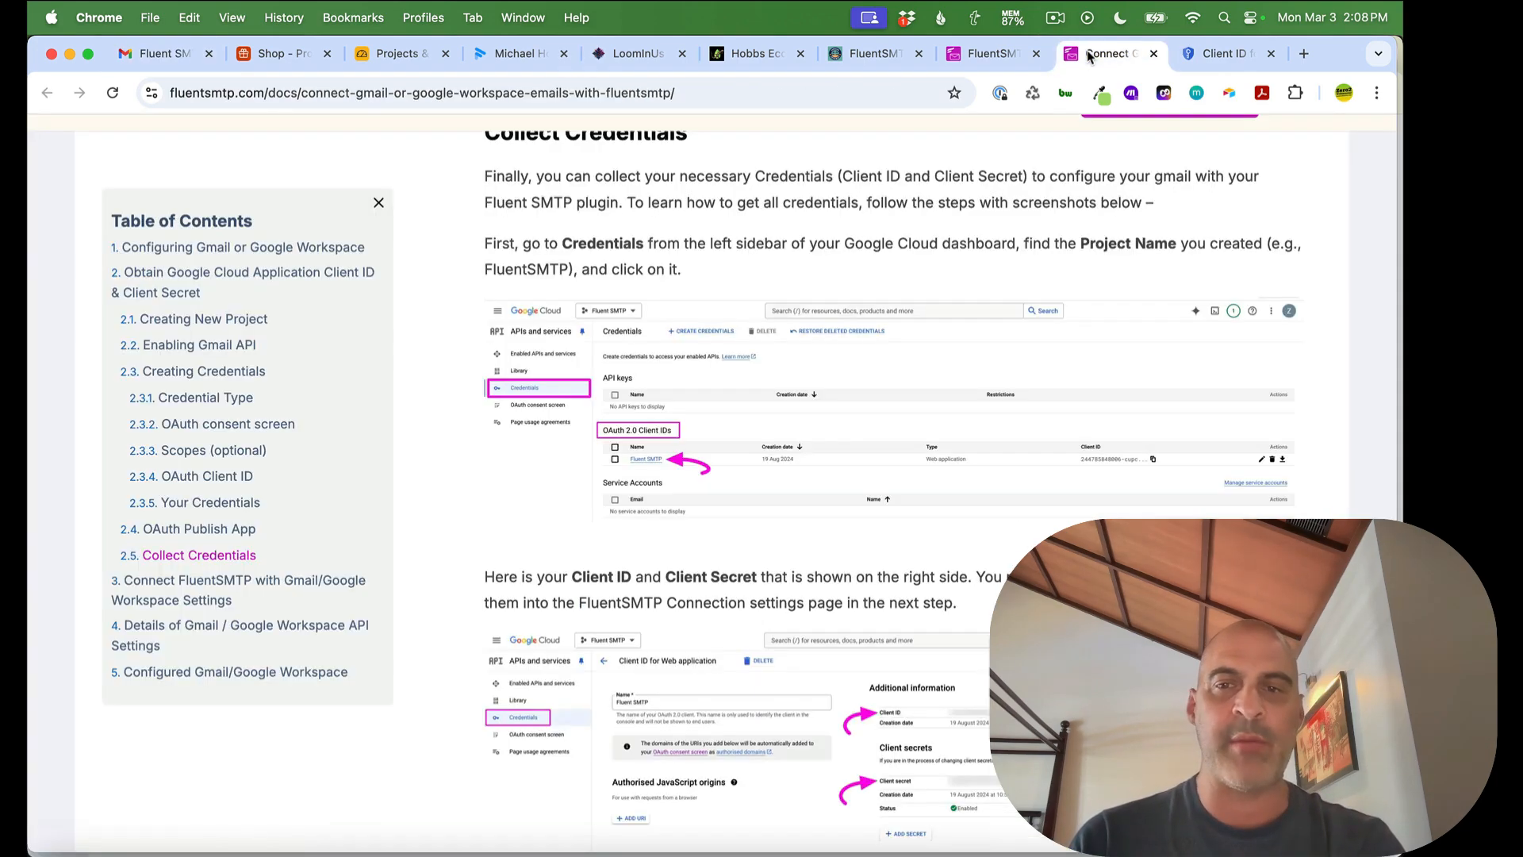
scroll(655, 267, "down", 8)
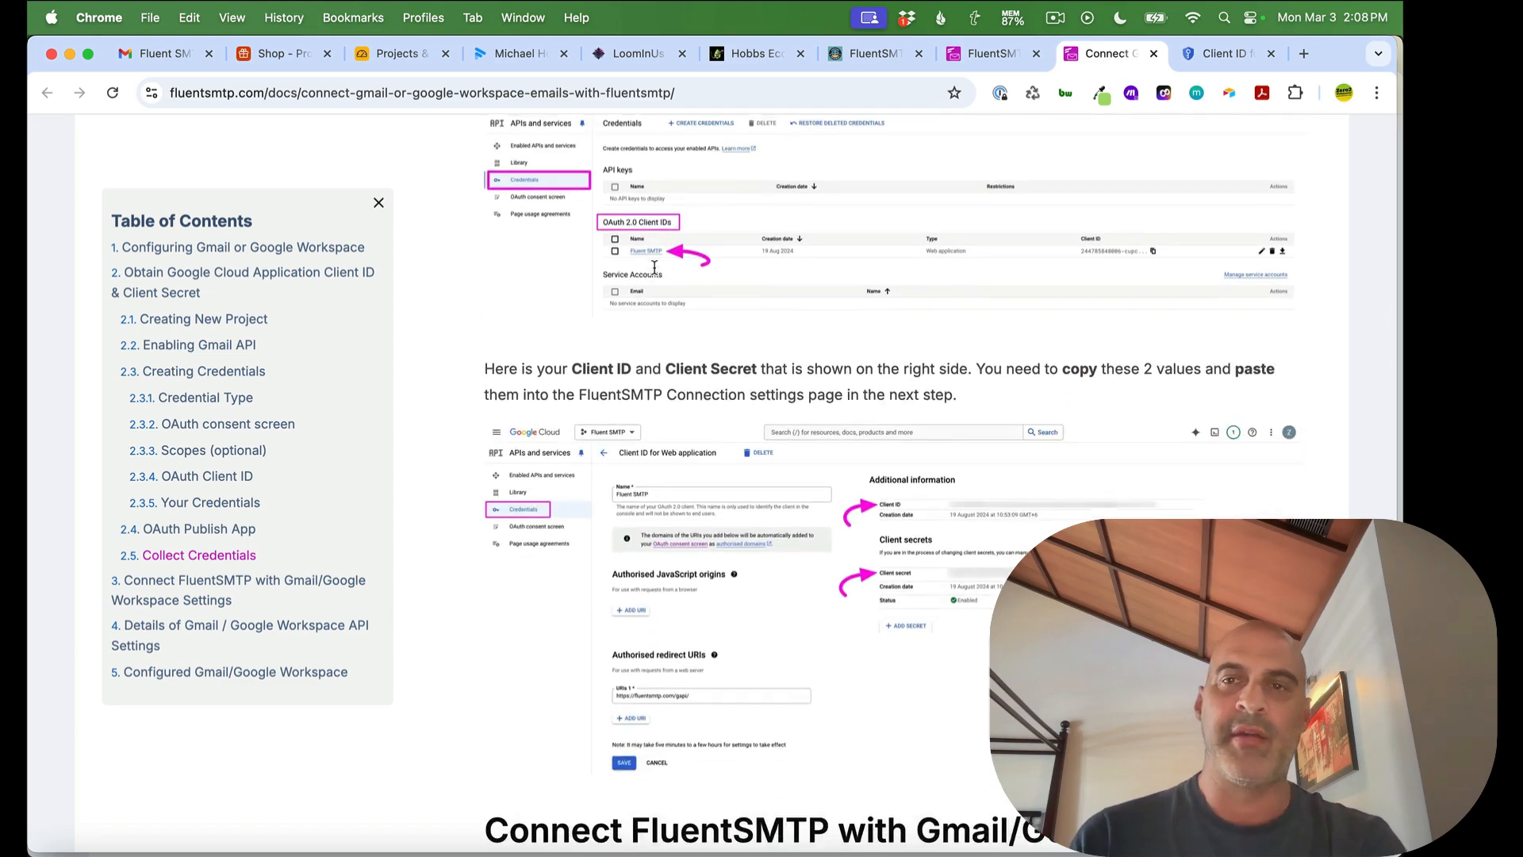
scroll(655, 274, "down", 8)
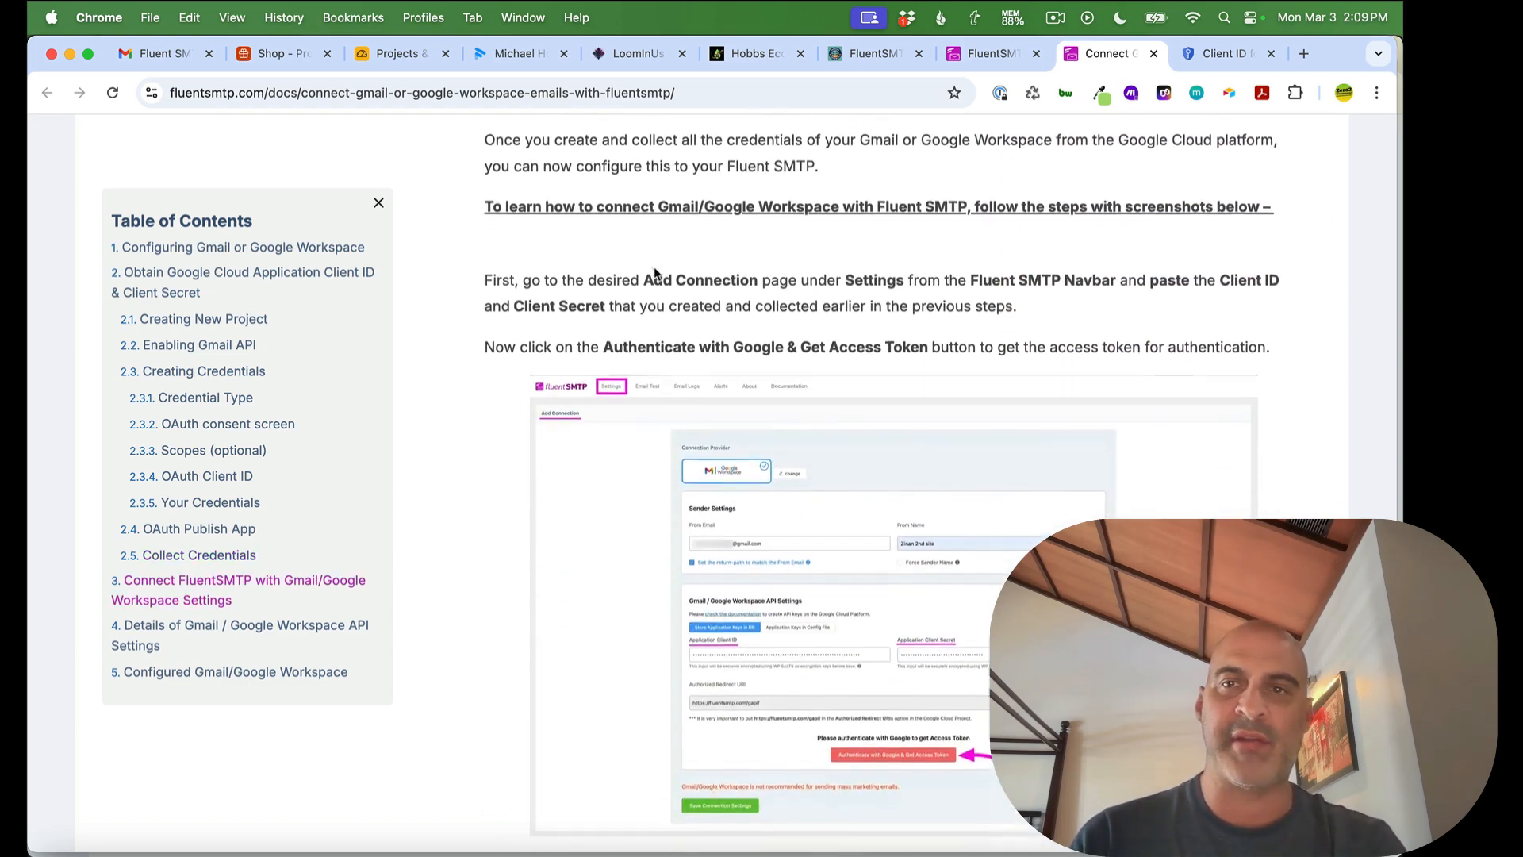
scroll(654, 274, "down", 13)
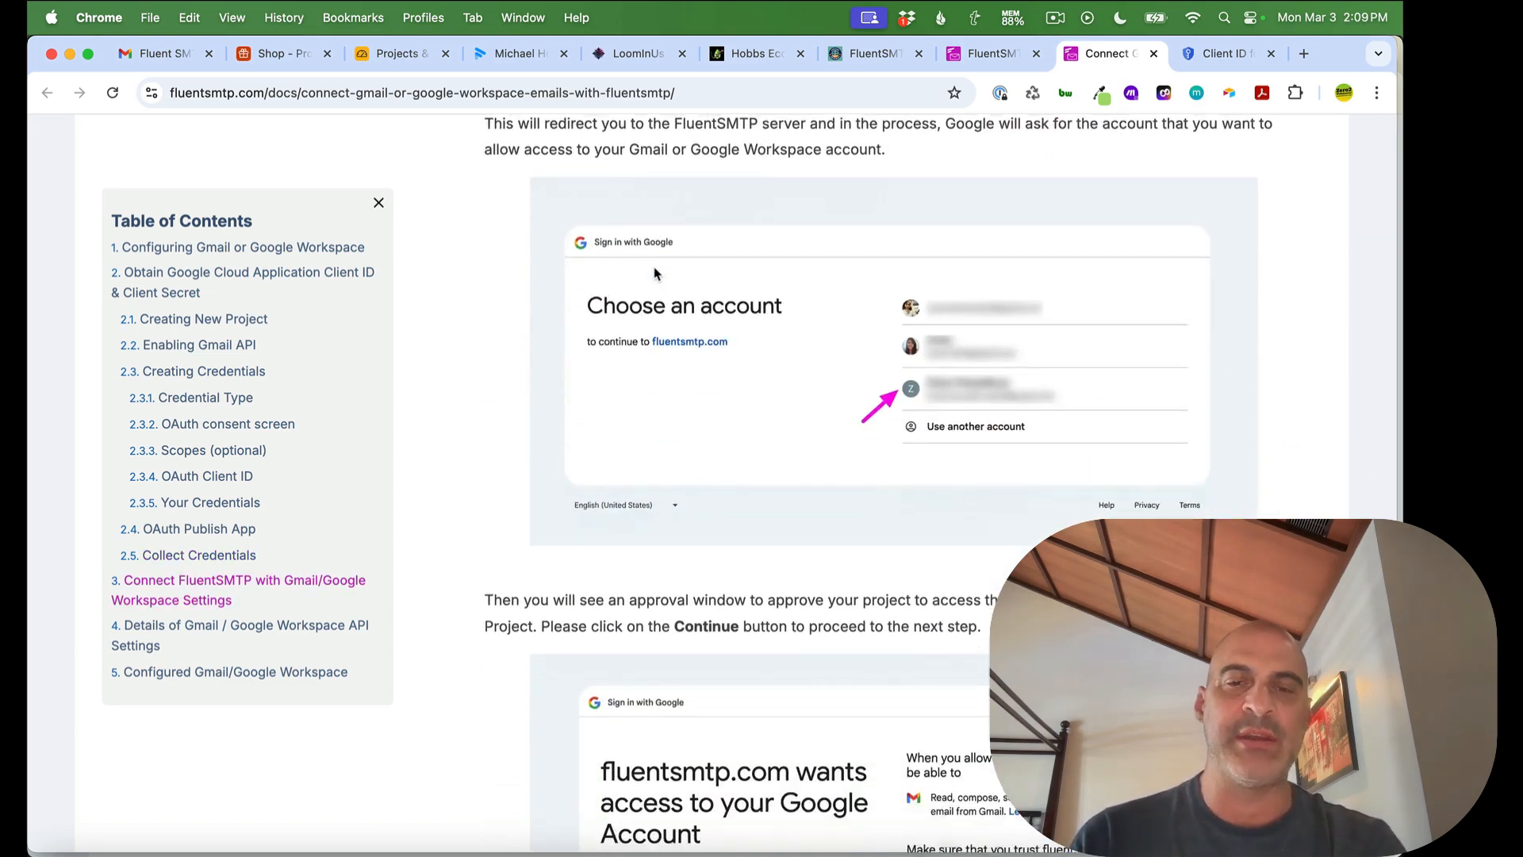
scroll(654, 274, "down", 14)
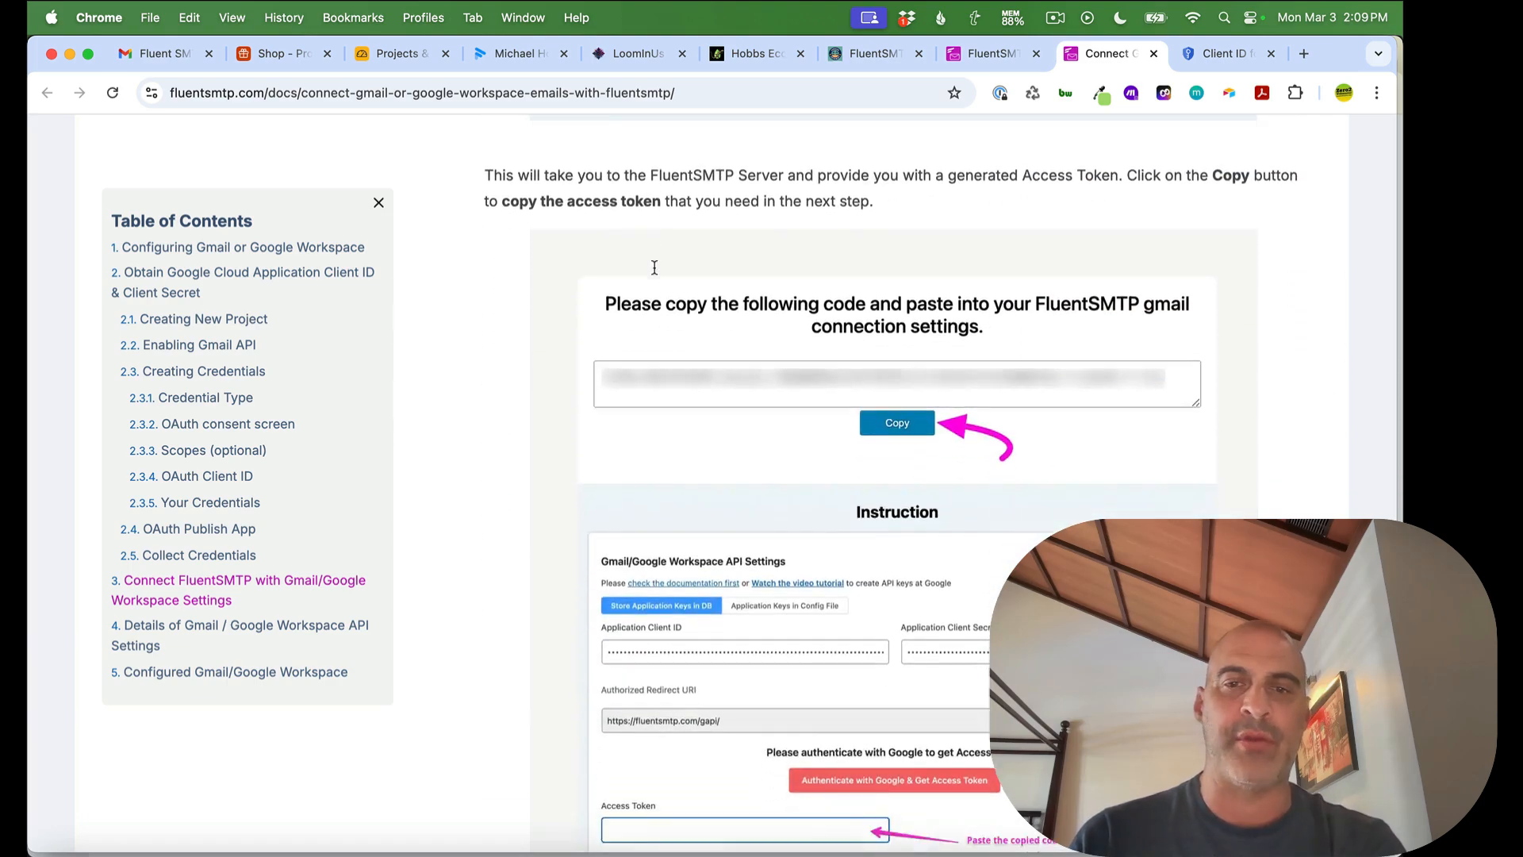
scroll(654, 274, "down", 10)
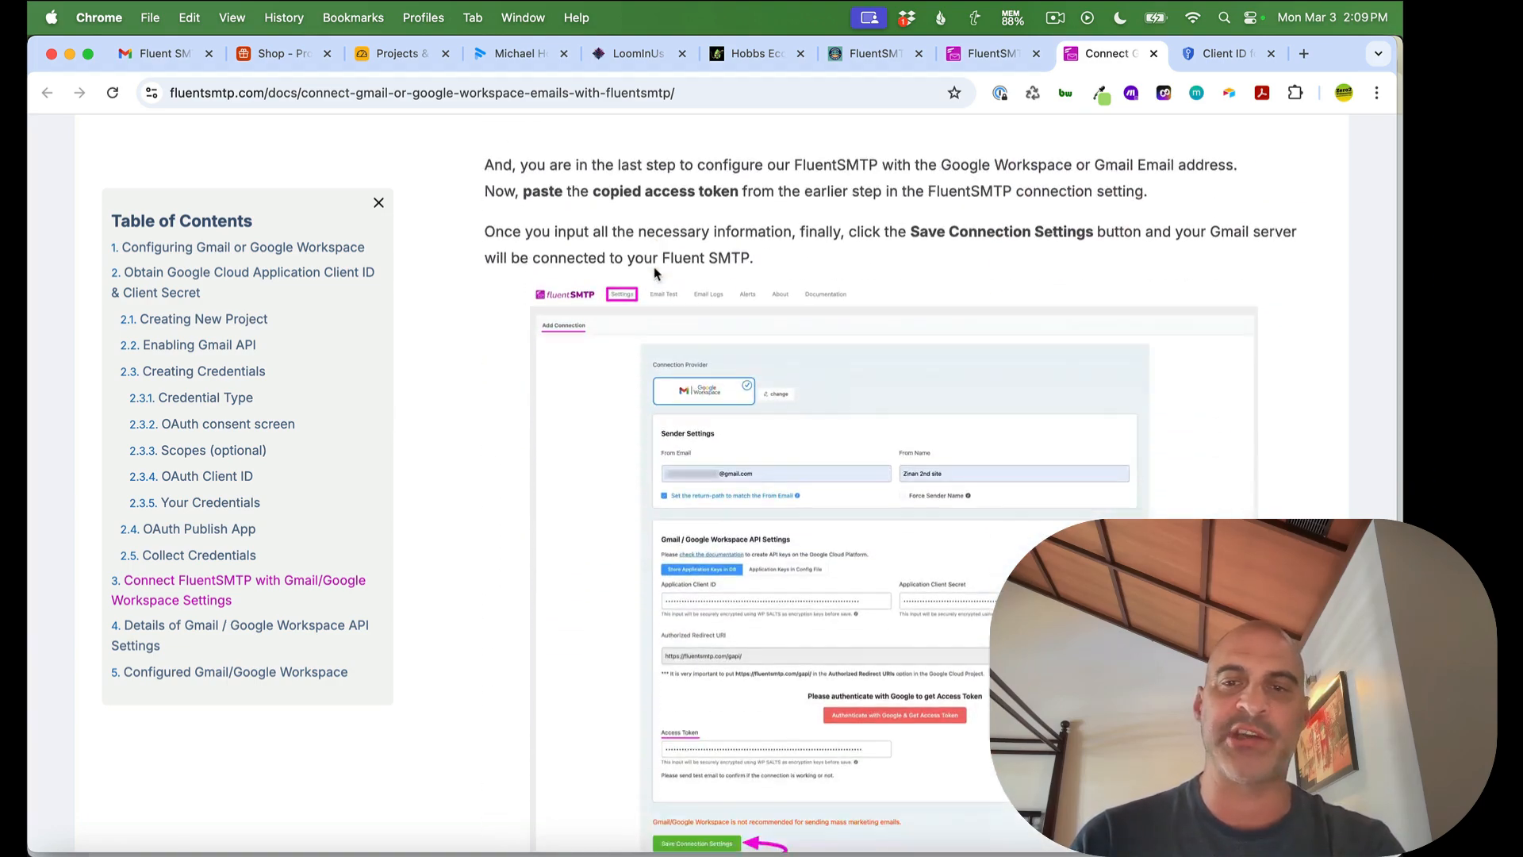
Close the access-code and Google Cloud client tabs and return to the FluentSMTP test page
left_click(993, 58)
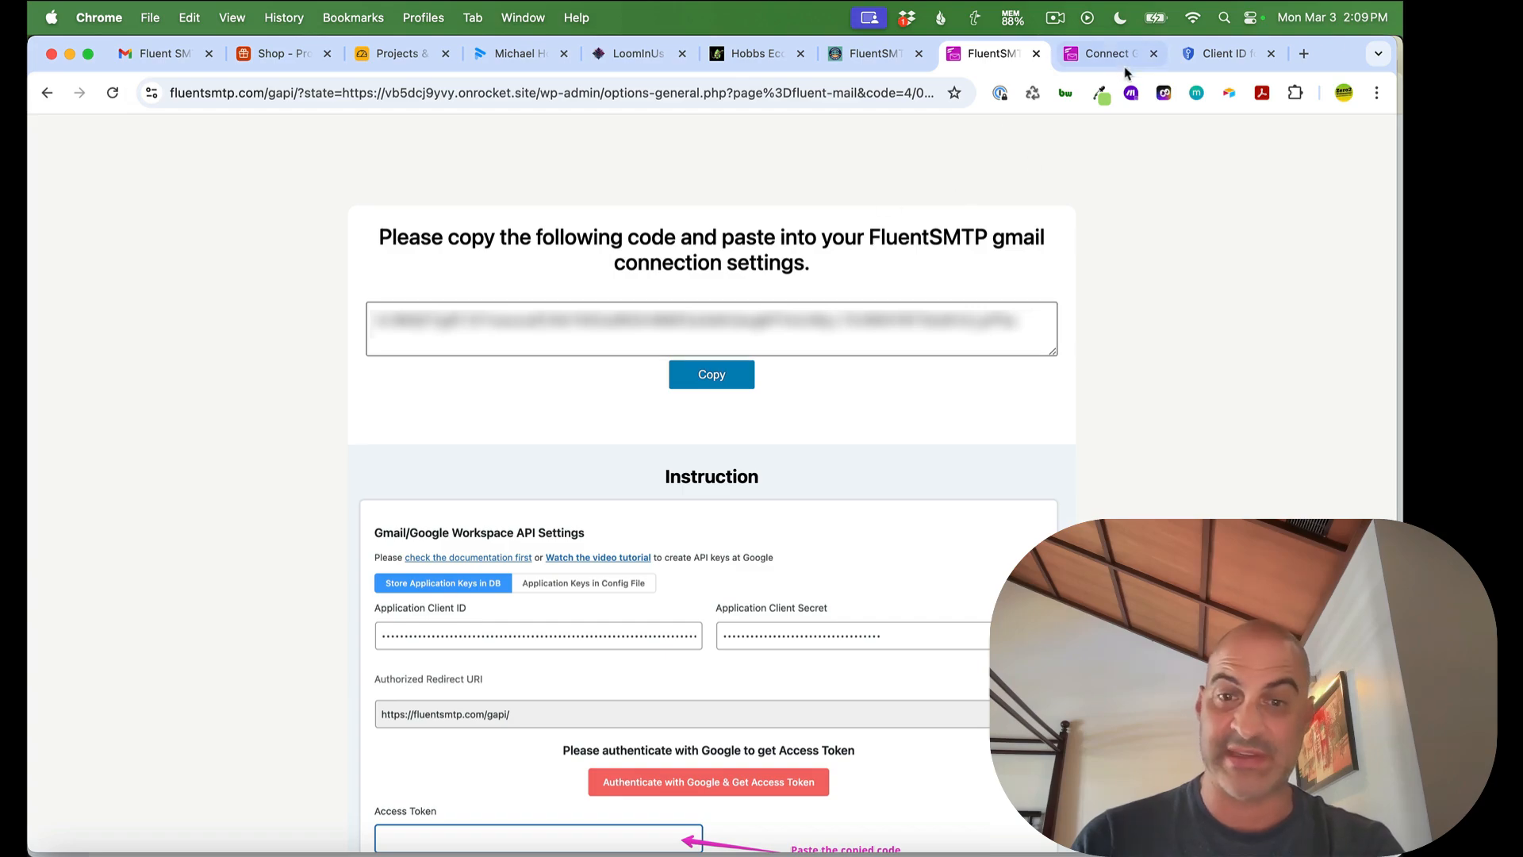
left_click(1036, 54)
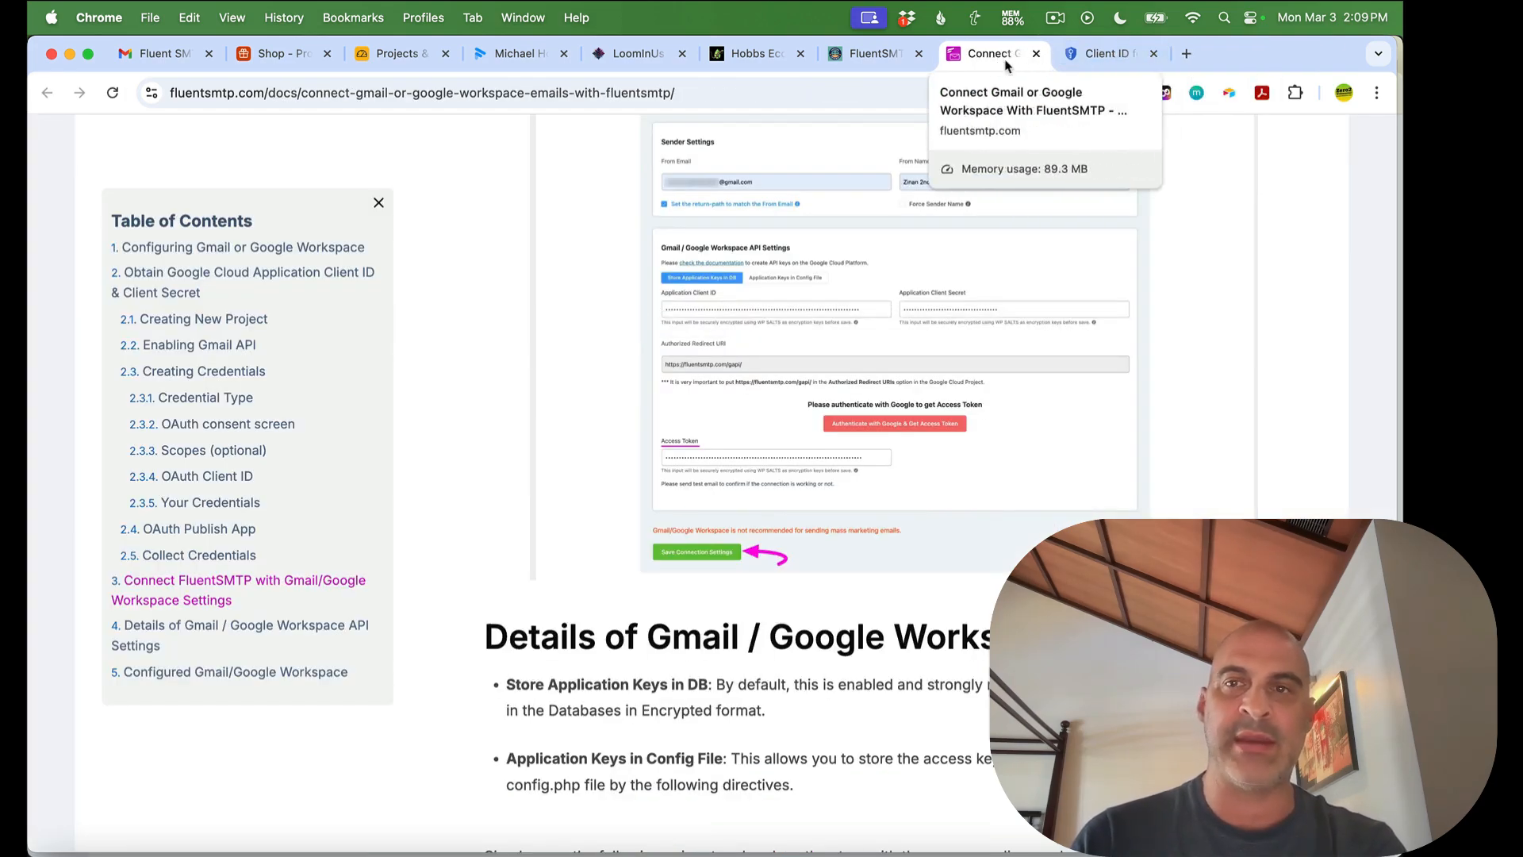
left_click(1154, 53)
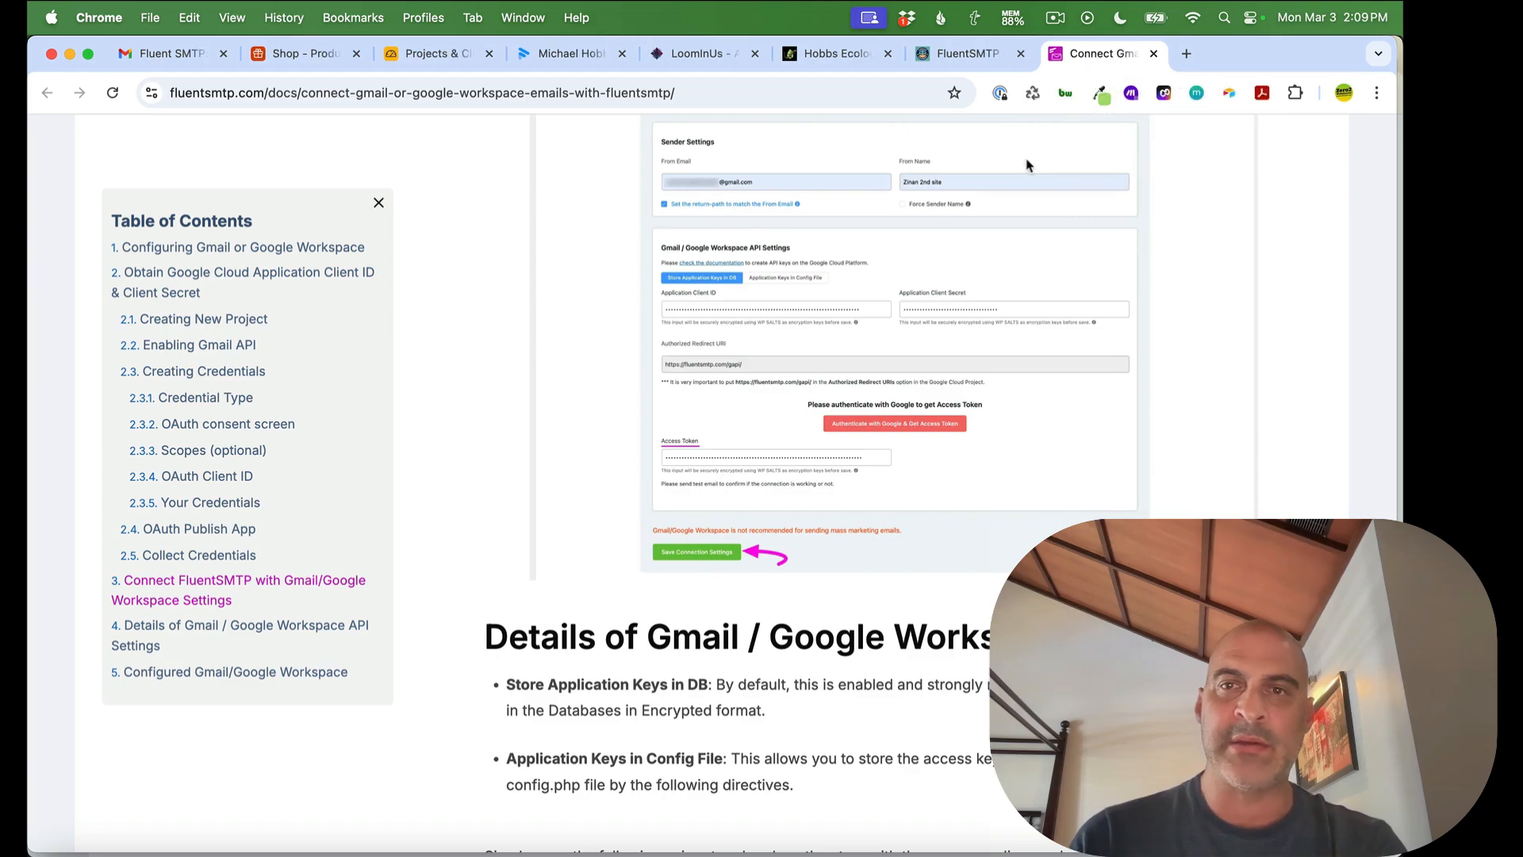
scroll(1006, 226, "up", 15)
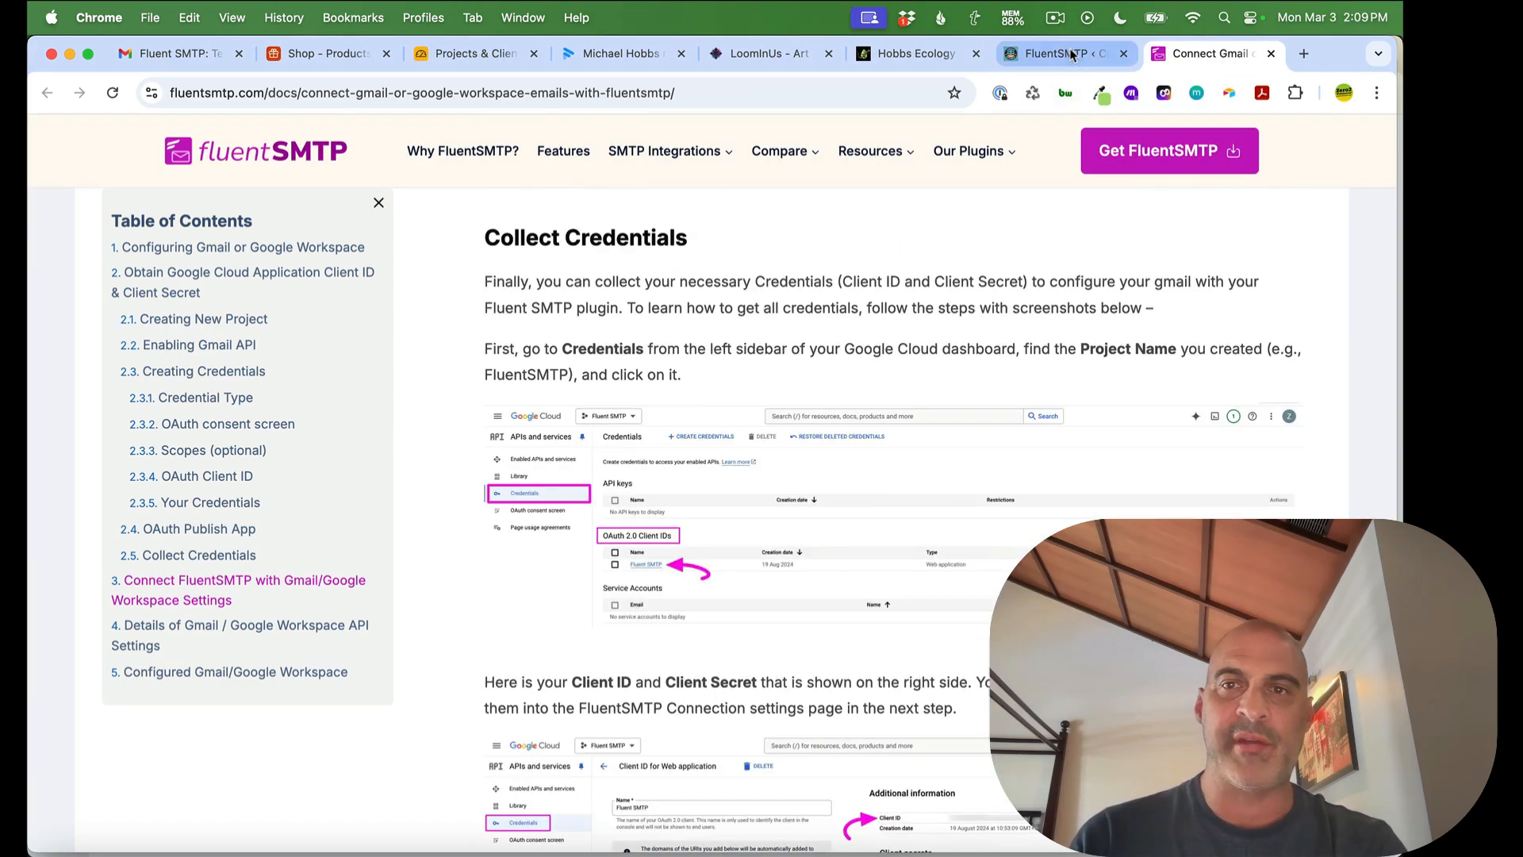
left_click(1063, 53)
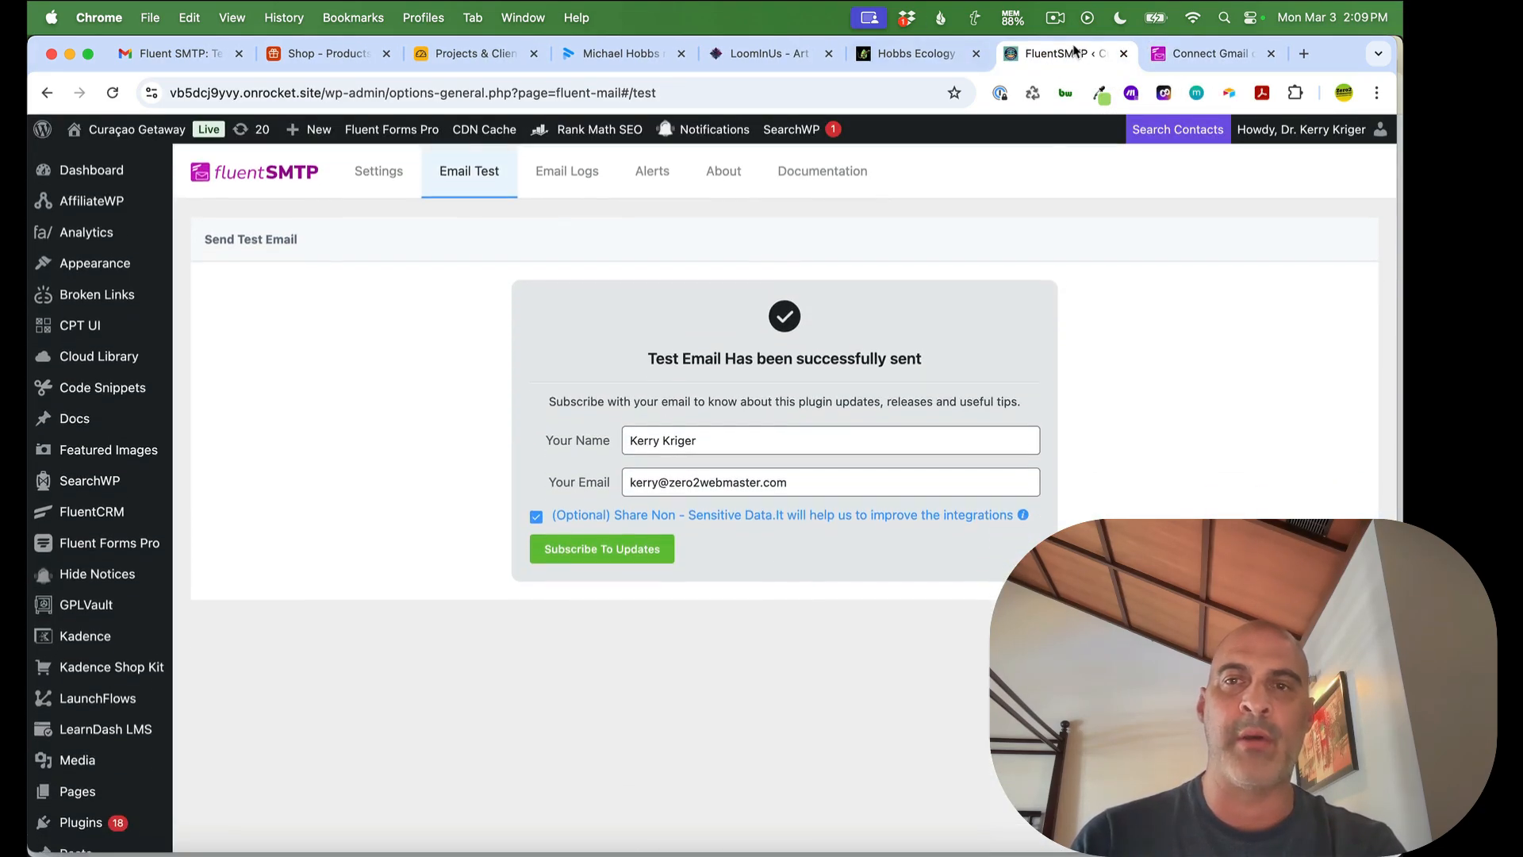
Open a new blank browser tab beside the FluentSMTP connection settings
left_click(395, 173)
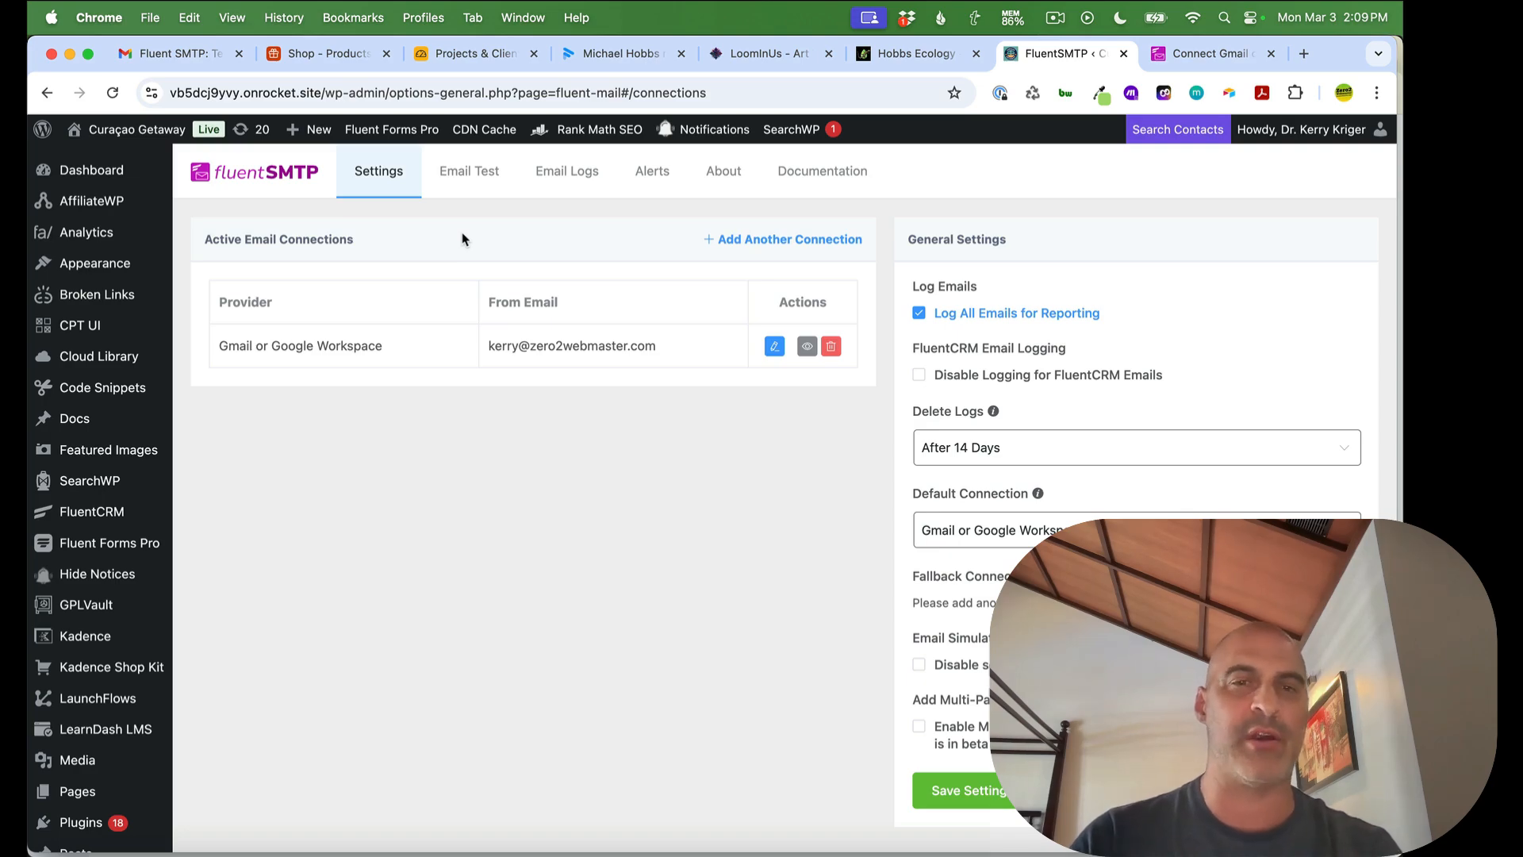
key("super+t")
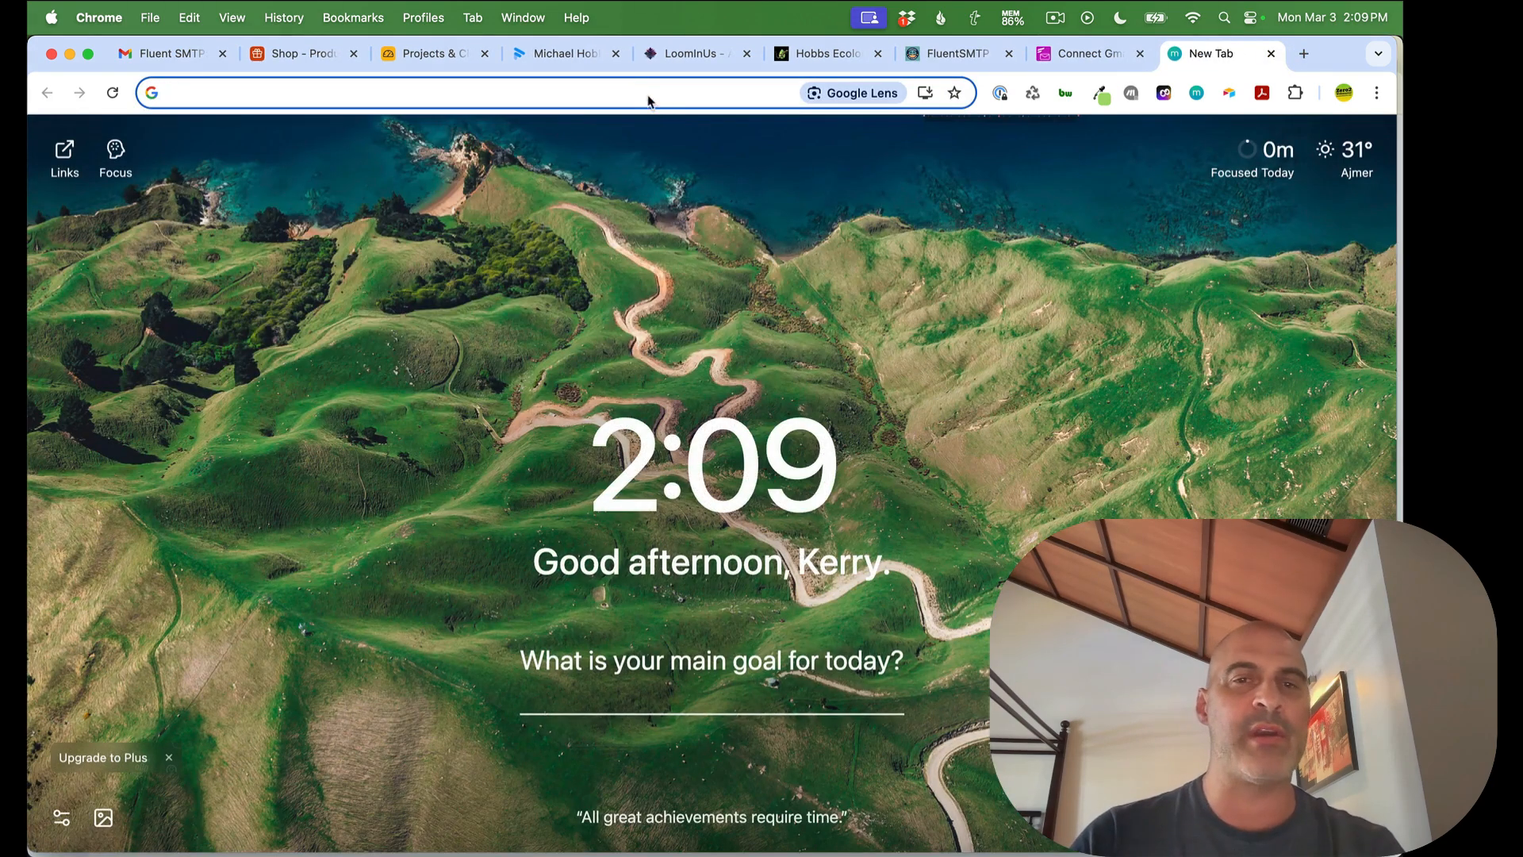
Load zero2webmaster.com in the new tab, then return to the FluentSMTP settings tab
left_click(649, 97)
type("www.")
key("super+a")
type("zero2webmaster.com")
key("Return")
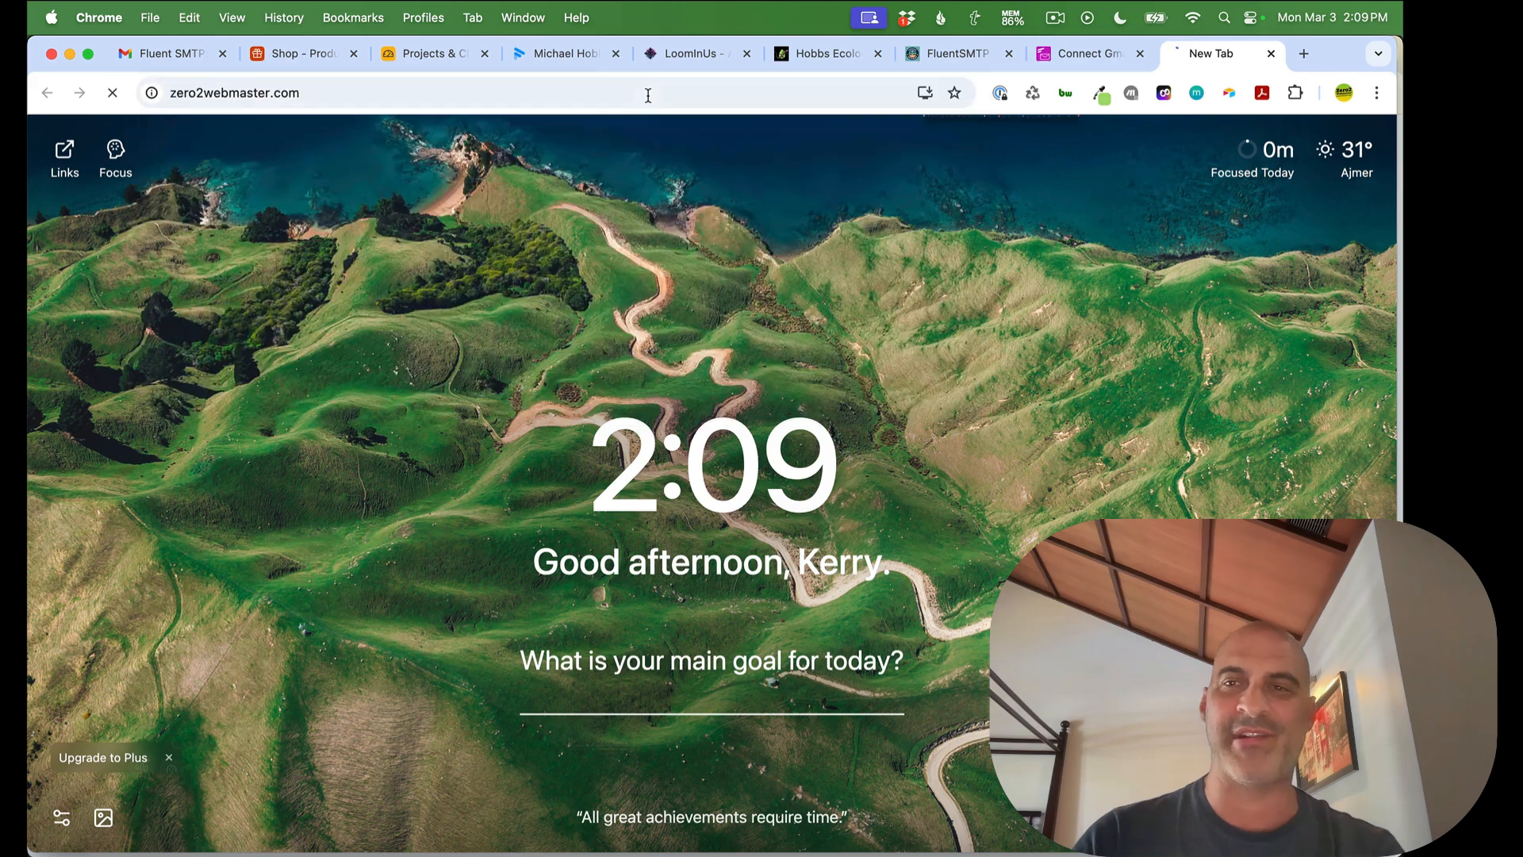
left_click(1057, 56)
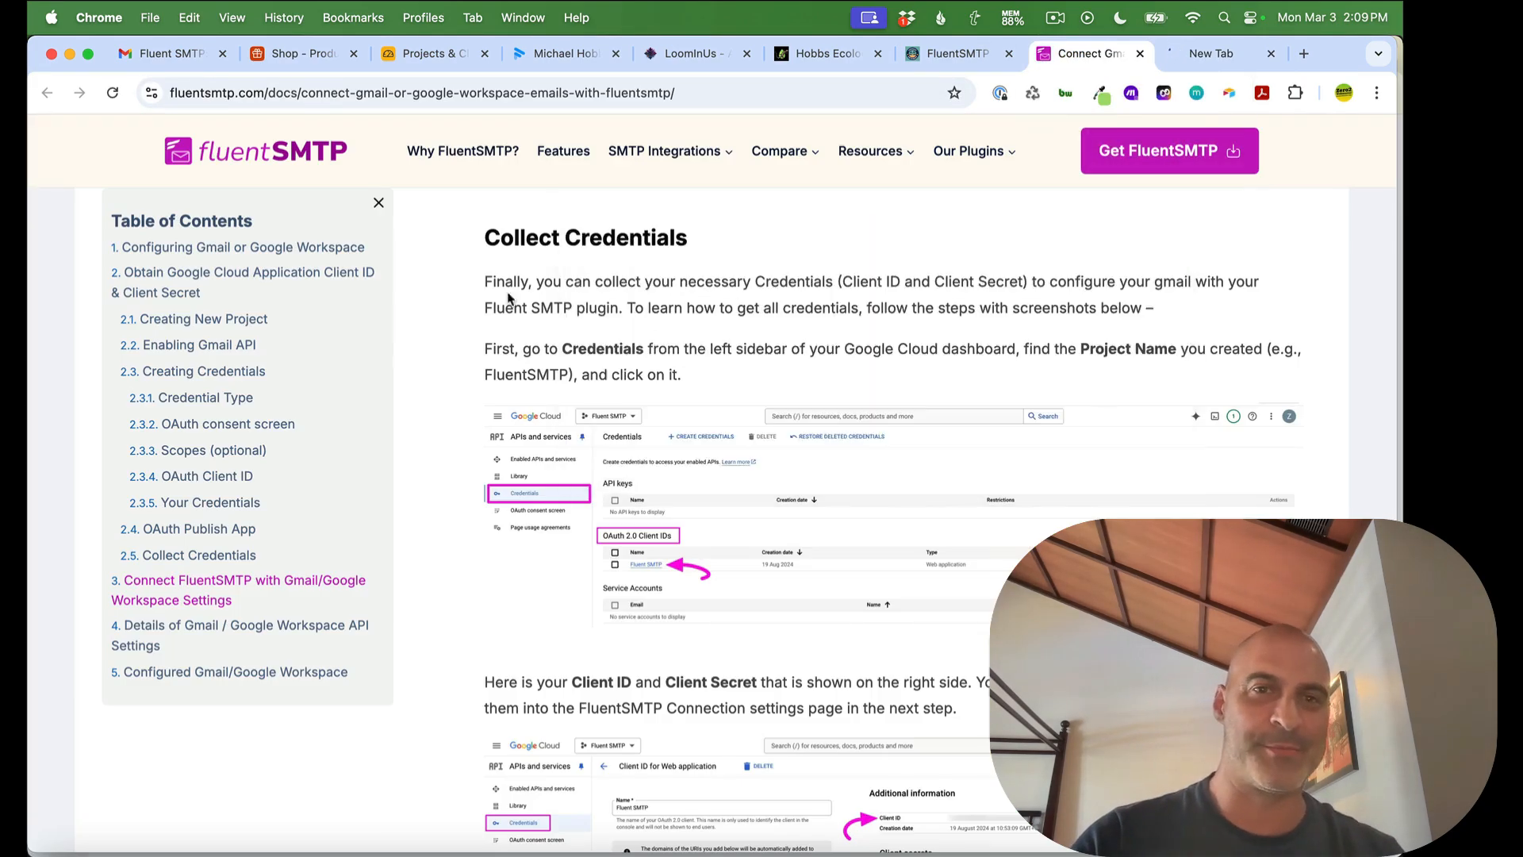
left_click(943, 61)
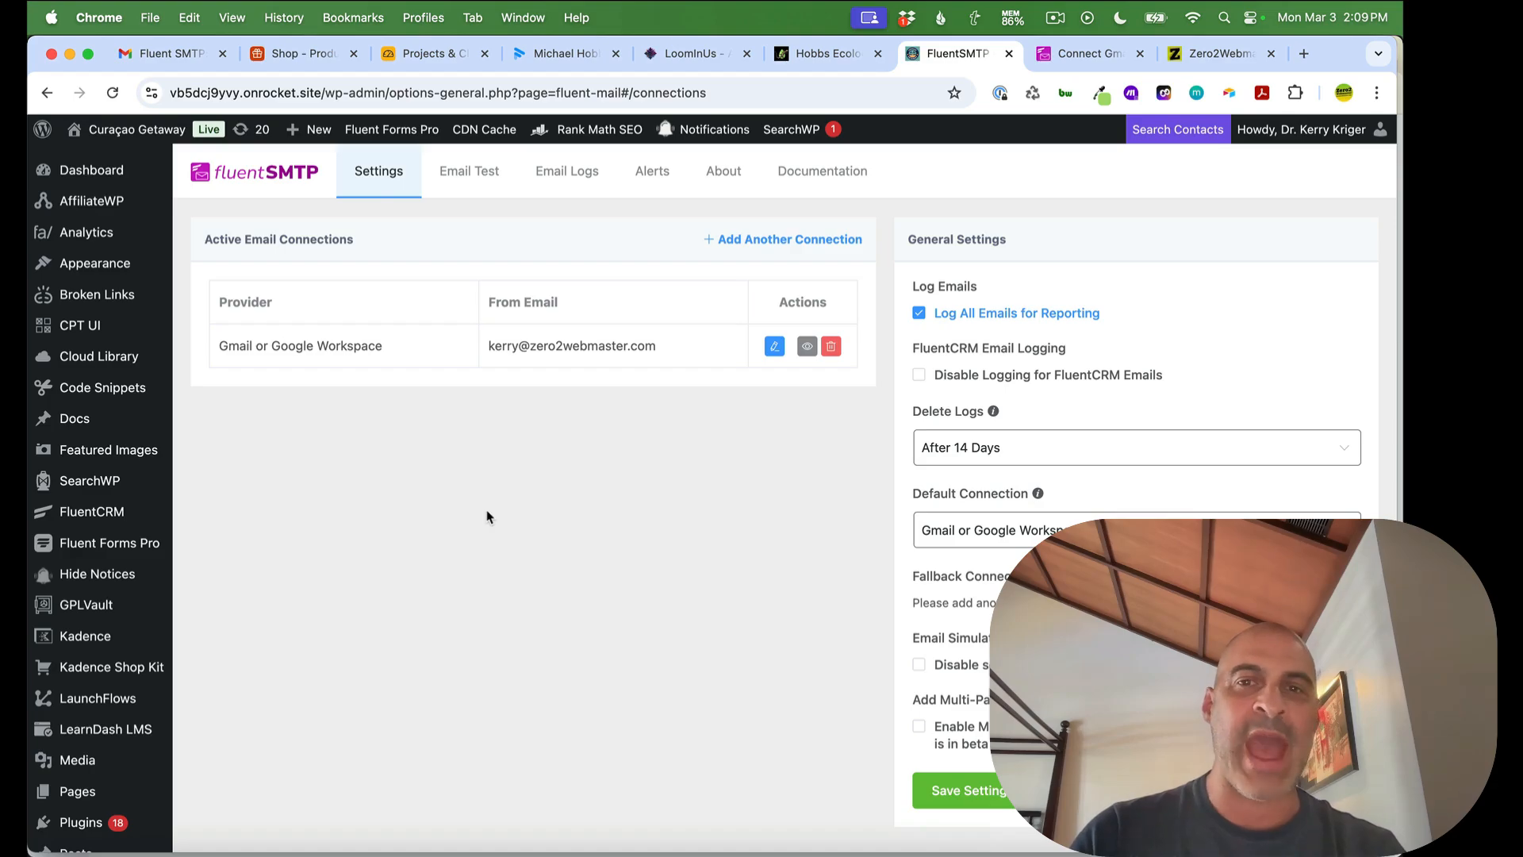
Read through the Configuring Gmail steps in the Connect Gmail or Google Workspace guide
left_click(1084, 55)
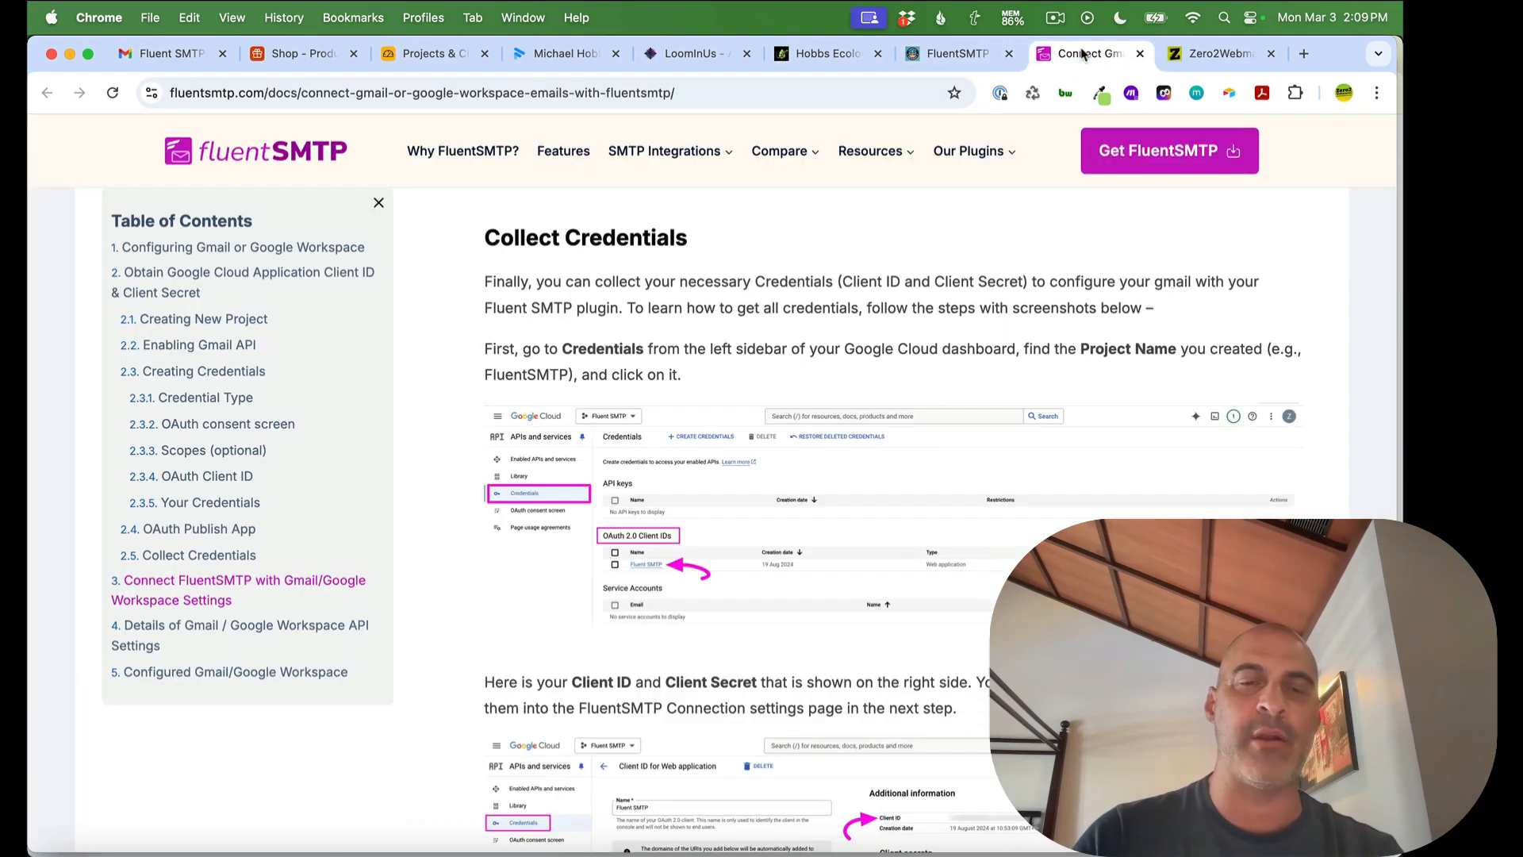
scroll(710, 389, "up", 20)
scroll(711, 389, "up", 15)
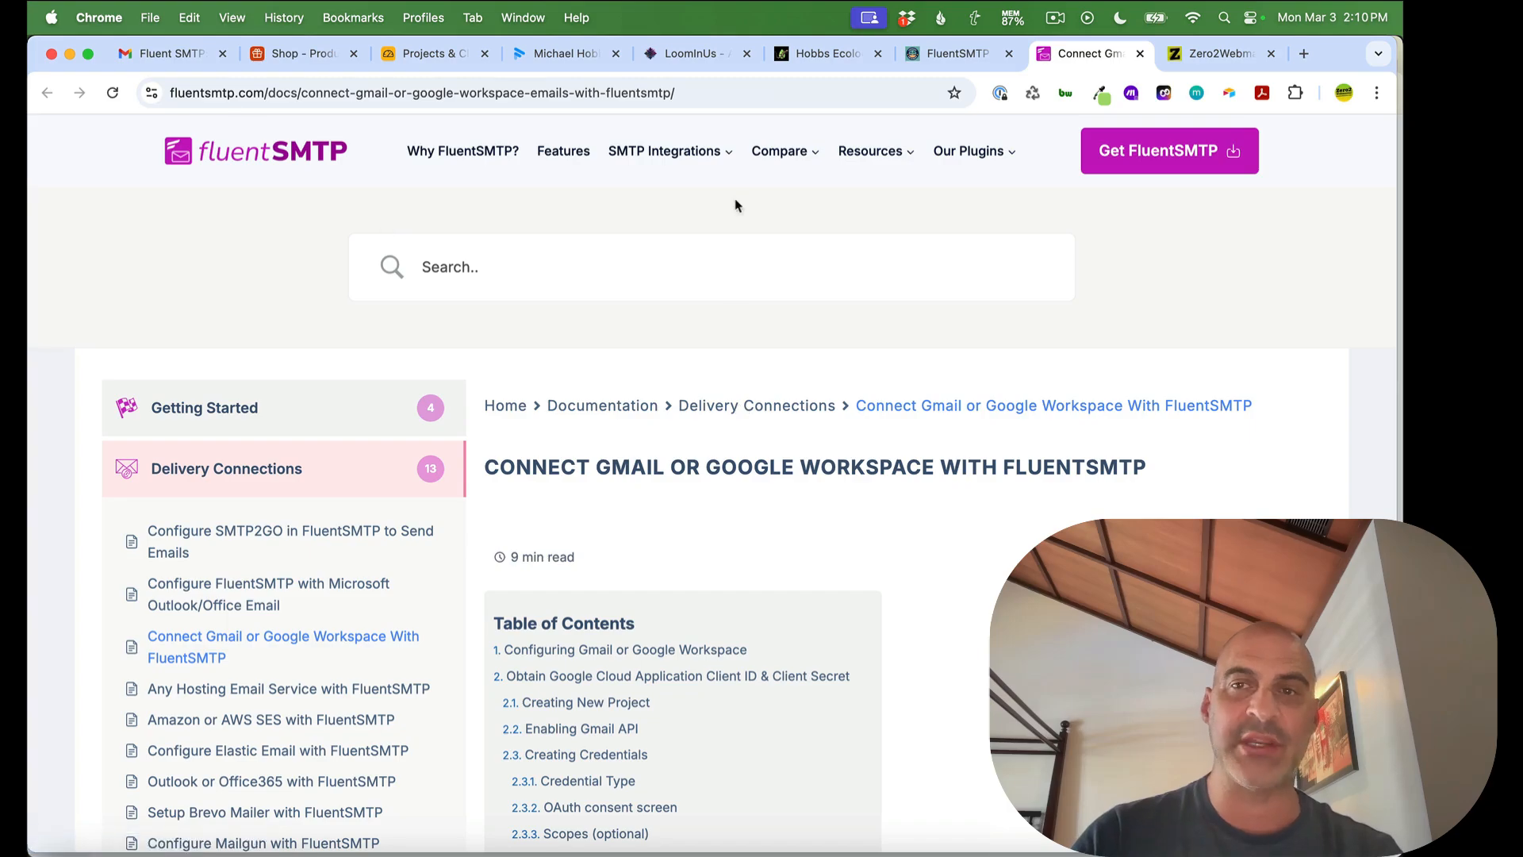
scroll(903, 435, "down", 3)
scroll(1015, 315, "down", 6)
scroll(1015, 317, "down", 12)
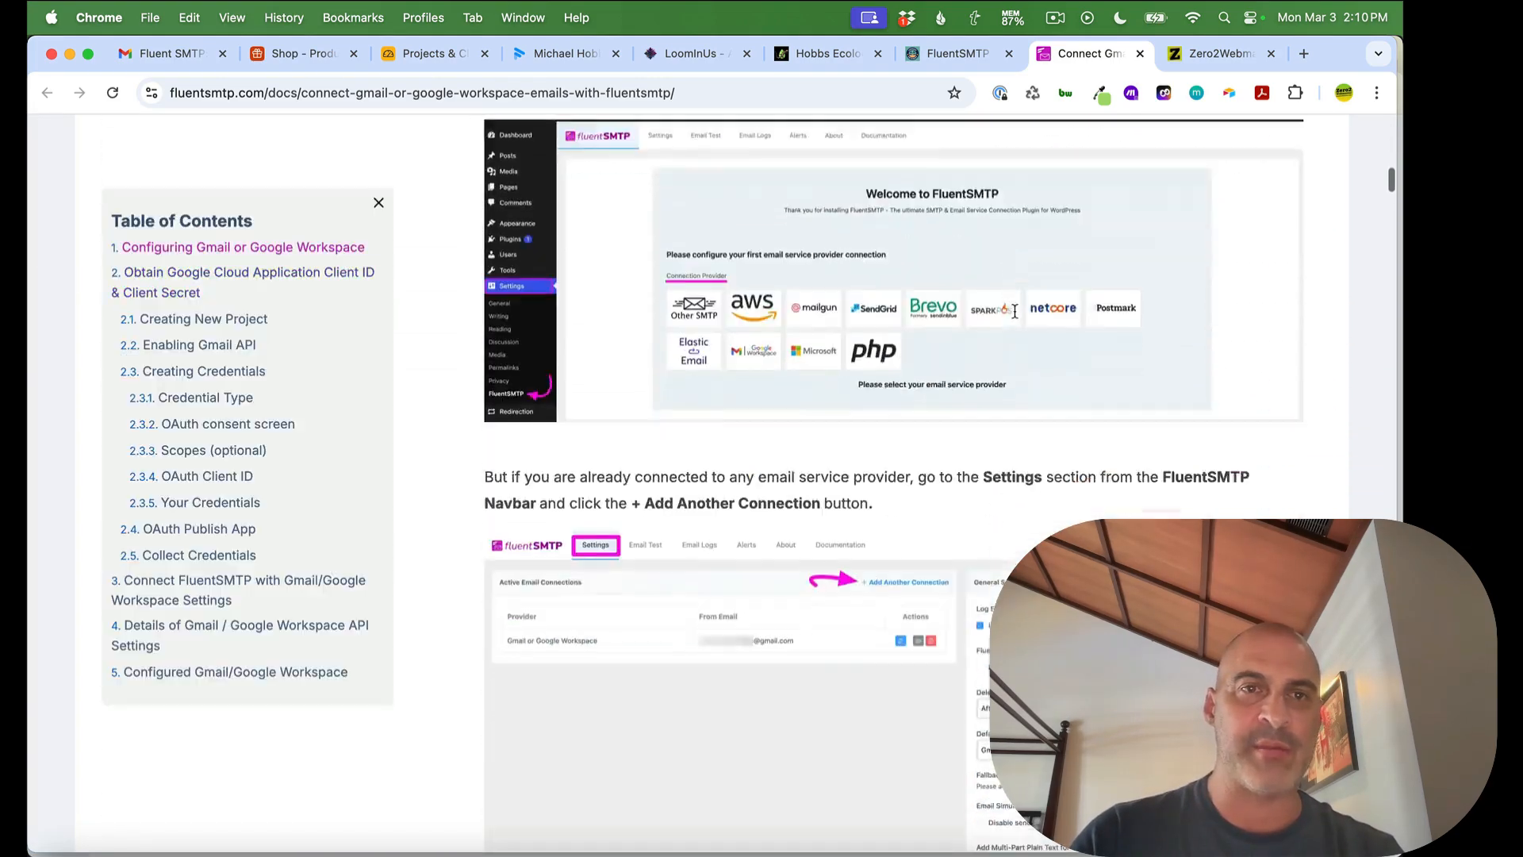
scroll(1015, 312, "down", 6)
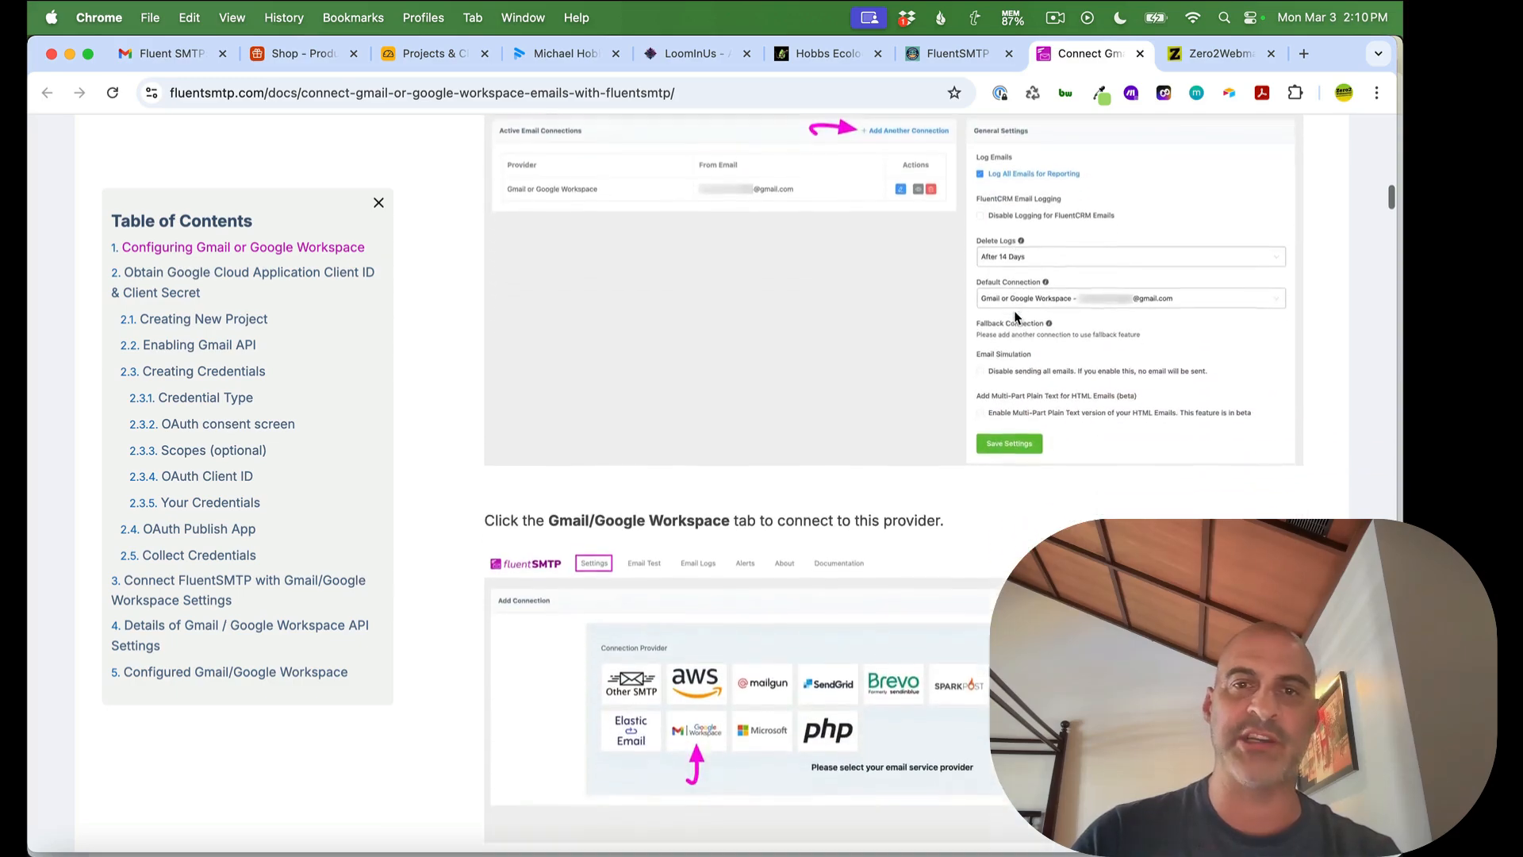
scroll(1015, 317, "down", 1)
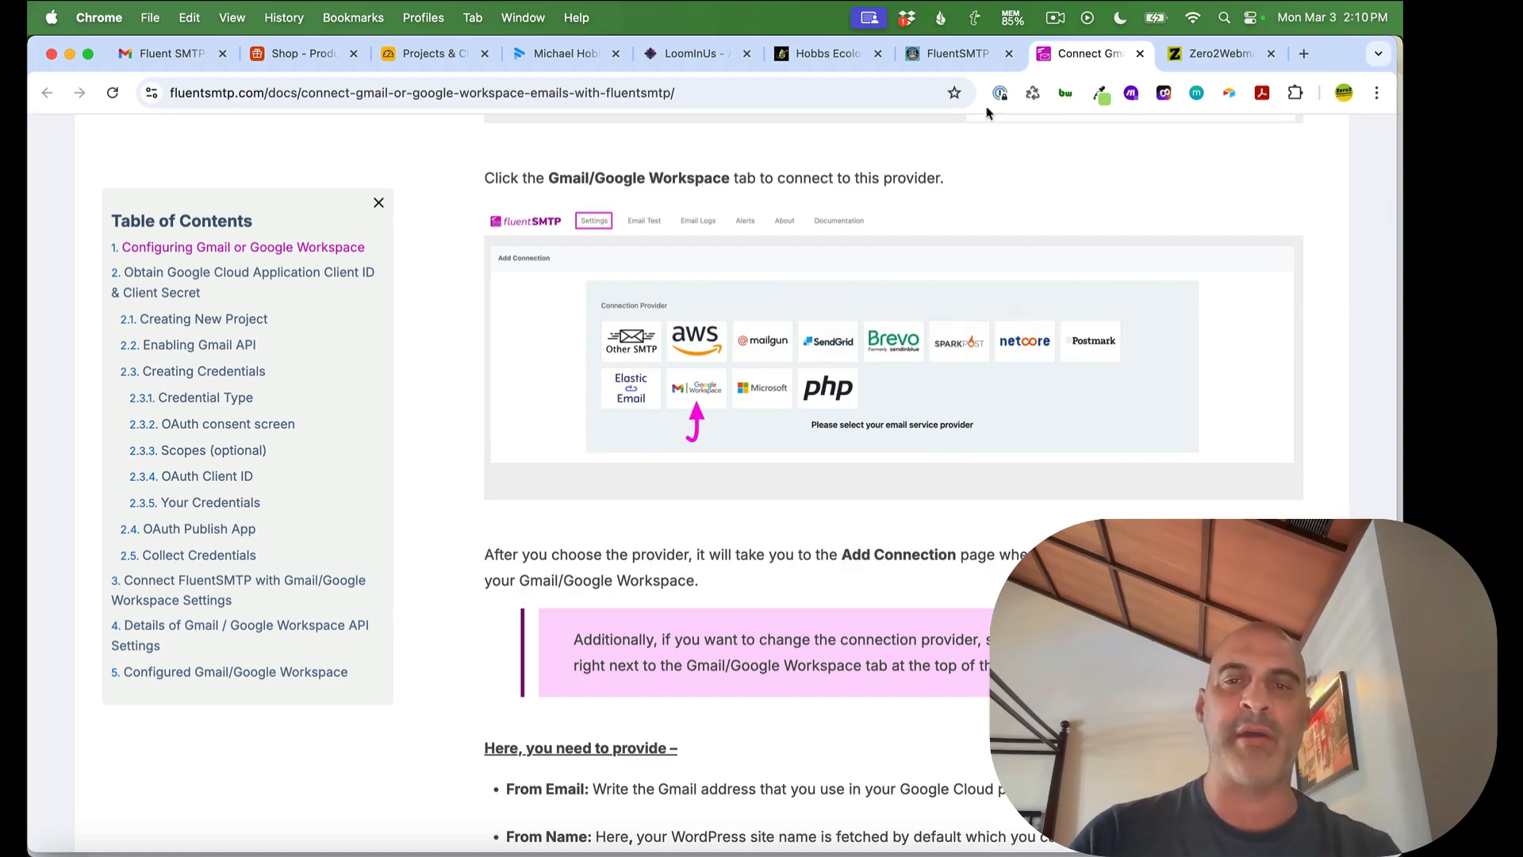
Browse the Zero2Webmaster homepage, then go to its Pricing page
left_click(1213, 53)
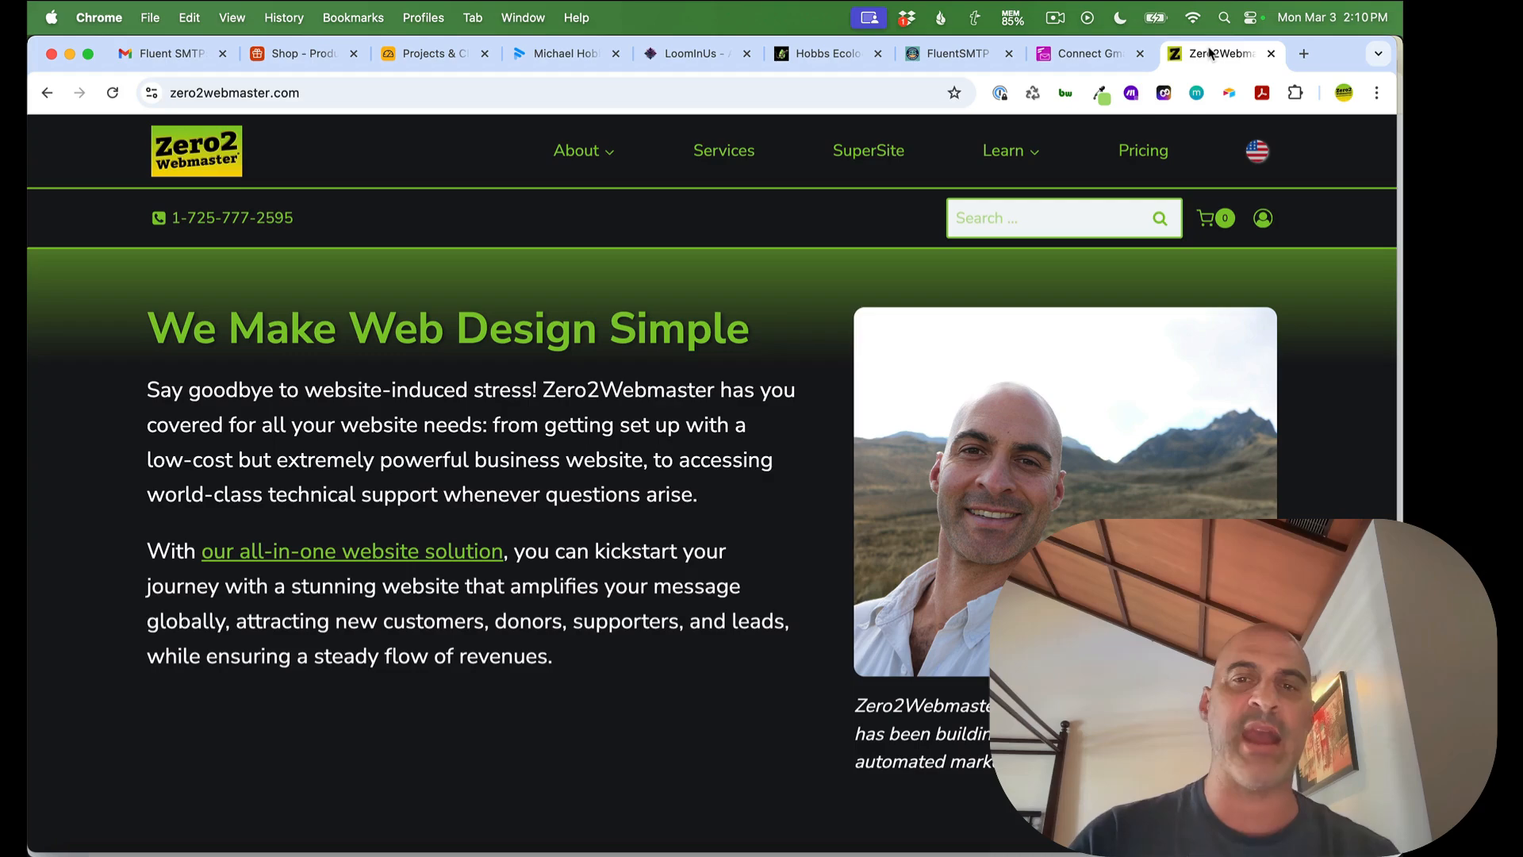
scroll(588, 324, "down", 1)
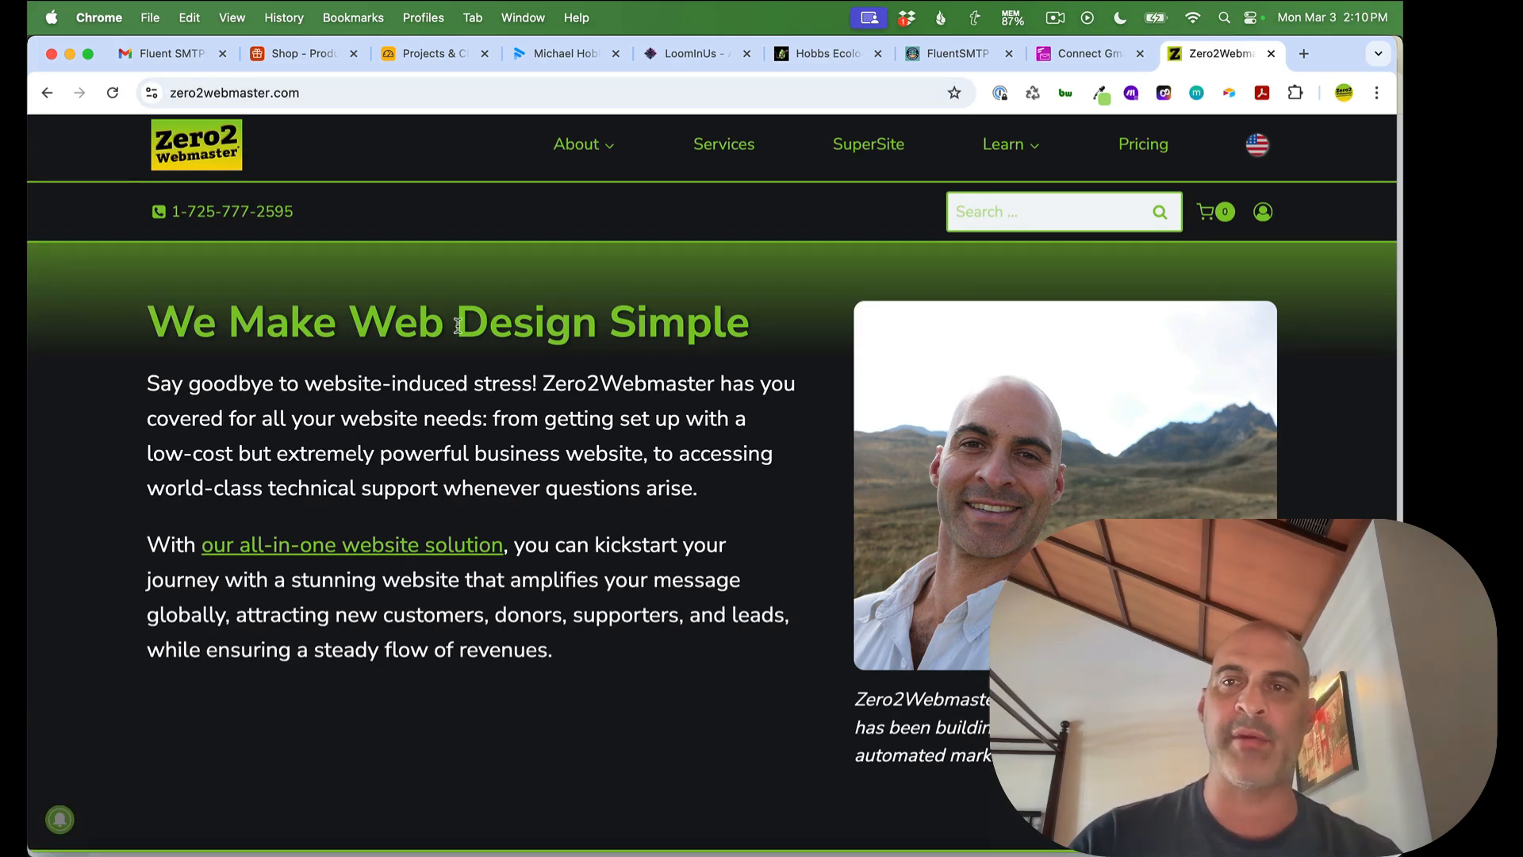
scroll(696, 476, "down", 2)
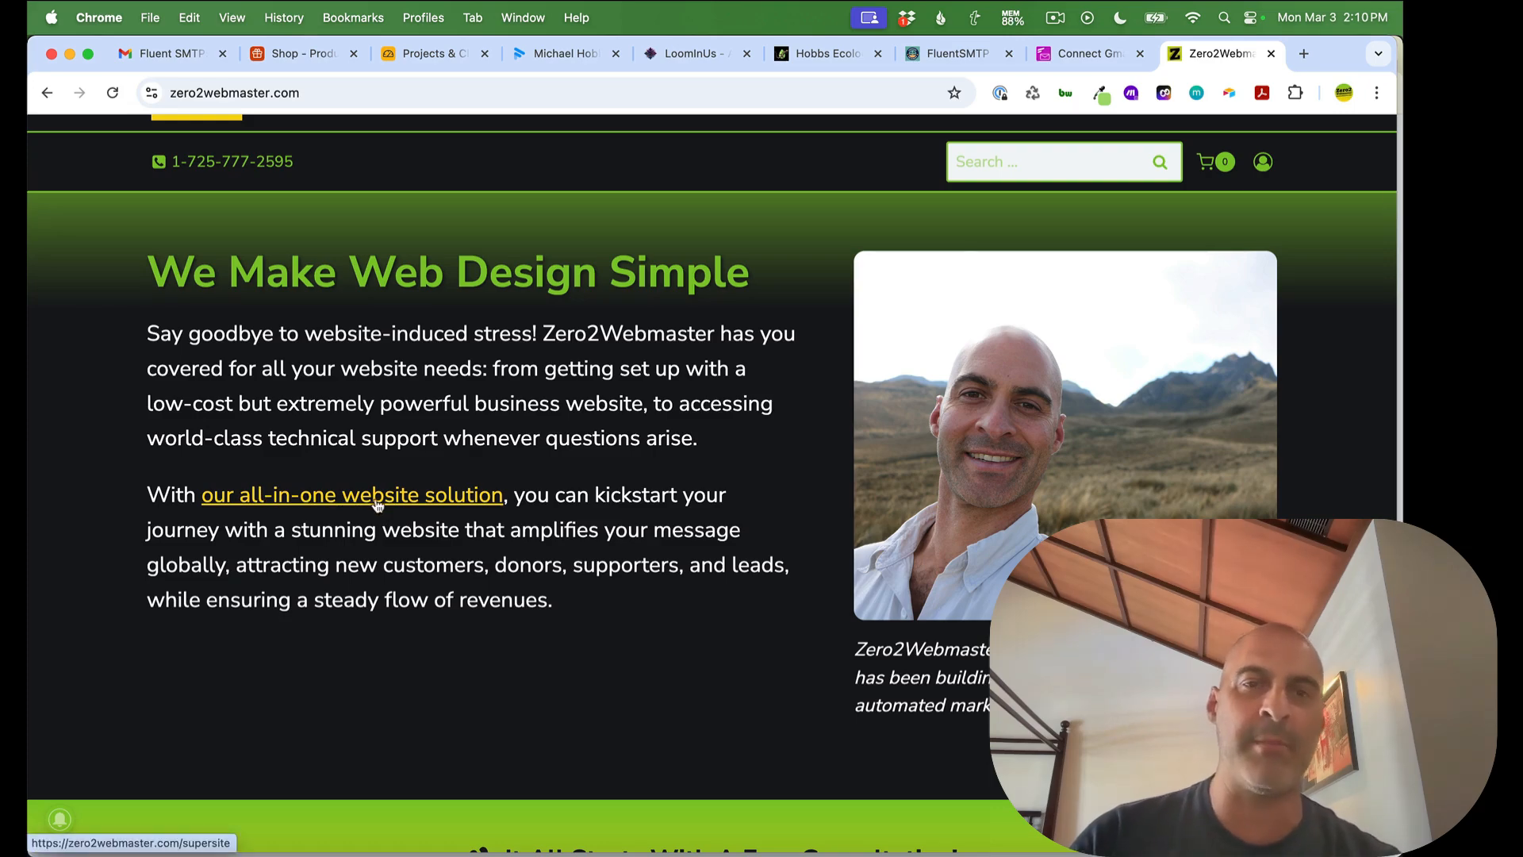
scroll(634, 505, "down", 2)
scroll(634, 504, "down", 8)
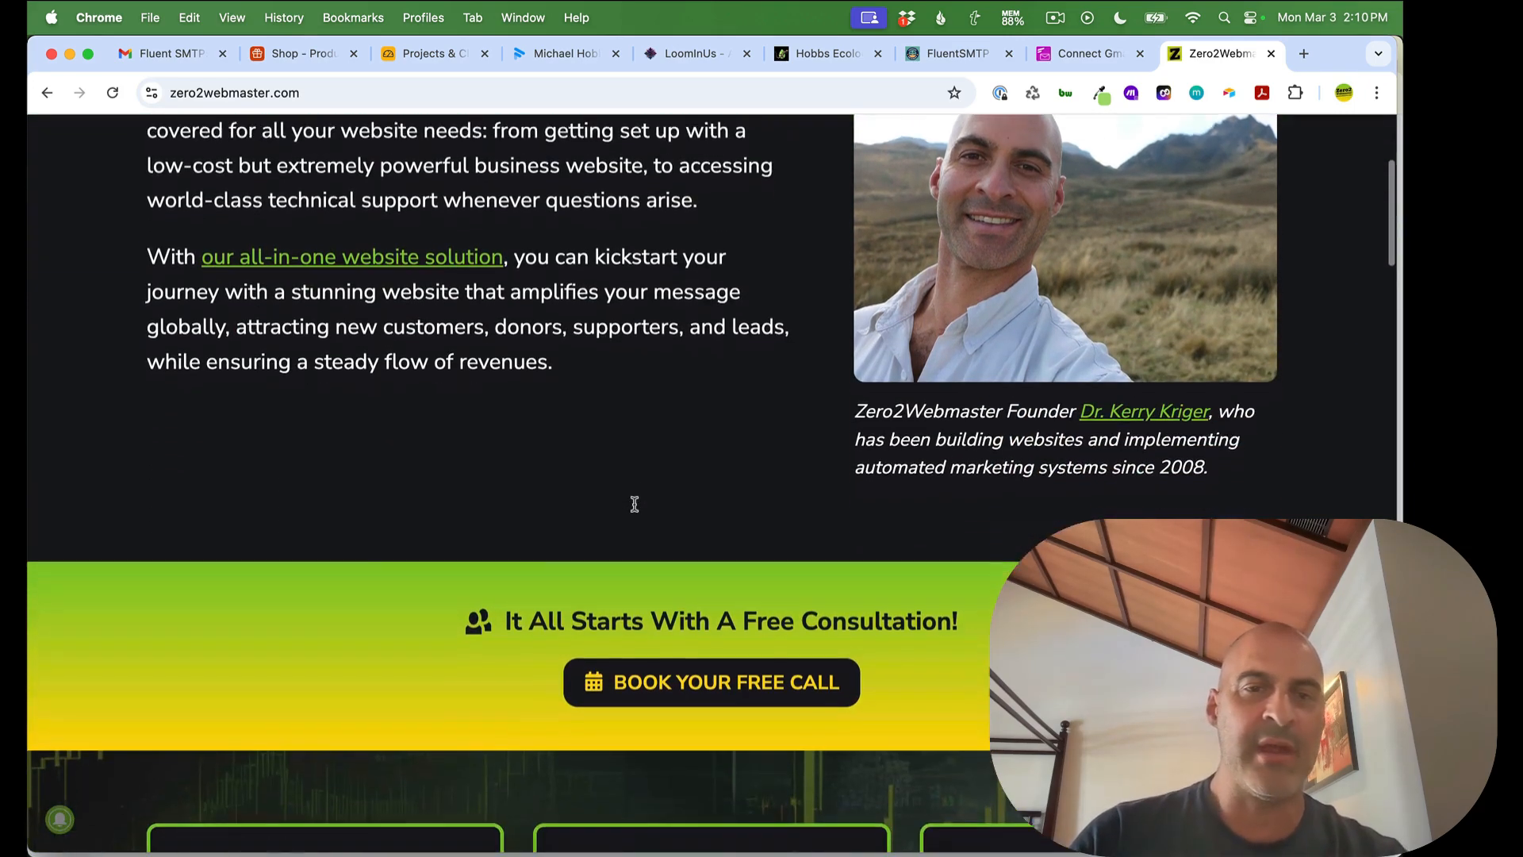
scroll(634, 507, "down", 8)
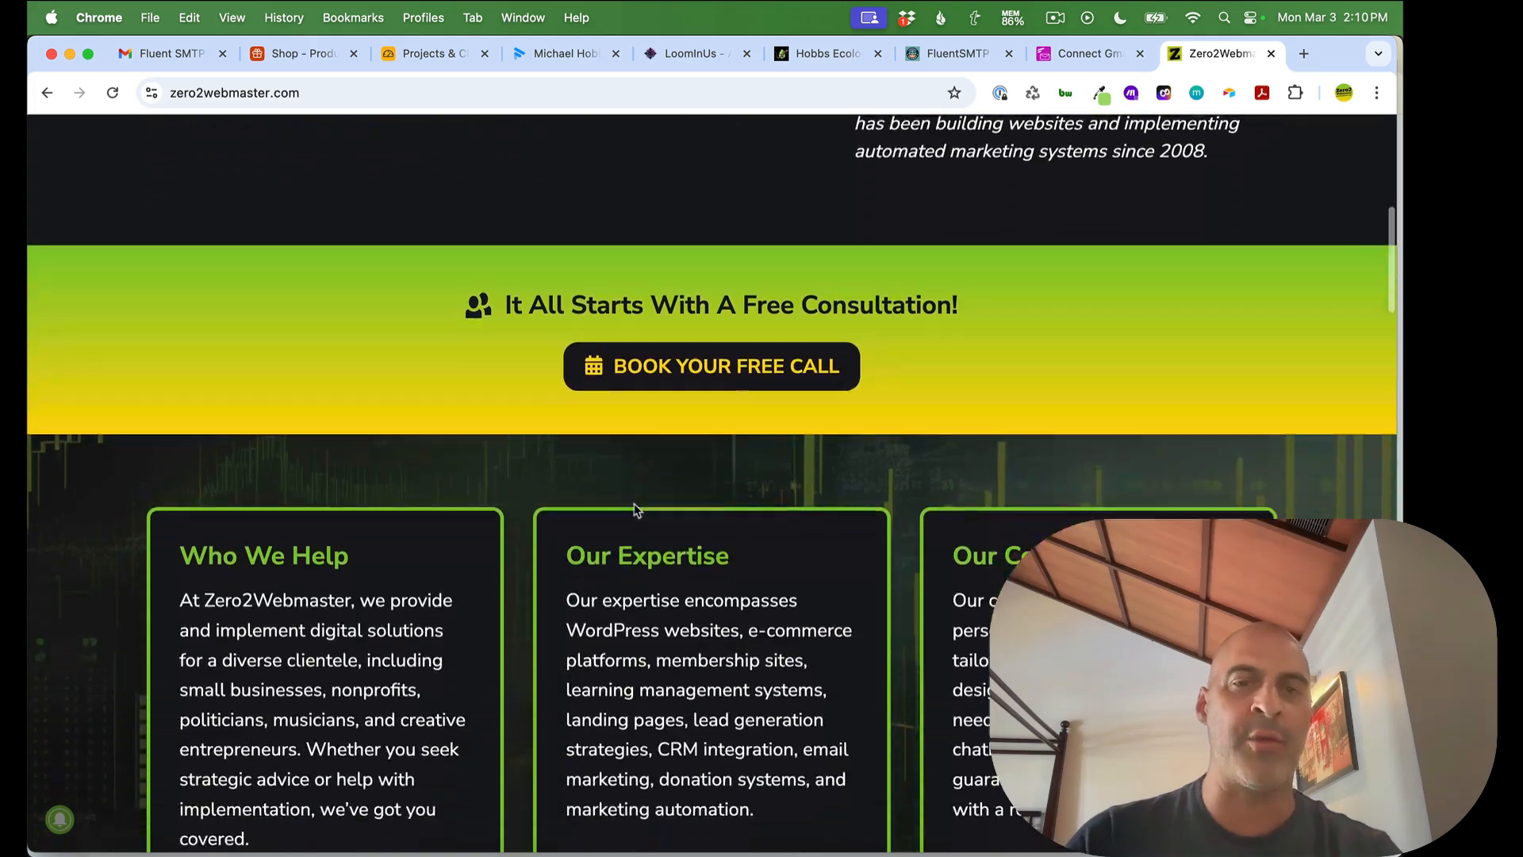
scroll(635, 505, "down", 1)
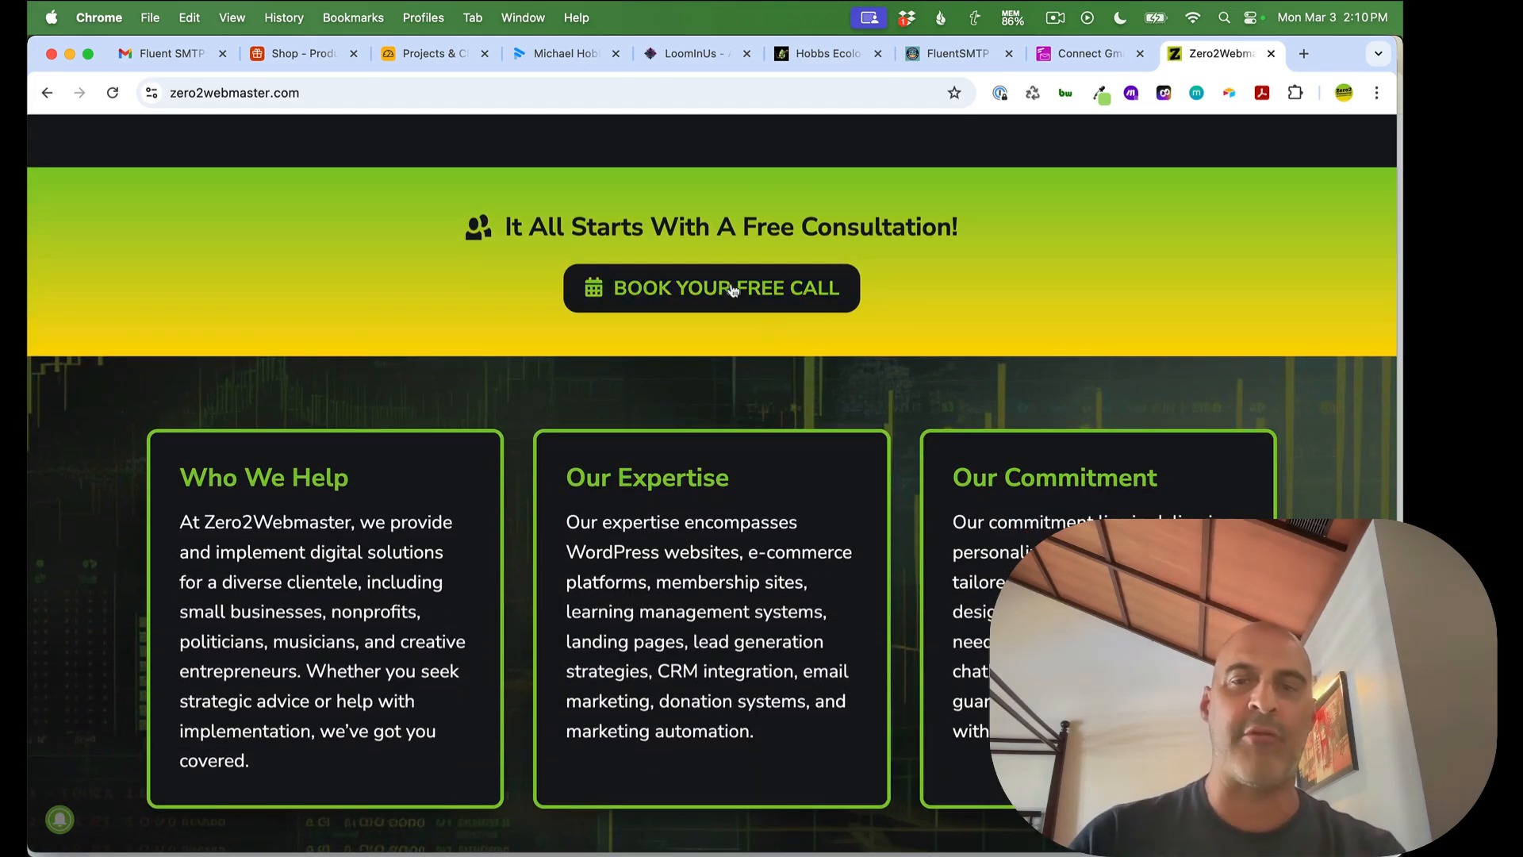
scroll(702, 294, "up", 10)
scroll(721, 302, "down", 5)
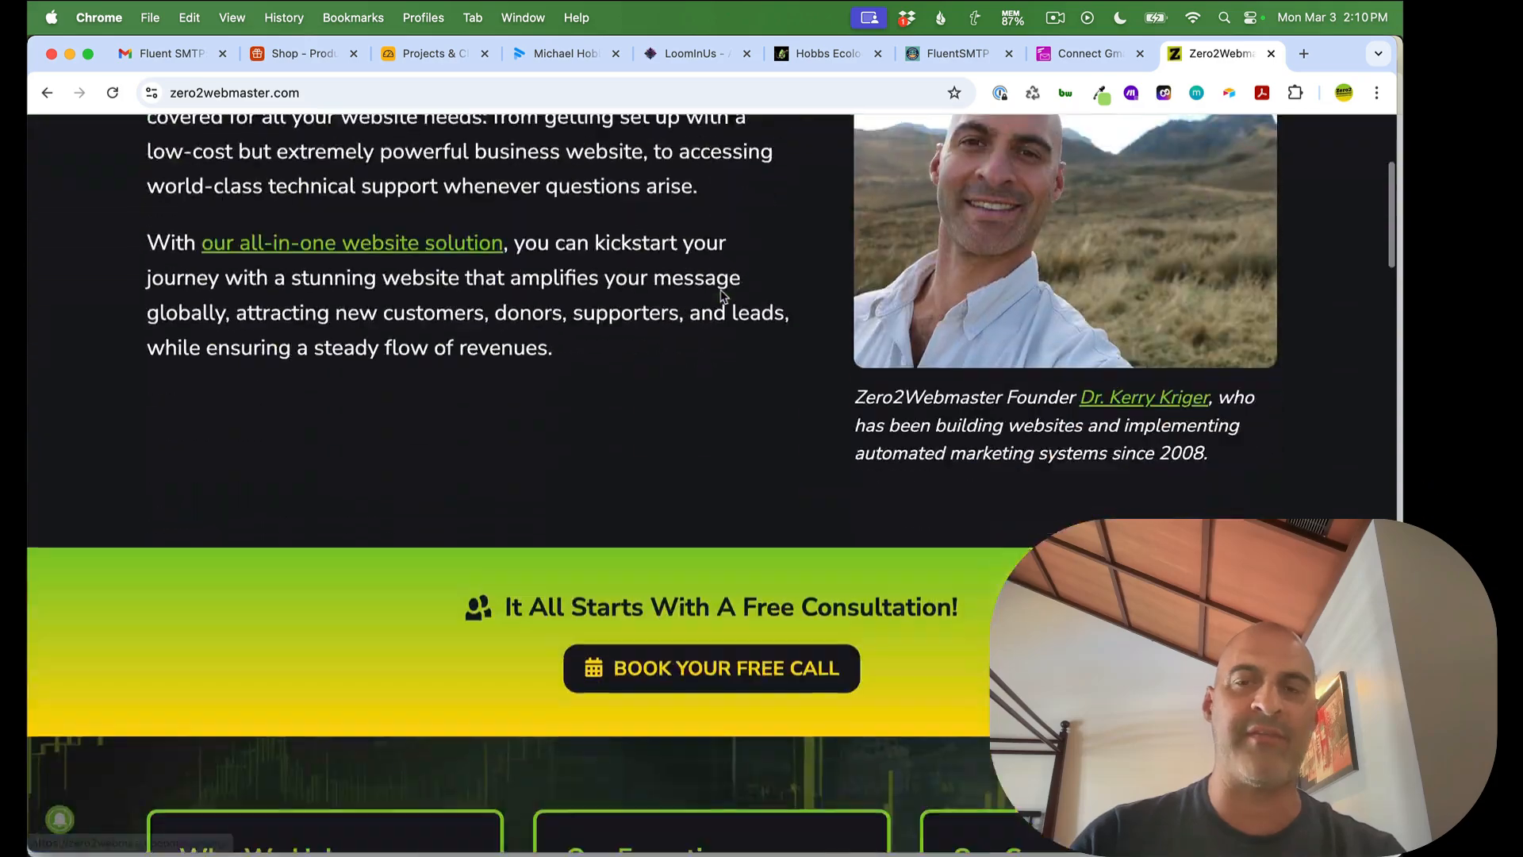
scroll(748, 633, "down", 7)
scroll(749, 632, "up", 11)
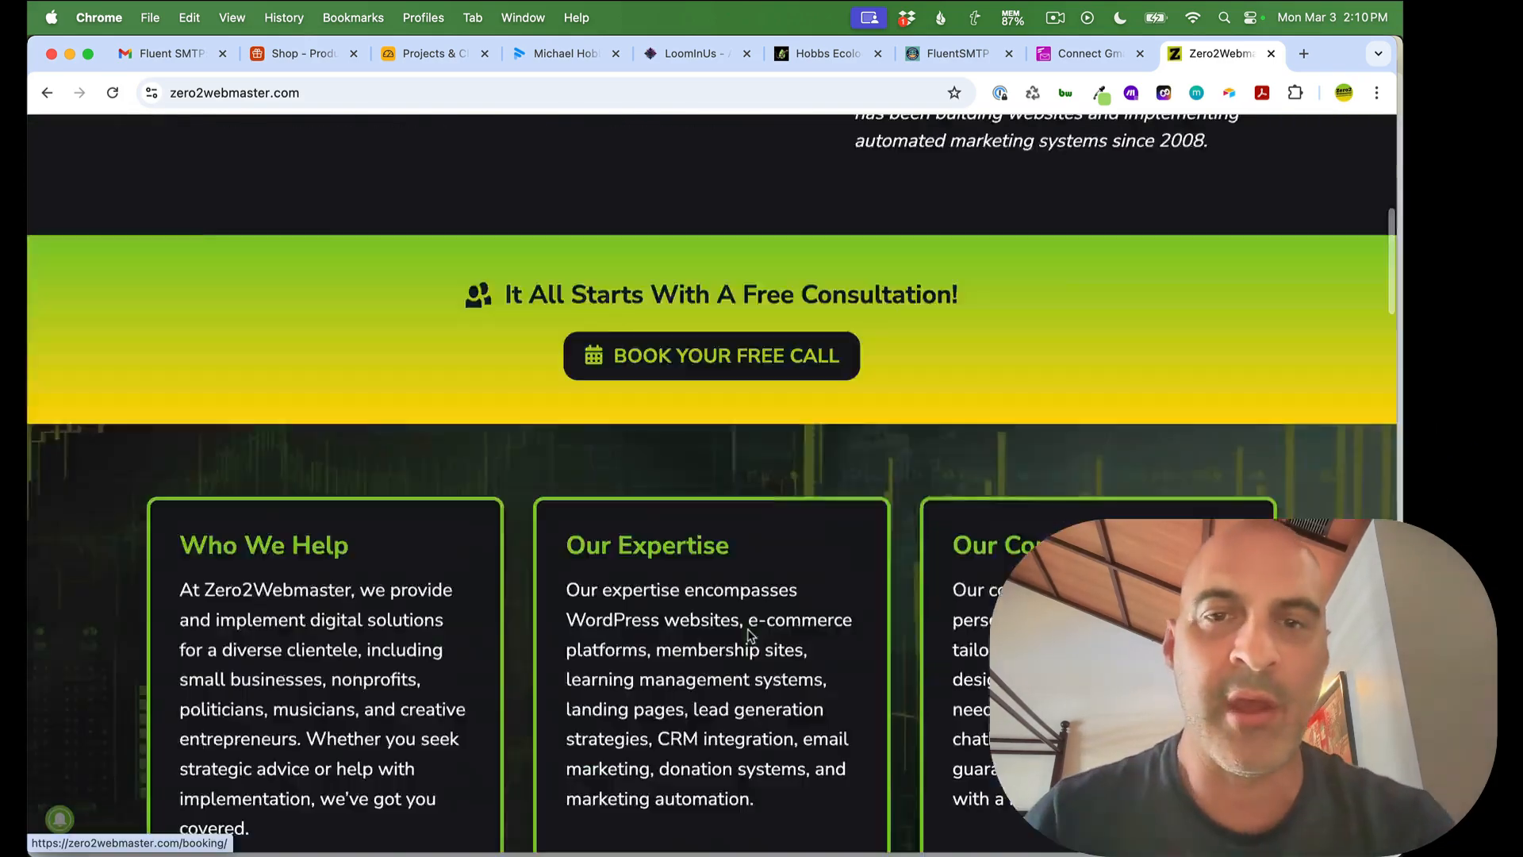
left_click(1130, 149)
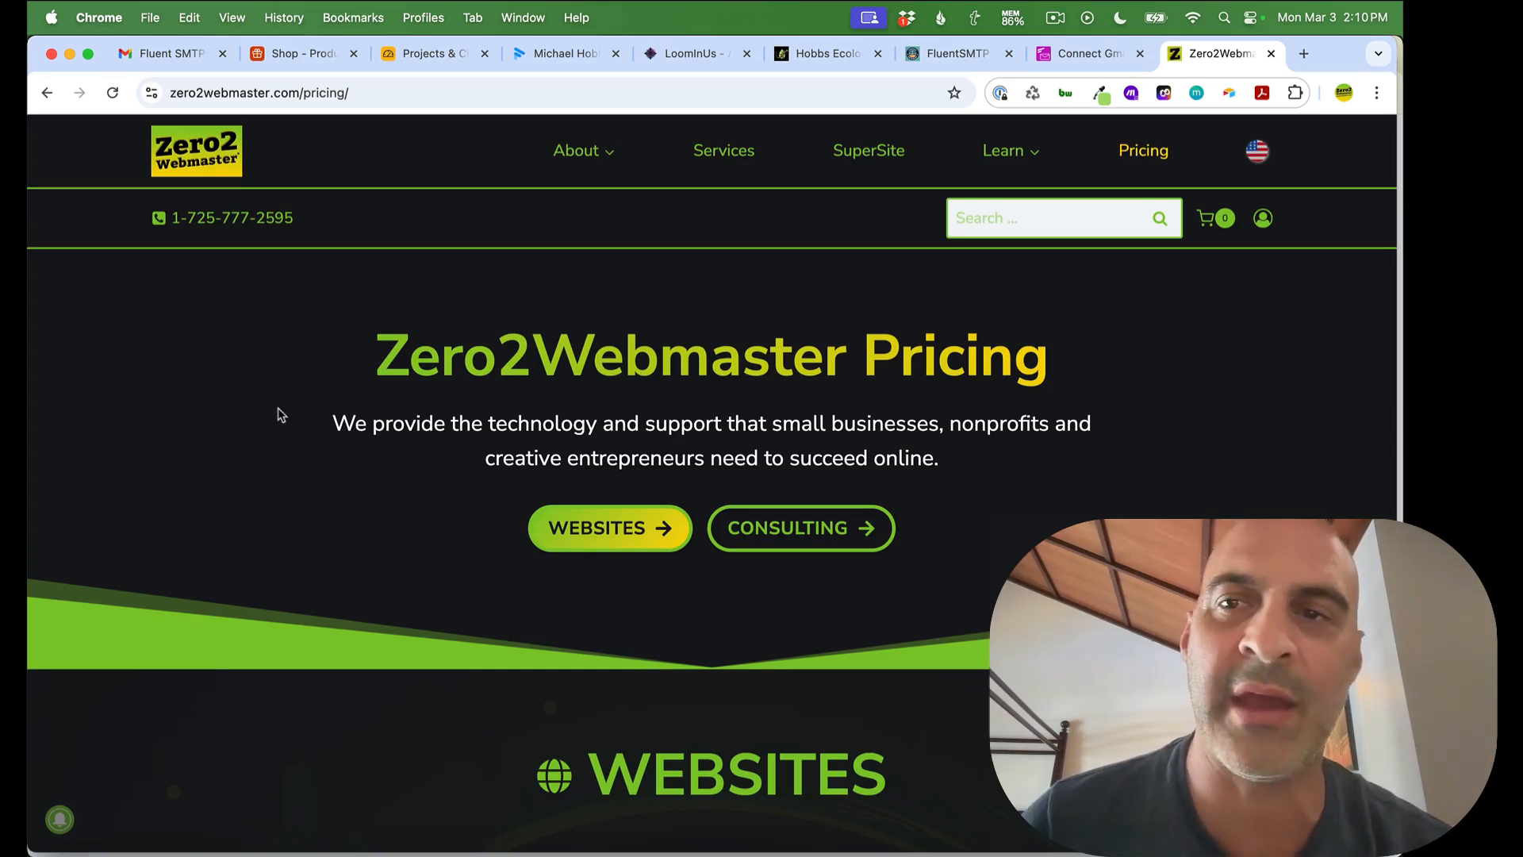
Open the Websites pricing section and review the $97/month site plan and Private Consulting add-on
left_click(607, 541)
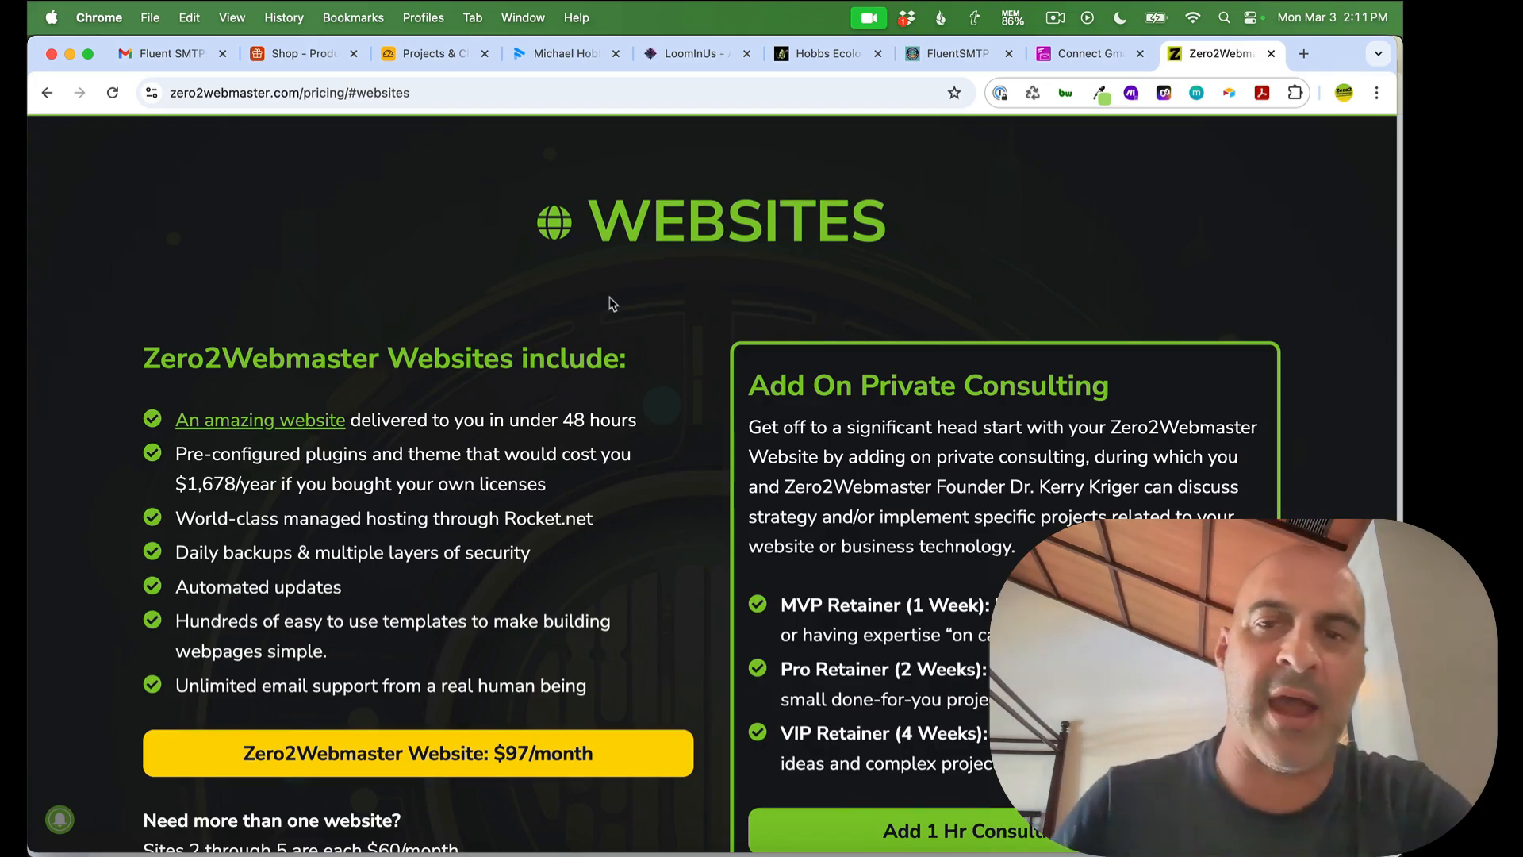
scroll(611, 303, "up", 7)
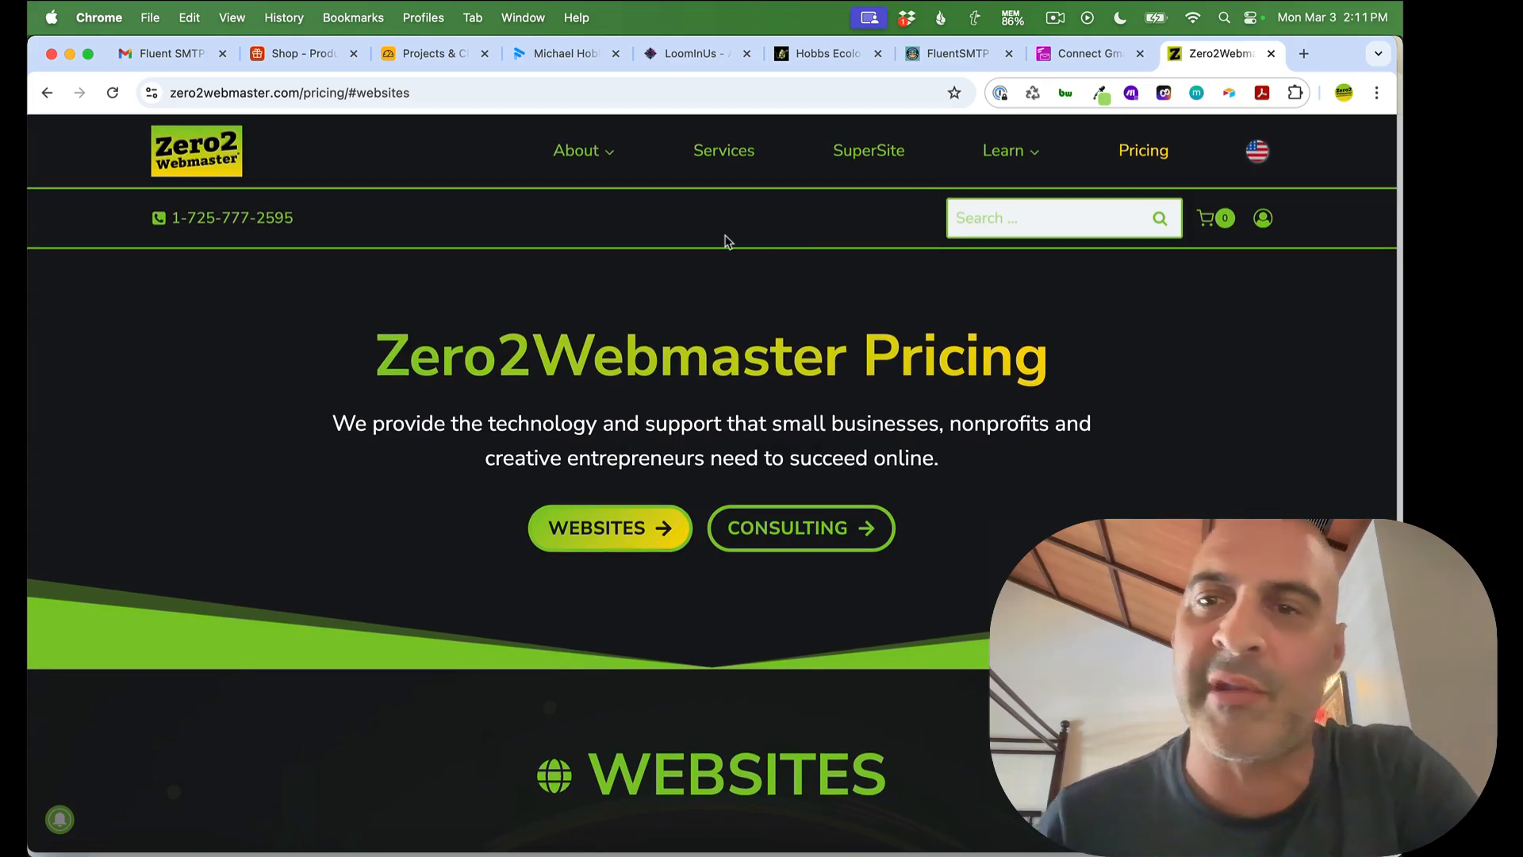
scroll(260, 391, "down", 5)
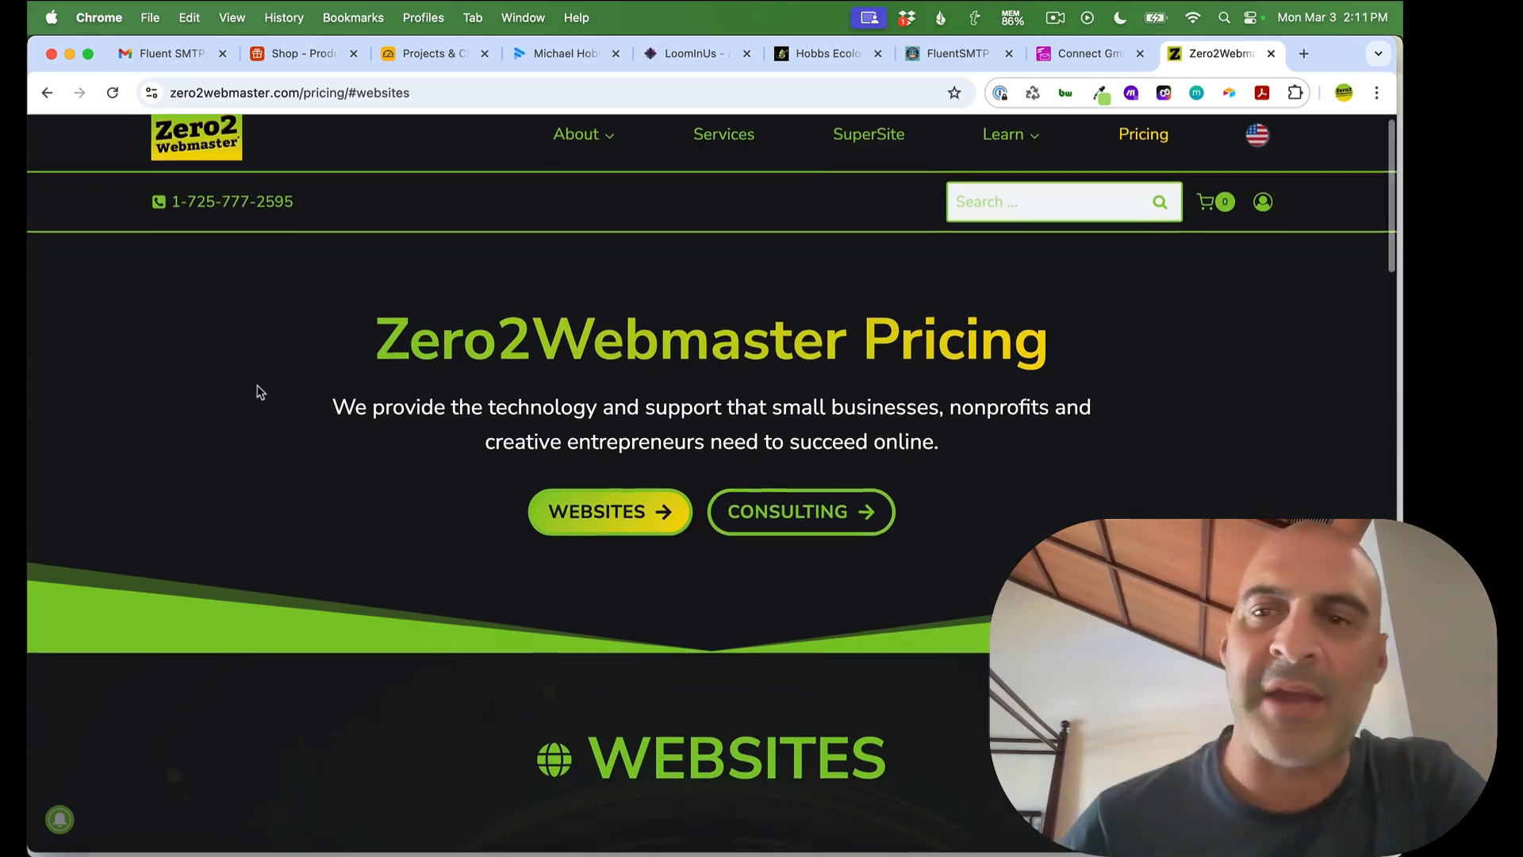
scroll(259, 392, "down", 2)
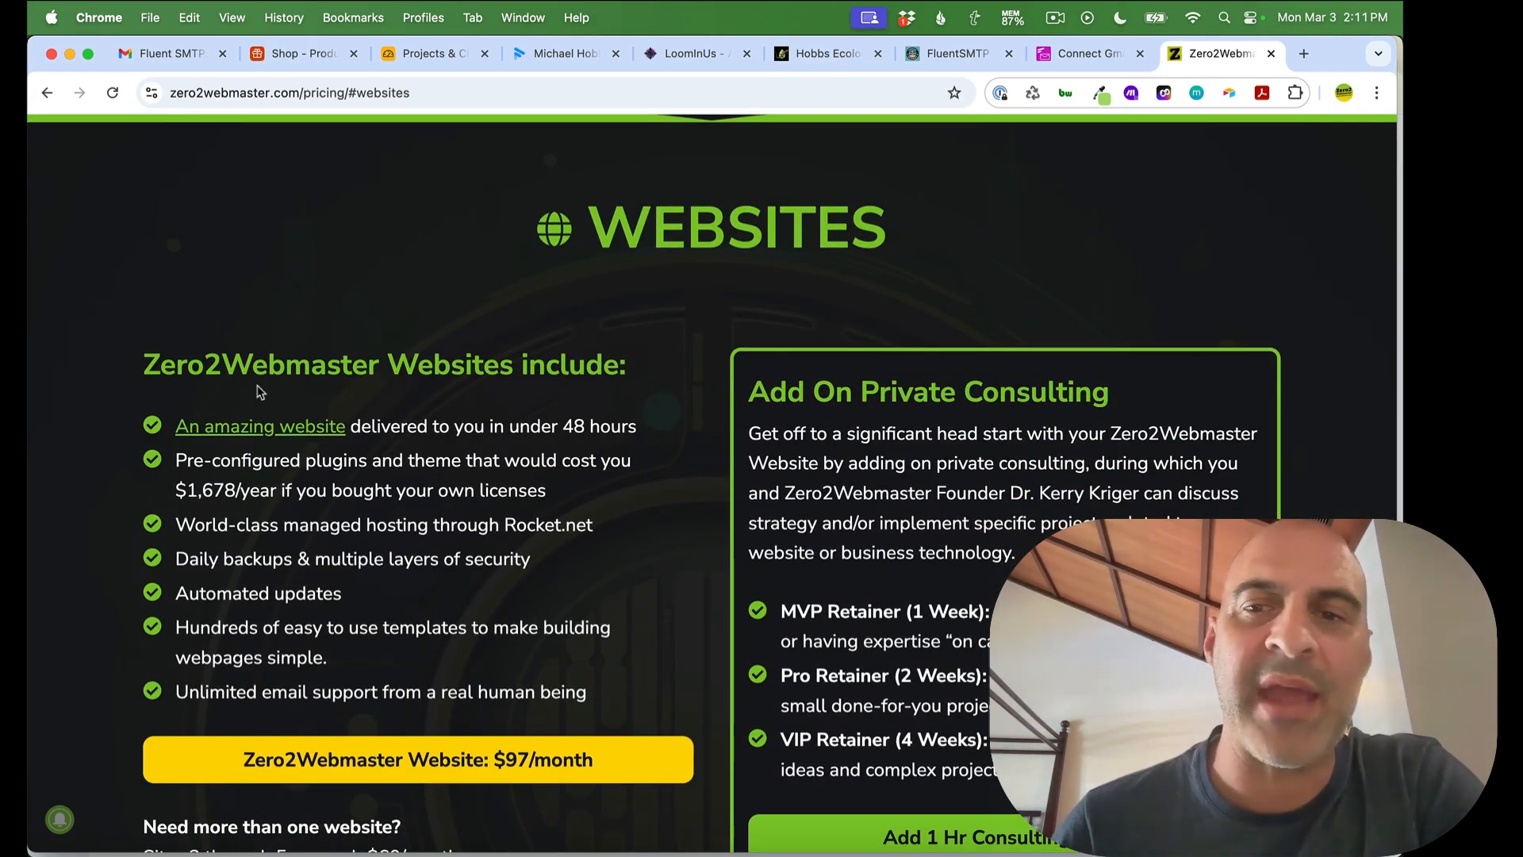
scroll(259, 391, "up", 7)
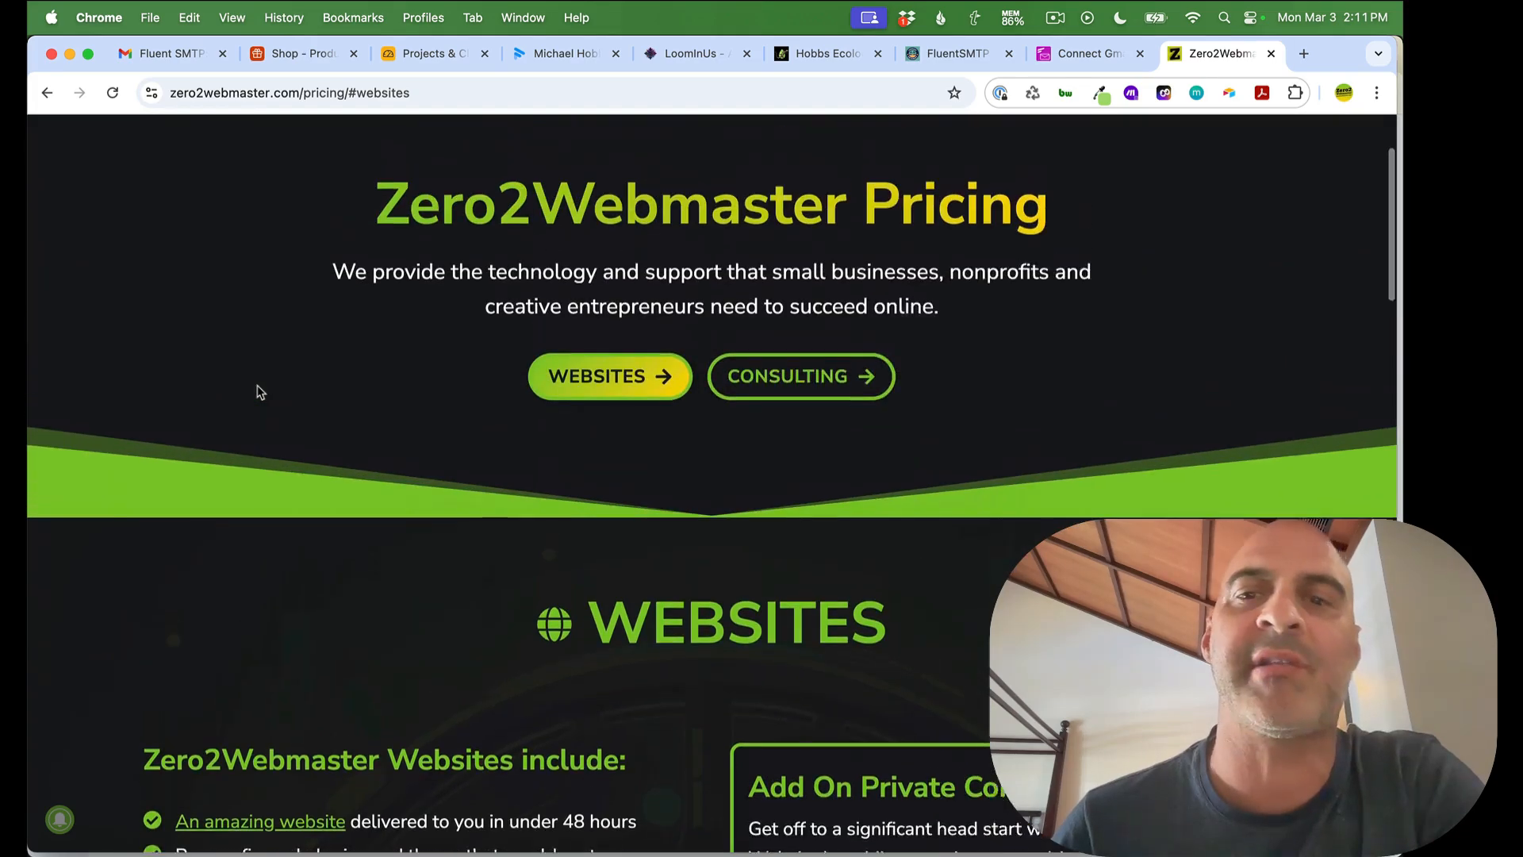